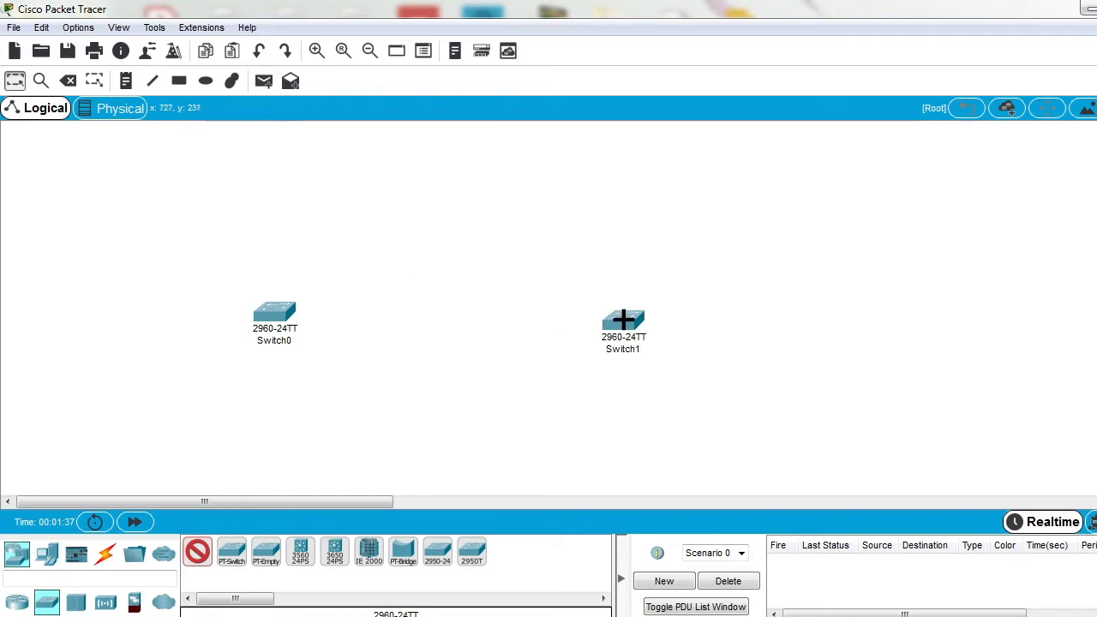
# Step: Connect FastEthernet0/1 of Switch0 to FastEthernet0/1 of Switch1 with a copper cross-over cable
pyautogui.click(105, 555)
pyautogui.click(307, 557)
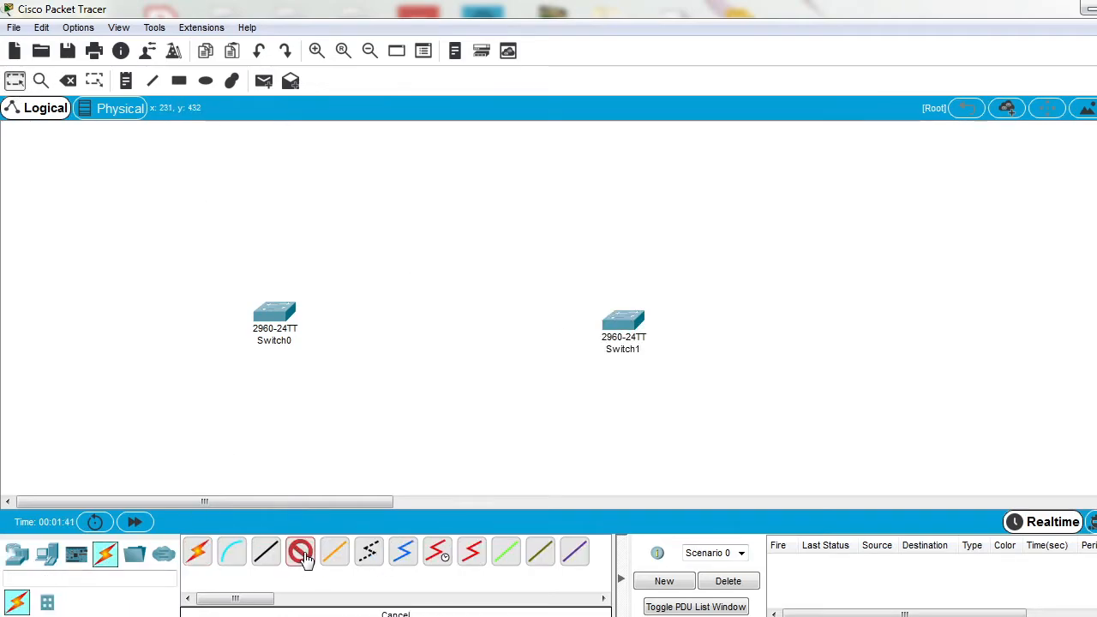
pyautogui.click(274, 317)
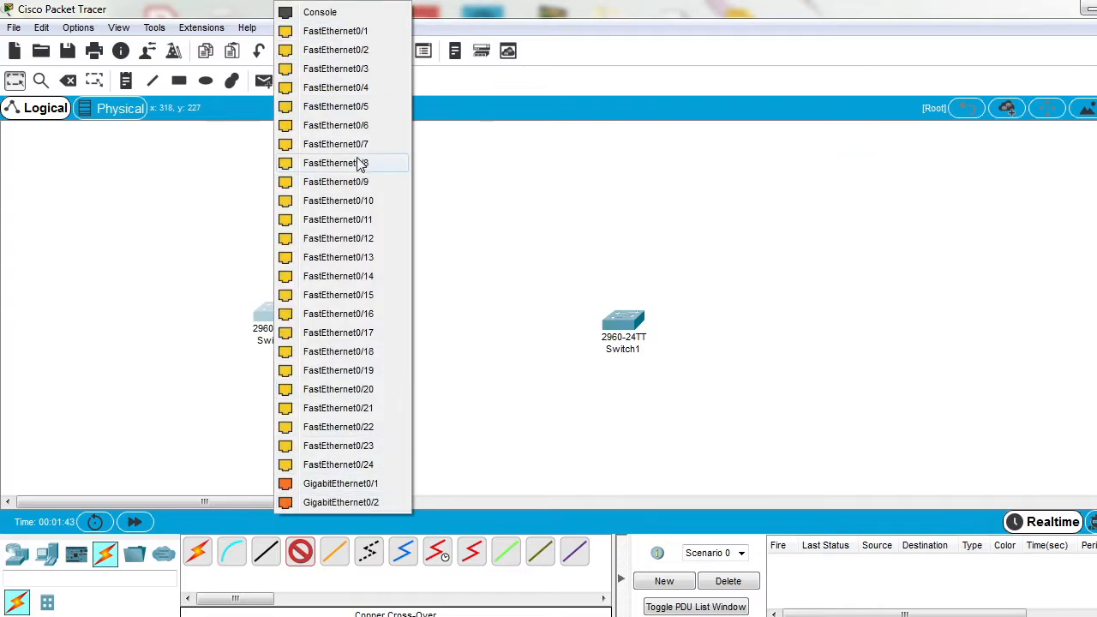
pyautogui.click(357, 34)
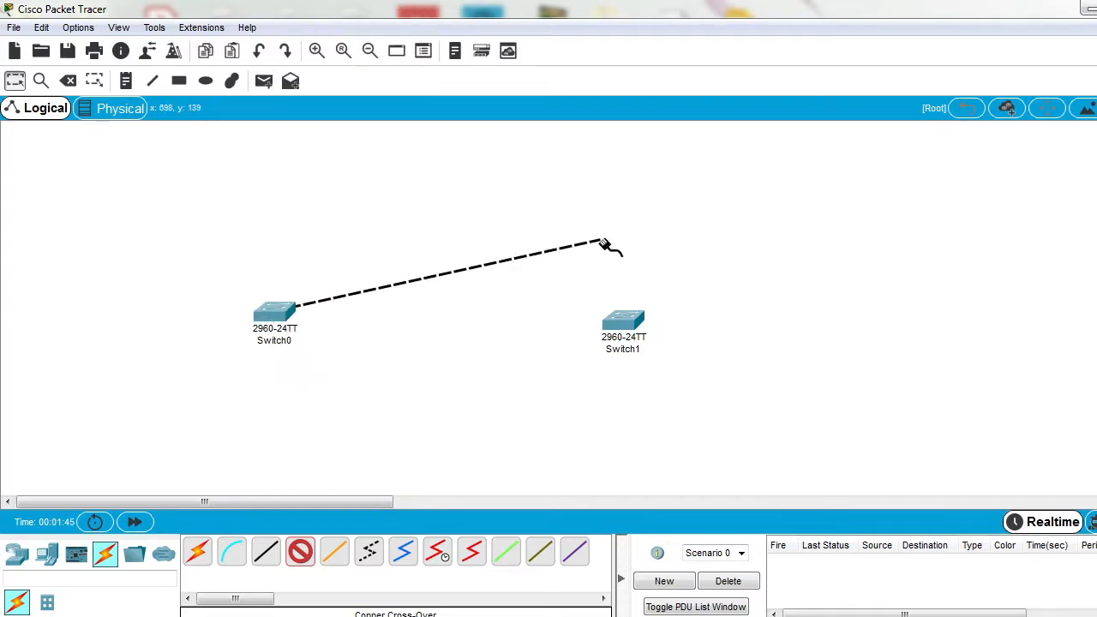
pyautogui.click(623, 318)
pyautogui.click(696, 33)
# Step: Add a second copper cross-over link between FastEthernet0/2 of Switch0 and FastEthernet0/2 of Switch1
pyautogui.click(283, 314)
pyautogui.click(358, 43)
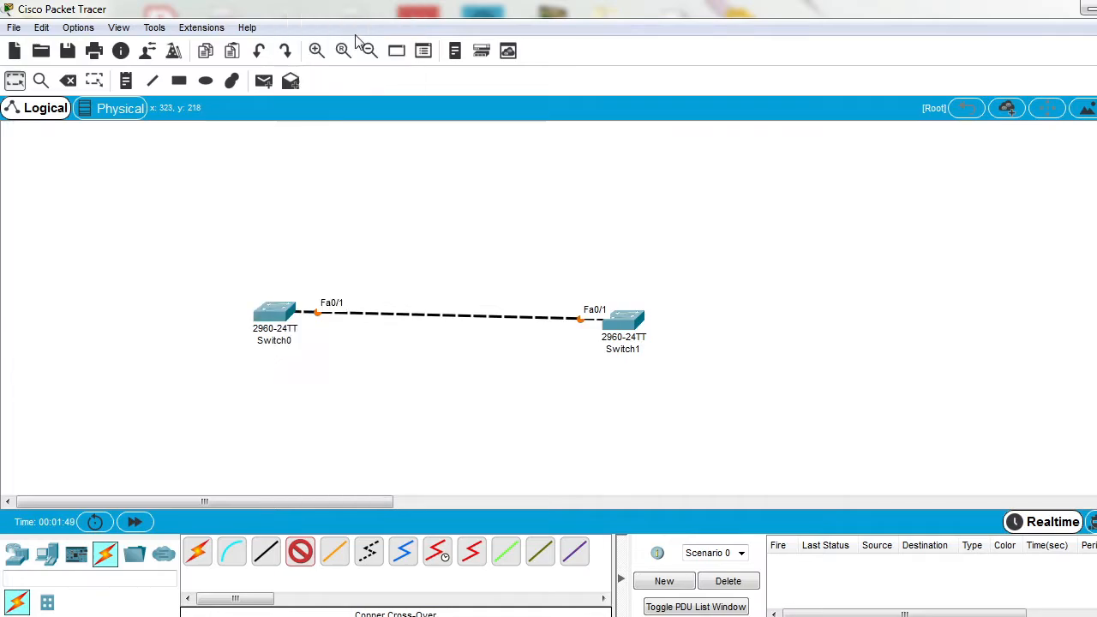
pyautogui.click(625, 324)
pyautogui.click(712, 39)
pyautogui.press('Escape')
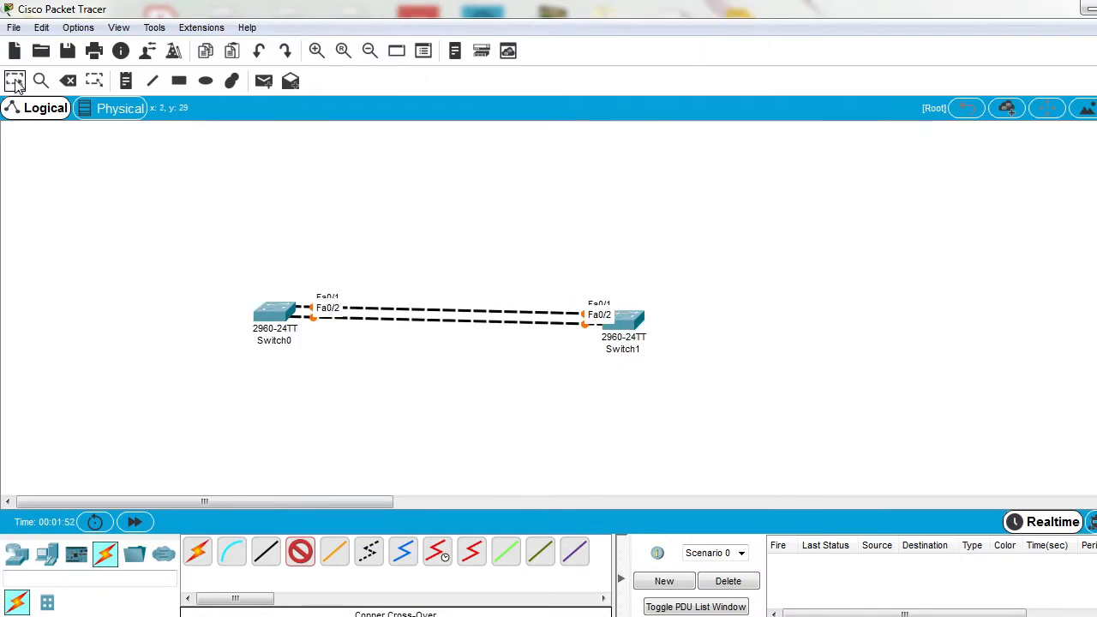
# Step: Reposition Switch0 and Switch1 so that the two links between them run level
pyautogui.moveTo(282, 323)
pyautogui.mouseDown()
pyautogui.moveTo(269, 377)
pyautogui.moveTo(274, 326)
pyautogui.mouseUp()
pyautogui.moveTo(132, 261); pyautogui.dragTo(688, 429)
pyautogui.click(700, 330)
pyautogui.click(631, 328)
pyautogui.moveTo(631, 328)
pyautogui.mouseDown()
pyautogui.moveTo(632, 315)
pyautogui.moveTo(634, 325)
pyautogui.mouseUp()
# Step: Place a note reading "PAgP group 1" and centre it below the two links between the switches
pyautogui.click(126, 81)
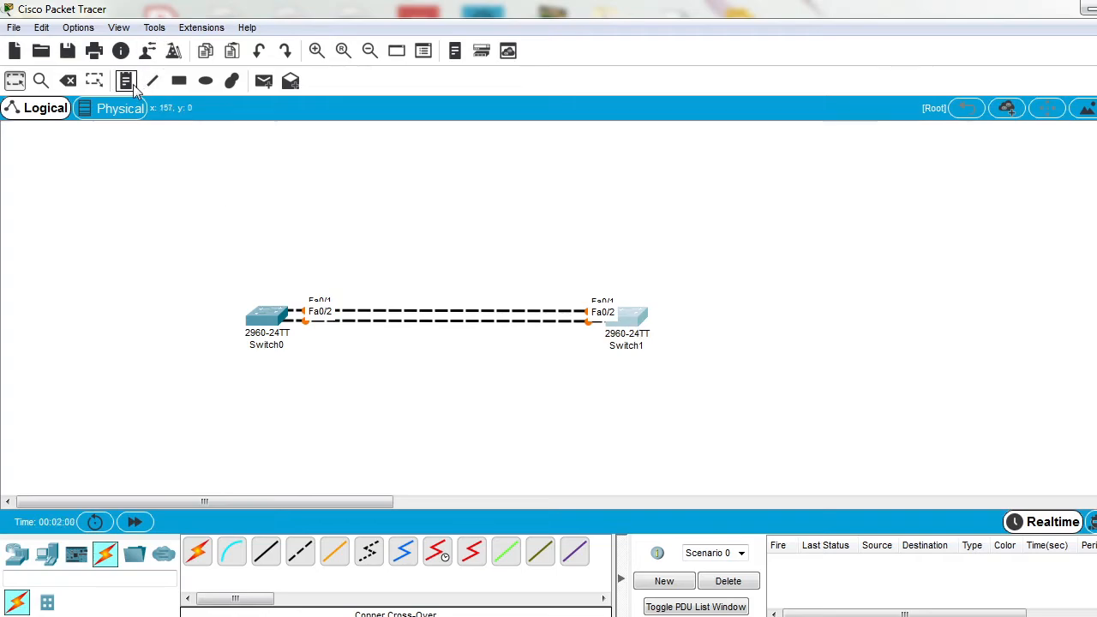
pyautogui.click(343, 346)
pyautogui.write('PAgP group 1')
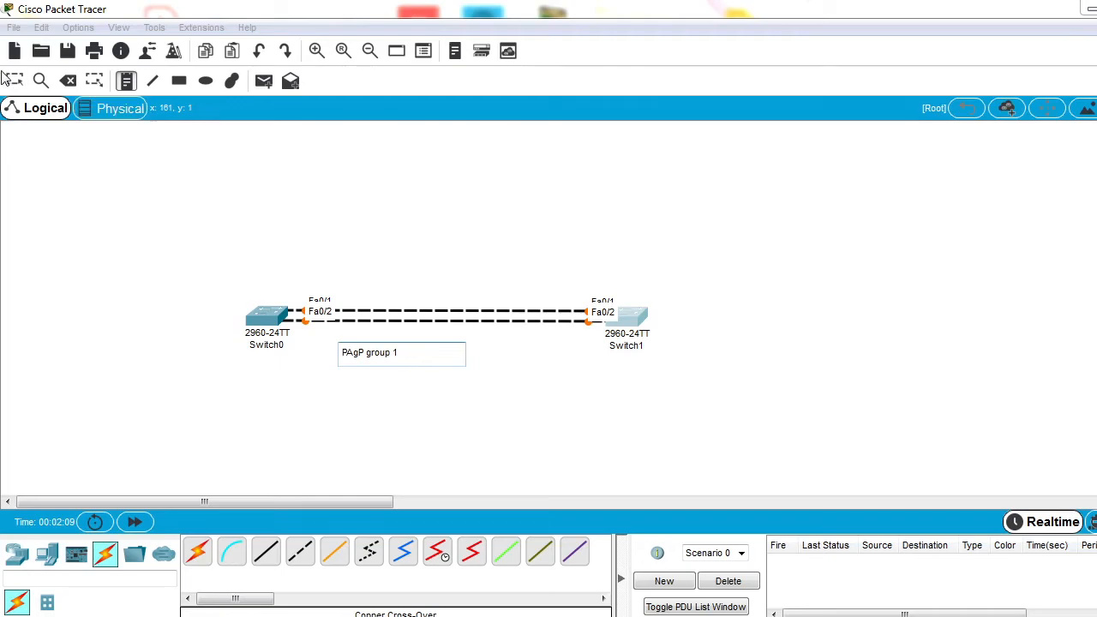
pyautogui.click(15, 80)
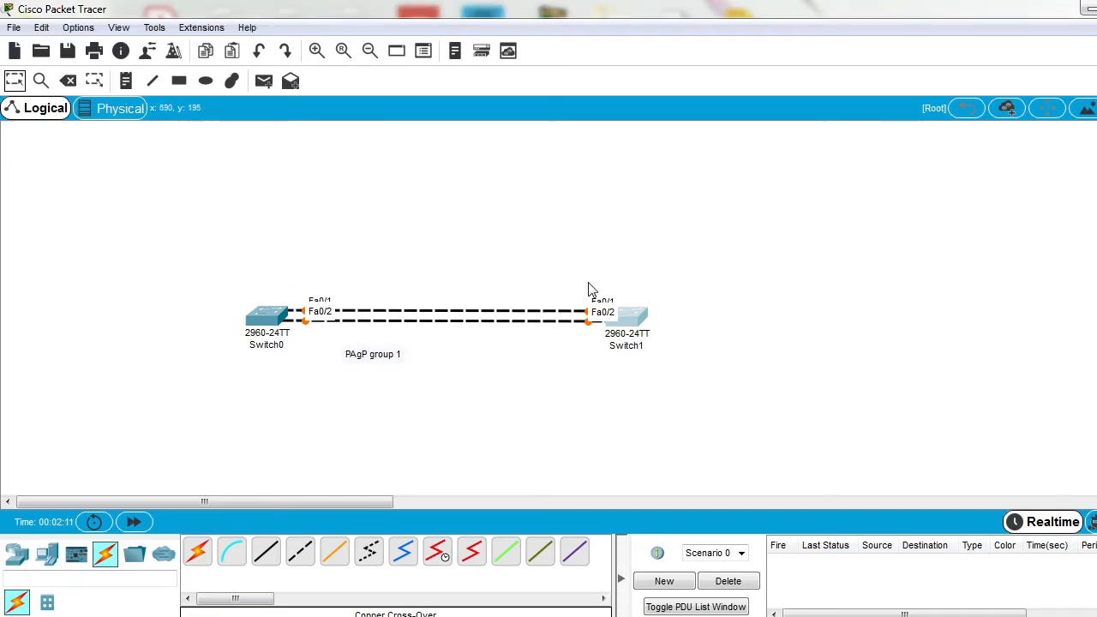
pyautogui.moveTo(372, 365); pyautogui.dragTo(433, 361)
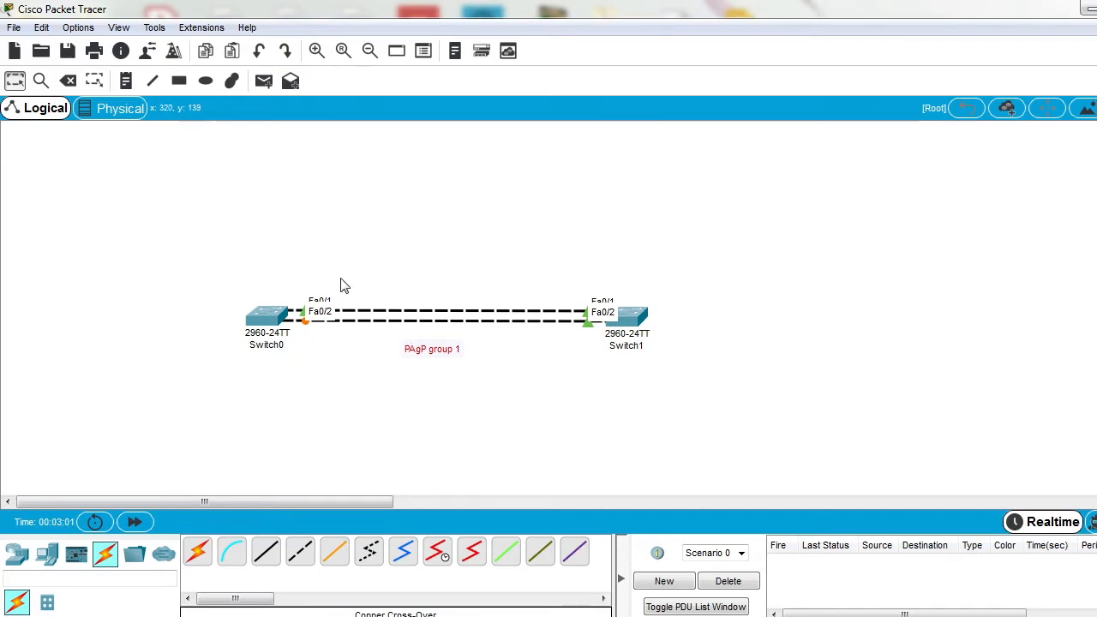
# Step: Select the whole topology and shift it slightly down and to the left in the workspace
pyautogui.moveTo(163, 247); pyautogui.dragTo(804, 420)
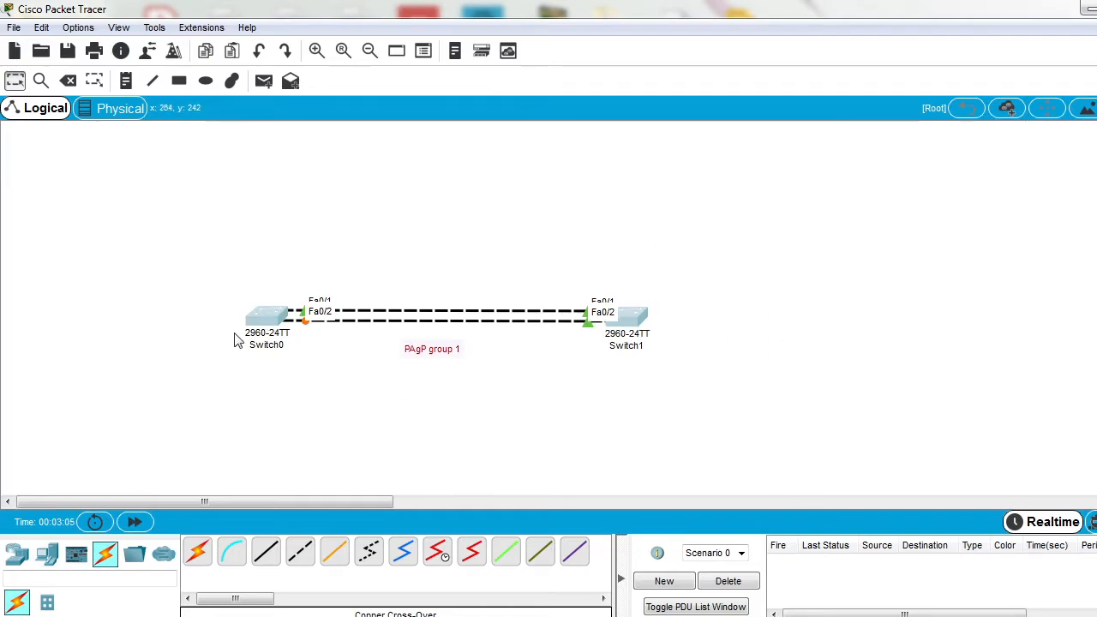
pyautogui.moveTo(259, 324); pyautogui.dragTo(252, 334)
pyautogui.click(276, 357)
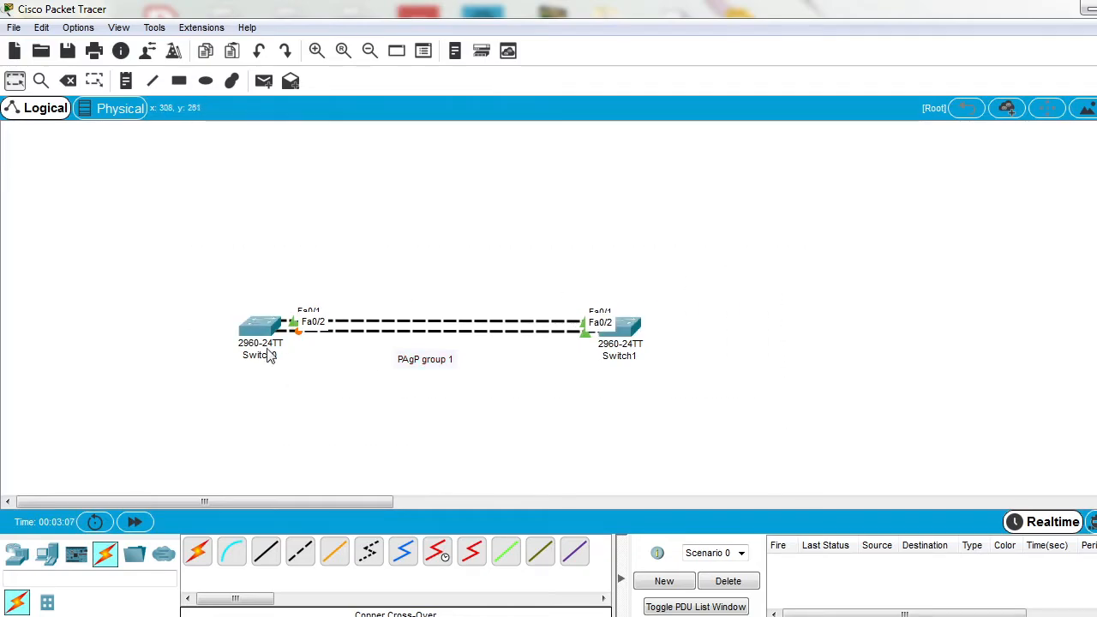
# Step: Rename the Switch0 label in the topology to ALS1
pyautogui.click(268, 355)
pyautogui.doubleClick(273, 356)
pyautogui.write('ALS1')
pyautogui.press('Return')
# Step: Rename the Switch1 label in the topology to ALS2
pyautogui.click(624, 359)
pyautogui.doubleClick(619, 357)
pyautogui.write('ALS')
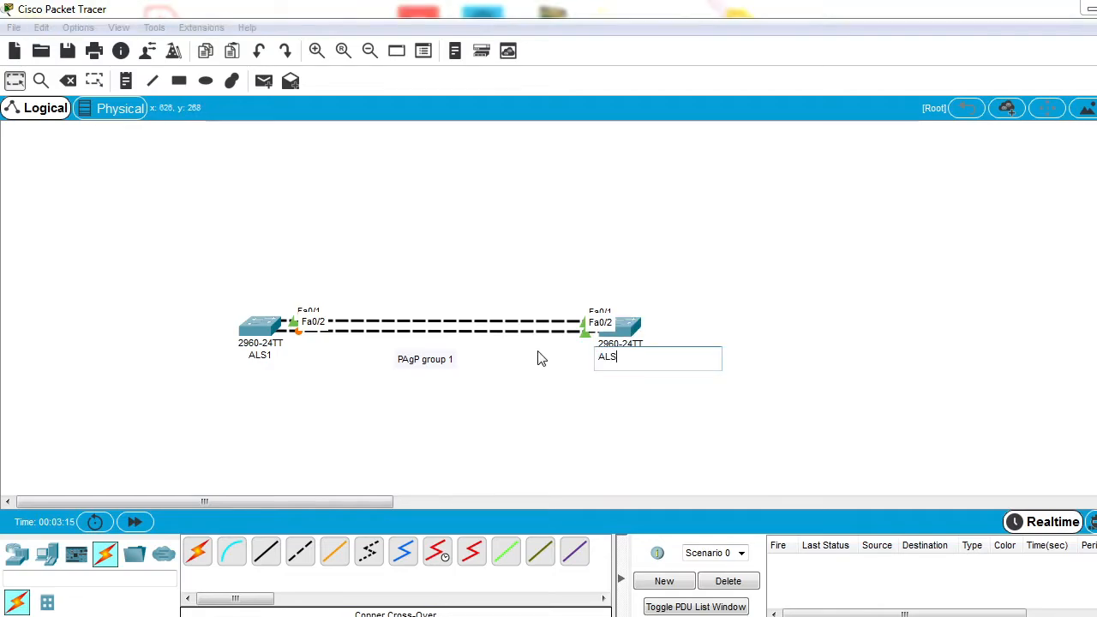
pyautogui.click(17, 84)
# Step: Open the command line of ALS1 and enter global configuration mode with enable and conf t
pyautogui.click(273, 338)
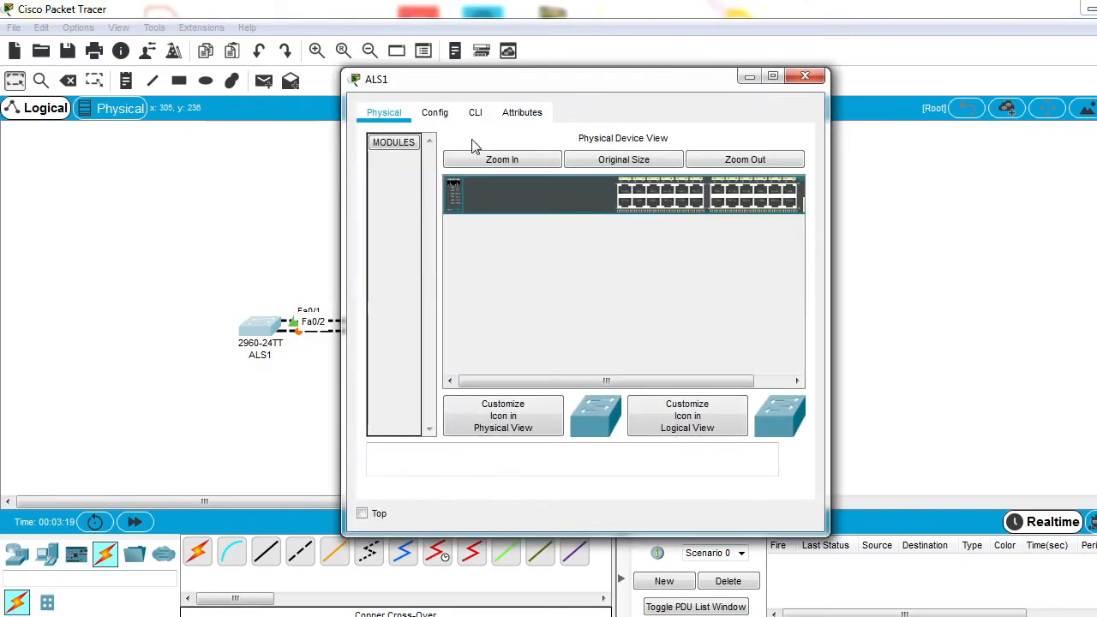
pyautogui.click(475, 113)
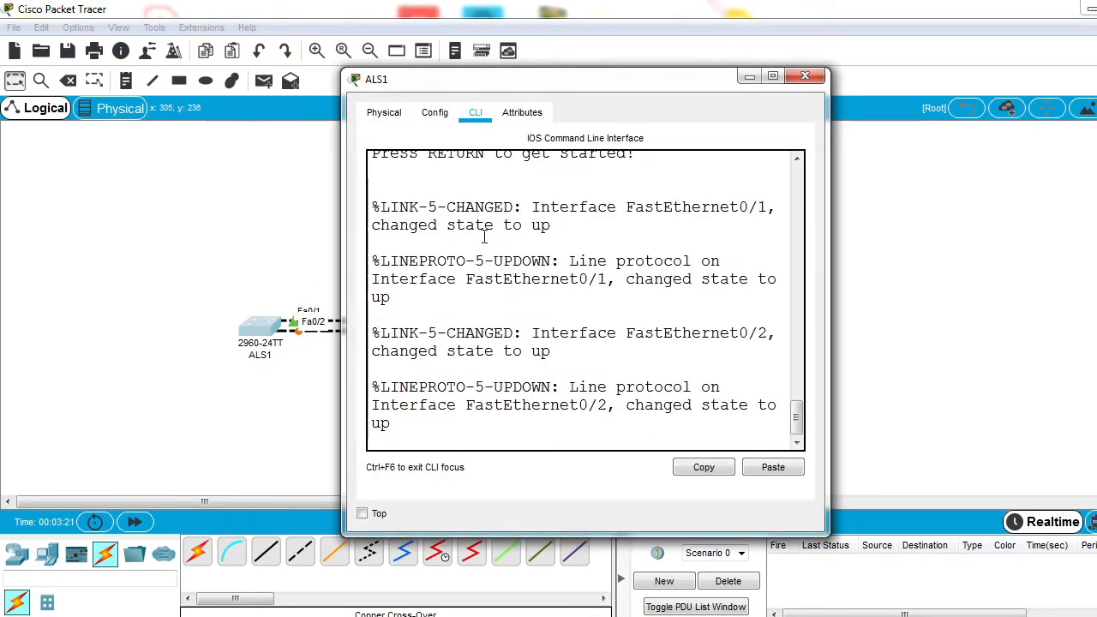
pyautogui.click(488, 246)
pyautogui.press('Return')
pyautogui.press('Return')
pyautogui.press('Return')
pyautogui.press('Return')
pyautogui.write('enable')
pyautogui.press('Return')
pyautogui.write('conf t')
pyautogui.press('Return')
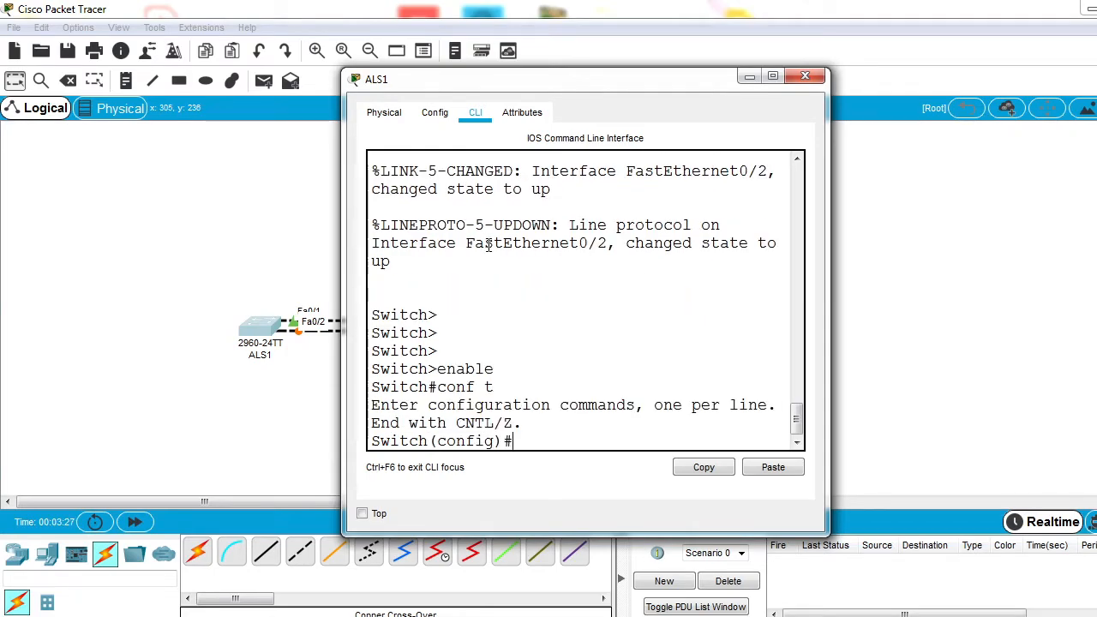
# Step: Set the hostname of the first switch to ALS1 in its configuration
pyautogui.write('hostname SW')
pyautogui.press('BackSpace')
pyautogui.press('BackSpace')
pyautogui.write('AL')
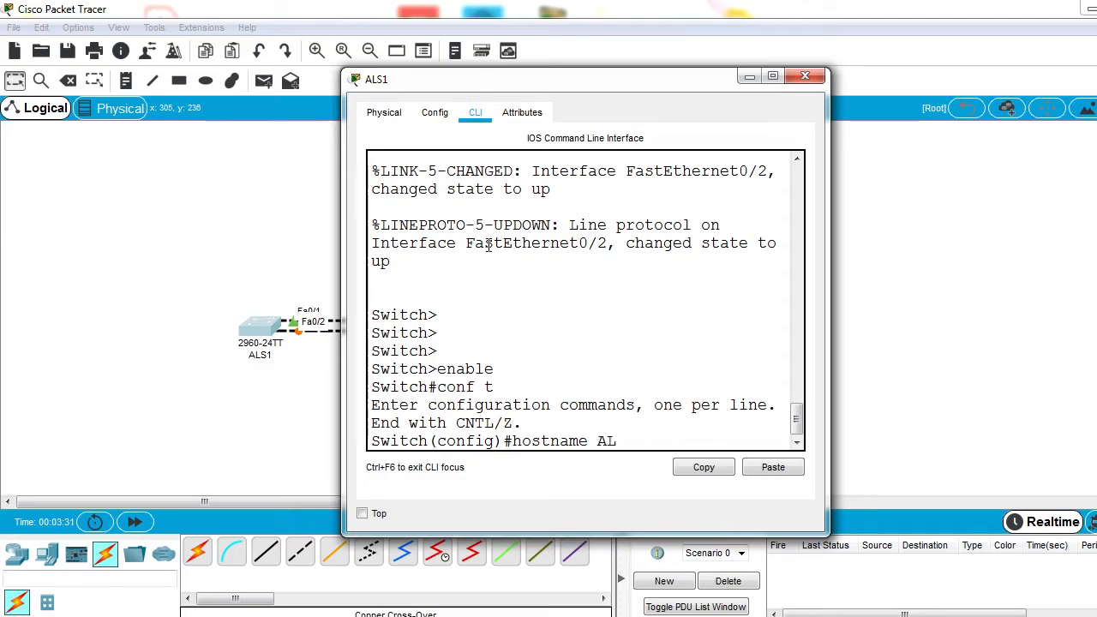
pyautogui.write('S1')
pyautogui.press('Return')
# Step: Select interface range fa0/1-2 on ALS1 and set its switchport mode to dynamic desirable
pyautogui.write('int range fa0/1-2')
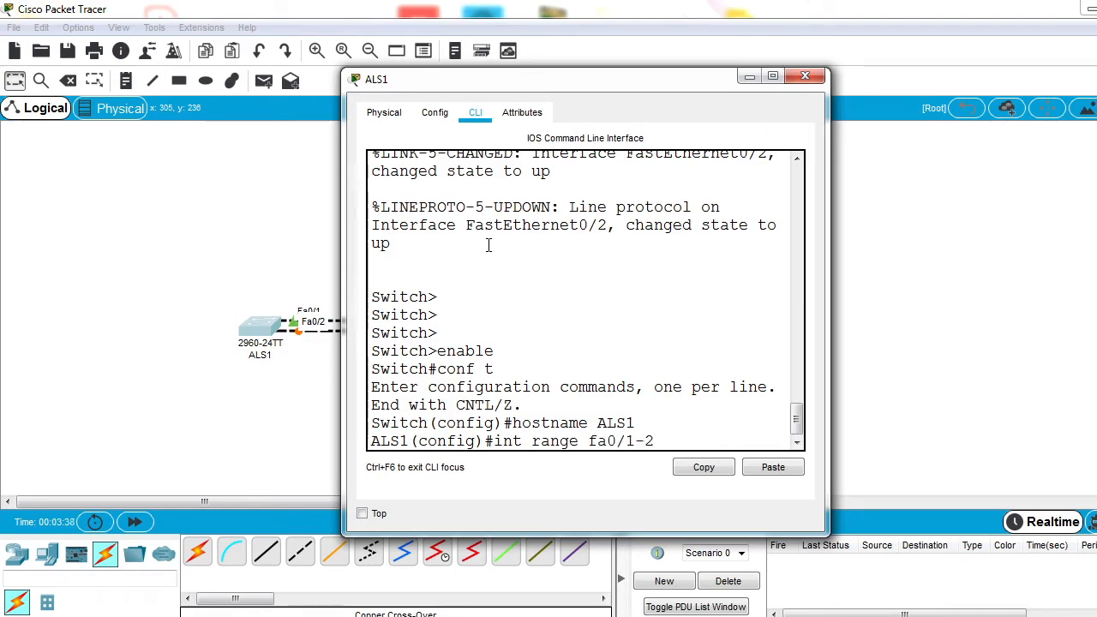
pyautogui.press('Return')
pyautogui.write('switchport mode')
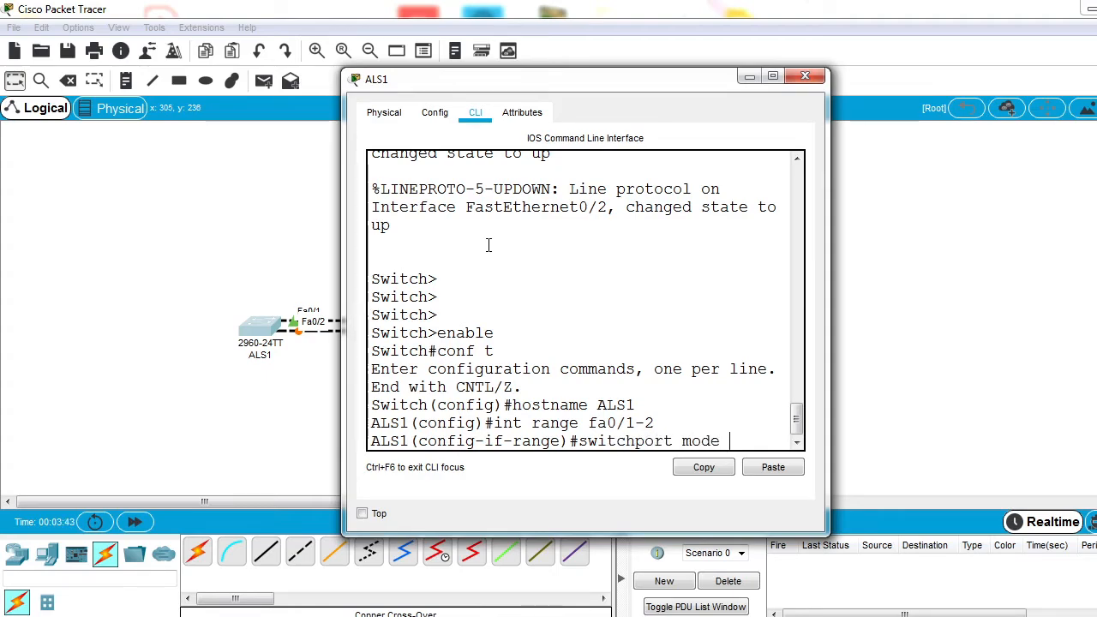
pyautogui.write(' dynamic')
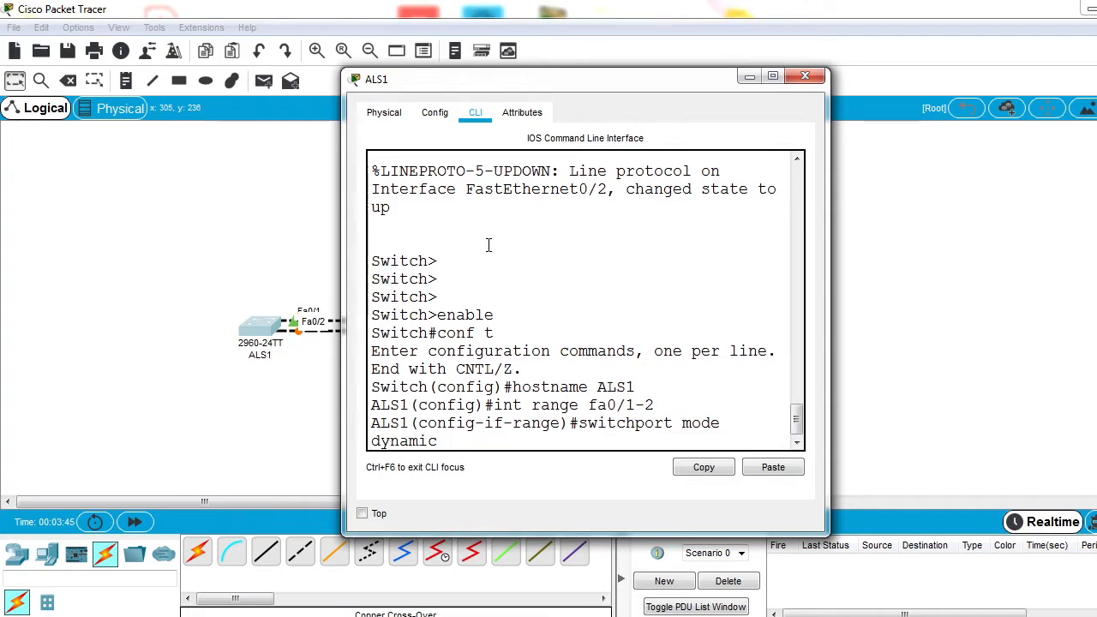
pyautogui.write(' auto')
pyautogui.press('BackSpace')
pyautogui.press('BackSpace')
pyautogui.press('BackSpace')
pyautogui.press('BackSpace')
pyautogui.press('BackSpace')
pyautogui.write('e')
pyautogui.press('BackSpace')
pyautogui.write('desirable')
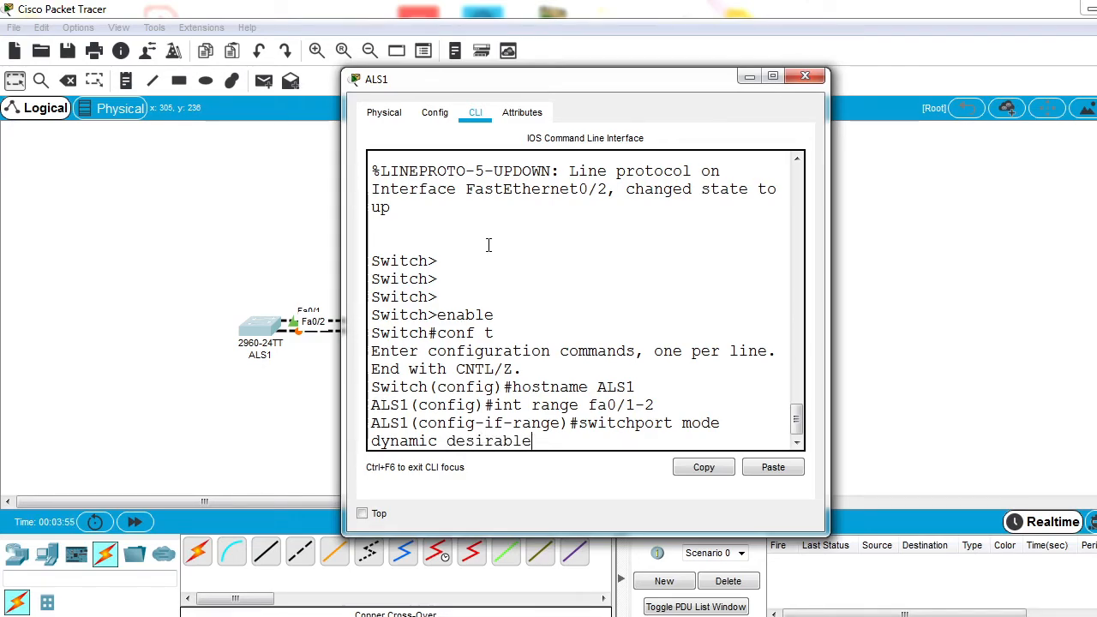
pyautogui.press('Return')
pyautogui.press('Return')
pyautogui.press('Return')
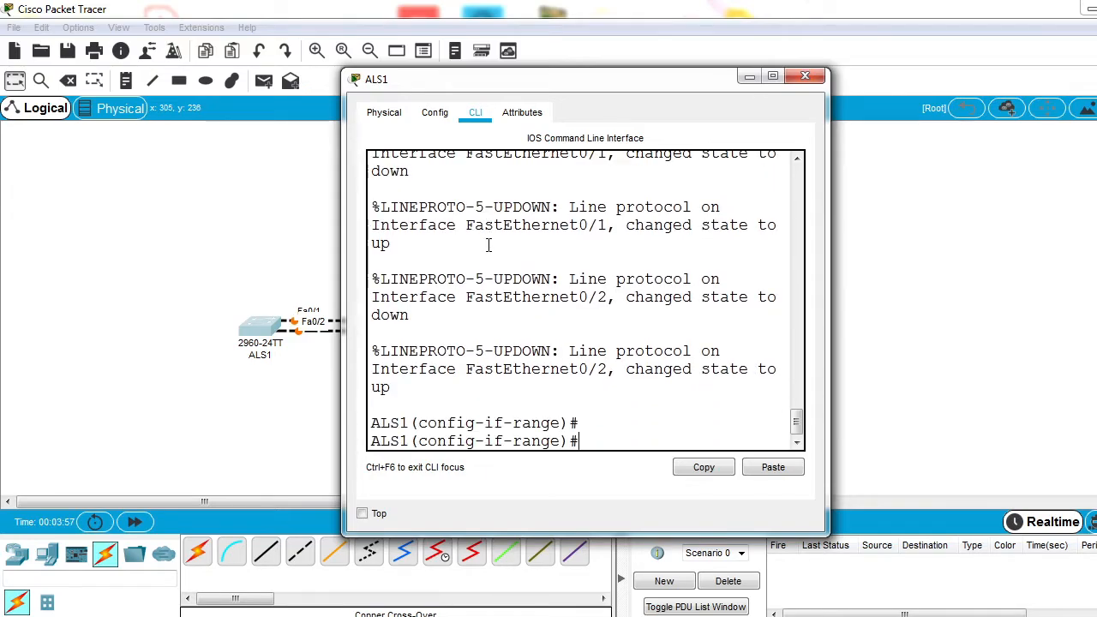
# Step: Set the switchport mode of the ALS1 interface range to trunk and exit to global configuration
pyautogui.press('Up')
pyautogui.press('BackSpace')
pyautogui.press('BackSpace')
pyautogui.press('BackSpace')
pyautogui.press('BackSpace')
pyautogui.press('BackSpace')
pyautogui.press('BackSpace')
pyautogui.press('BackSpace')
pyautogui.press('BackSpace')
pyautogui.press('BackSpace')
pyautogui.press('BackSpace')
pyautogui.press('BackSpace')
pyautogui.press('BackSpace')
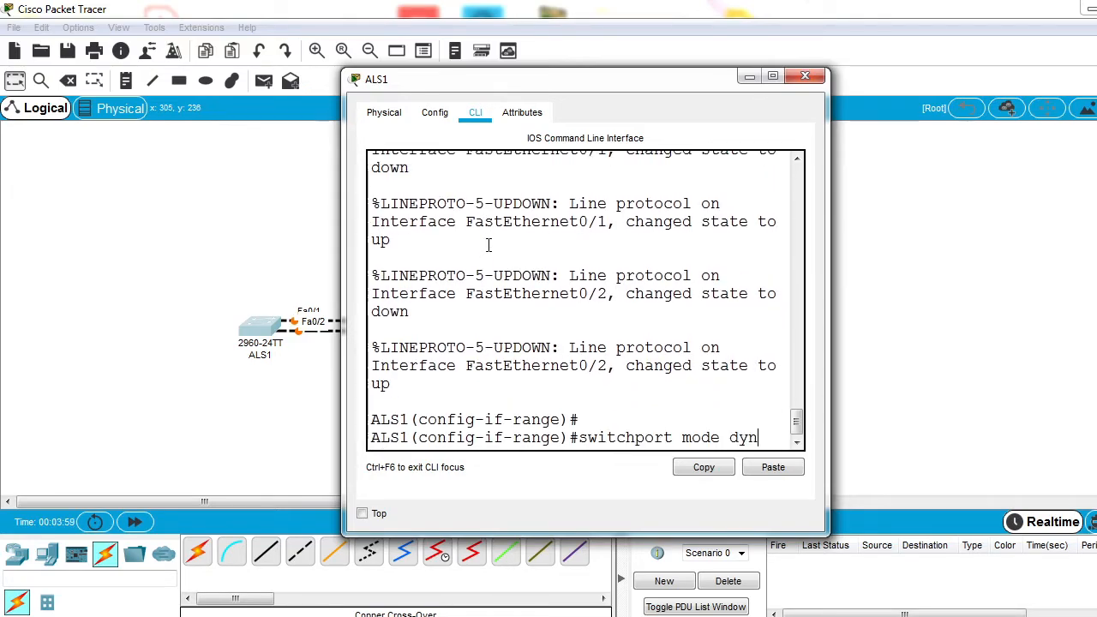
pyautogui.write('trunk')
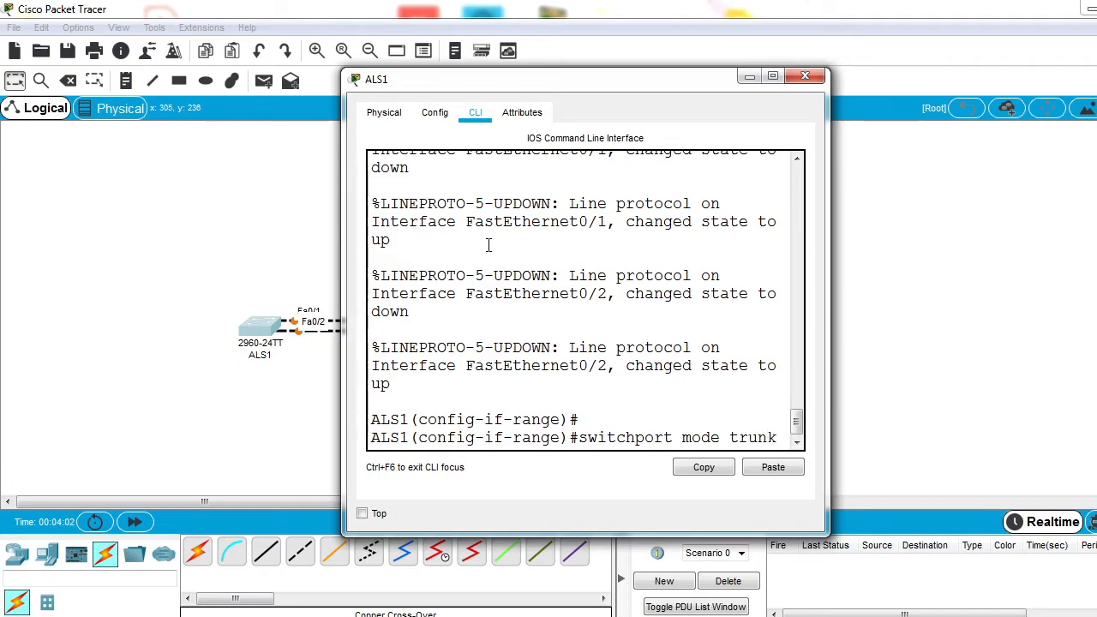
pyautogui.press('Return')
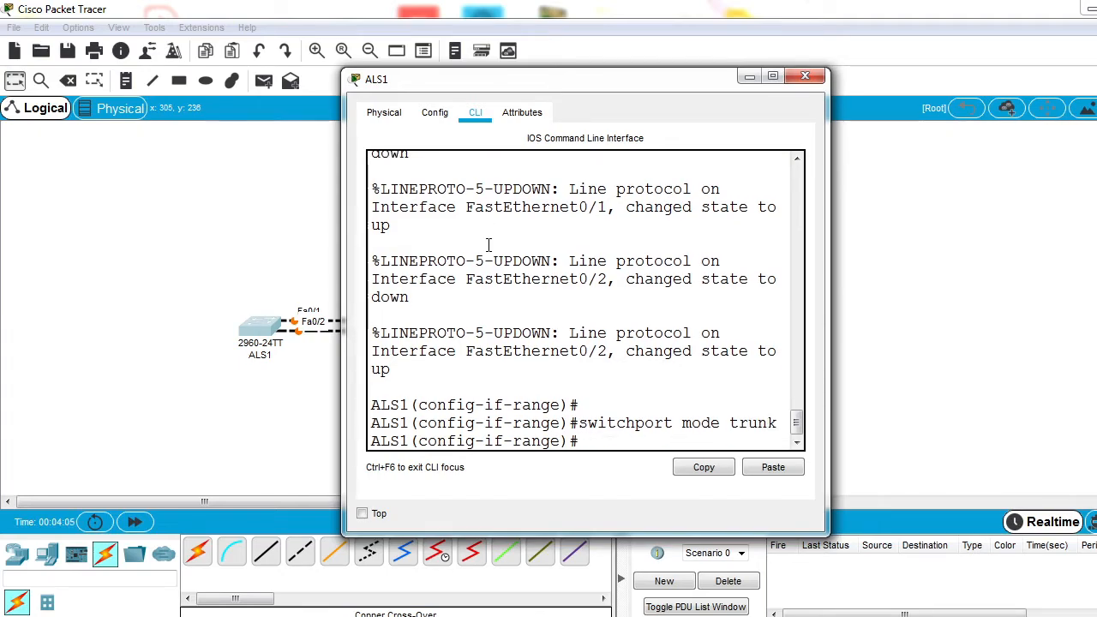
pyautogui.write('exit')
pyautogui.press('Return')
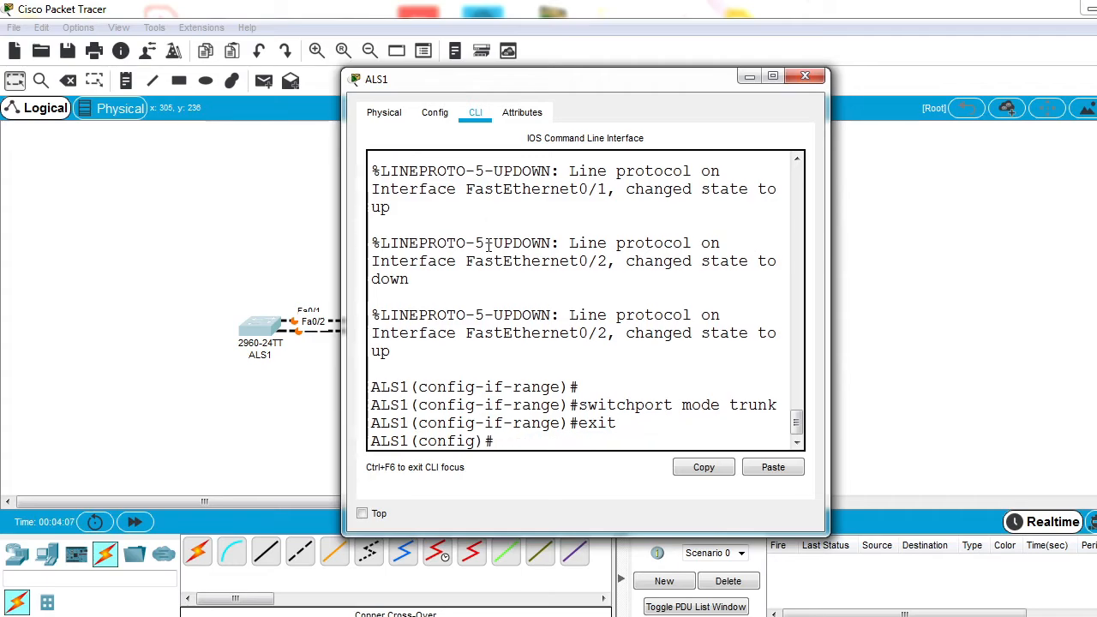
# Step: Open the command line of ALS2 and enter global configuration mode with enable and conf t
pyautogui.click(233, 214)
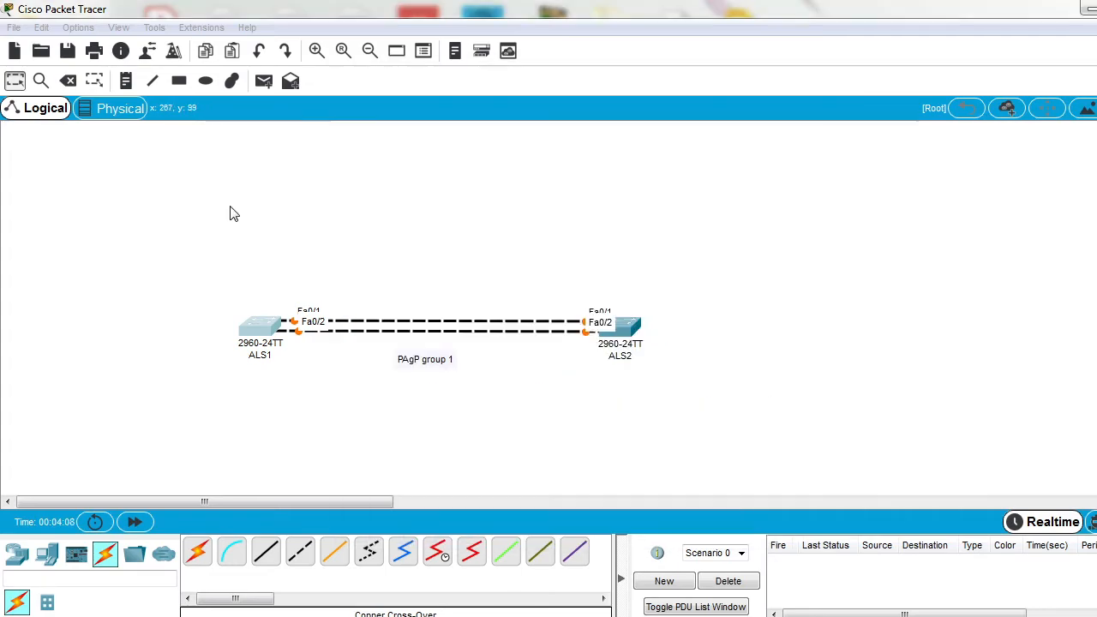
pyautogui.click(623, 327)
pyautogui.click(476, 112)
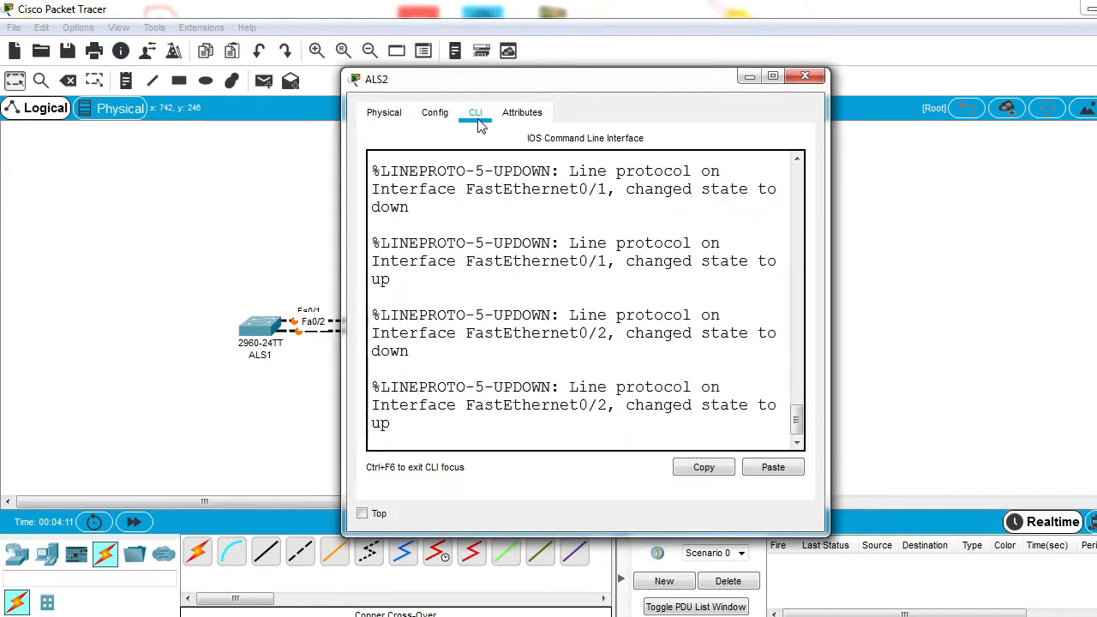
pyautogui.press('Return')
pyautogui.press('Return')
pyautogui.press('Return')
pyautogui.write('en')
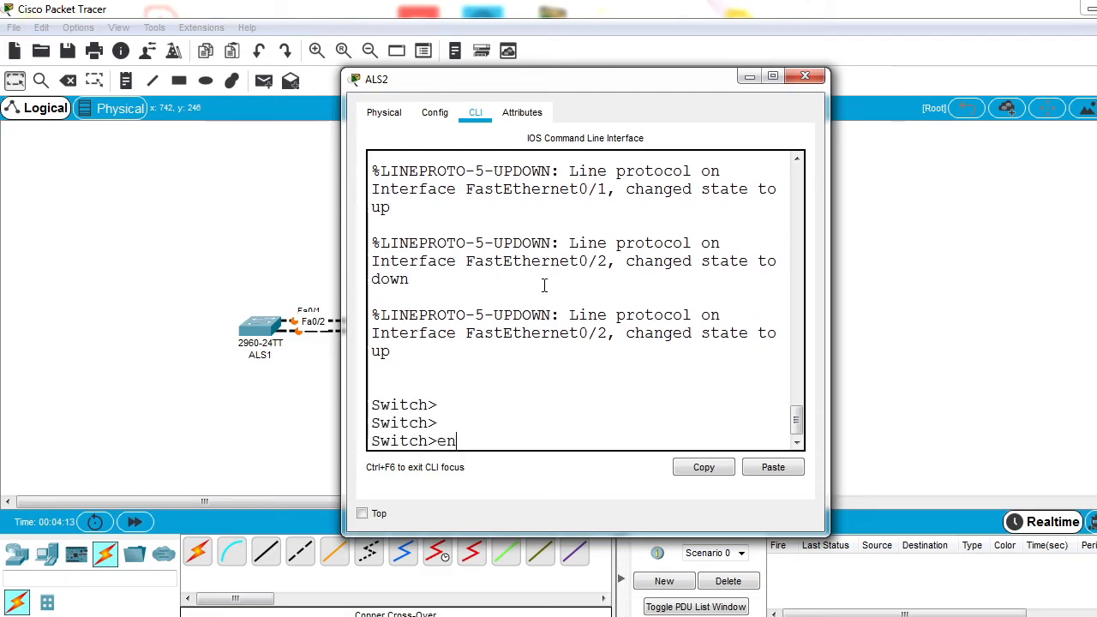
pyautogui.write('able')
pyautogui.press('Return')
pyautogui.write('conf t')
pyautogui.press('Return')
# Step: Set the hostname of the second switch to ALS2 in its configuration
pyautogui.write('i')
pyautogui.press('BackSpace')
pyautogui.write('host')
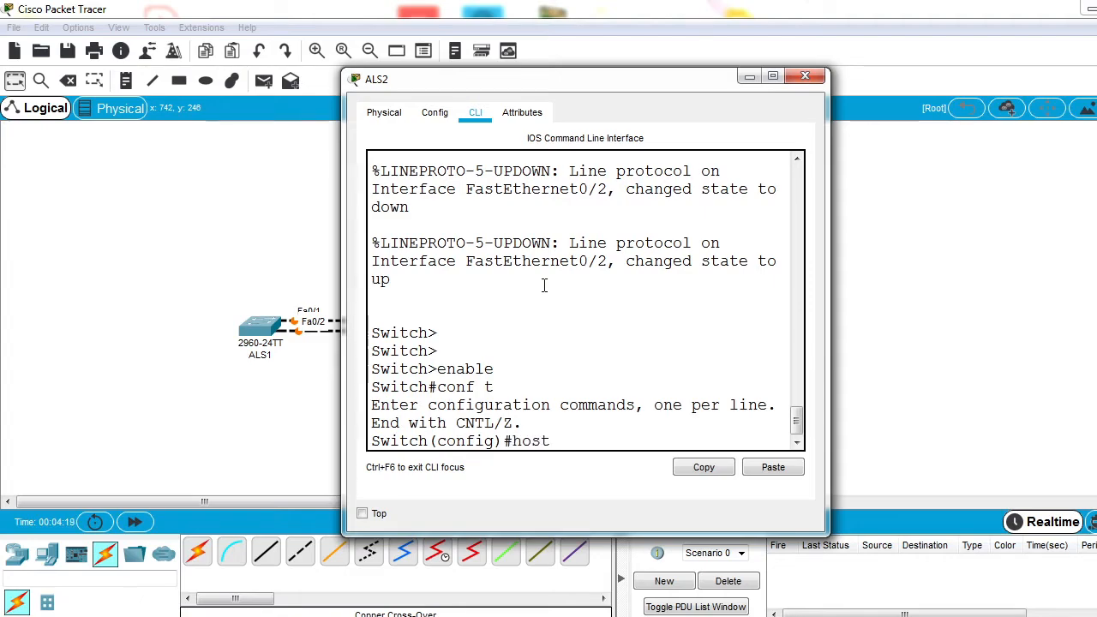
pyautogui.write('name ALS2')
pyautogui.press('Return')
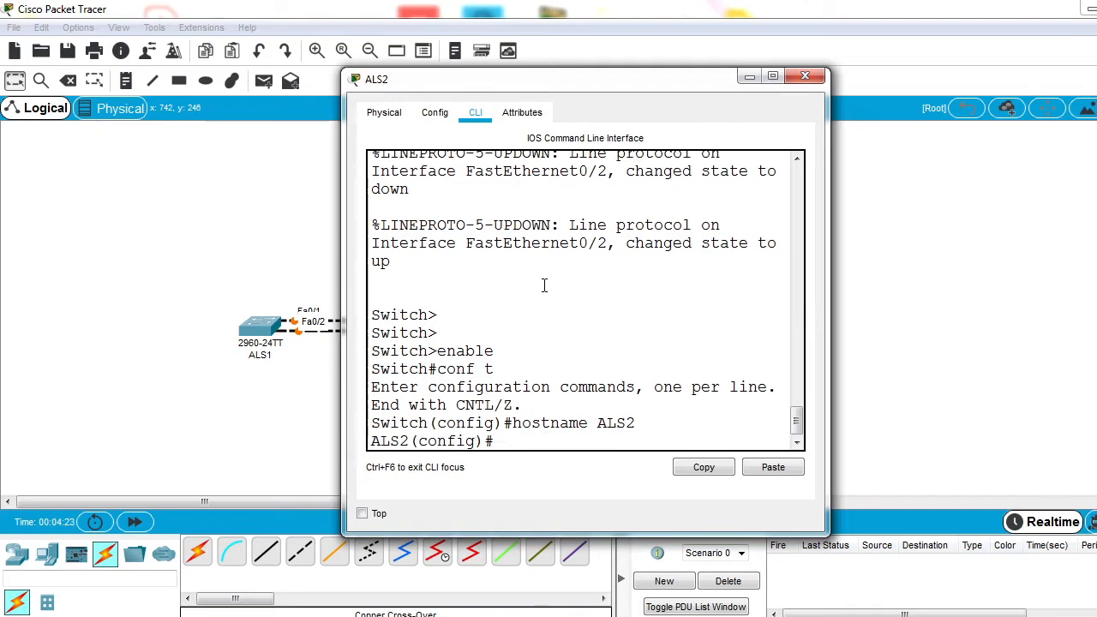
# Step: Select interface range fa0/1-2 on ALS2 and set its switchport mode to dynamic desirable
pyautogui.write('int range fa0/1-2')
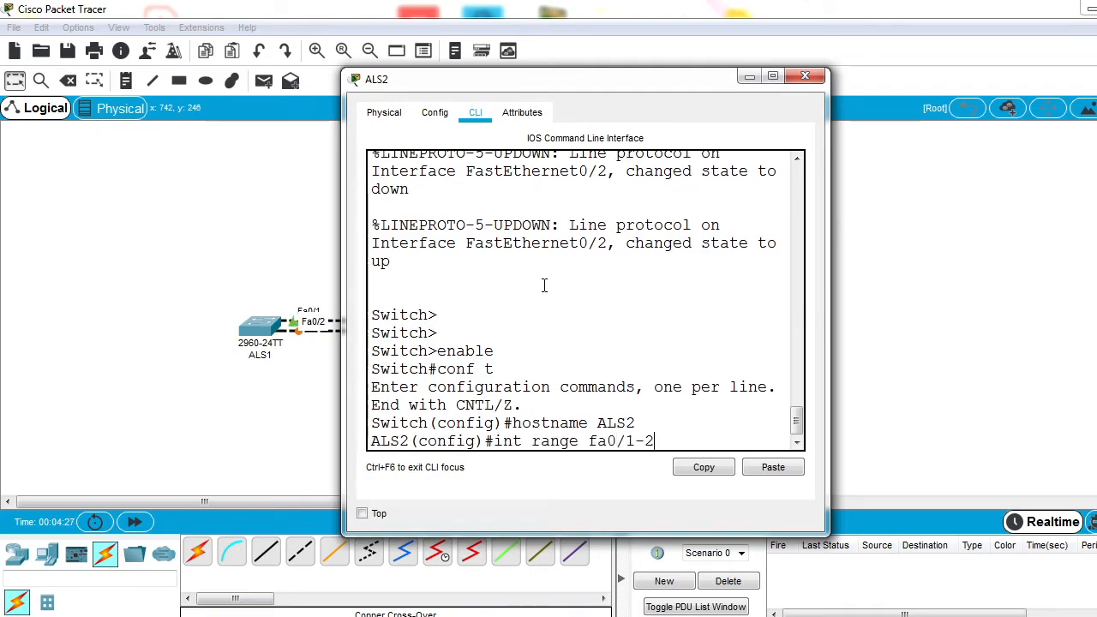
pyautogui.press('Return')
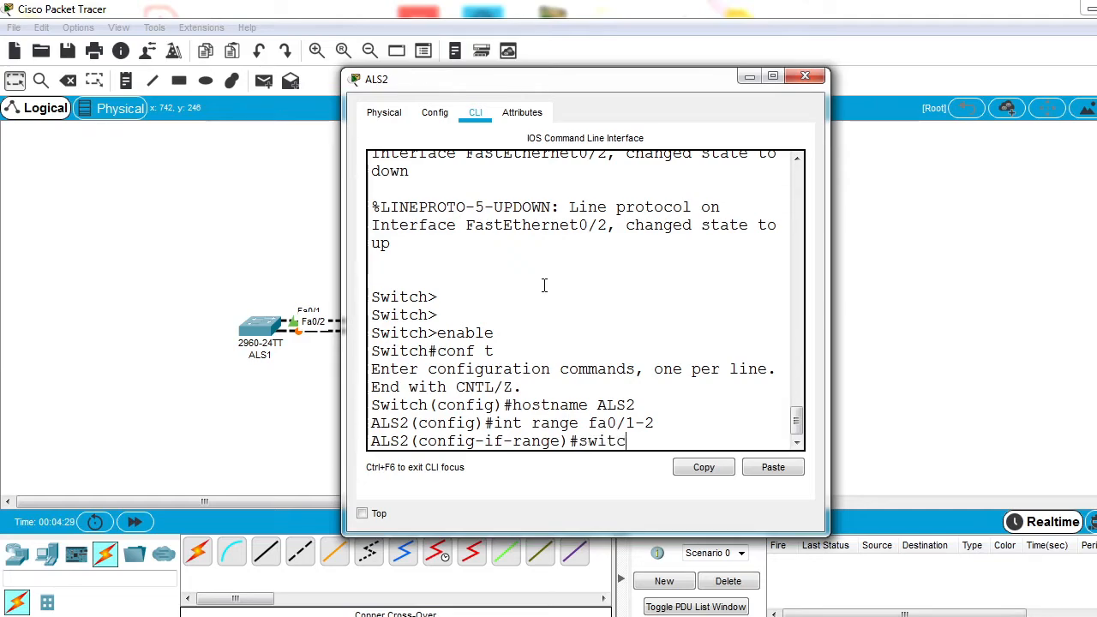
pyautogui.write('switchport mode dynamic')
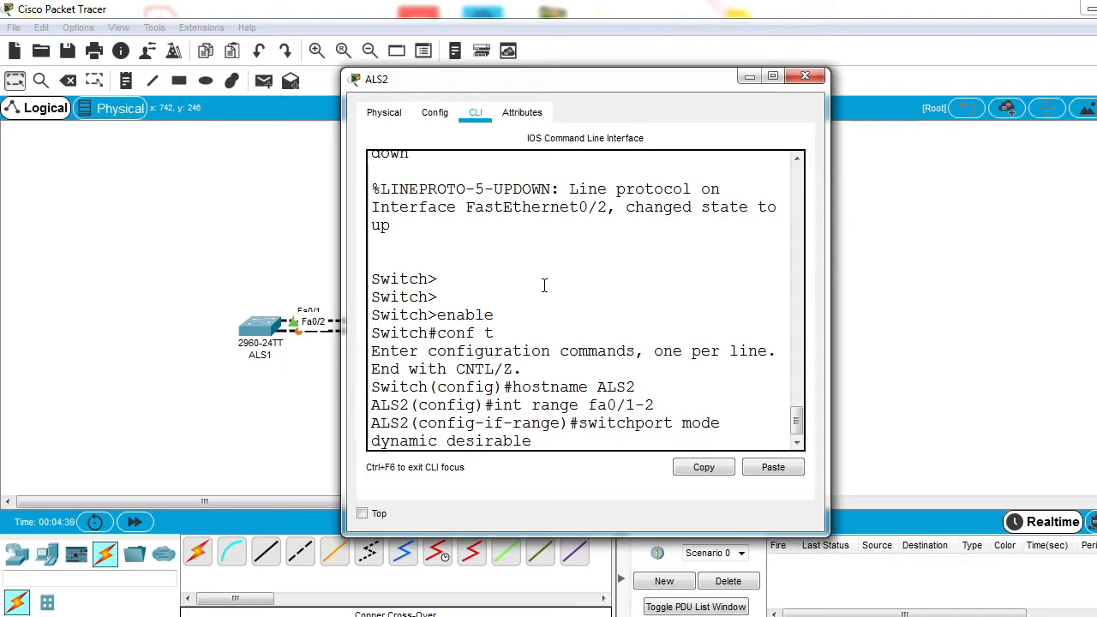
pyautogui.write('desirable')
pyautogui.press('Return')
pyautogui.press('Return')
# Step: Set the switchport mode of the ALS2 interface range to trunk and exit to global configuration
pyautogui.press('Up')
pyautogui.press('BackSpace')
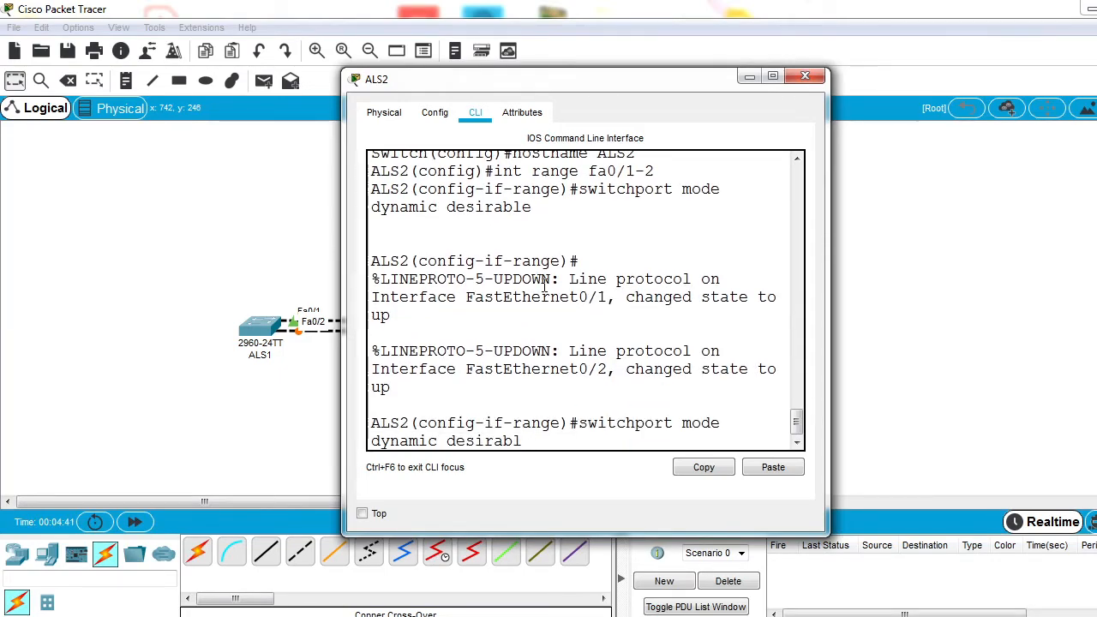
pyautogui.press('BackSpace')
pyautogui.press('BackSpace')
pyautogui.press('BackSpace')
pyautogui.press('BackSpace')
pyautogui.press('BackSpace')
pyautogui.press('BackSpace')
pyautogui.press('BackSpace')
pyautogui.press('BackSpace')
pyautogui.press('BackSpace')
pyautogui.press('BackSpace')
pyautogui.press('BackSpace')
pyautogui.press('BackSpace')
pyautogui.press('BackSpace')
pyautogui.press('BackSpace')
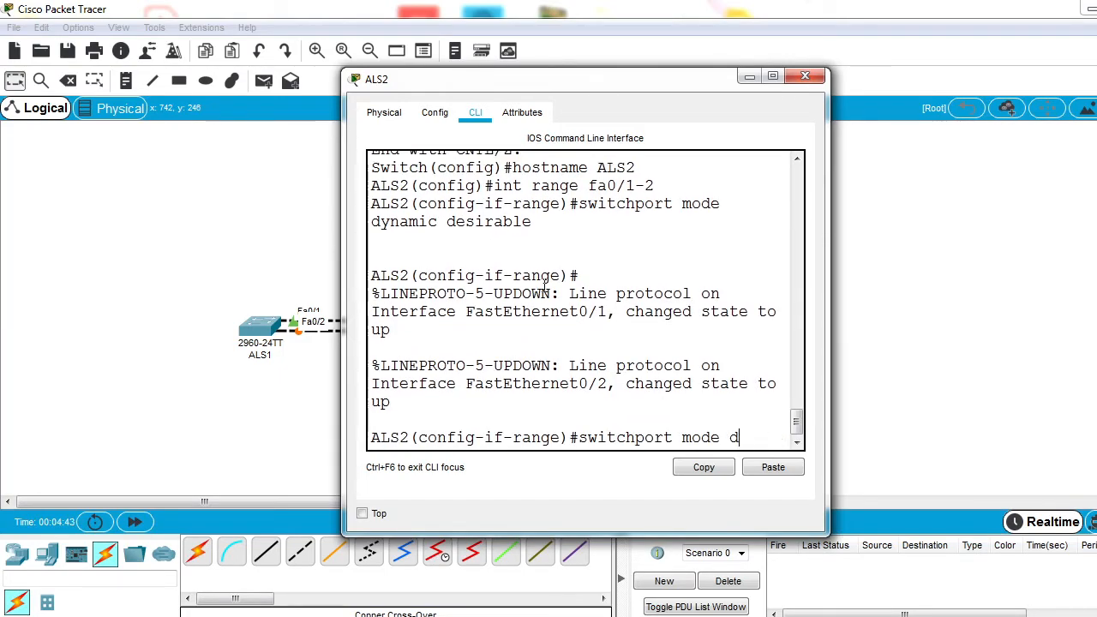
pyautogui.write('trunkk')
pyautogui.press('Return')
pyautogui.press('Return')
pyautogui.press('Return')
pyautogui.write('exit')
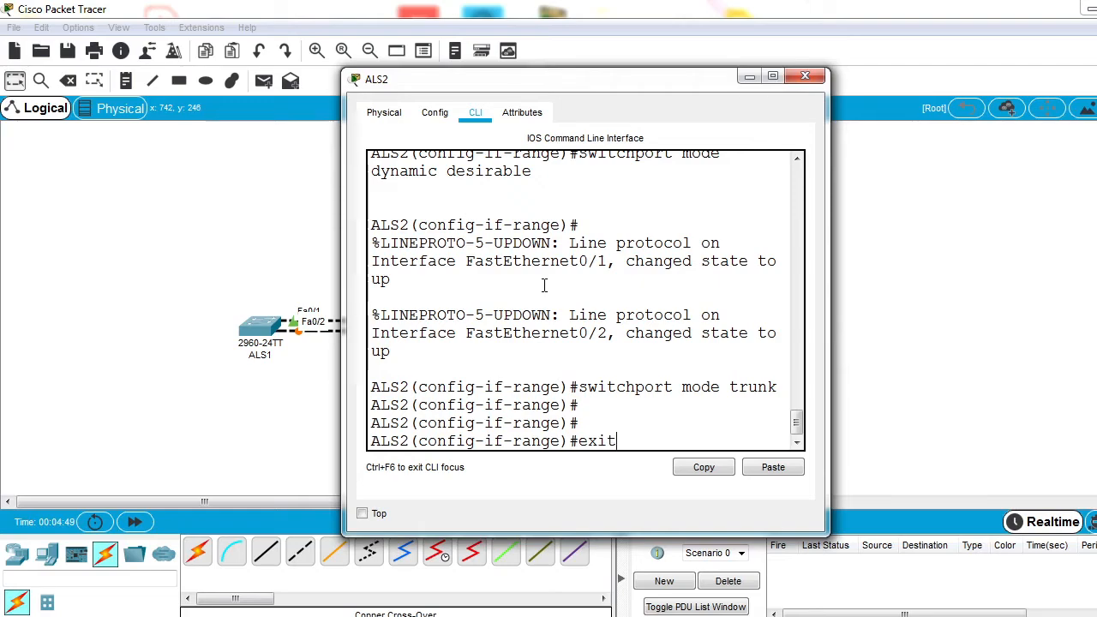
pyautogui.press('Return')
# Step: Display the interface trunk status on ALS2 and check the spanning tree forwarding entries for Fa0/1 and Fa0/2
pyautogui.write('do sh')
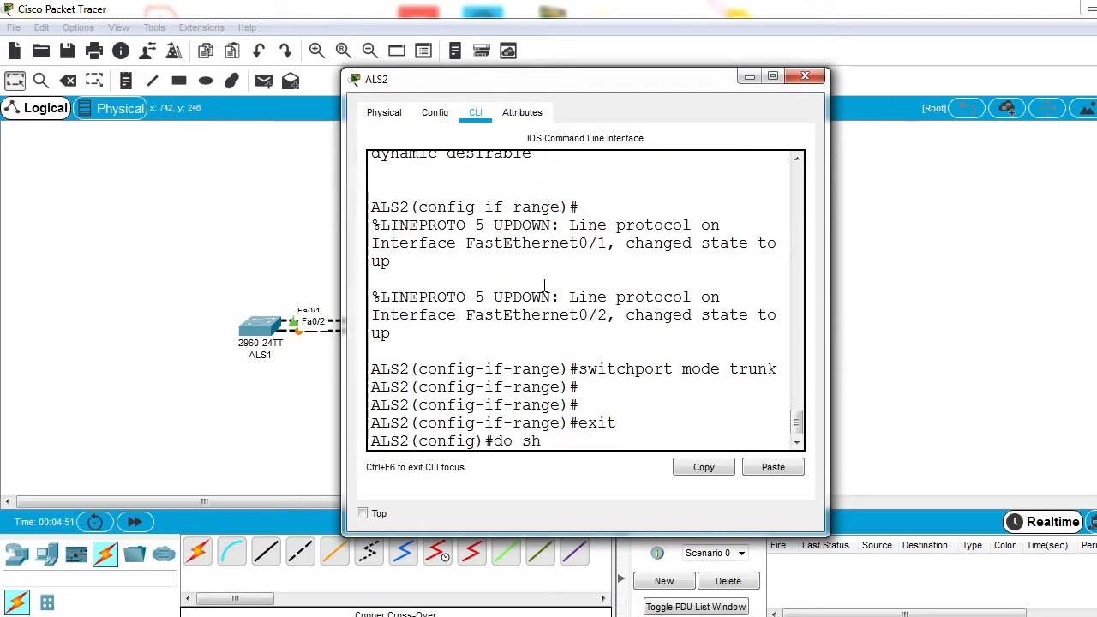
pyautogui.write('ow int trun')
pyautogui.press('Return')
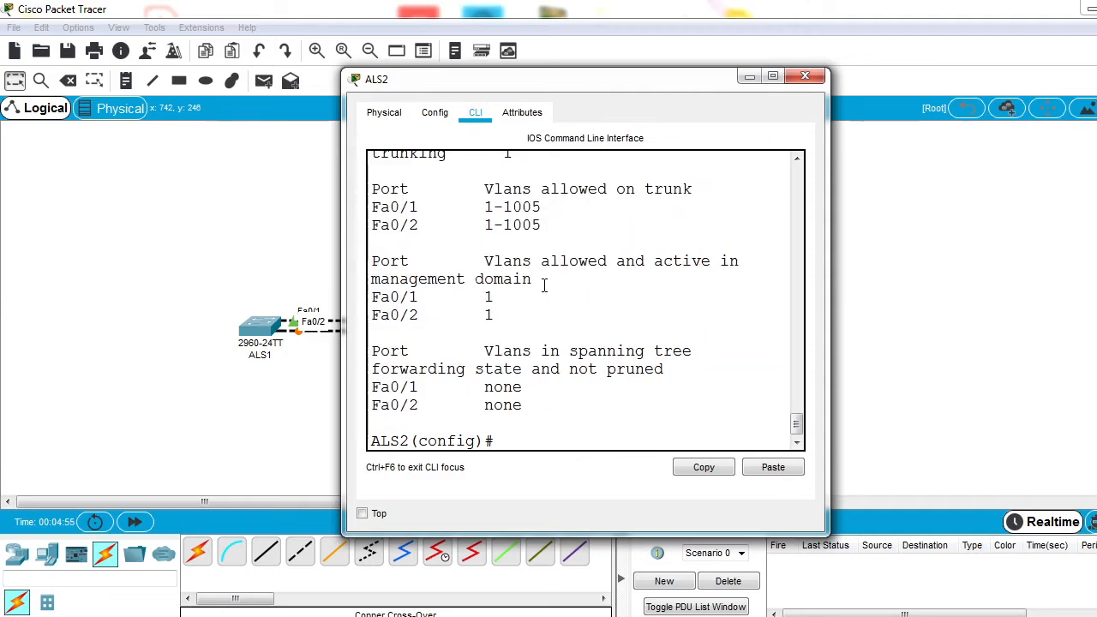
pyautogui.moveTo(380, 387); pyautogui.dragTo(504, 418)
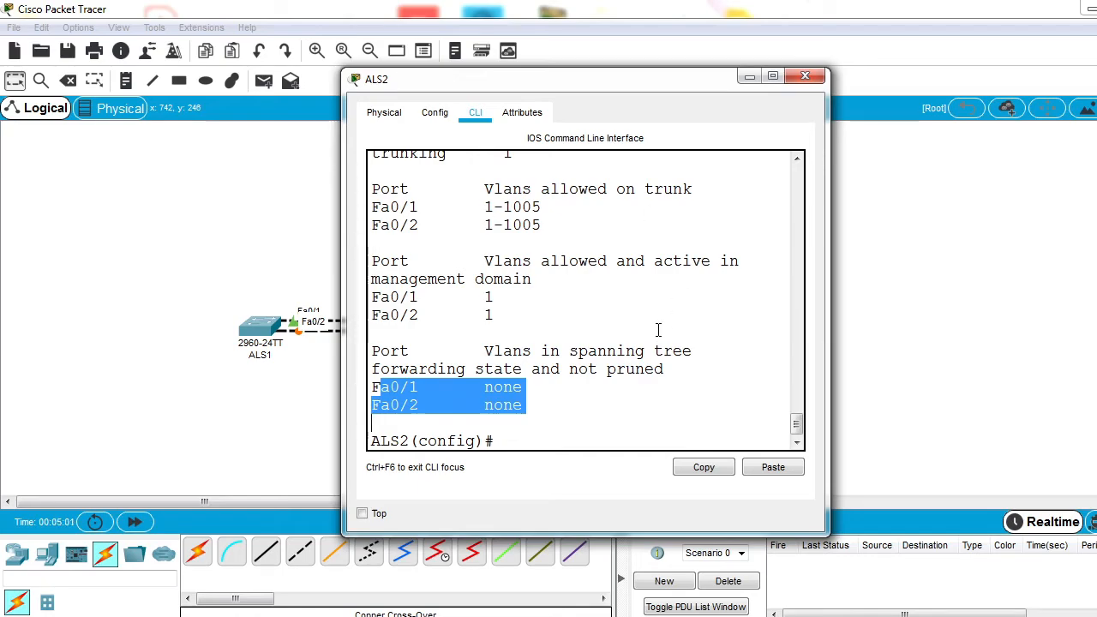
# Step: Display the spanning-tree information on ALS2 and examine the roles and states of Fa0/1 and Fa0/2
pyautogui.write('do show')
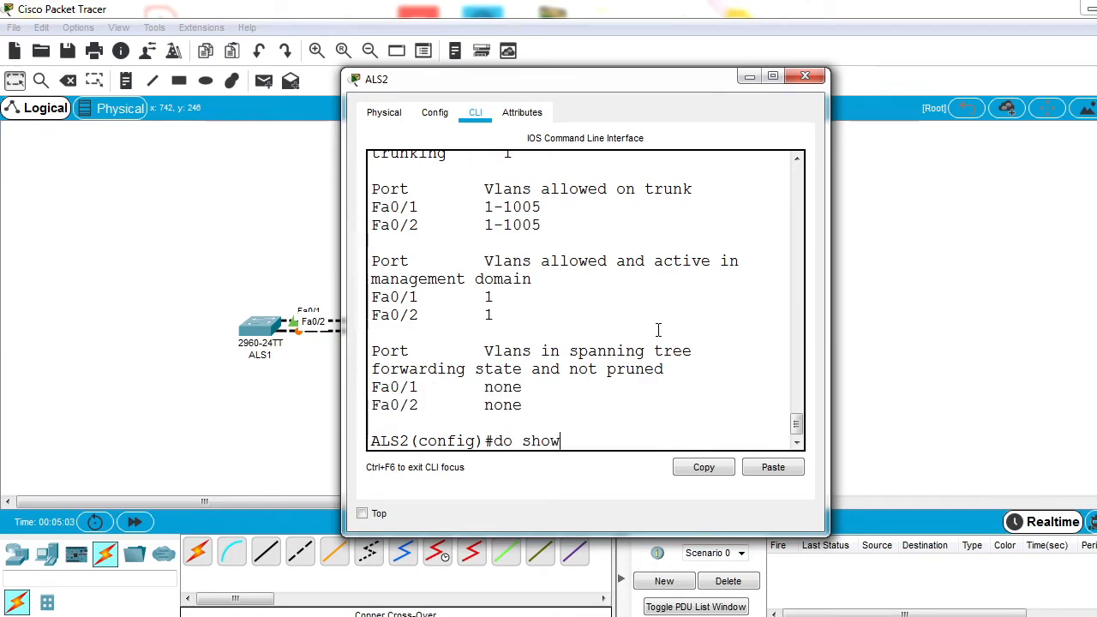
pyautogui.write(' spanning')
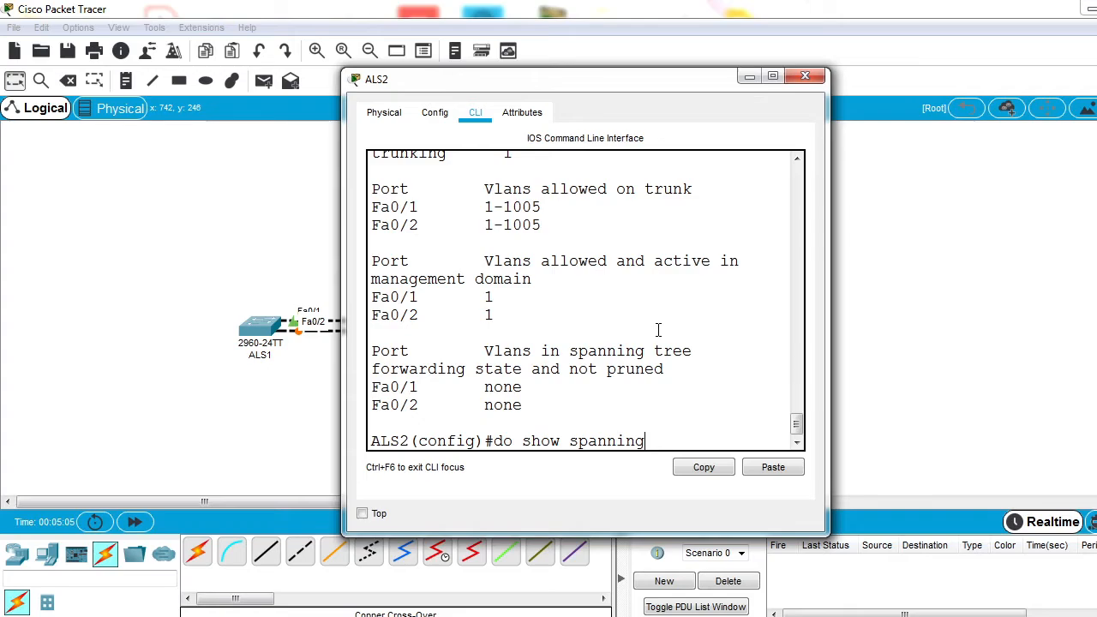
pyautogui.press('Return')
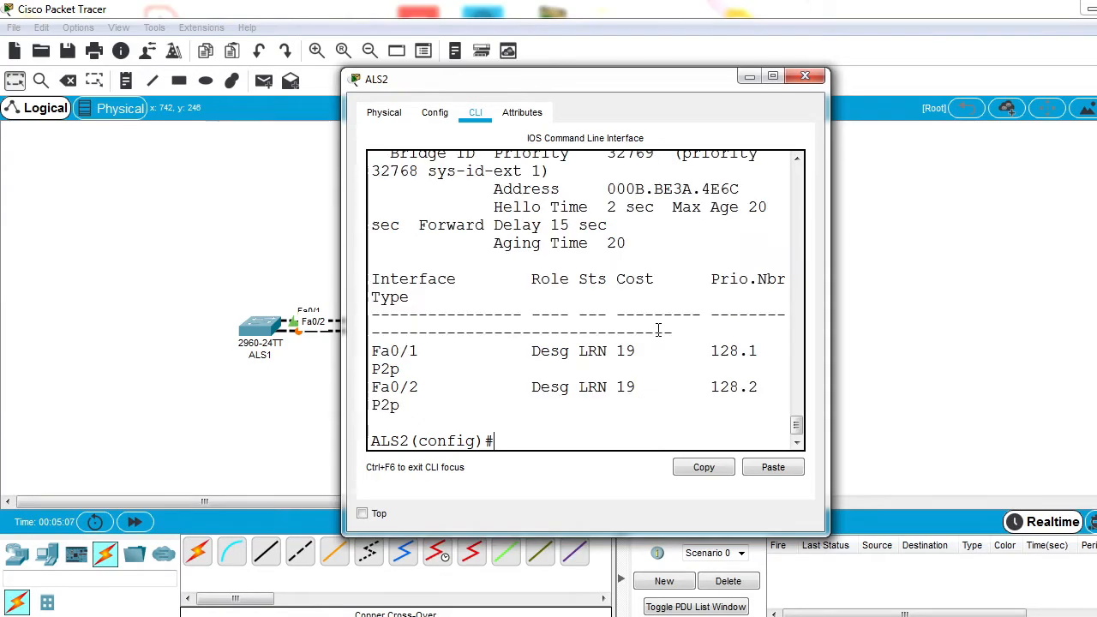
pyautogui.click(773, 76)
pyautogui.moveTo(148, 476); pyautogui.dragTo(361, 513)
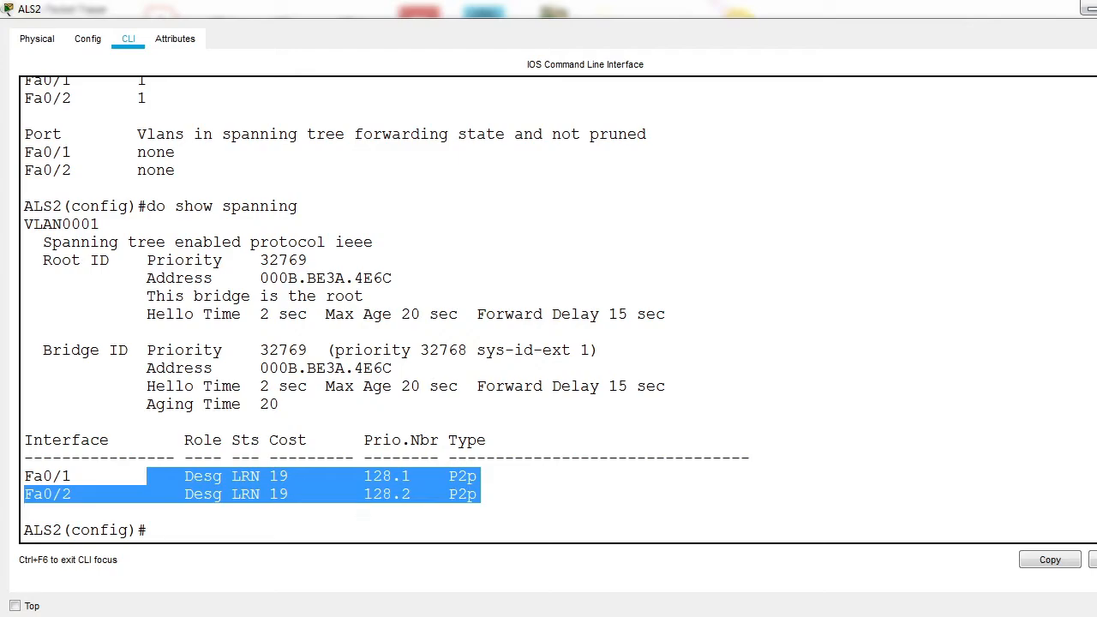
# Step: Switch to the ALS1 command line, display its spanning-tree information and examine the port roles of Fa0/1 and Fa0/2
pyautogui.click(1087, 8)
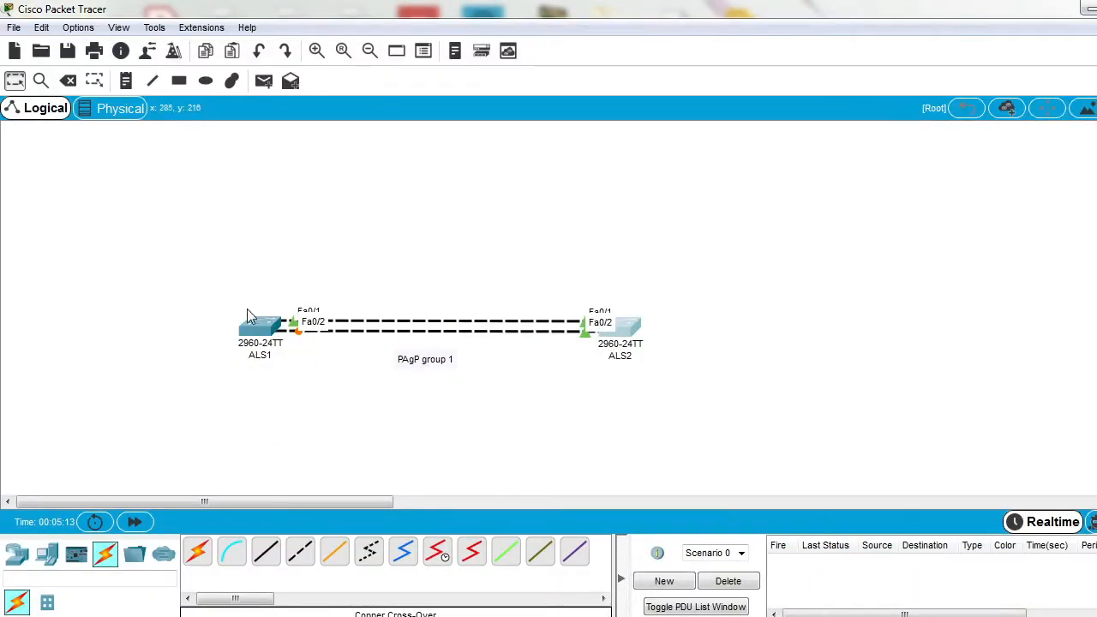
pyautogui.click(273, 333)
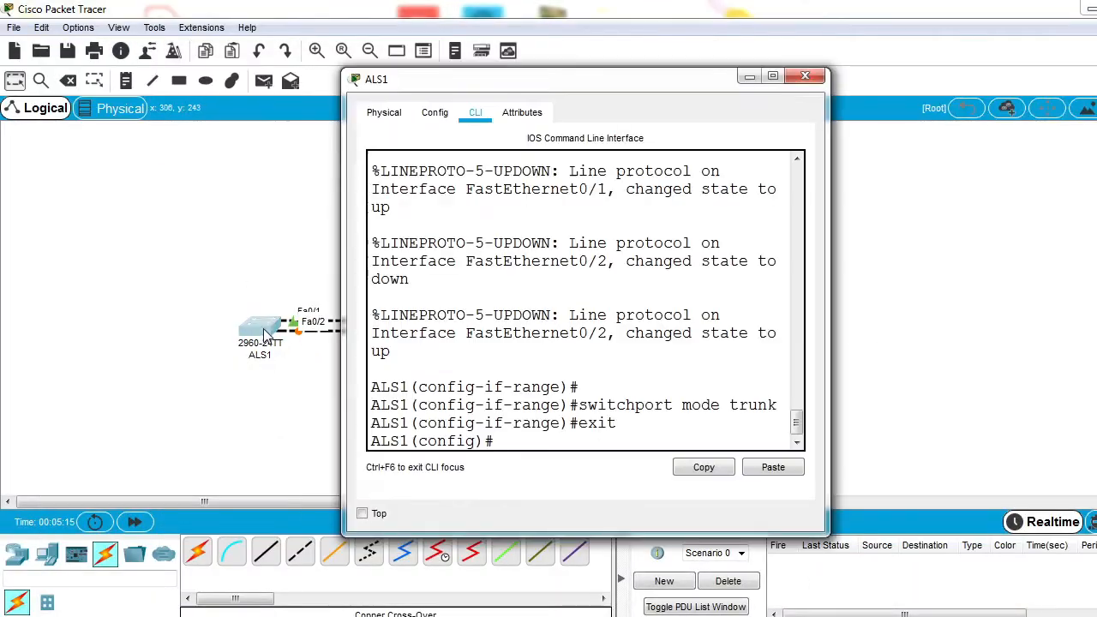
pyautogui.click(772, 77)
pyautogui.write('do sh s')
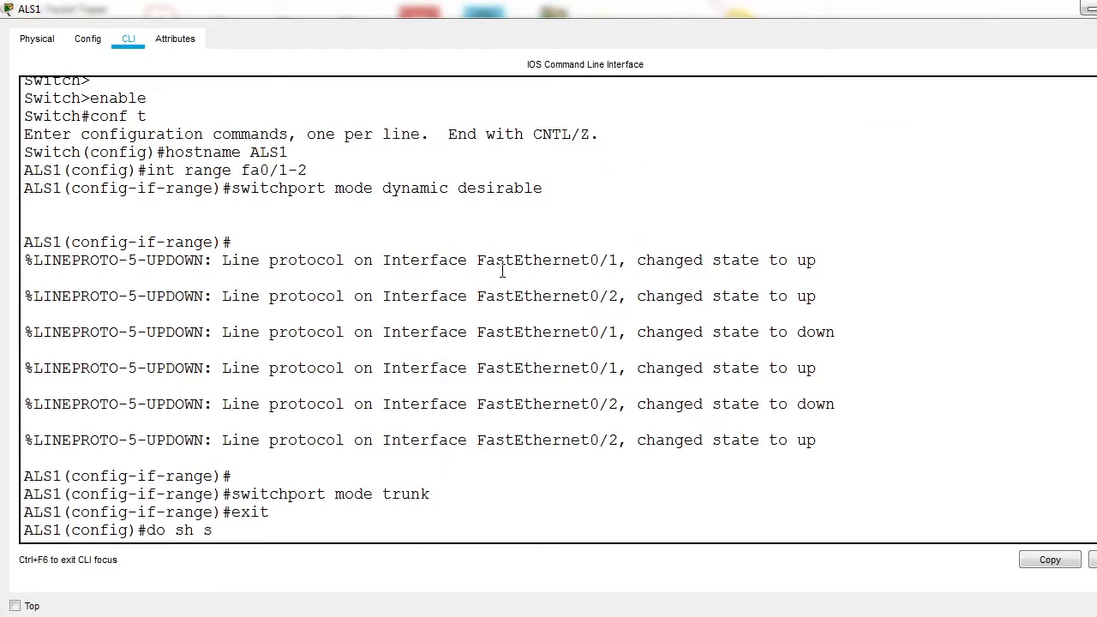
pyautogui.write('panning-tree')
pyautogui.press('Return')
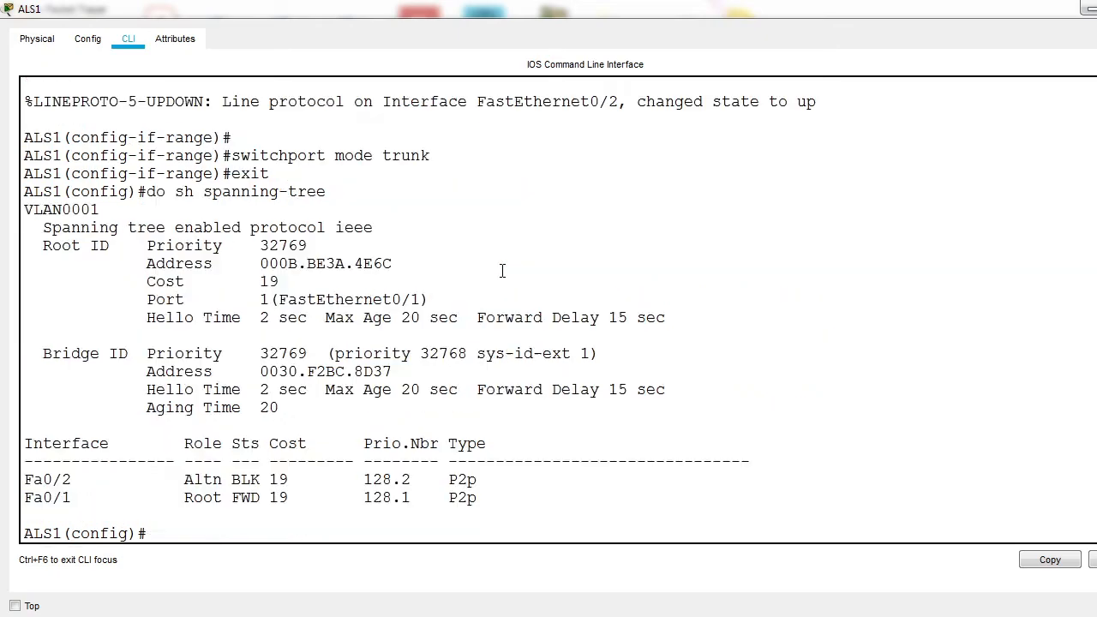
pyautogui.moveTo(63, 497); pyautogui.dragTo(230, 486)
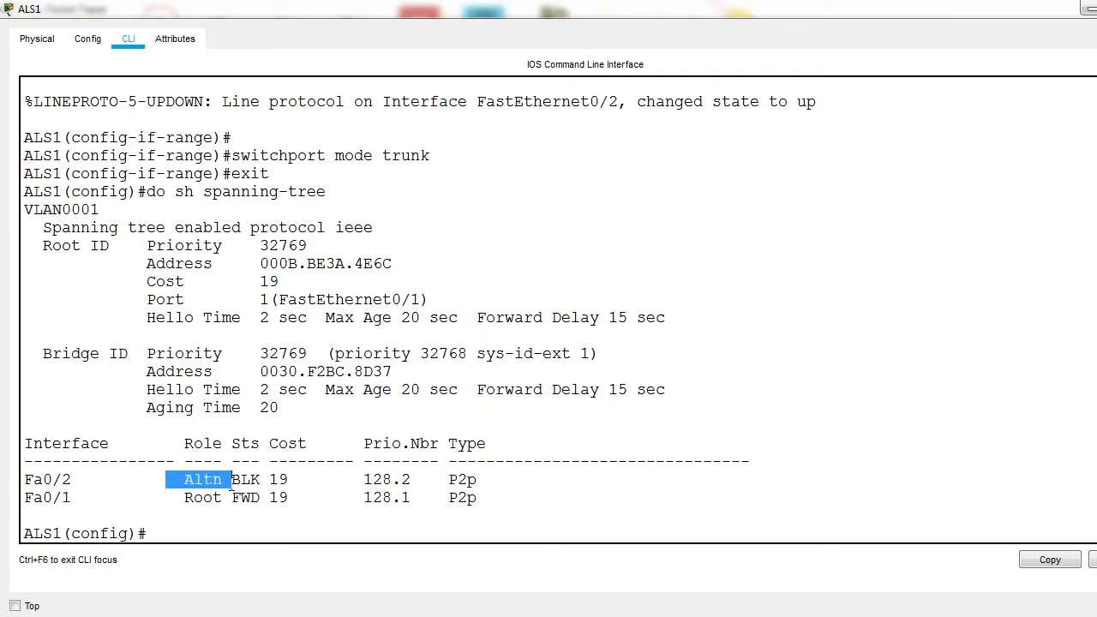
pyautogui.click(258, 516)
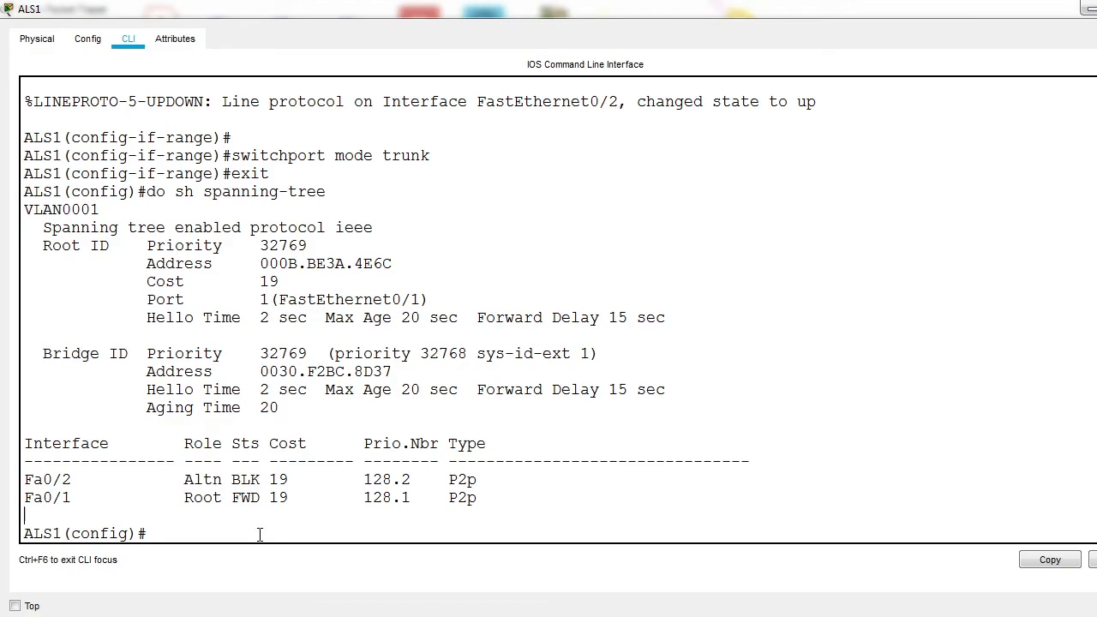
# Step: Select interface range fa0/1-2 on ALS1 and list the allowed numbers for the channel-group command
pyautogui.write('int ra fa0/1-2')
pyautogui.press('Return')
pyautogui.write('channel-group')
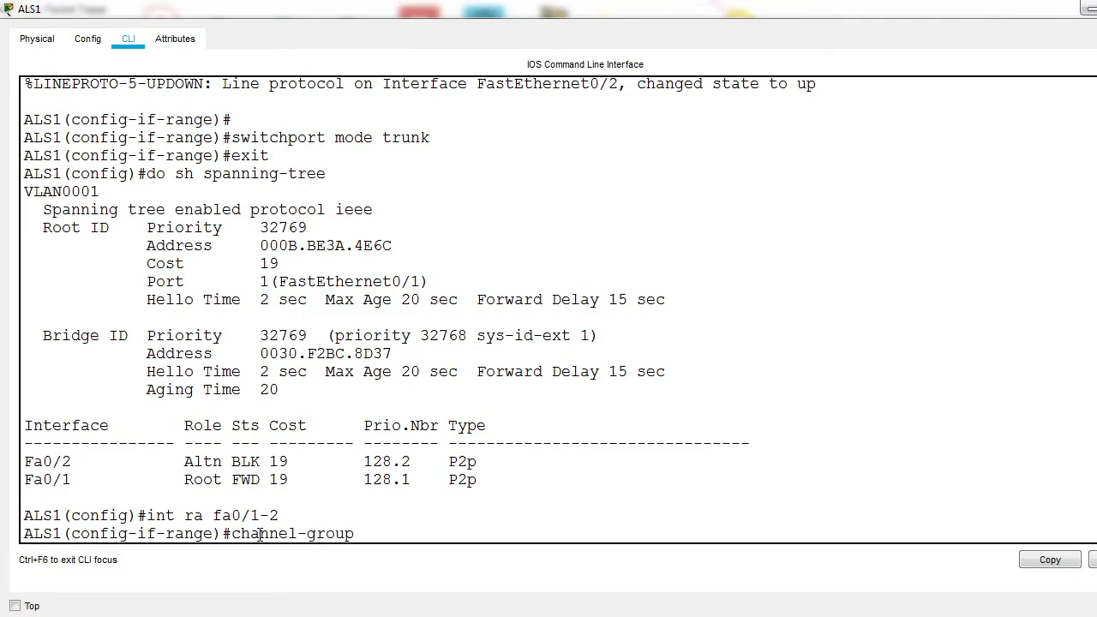
pyautogui.write(' 1')
pyautogui.press('BackSpace')
pyautogui.write('?')
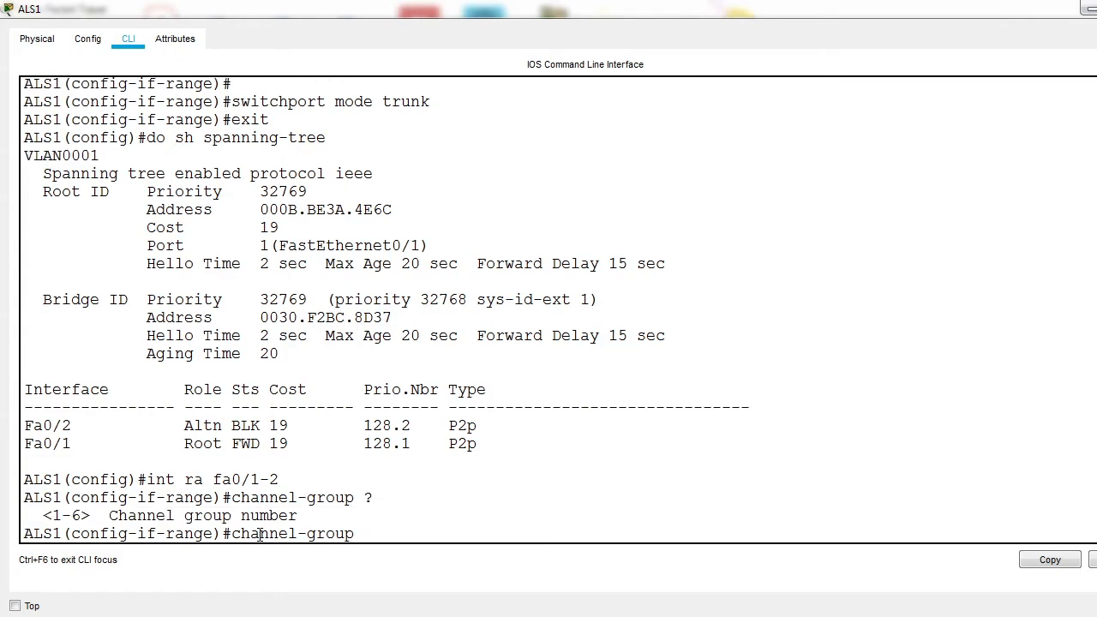
pyautogui.write('1 mode ?')
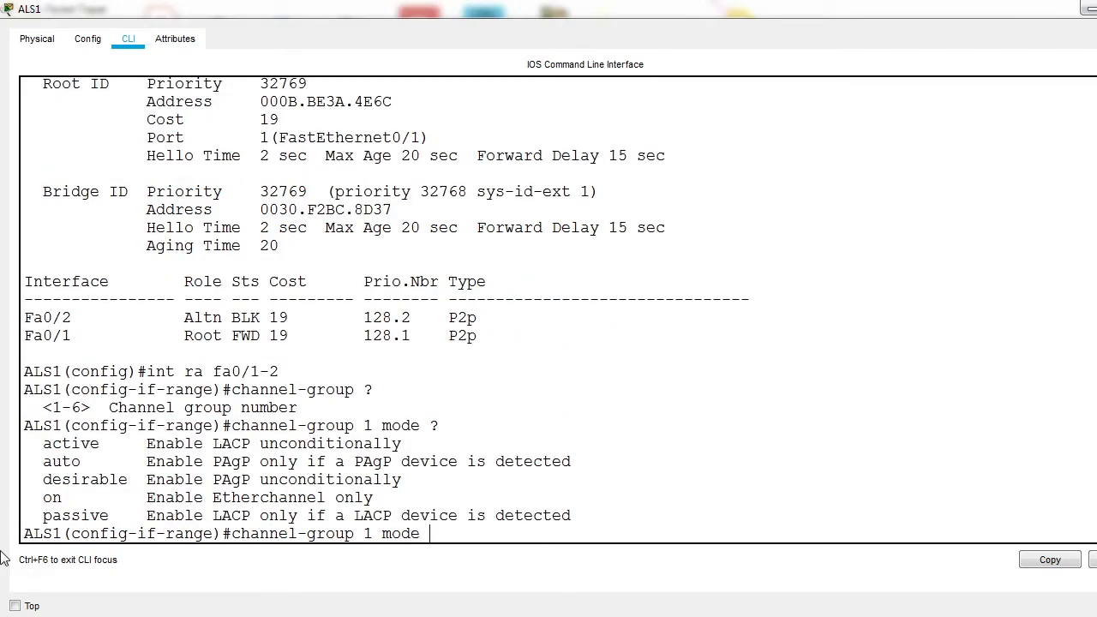
# Step: Enter channel-group 1 mode on ALS1, list its available modes and review the PAgP options desirable and auto
pyautogui.moveTo(142, 484); pyautogui.dragTo(290, 484)
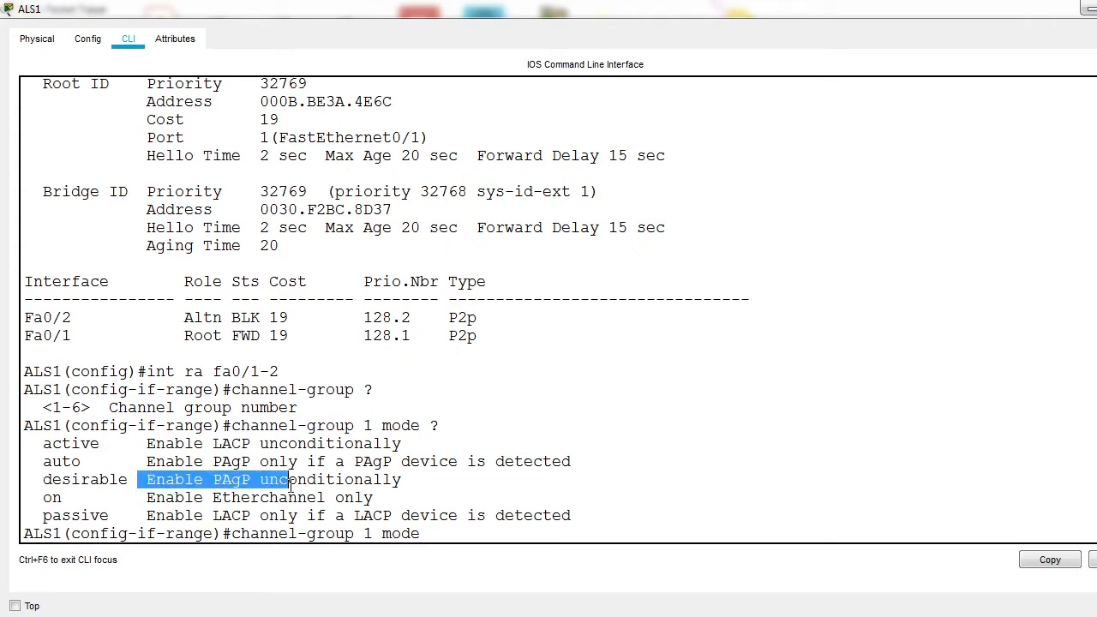
pyautogui.moveTo(41, 480); pyautogui.dragTo(142, 487)
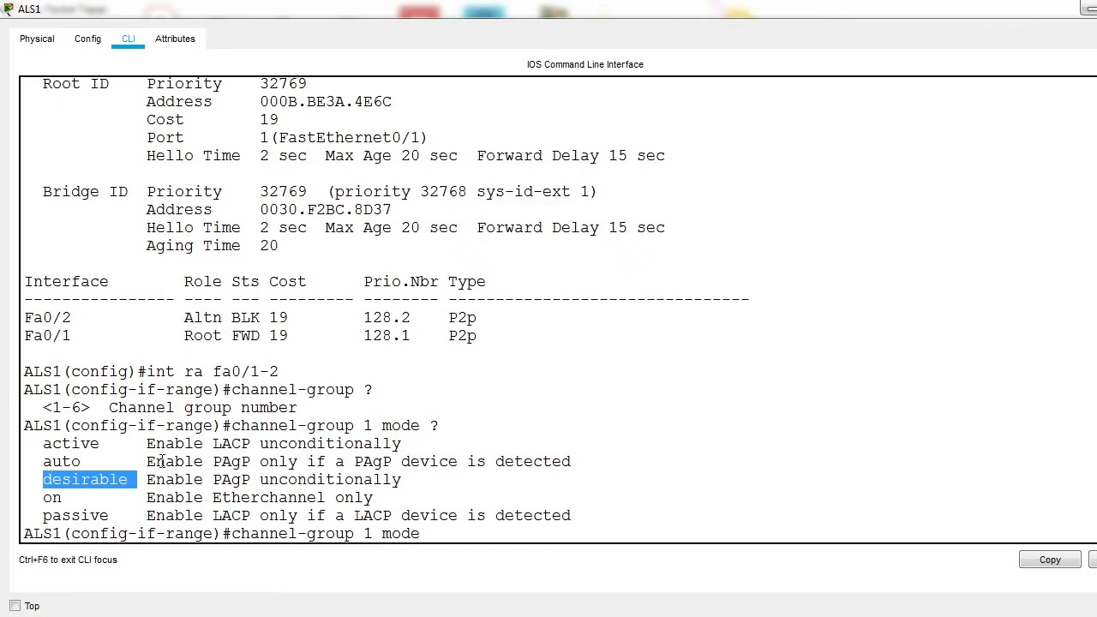
pyautogui.click(156, 461)
pyautogui.moveTo(156, 461); pyautogui.dragTo(478, 466)
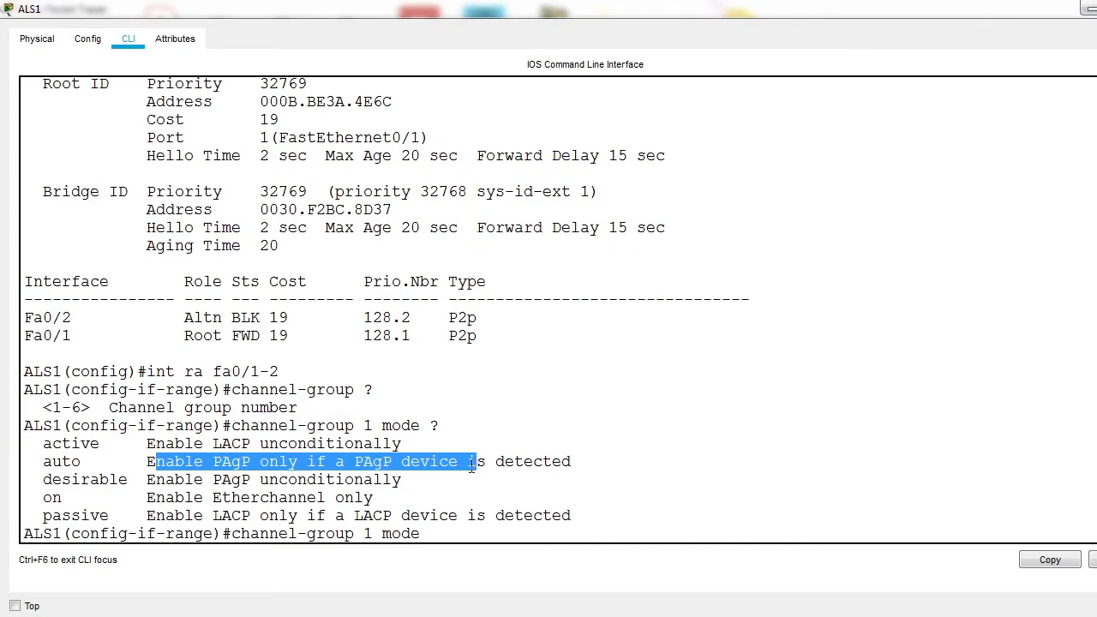
pyautogui.moveTo(46, 480); pyautogui.dragTo(225, 480)
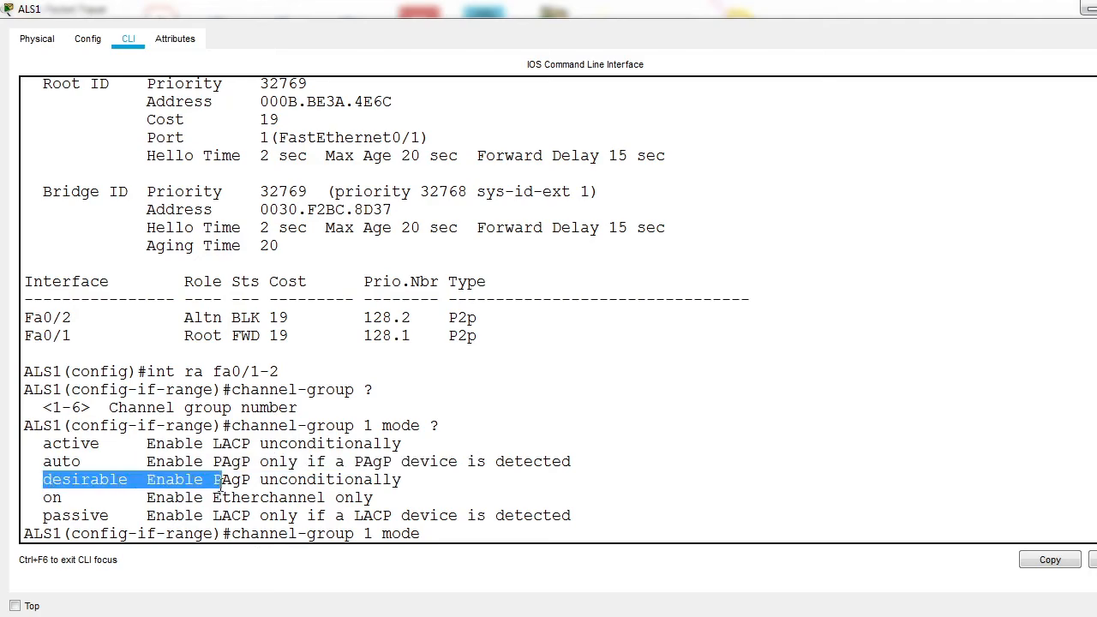
# Step: Complete the channel-group 1 command with mode desirable for the ALS1 interface range and exit to global configuration
pyautogui.click(451, 532)
pyautogui.write('d')
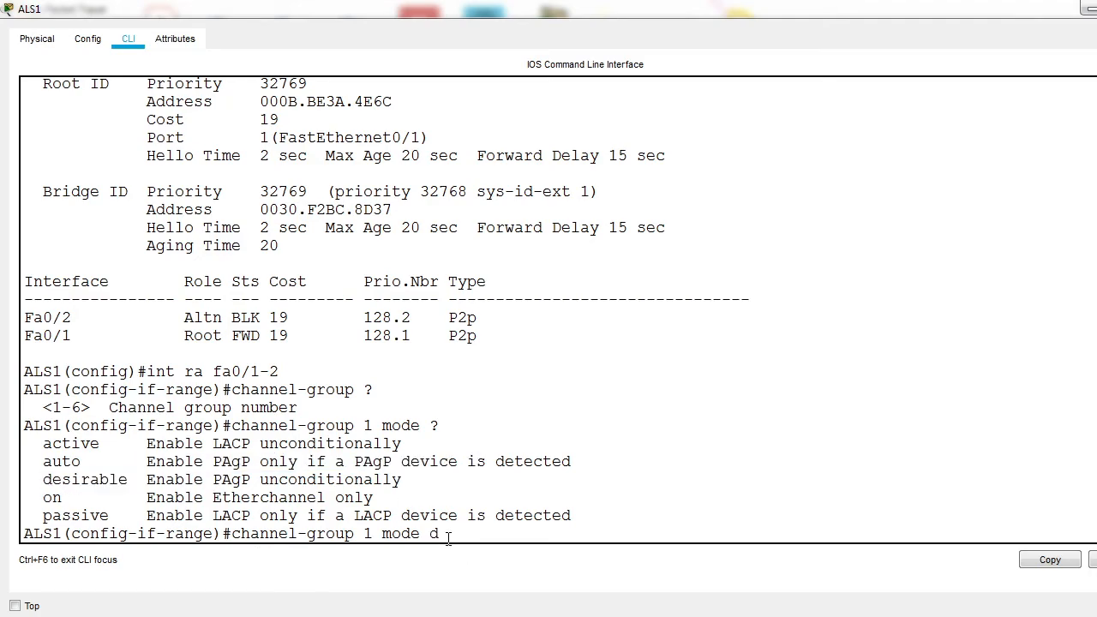
pyautogui.write('esirable')
pyautogui.press('Return')
pyautogui.press('Return')
pyautogui.press('Return')
pyautogui.press('Return')
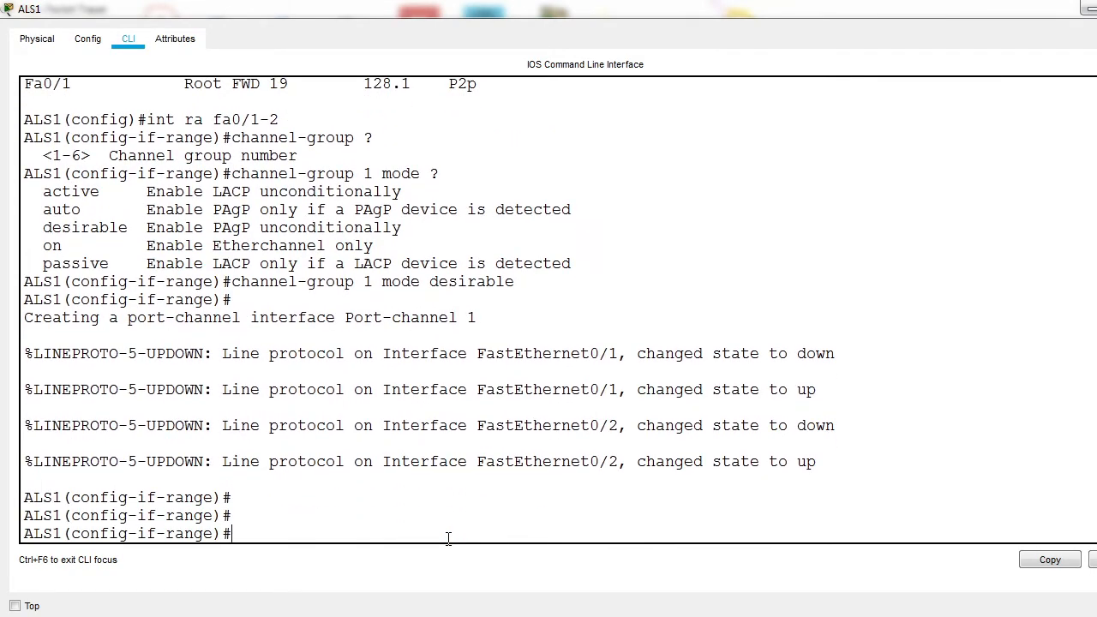
pyautogui.write('exit')
pyautogui.press('Return')
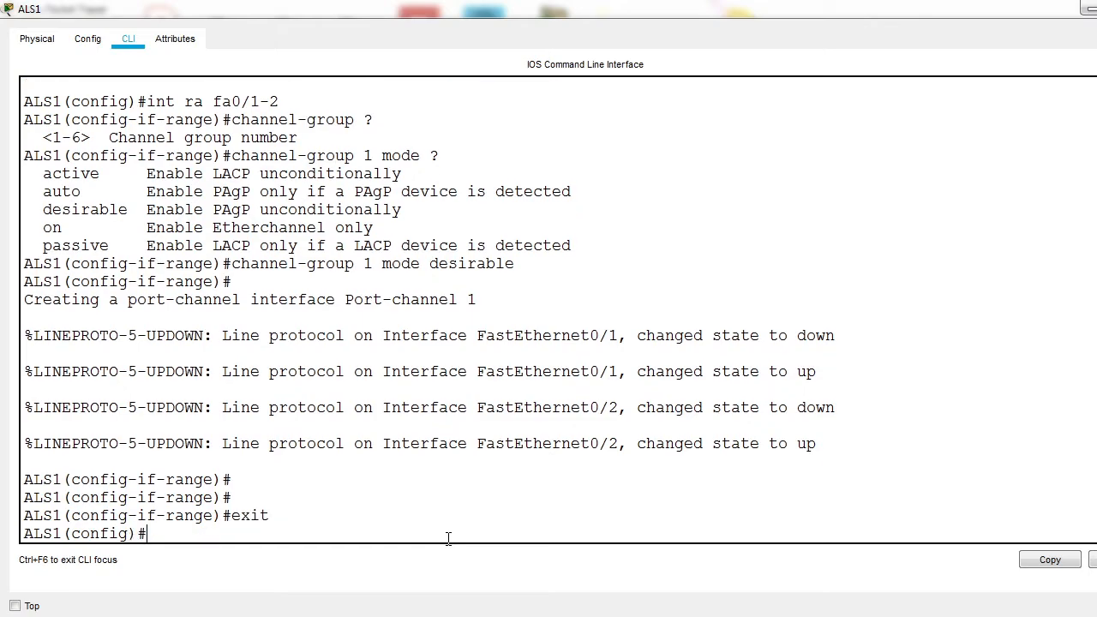
# Step: Set the switchport mode of interface port-channel 1 on ALS1 to trunk and exit the interface configuration
pyautogui.write('interface por')
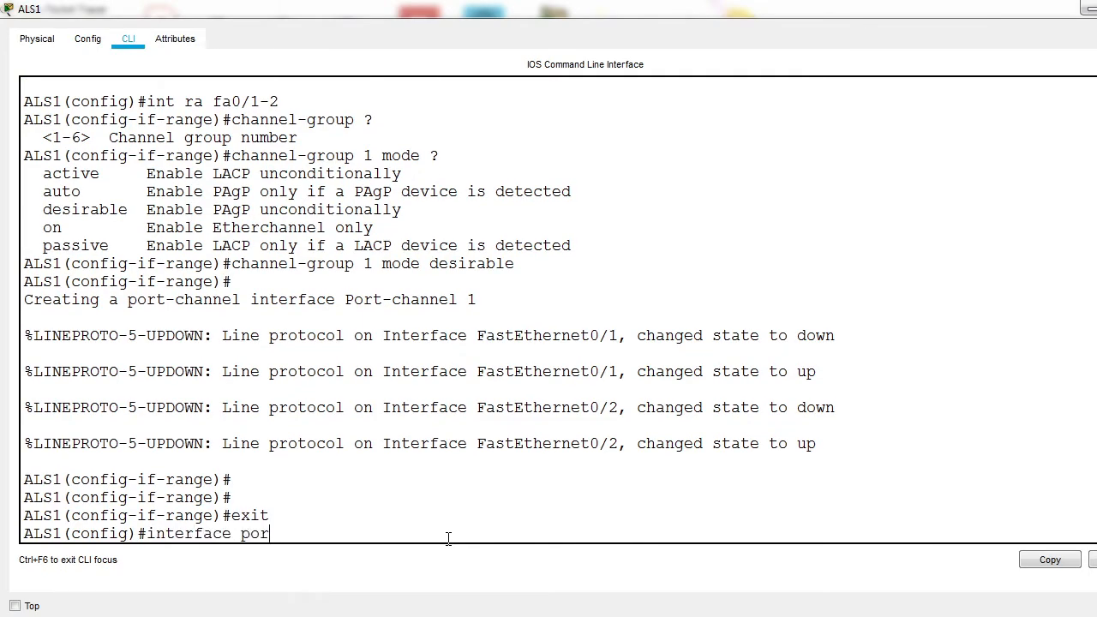
pyautogui.write('t')
pyautogui.press('Tab')
pyautogui.write('1')
pyautogui.press('Return')
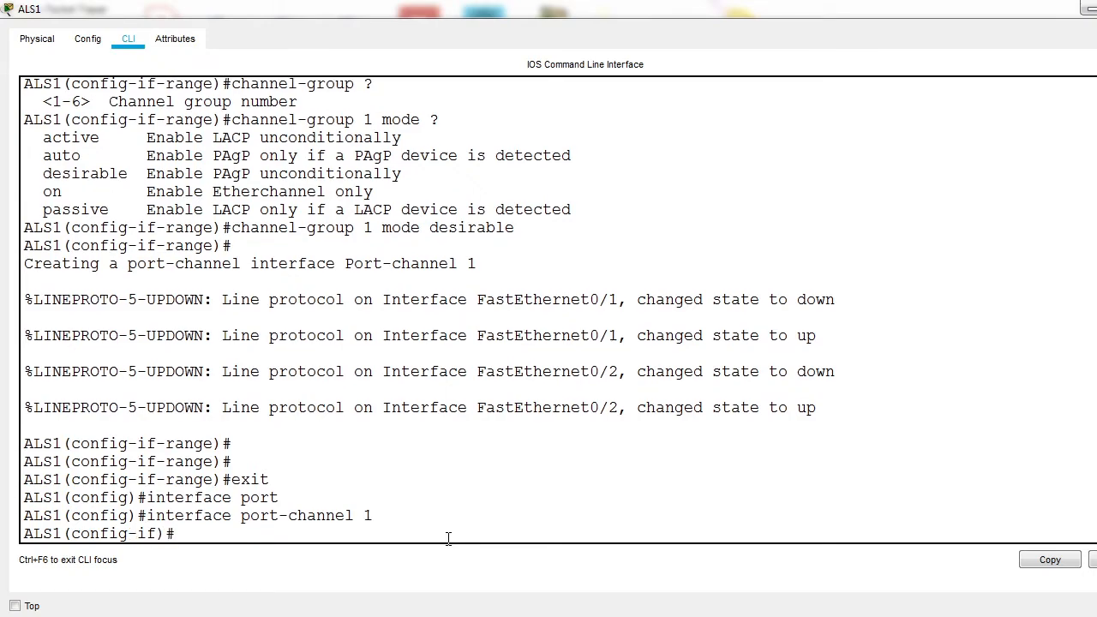
pyautogui.write('switchport mode trunk')
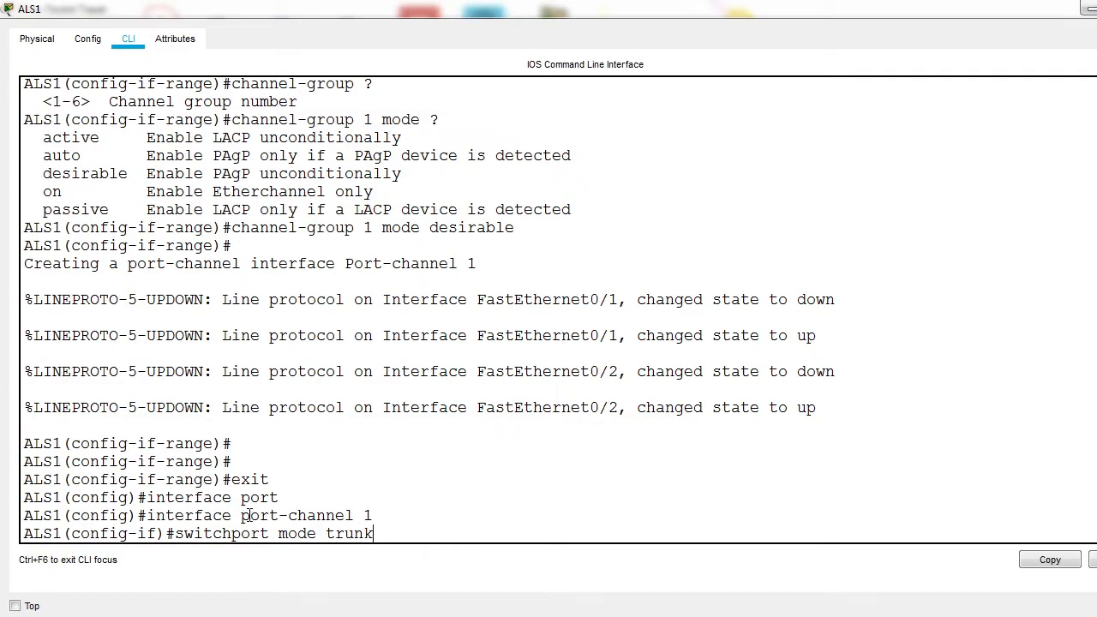
pyautogui.moveTo(235, 515); pyautogui.dragTo(363, 515)
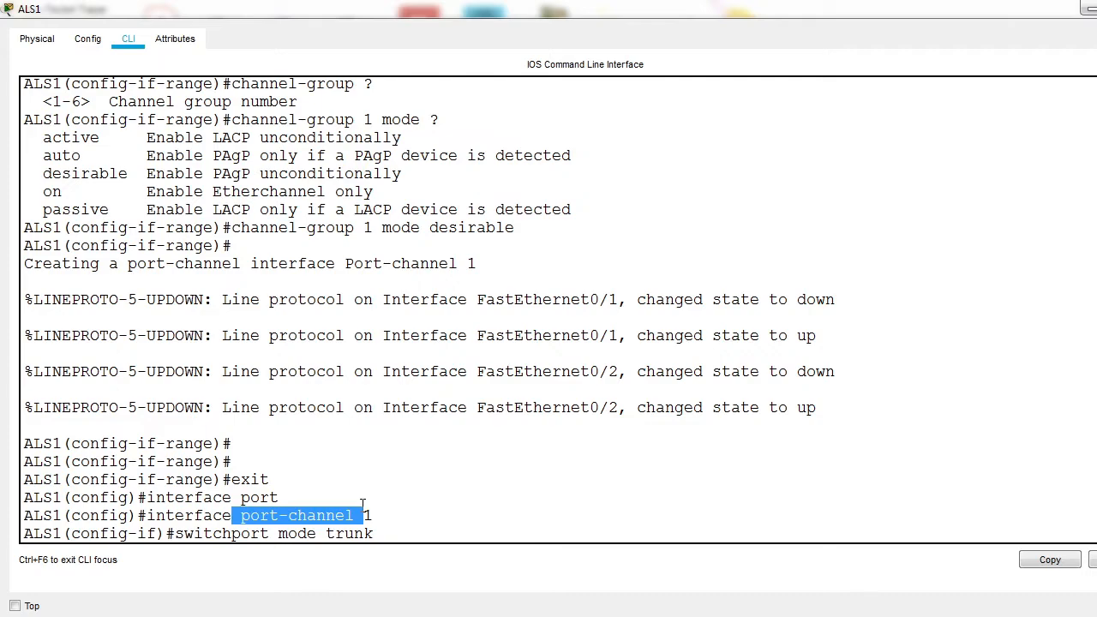
pyautogui.press('Return')
pyautogui.write('exit')
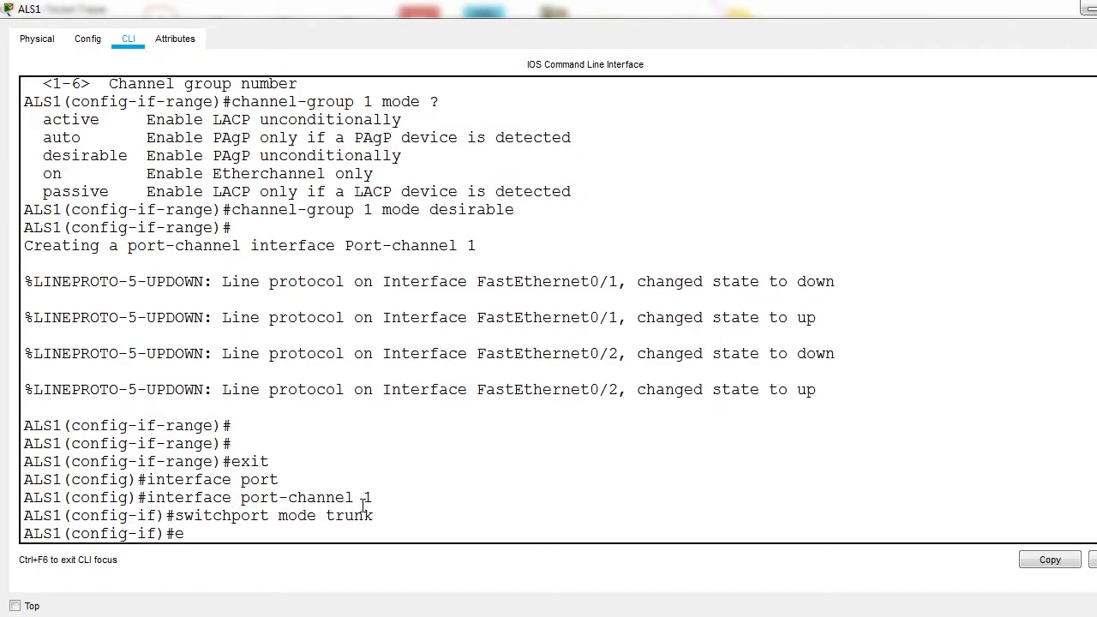
pyautogui.press('Return')
# Step: Exit global configuration on ALS1 and display the EtherChannel summary
pyautogui.write('exit')
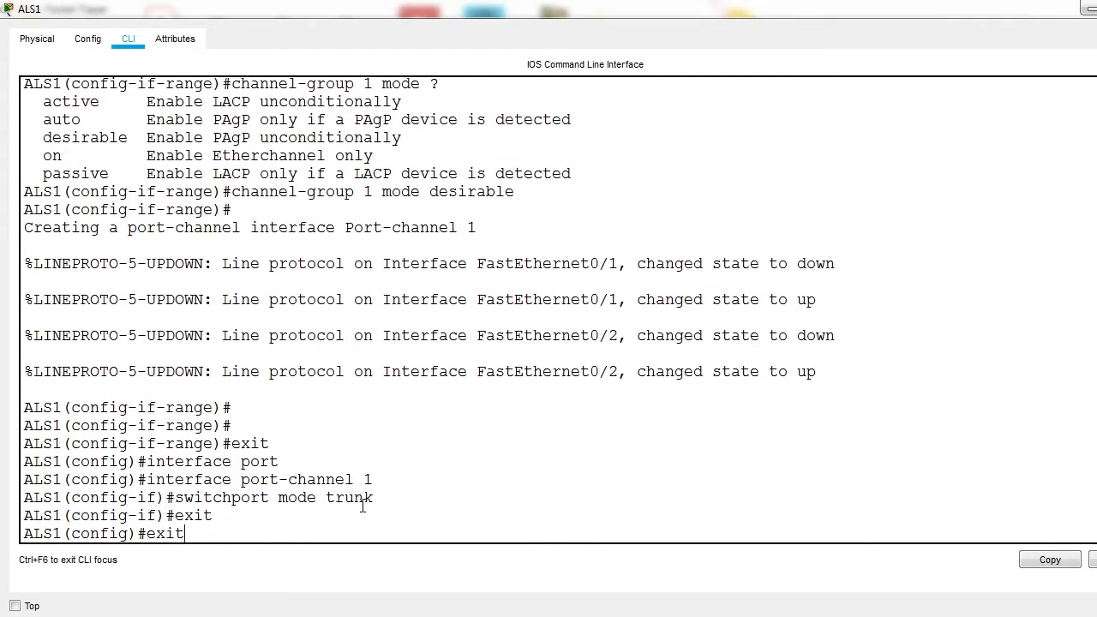
pyautogui.press('Return')
pyautogui.press('Return')
pyautogui.write('sh')
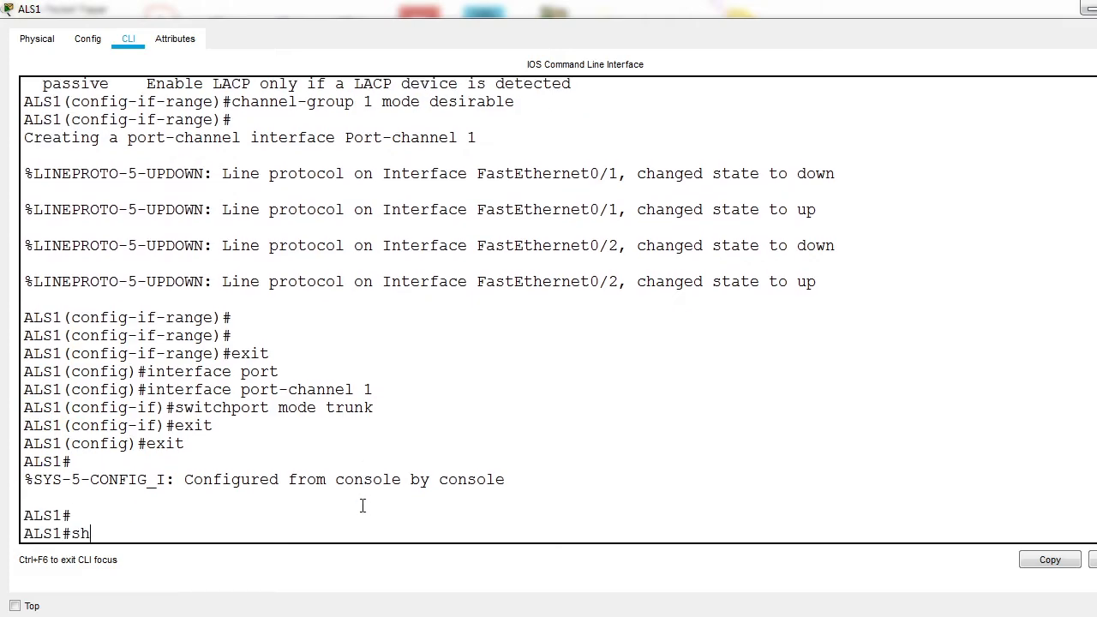
pyautogui.write('ow etherchannel')
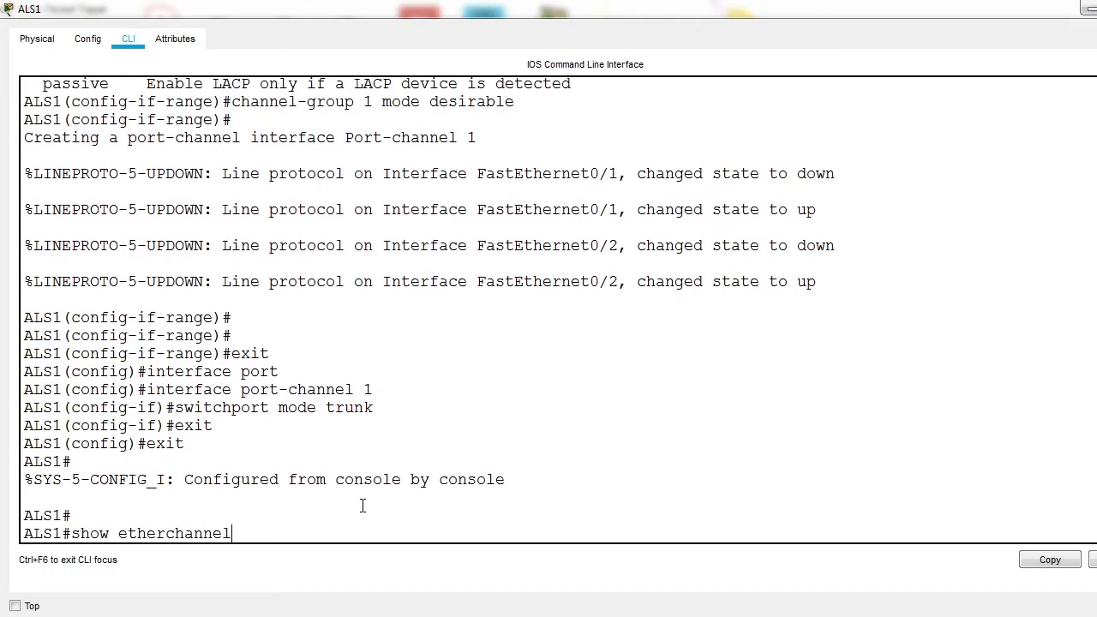
pyautogui.write(' summary')
pyautogui.press('Return')
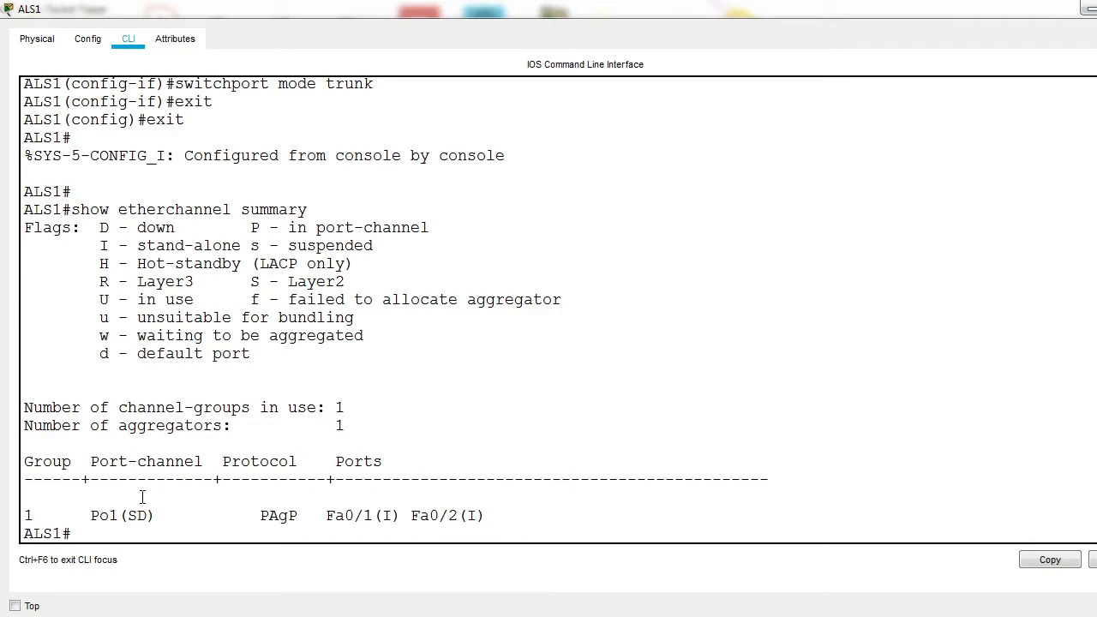
# Step: Examine the ALS1 EtherChannel summary, comparing the port-channel 1 and member port states with the flag legend
pyautogui.moveTo(66, 515); pyautogui.dragTo(111, 514)
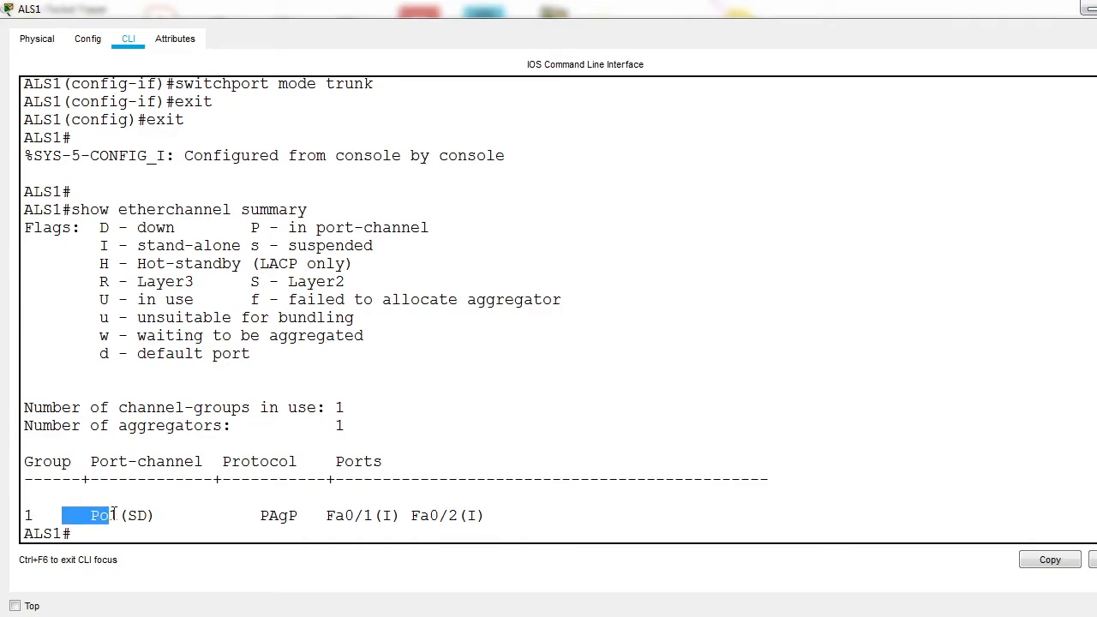
pyautogui.moveTo(248, 514); pyautogui.dragTo(573, 529)
pyautogui.click(573, 529)
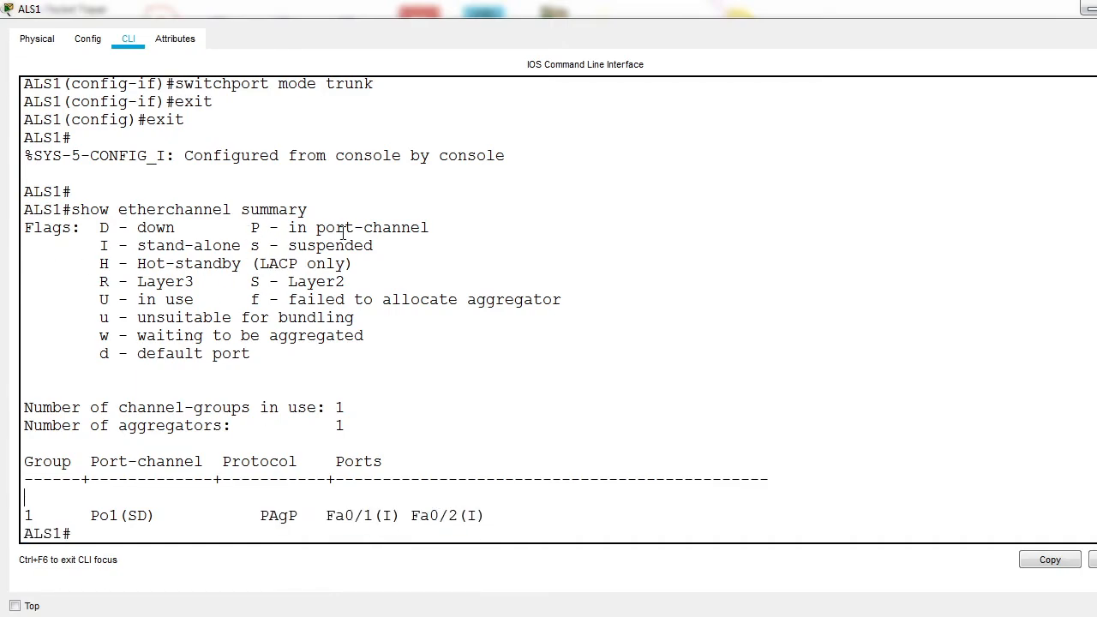
pyautogui.moveTo(90, 209); pyautogui.dragTo(175, 228)
pyautogui.click(198, 248)
pyautogui.moveTo(248, 230); pyautogui.dragTo(430, 227)
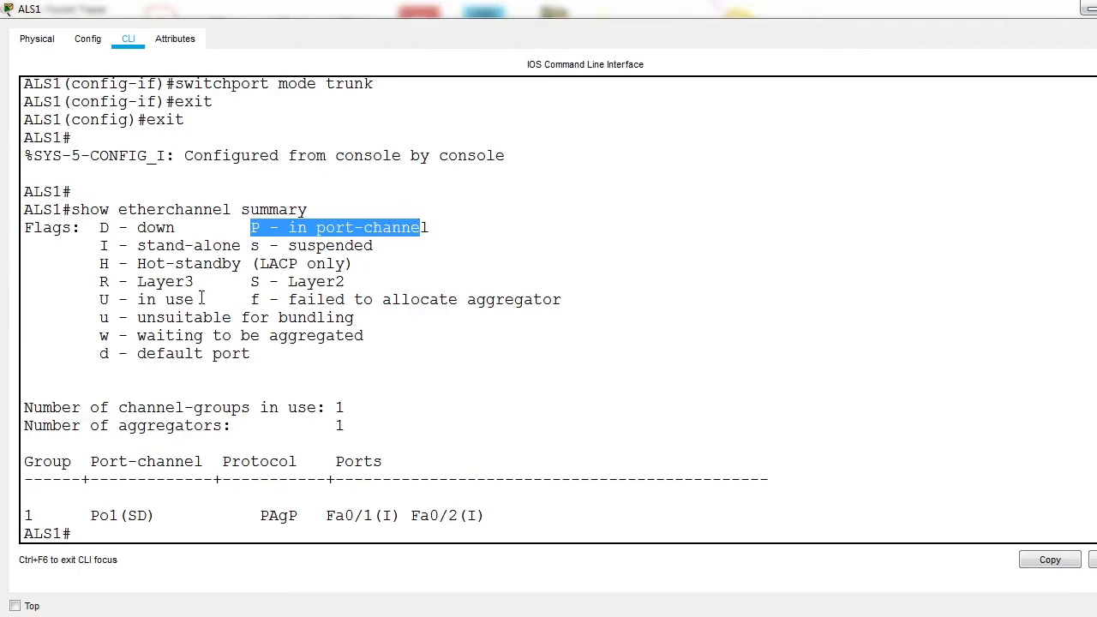
pyautogui.doubleClick(137, 516)
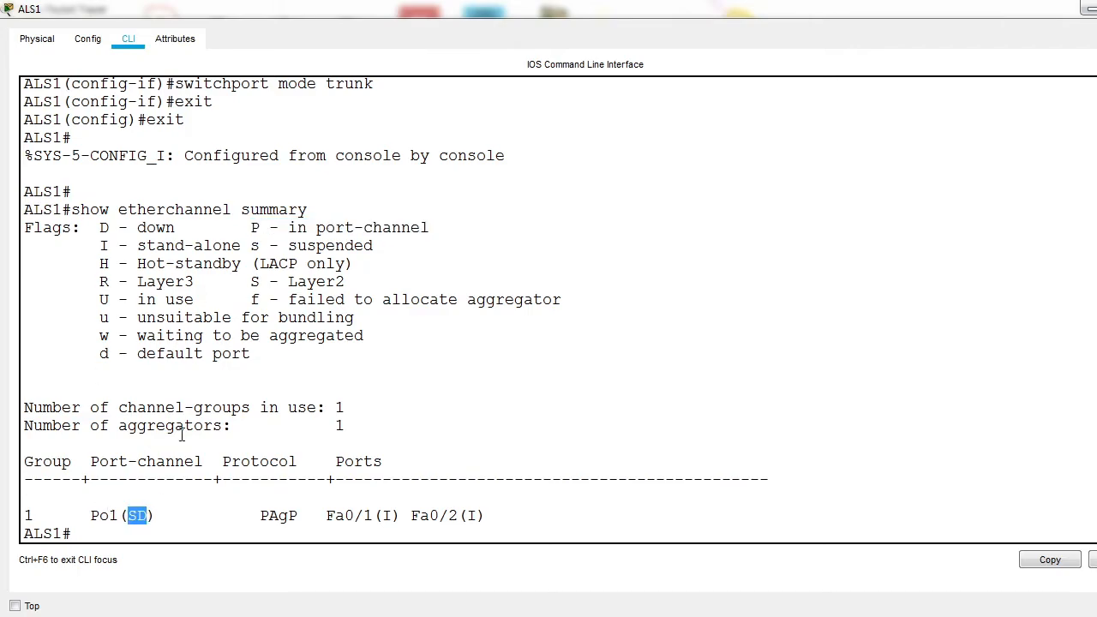
pyautogui.moveTo(252, 282); pyautogui.dragTo(328, 282)
pyautogui.moveTo(91, 228); pyautogui.dragTo(150, 226)
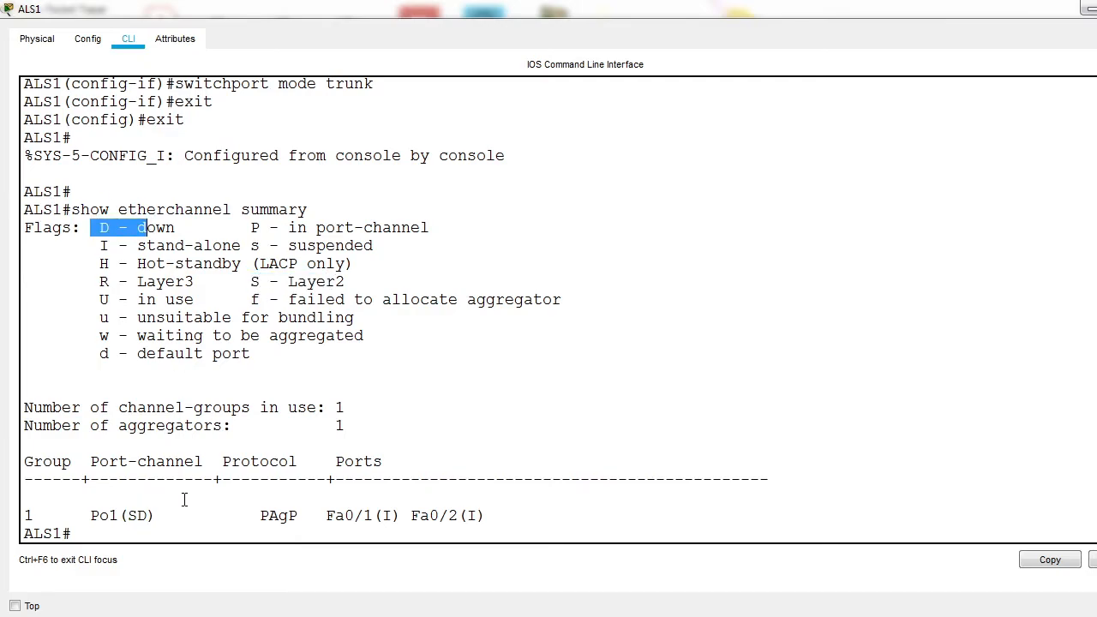
# Step: Switch from ALS1 to the ALS2 command line and enter interface range configuration for fa0/1-2
pyautogui.click(1089, 9)
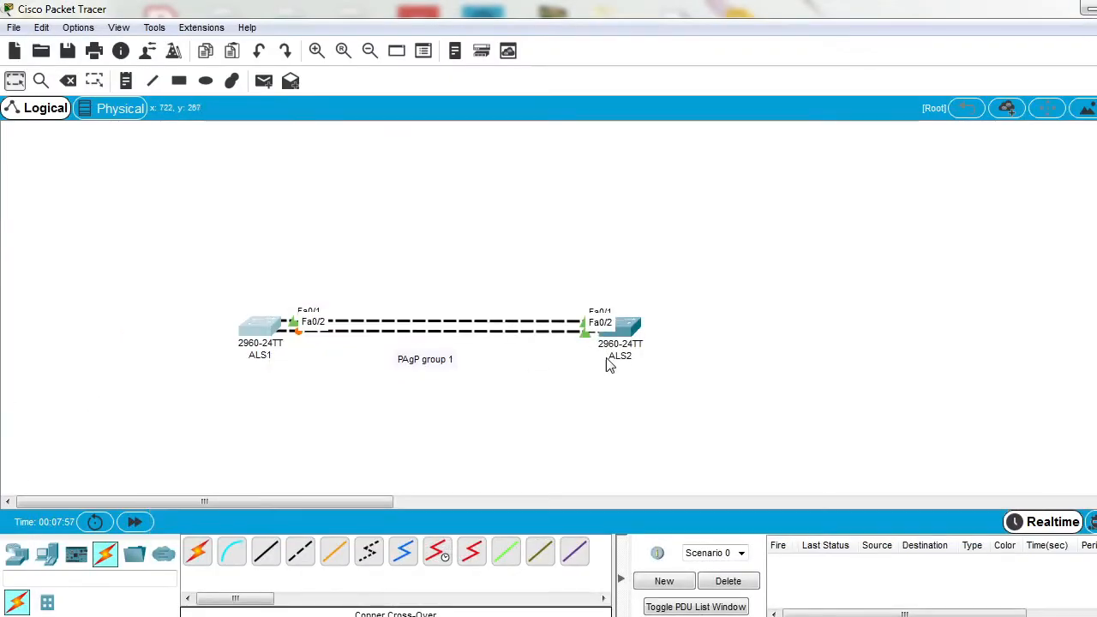
pyautogui.click(621, 325)
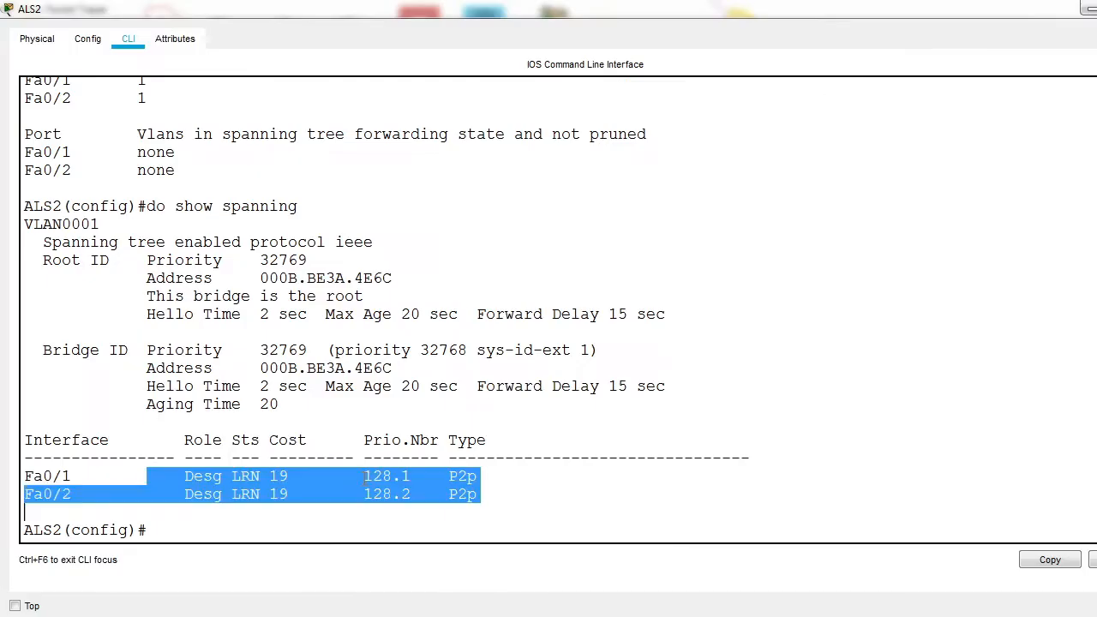
pyautogui.click(360, 467)
pyautogui.write('int ')
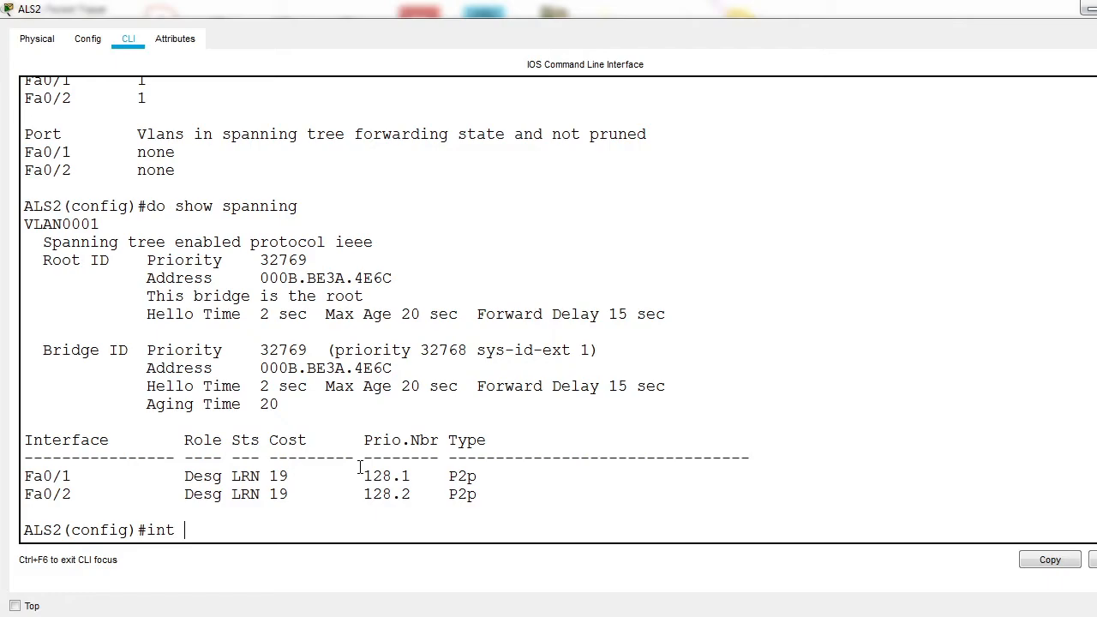
pyautogui.write('range fa0/1-2')
pyautogui.press('Return')
# Step: Set the switchport mode of the fa0/1-2 range on ALS2 to dynamic desirable
pyautogui.write('switchport mode dynamic desirable')
pyautogui.press('Return')
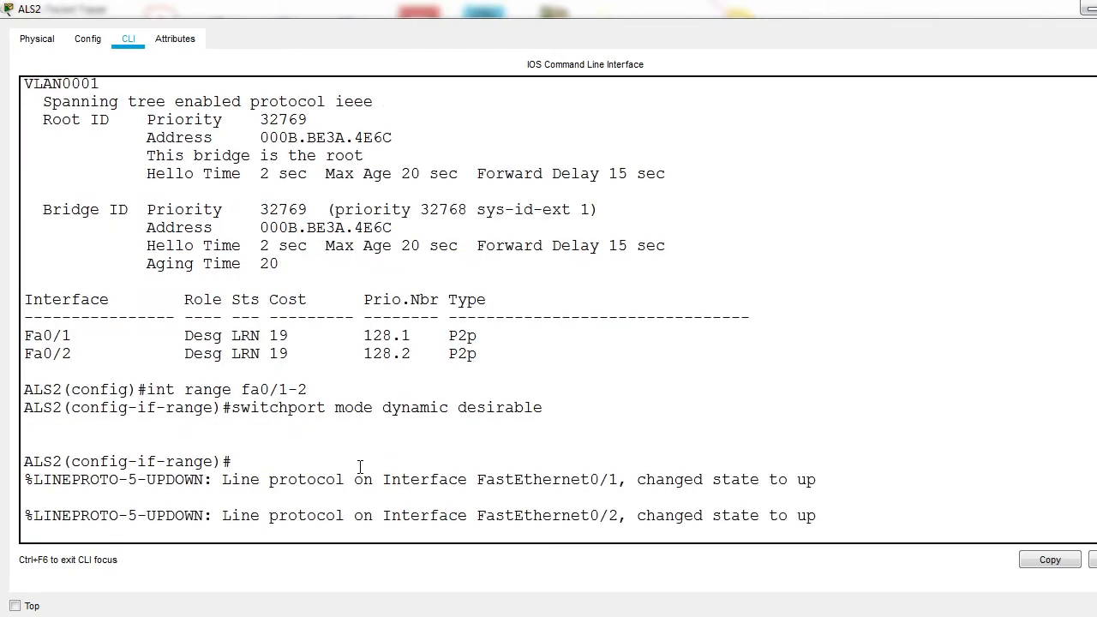
pyautogui.press('Return')
pyautogui.press('Return')
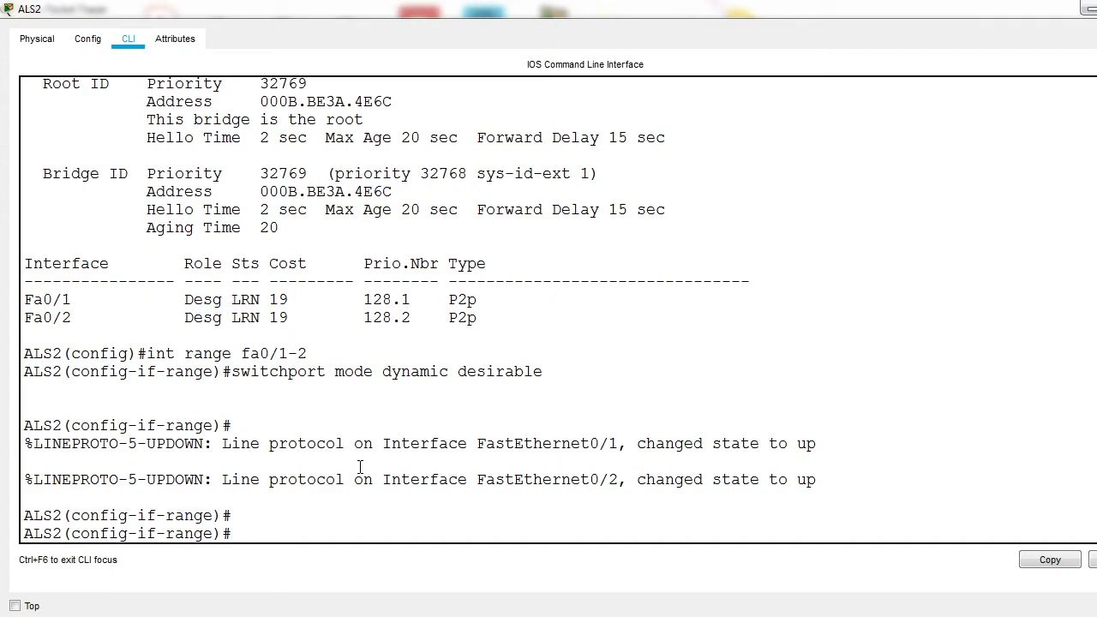
# Step: Set the switchport mode of the fa0/1-2 range on ALS2 to trunk
pyautogui.press('Up')
pyautogui.press('BackSpace')
pyautogui.press('BackSpace')
pyautogui.press('BackSpace')
pyautogui.press('BackSpace')
pyautogui.press('BackSpace')
pyautogui.press('BackSpace')
pyautogui.press('BackSpace')
pyautogui.press('BackSpace')
pyautogui.press('BackSpace')
pyautogui.press('BackSpace')
pyautogui.press('BackSpace')
pyautogui.press('BackSpace')
pyautogui.press('BackSpace')
pyautogui.press('BackSpace')
pyautogui.press('BackSpace')
pyautogui.press('BackSpace')
pyautogui.press('BackSpace')
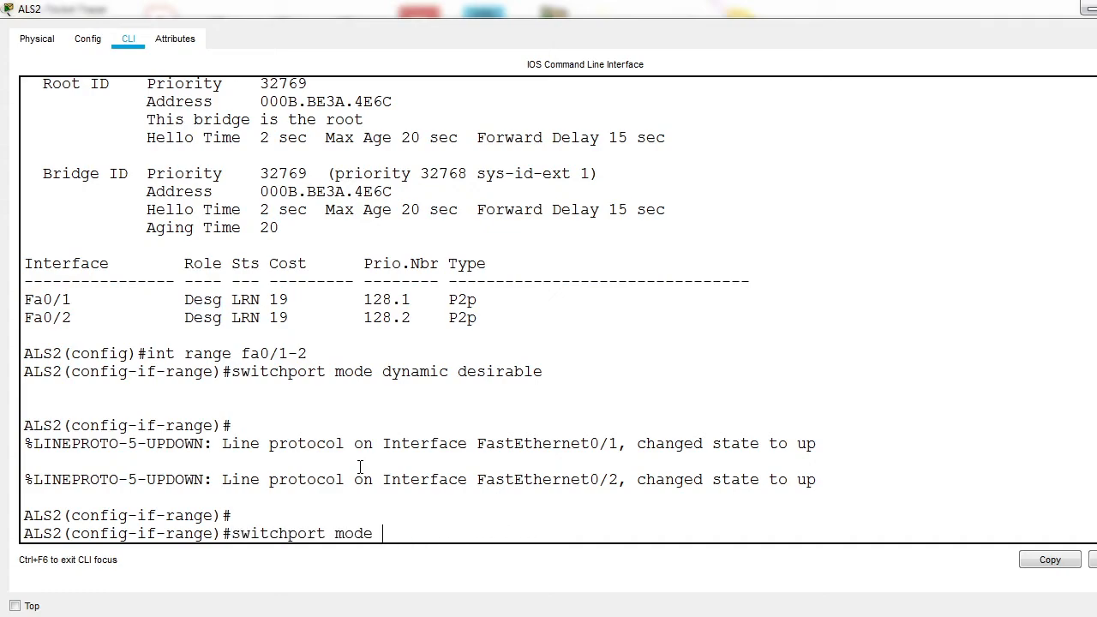
pyautogui.write('trunk')
pyautogui.press('Return')
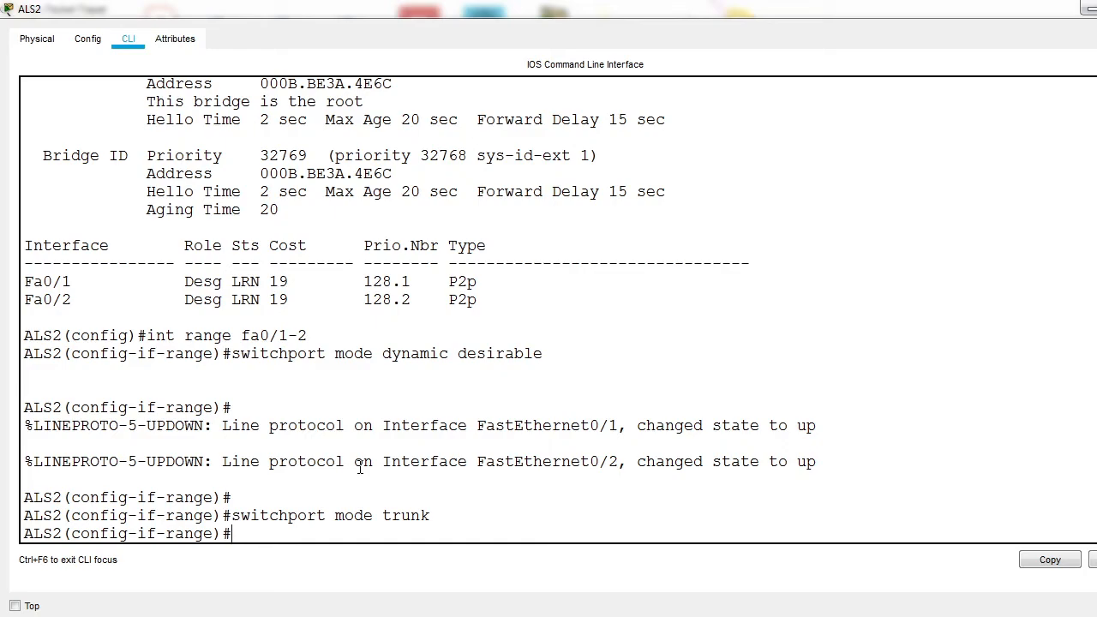
# Step: Enter channel-group 1 mode on ALS2, list its available modes and review the PAgP options auto and desirable
pyautogui.write('channel-group 1 ')
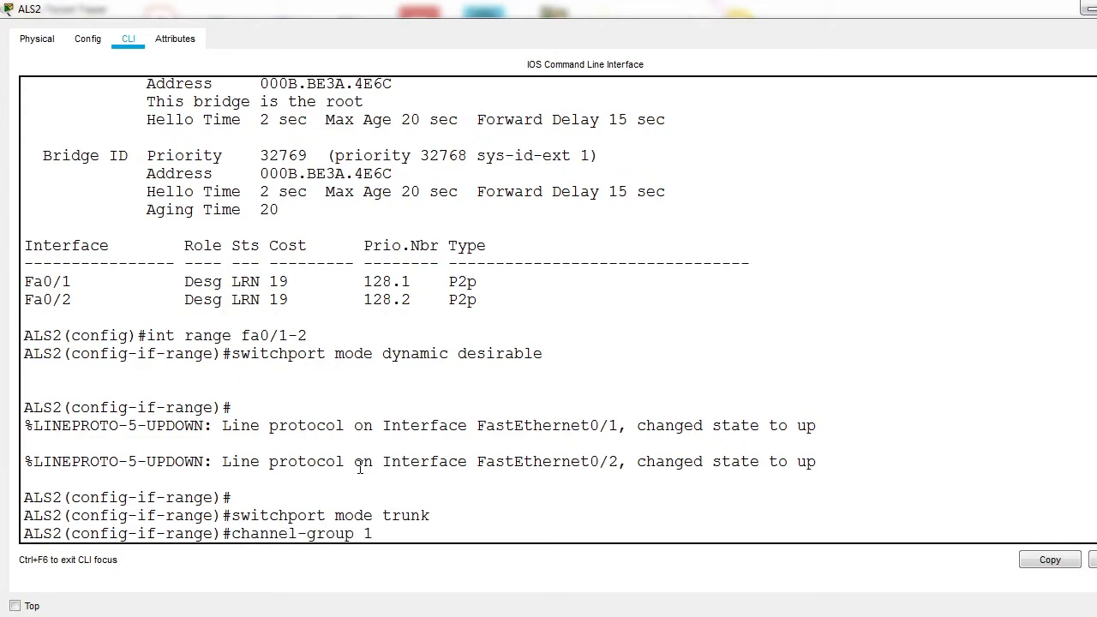
pyautogui.write('moe')
pyautogui.press('BackSpace')
pyautogui.write('de ?')
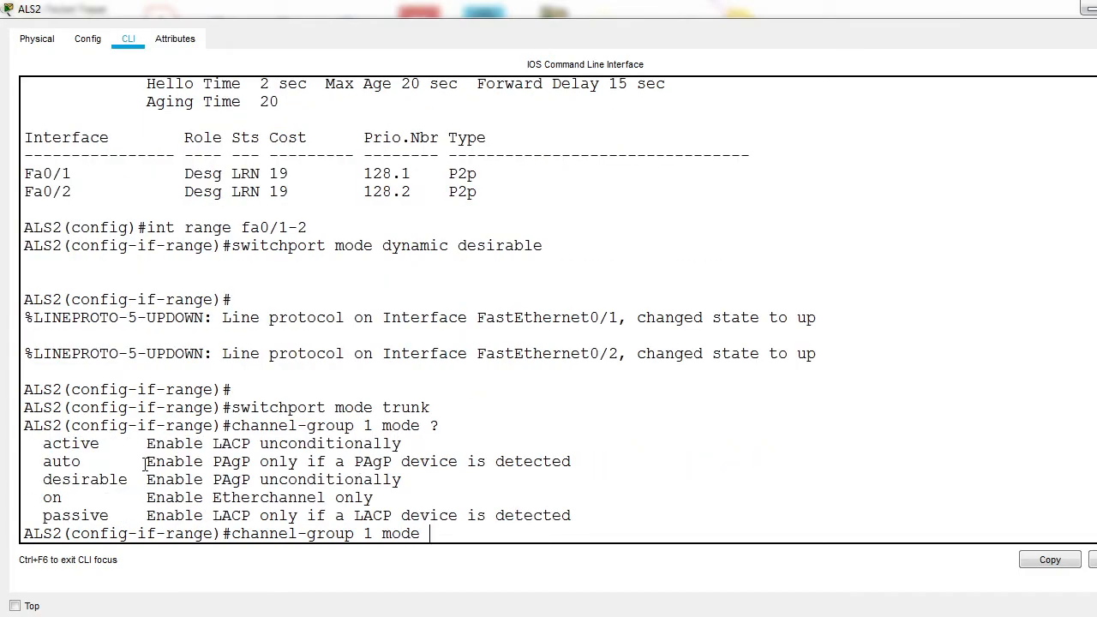
pyautogui.moveTo(142, 465); pyautogui.dragTo(269, 480)
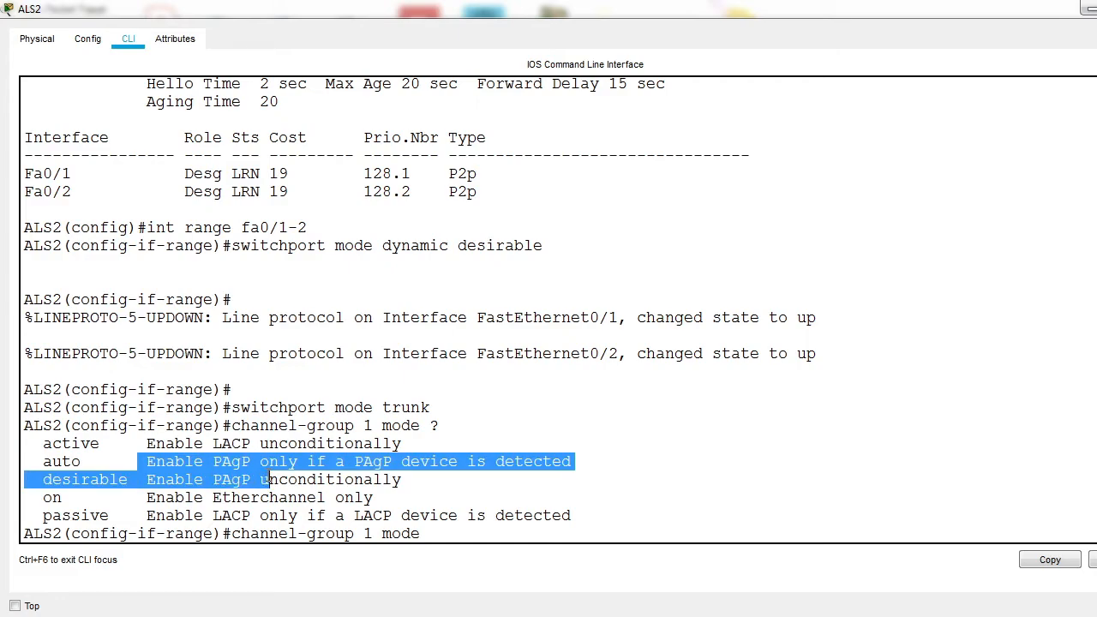
pyautogui.moveTo(42, 463); pyautogui.dragTo(76, 462)
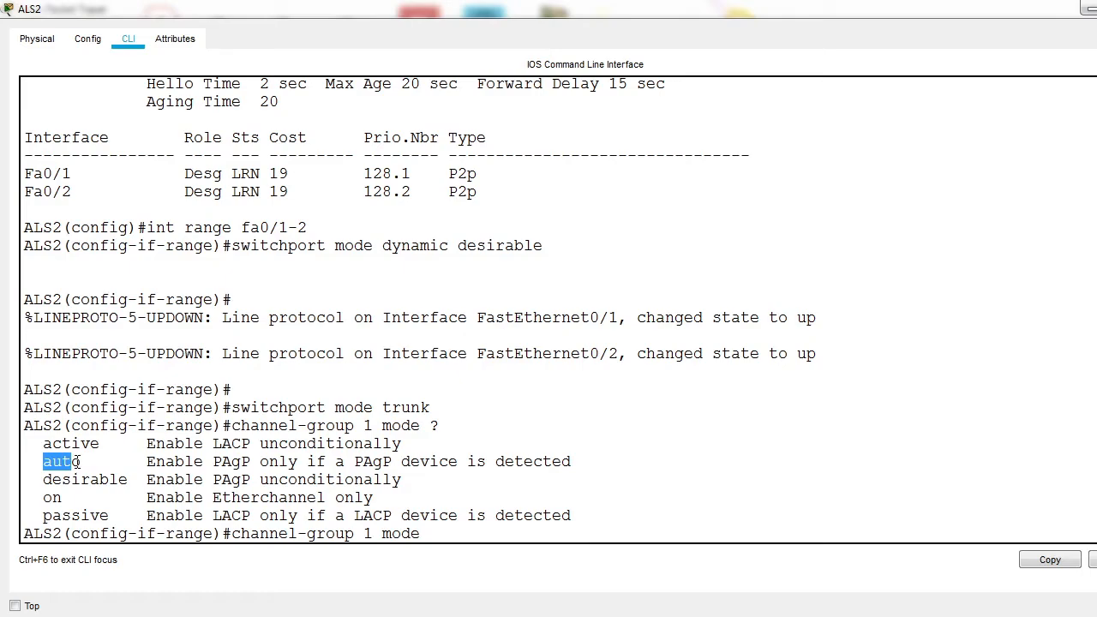
pyautogui.moveTo(61, 482); pyautogui.dragTo(155, 480)
# Step: Complete the channel-group 1 command with mode desirable for the ALS2 interface range and exit to global configuration
pyautogui.click(426, 536)
pyautogui.write('desi')
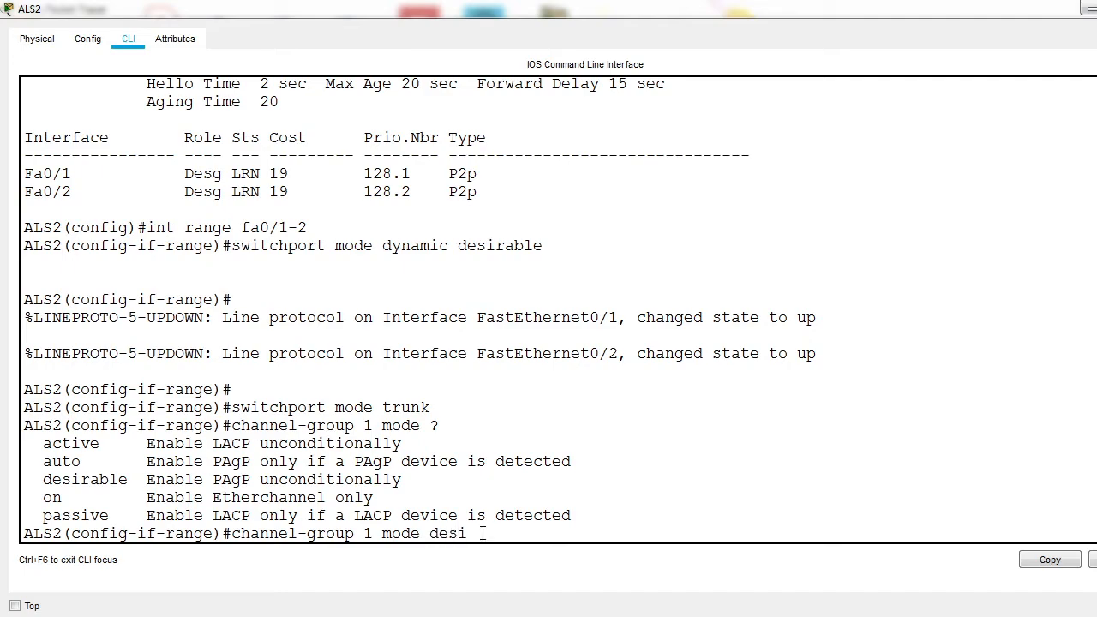
pyautogui.write('rable')
pyautogui.press('Return')
pyautogui.press('Return')
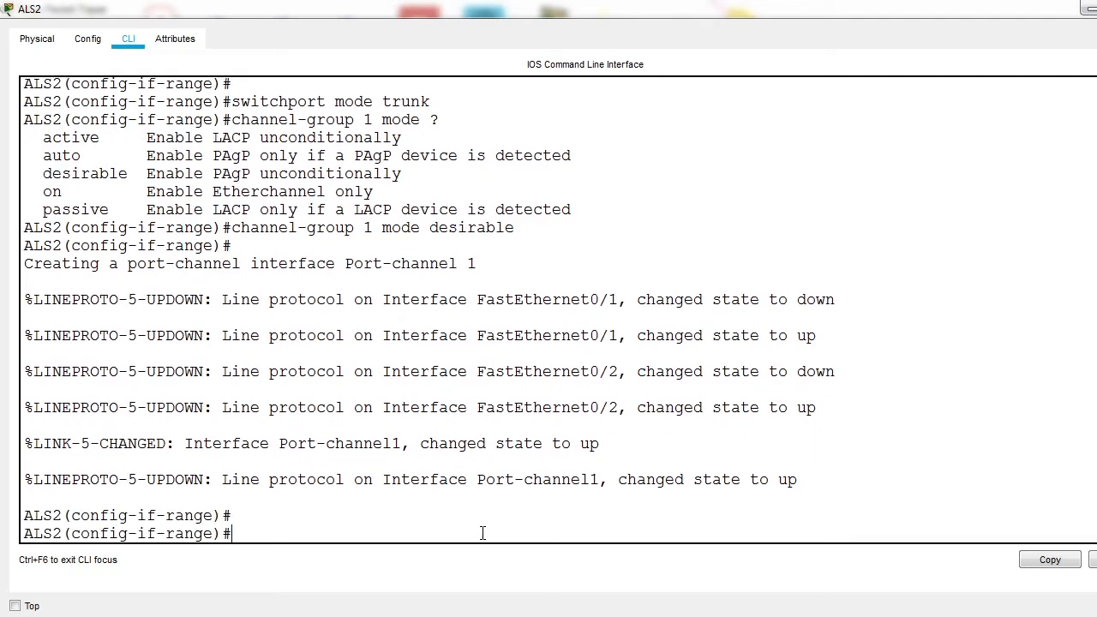
pyautogui.moveTo(264, 480); pyautogui.dragTo(616, 488)
pyautogui.write('exit')
pyautogui.press('Return')
# Step: Set the switchport mode of interface port-channel 1 on ALS2 to trunk and exit the interface configuration
pyautogui.write('int po')
pyautogui.press('Tab')
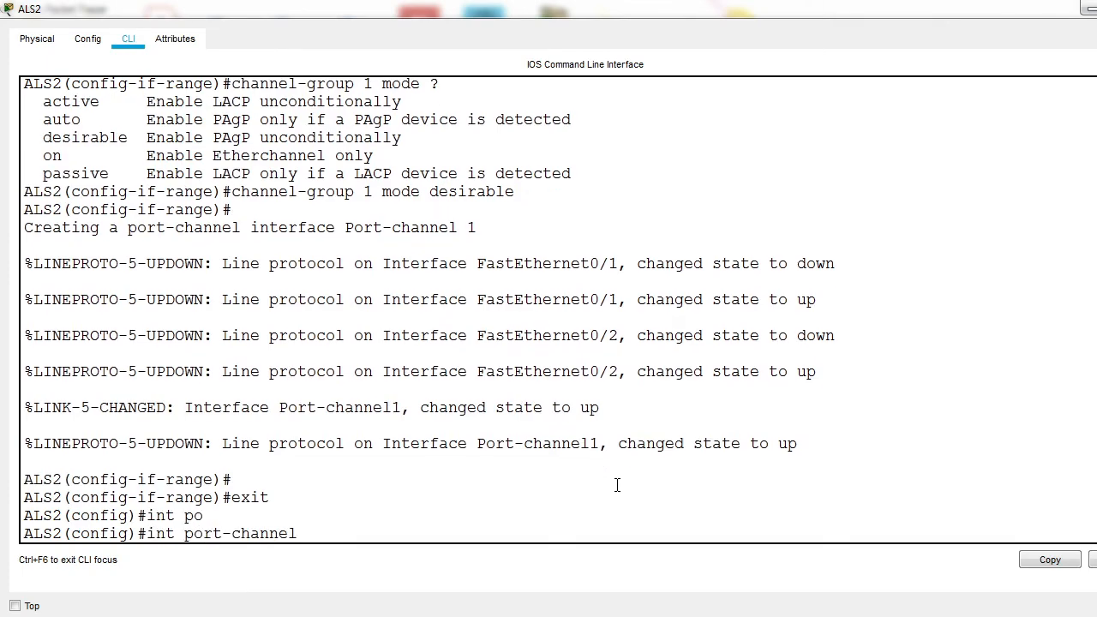
pyautogui.write('1')
pyautogui.press('Return')
pyautogui.write('sw')
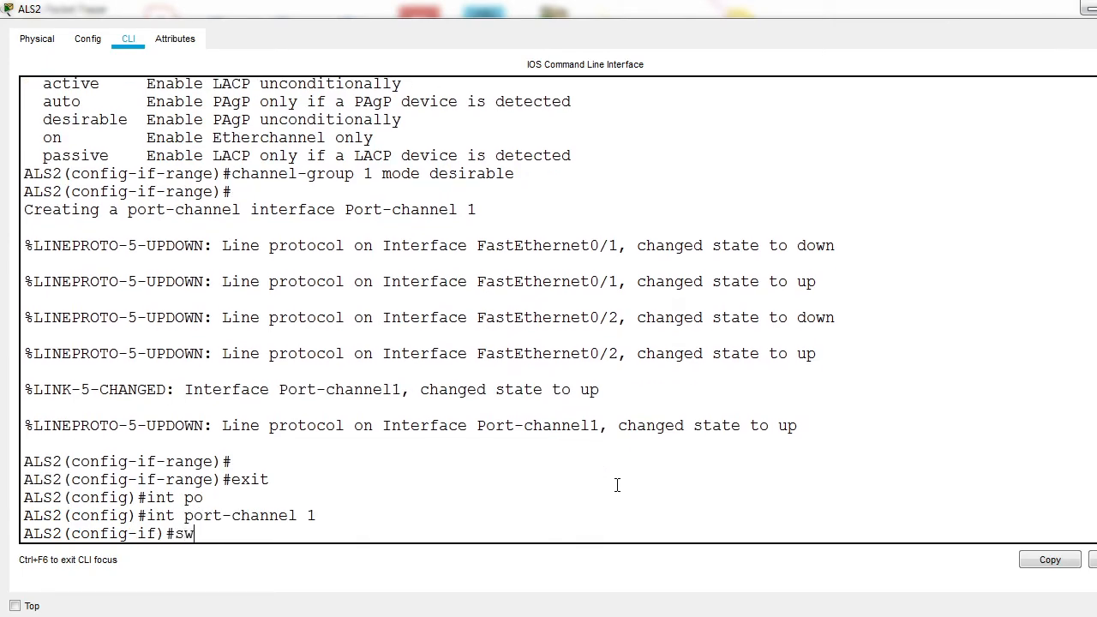
pyautogui.write('itchport mode trunk')
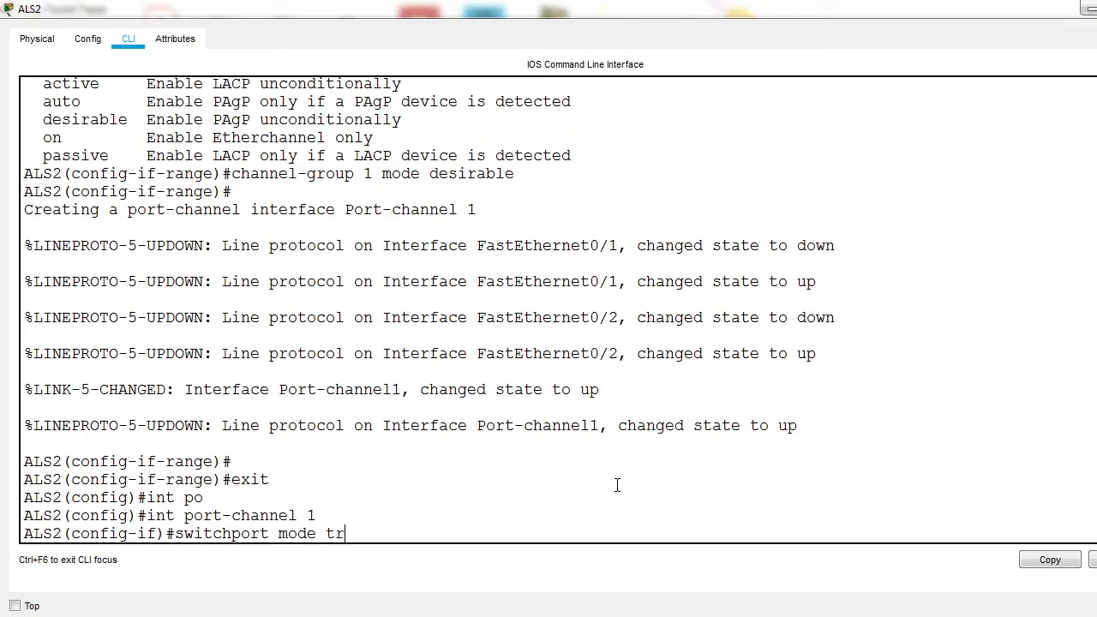
pyautogui.press('Return')
pyautogui.write('exit')
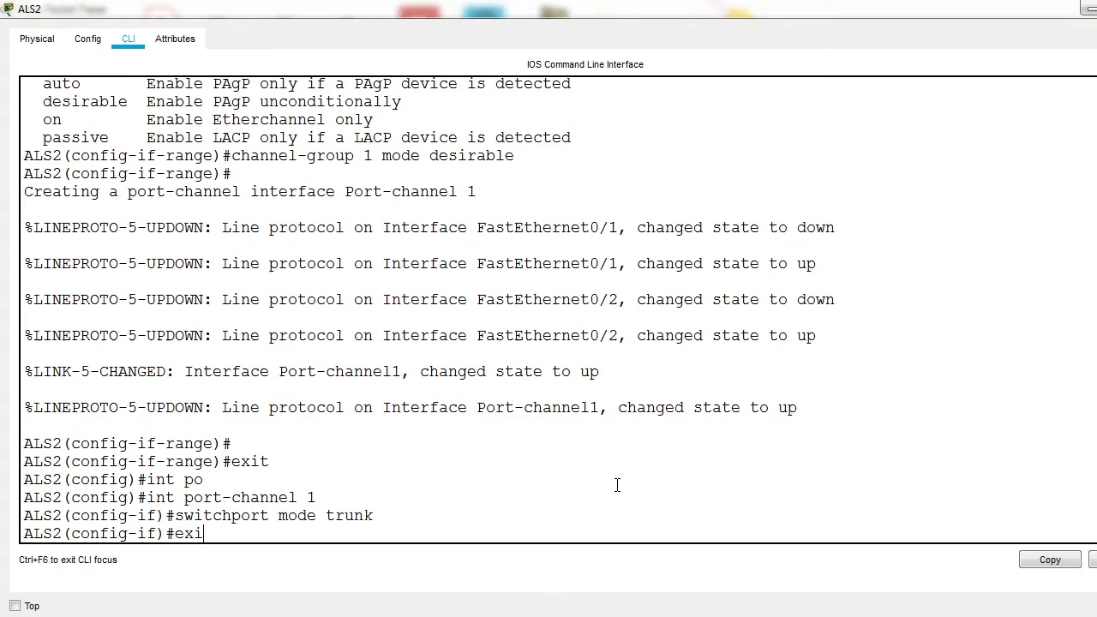
pyautogui.press('Return')
# Step: Exit global configuration on ALS2, display the EtherChannel summary and check the port-channel and port flags against the legend
pyautogui.write('exit')
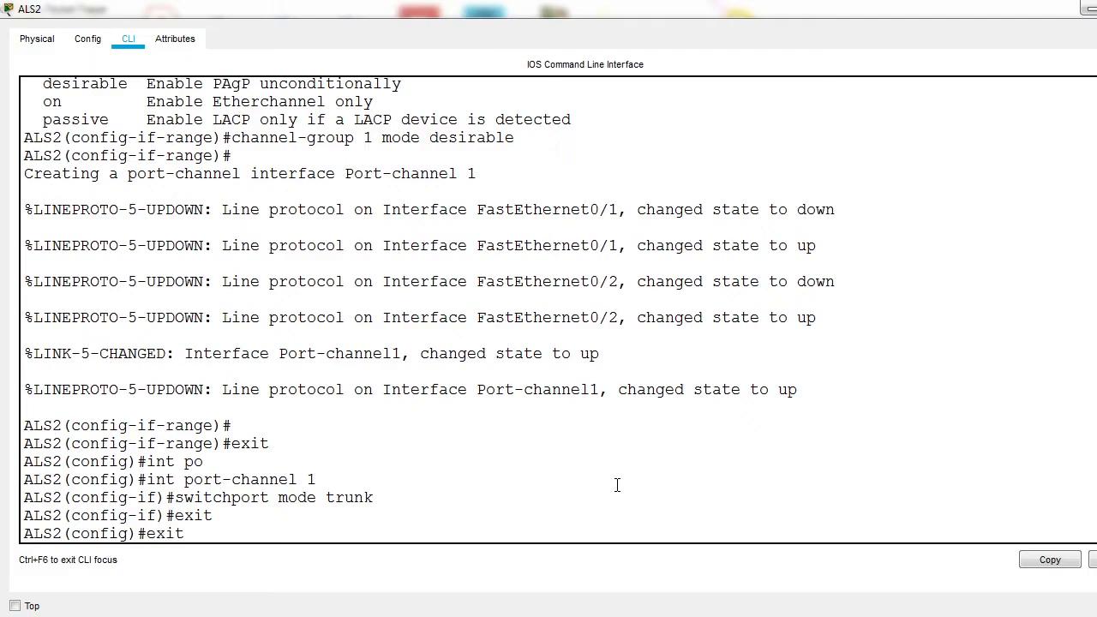
pyautogui.press('Return')
pyautogui.press('Return')
pyautogui.press('Return')
pyautogui.write('show')
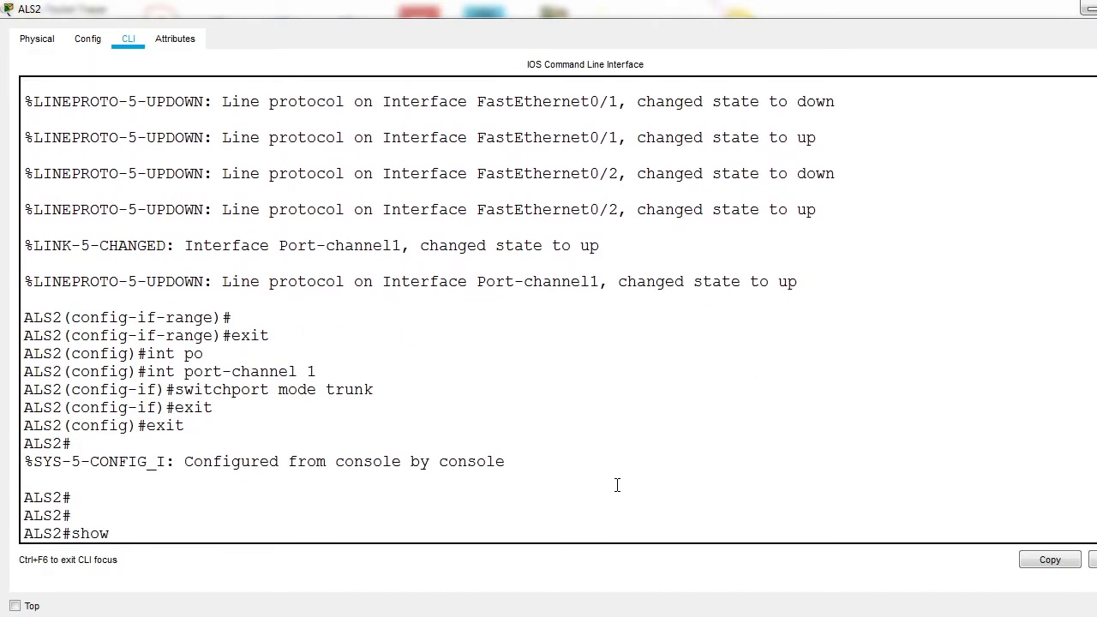
pyautogui.write(' etherchannel summary')
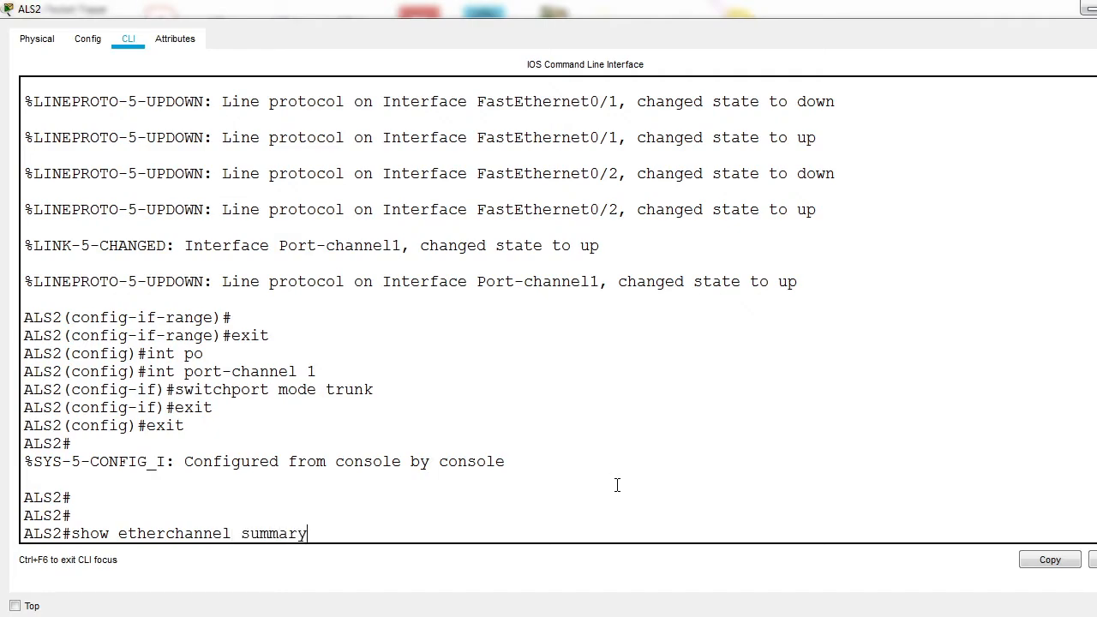
pyautogui.press('Return')
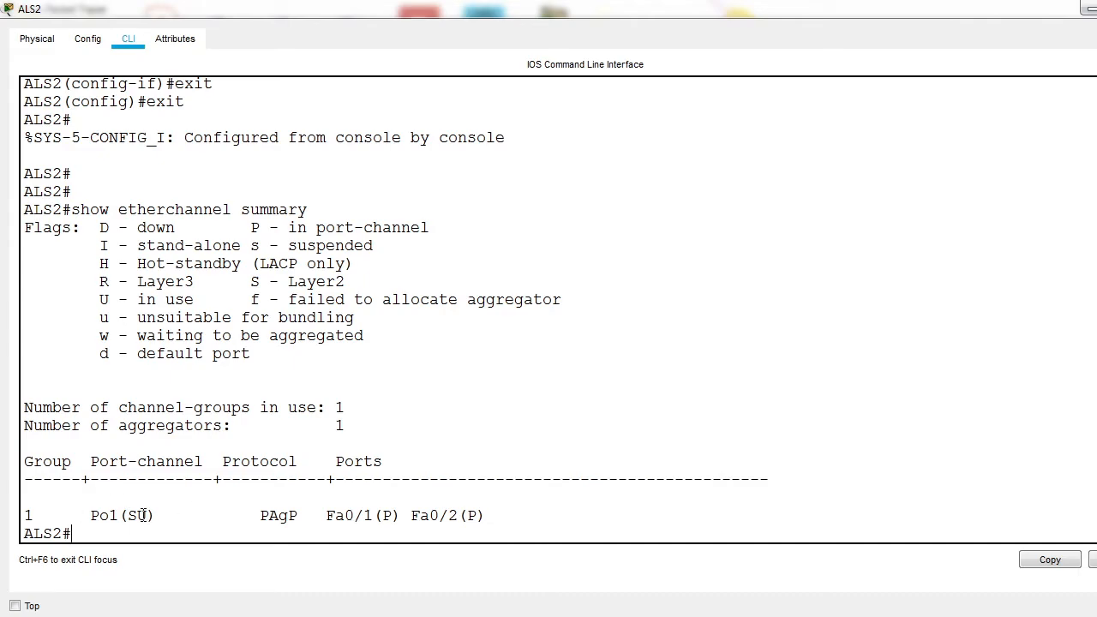
pyautogui.moveTo(137, 515); pyautogui.dragTo(110, 515)
pyautogui.moveTo(147, 515); pyautogui.dragTo(96, 533)
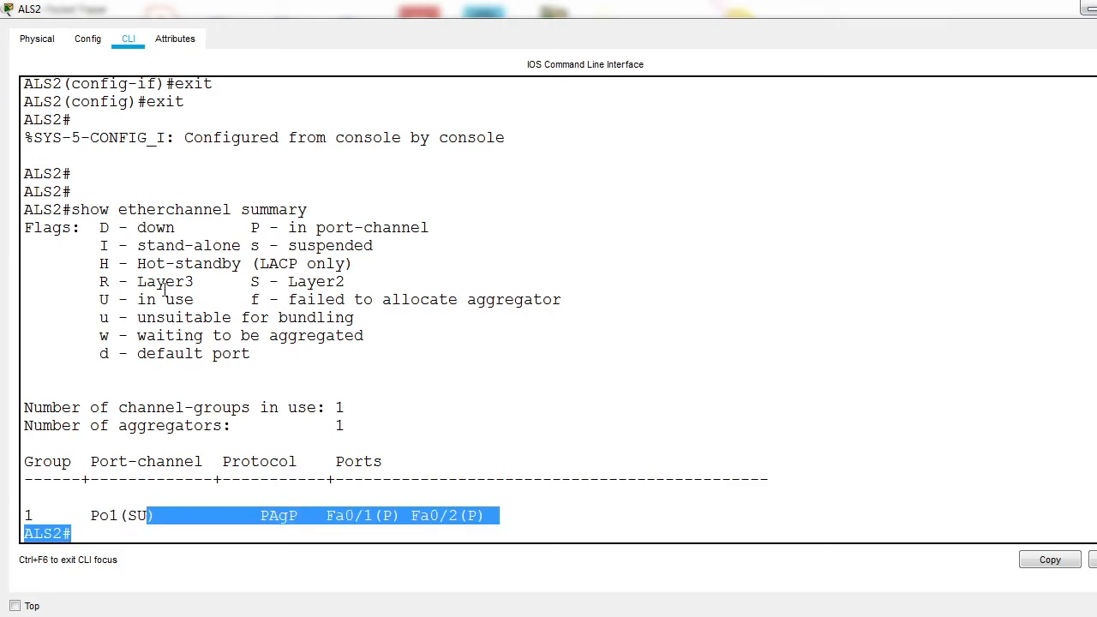
pyautogui.moveTo(98, 300); pyautogui.dragTo(195, 300)
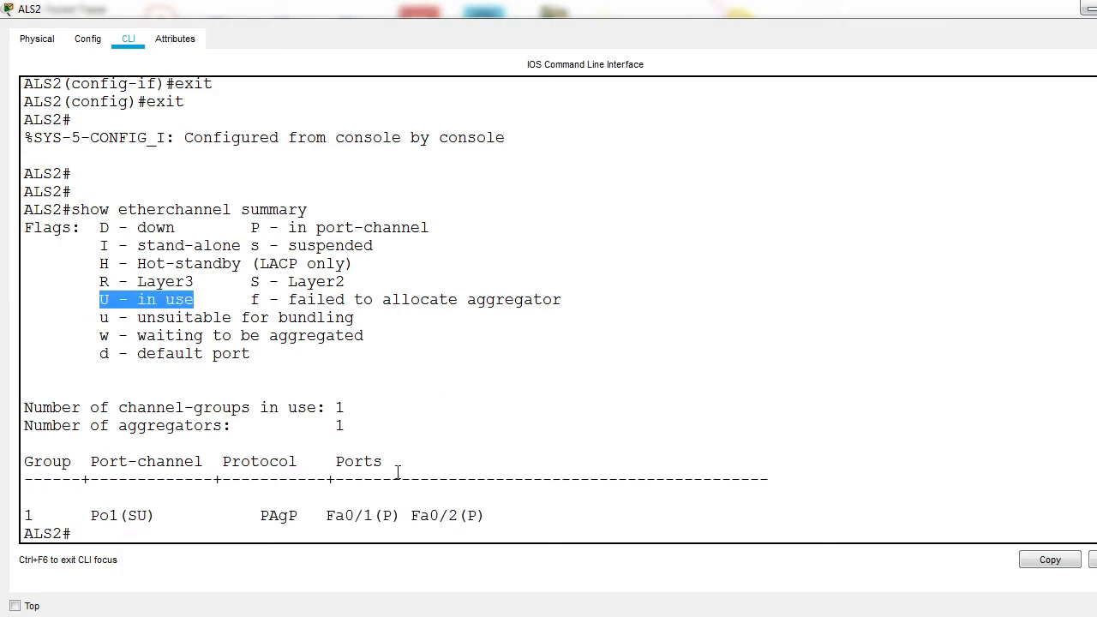
pyautogui.moveTo(373, 515); pyautogui.dragTo(511, 504)
# Step: Return to the ALS1 command line, display the EtherChannel summary again and review the protocol and port states
pyautogui.click(1088, 8)
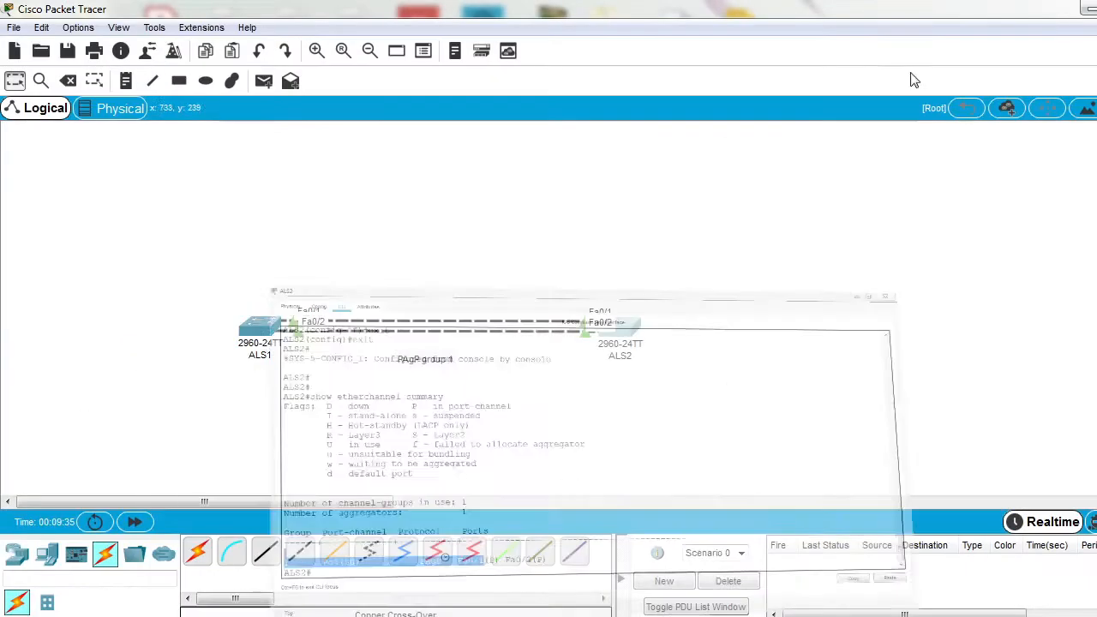
pyautogui.click(259, 336)
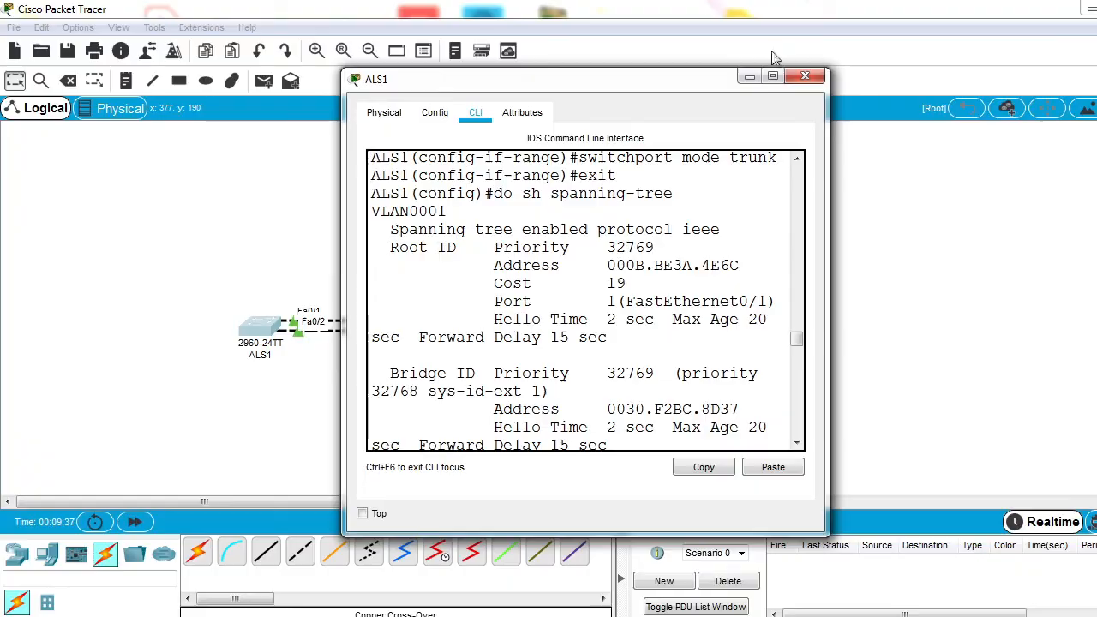
pyautogui.click(774, 76)
pyautogui.moveTo(120, 444); pyautogui.dragTo(484, 460)
pyautogui.press('Return')
pyautogui.press('Up')
pyautogui.press('Return')
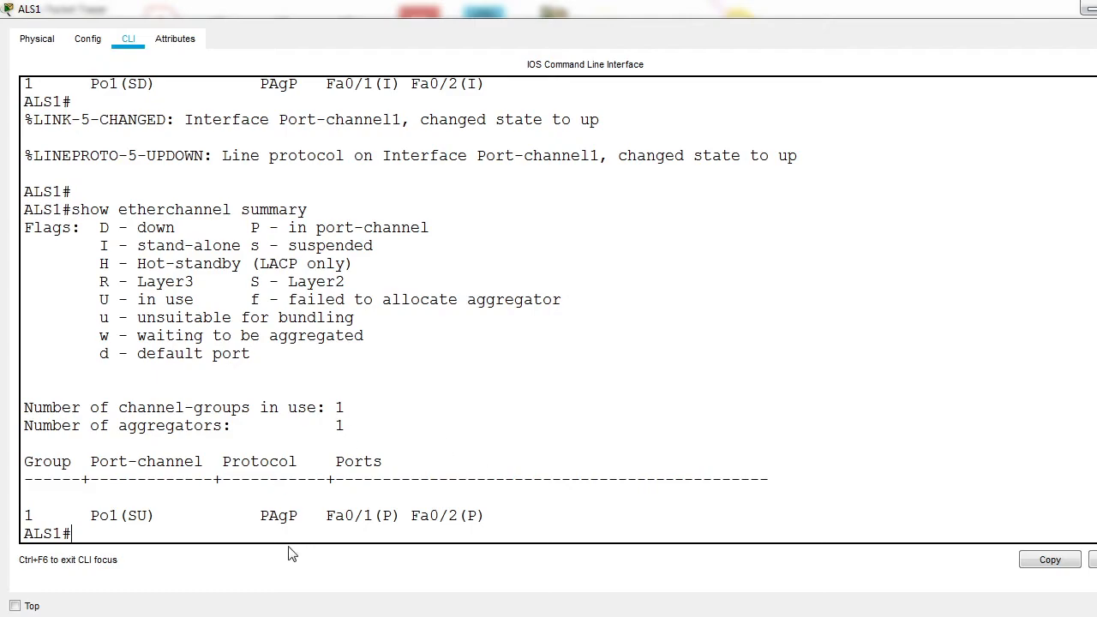
pyautogui.moveTo(261, 521); pyautogui.dragTo(472, 533)
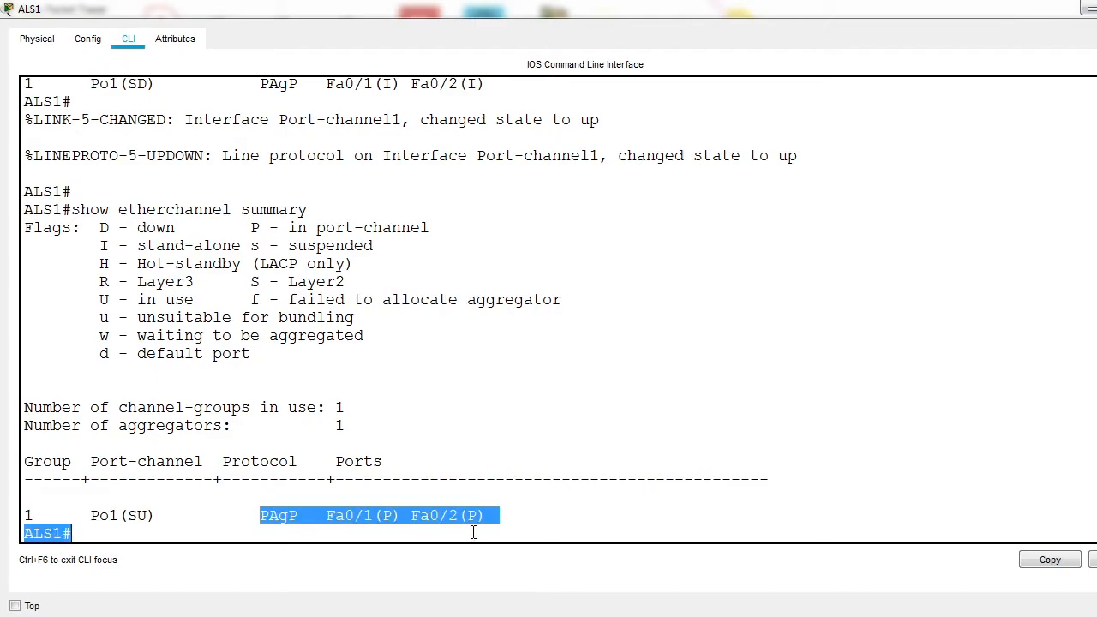
# Step: Close the ALS1 window and move the PAgP group 1 note up, just beneath the links between the switches
pyautogui.click(1090, 8)
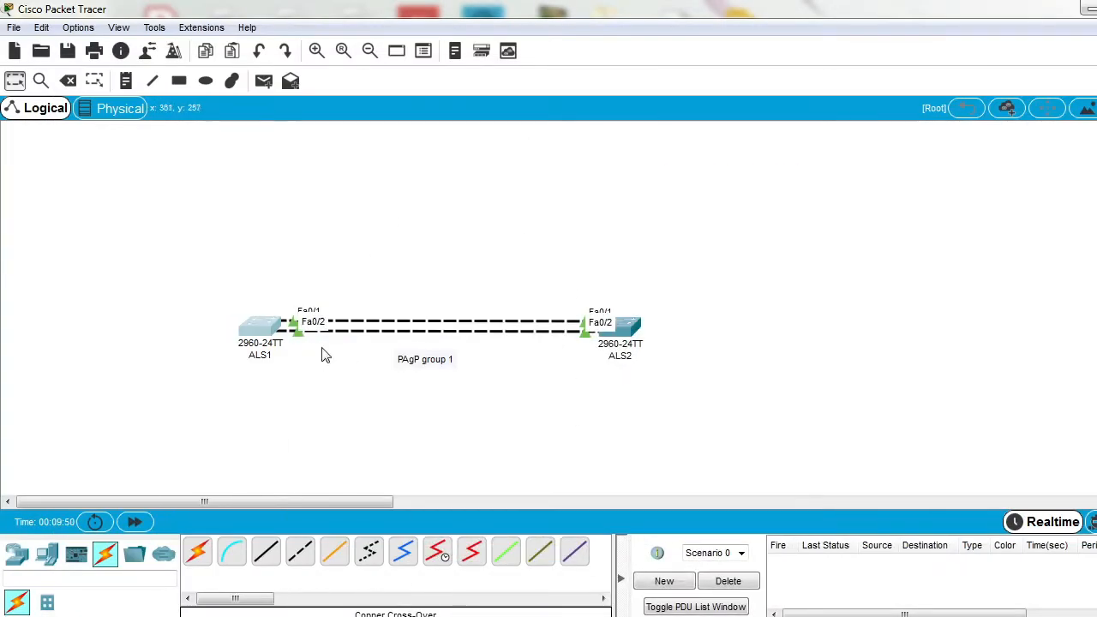
pyautogui.moveTo(441, 363); pyautogui.dragTo(441, 352)
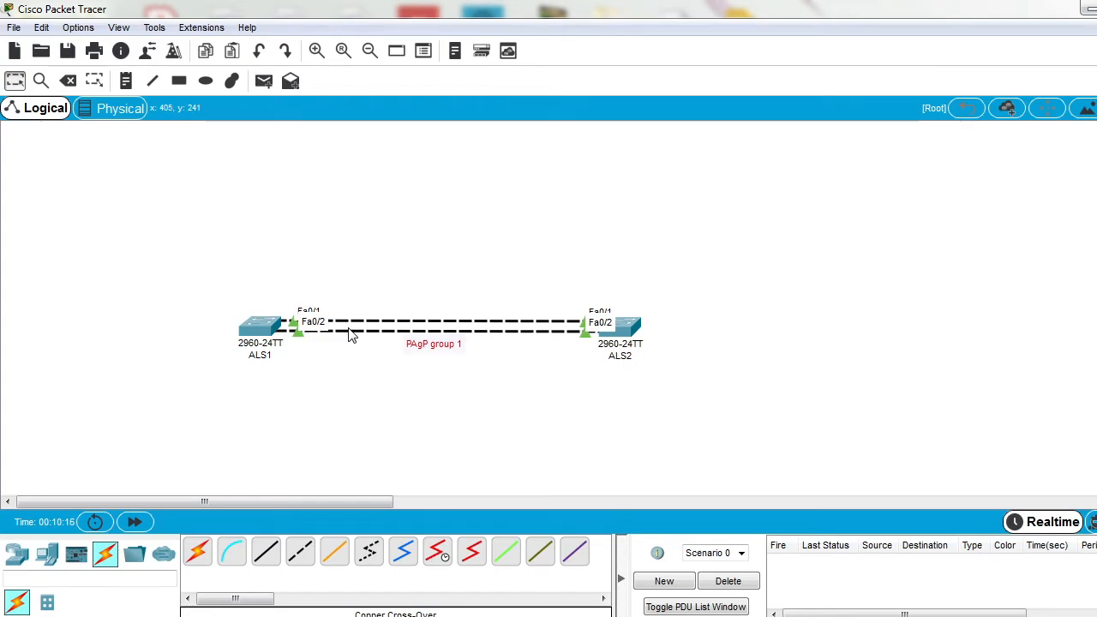
# Step: Display the spanning tree on ALS1 with show spanning-tree, examine the Port-channel 1 cost, and put the window away
pyautogui.click(266, 333)
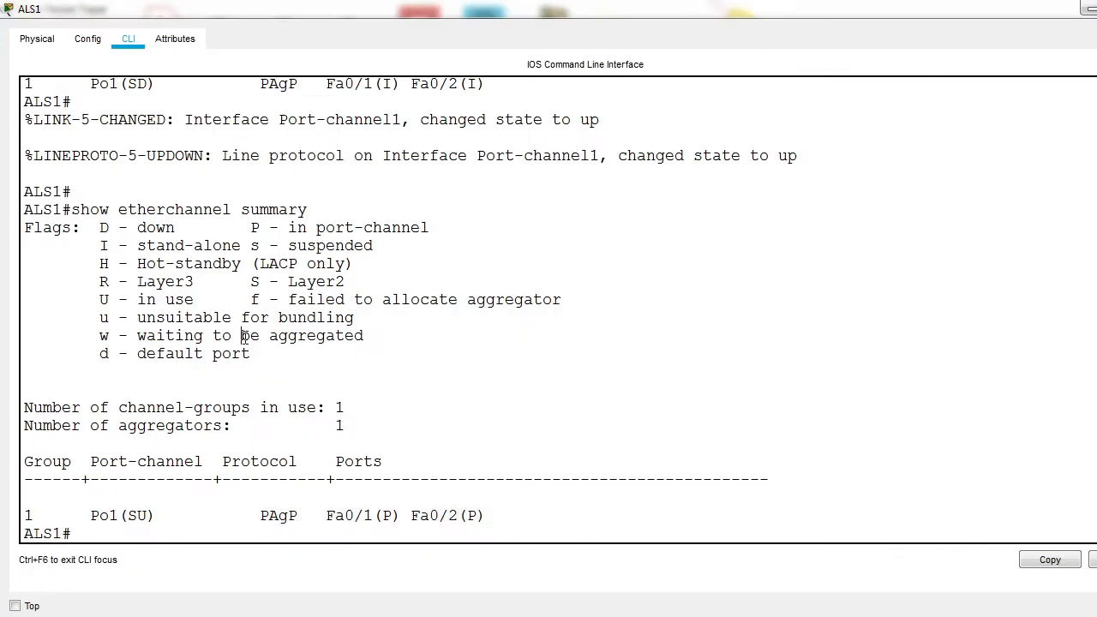
pyautogui.press('Up')
pyautogui.press('Up')
pyautogui.press('Up')
pyautogui.press('BackSpace')
pyautogui.press('BackSpace')
pyautogui.press('BackSpace')
pyautogui.press('BackSpace')
pyautogui.press('BackSpace')
pyautogui.press('BackSpace')
pyautogui.write('show spa')
pyautogui.press('Tab')
pyautogui.press('Return')
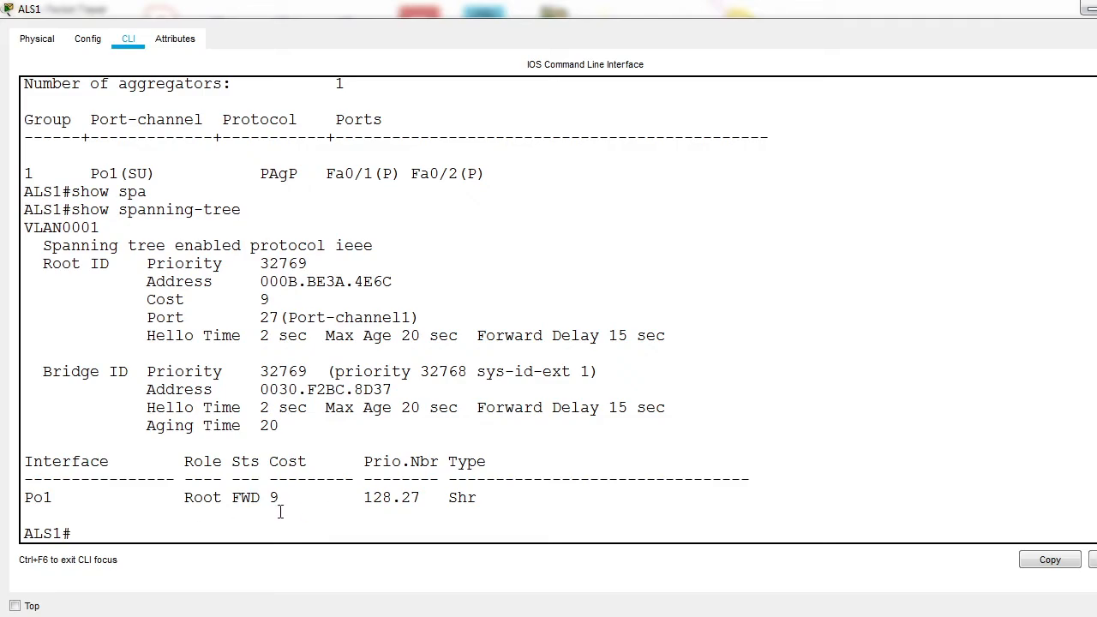
pyautogui.moveTo(263, 497); pyautogui.dragTo(289, 497)
pyautogui.click(1087, 7)
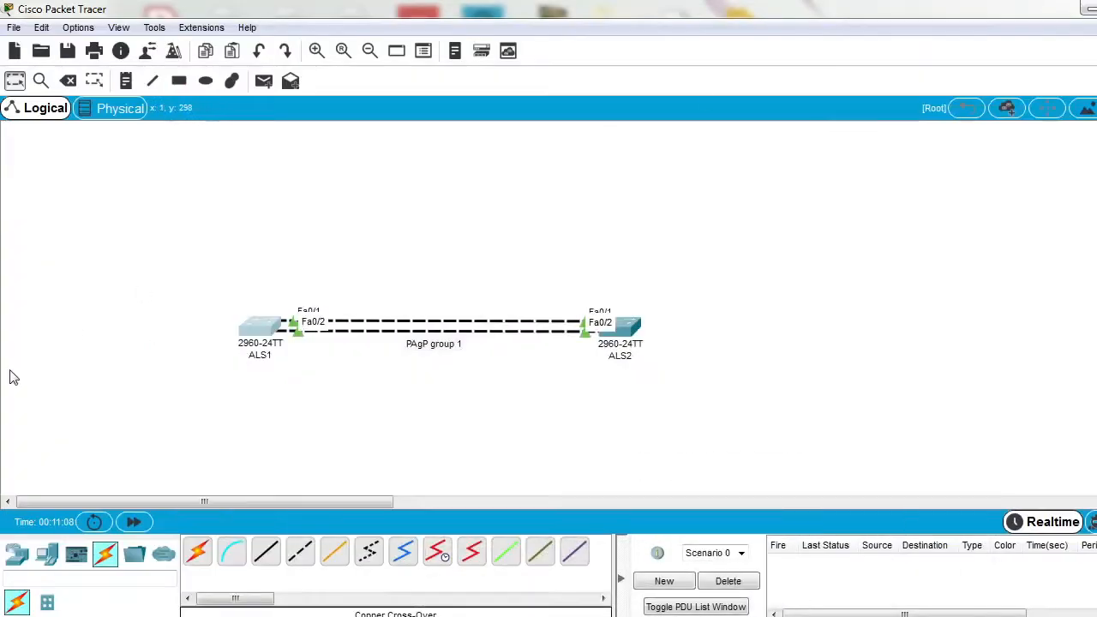
pyautogui.moveTo(159, 273); pyautogui.dragTo(693, 387)
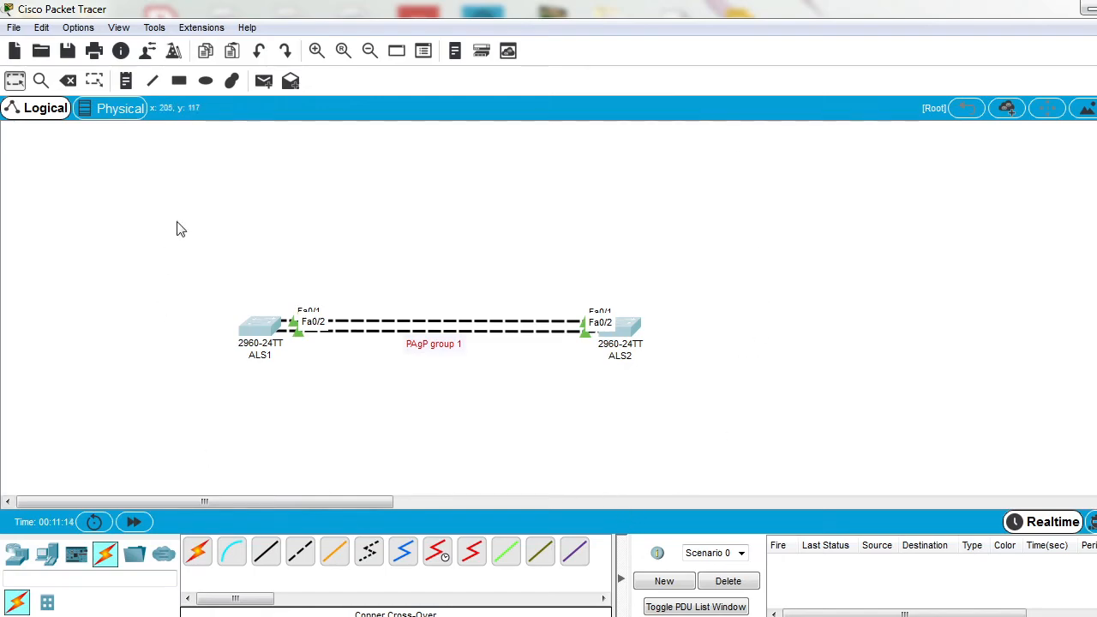
# Step: Add two 2960 switches to the workspace, one above ALS2 and one above ALS1
pyautogui.click(19, 555)
pyautogui.click(48, 602)
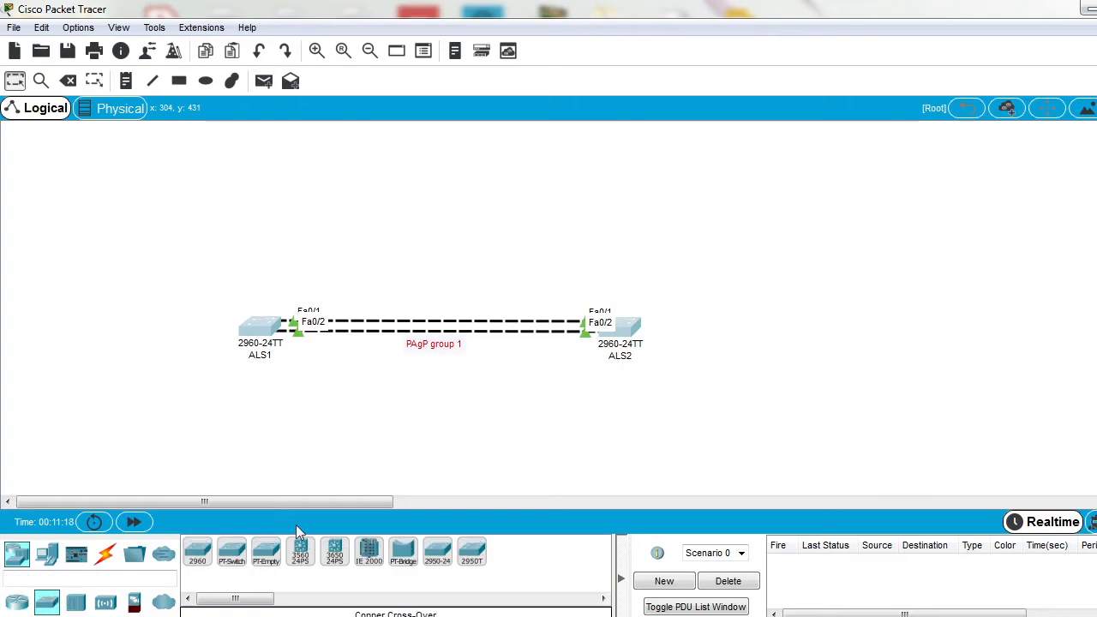
pyautogui.click(198, 555)
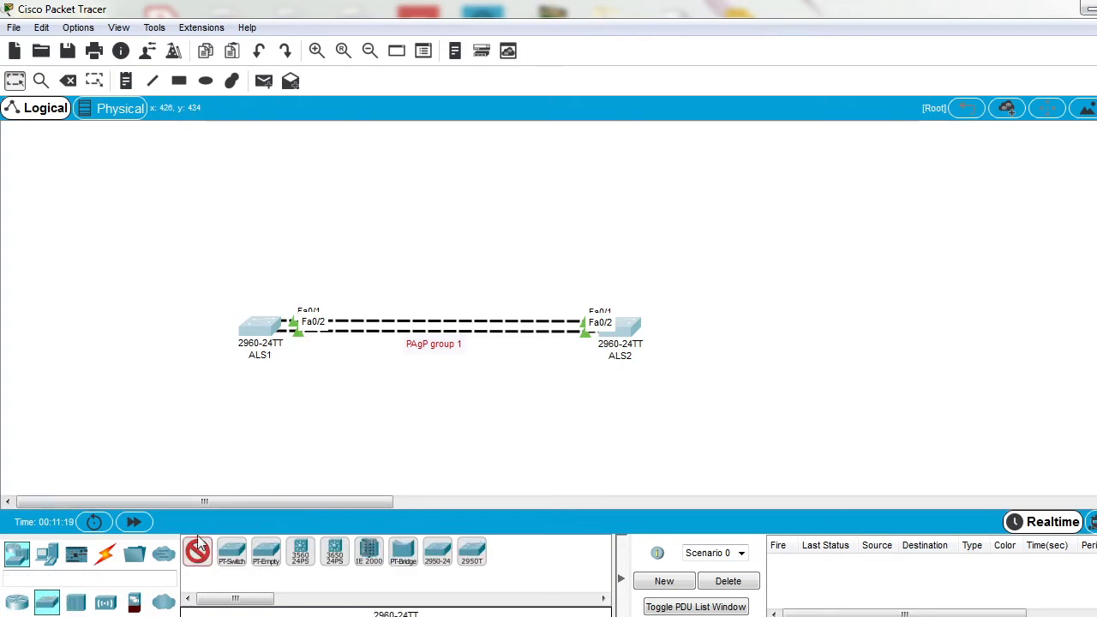
pyautogui.click(612, 187)
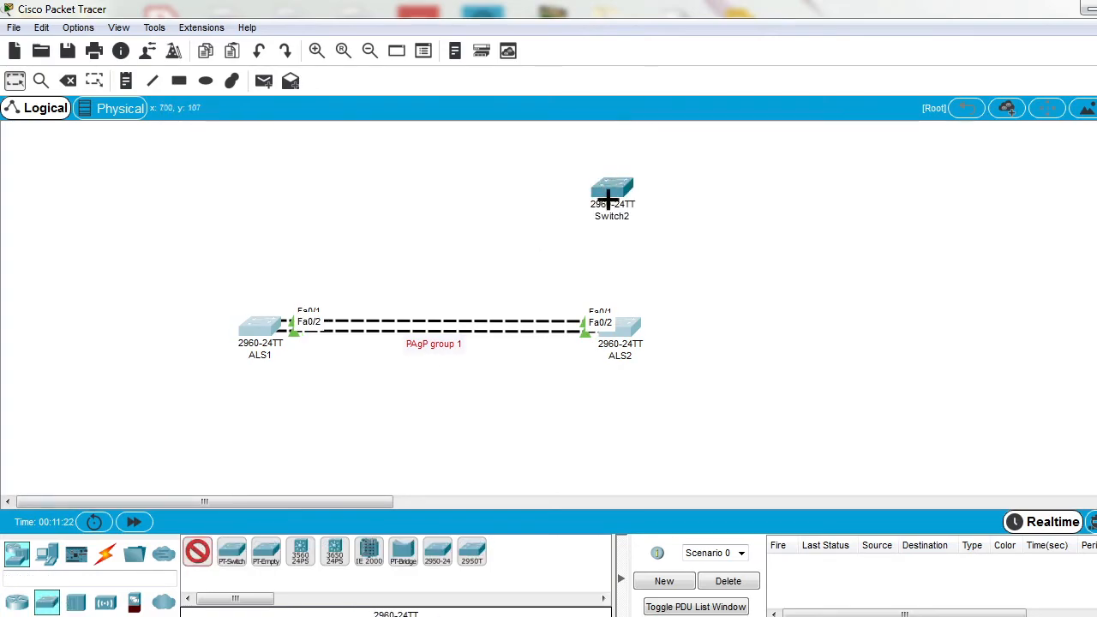
pyautogui.click(251, 188)
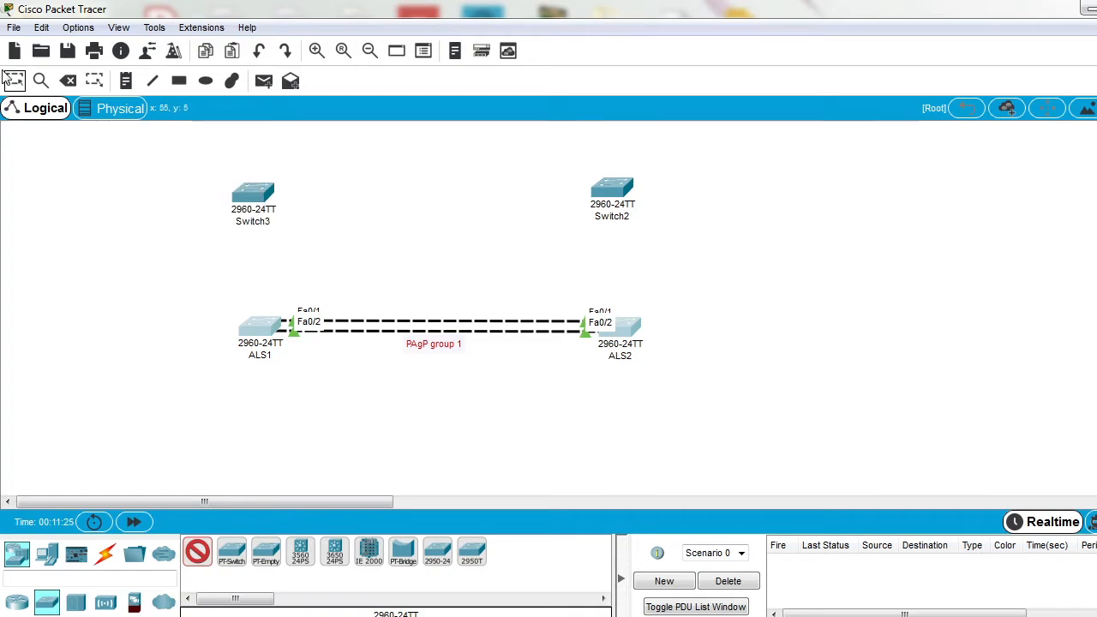
pyautogui.click(14, 81)
# Step: Rename the new switch above ALS1 as DLS1
pyautogui.click(257, 221)
pyautogui.doubleClick(291, 228)
pyautogui.write('DLS1')
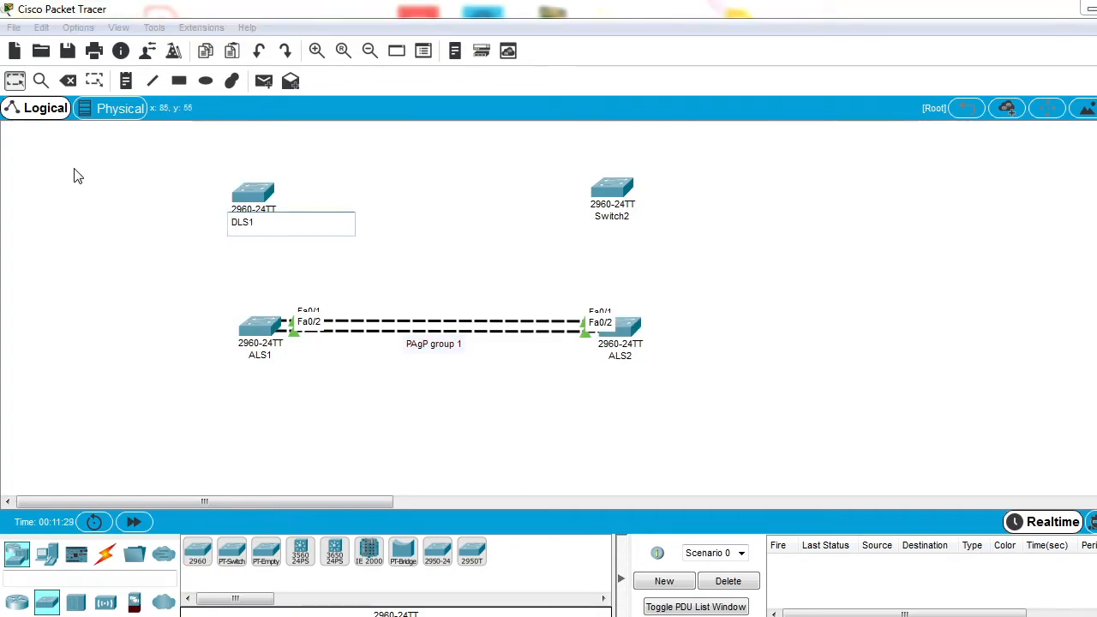
# Step: Rename the new switch above ALS2 as DLS2 and align DLS1 directly above ALS1
pyautogui.click(614, 210)
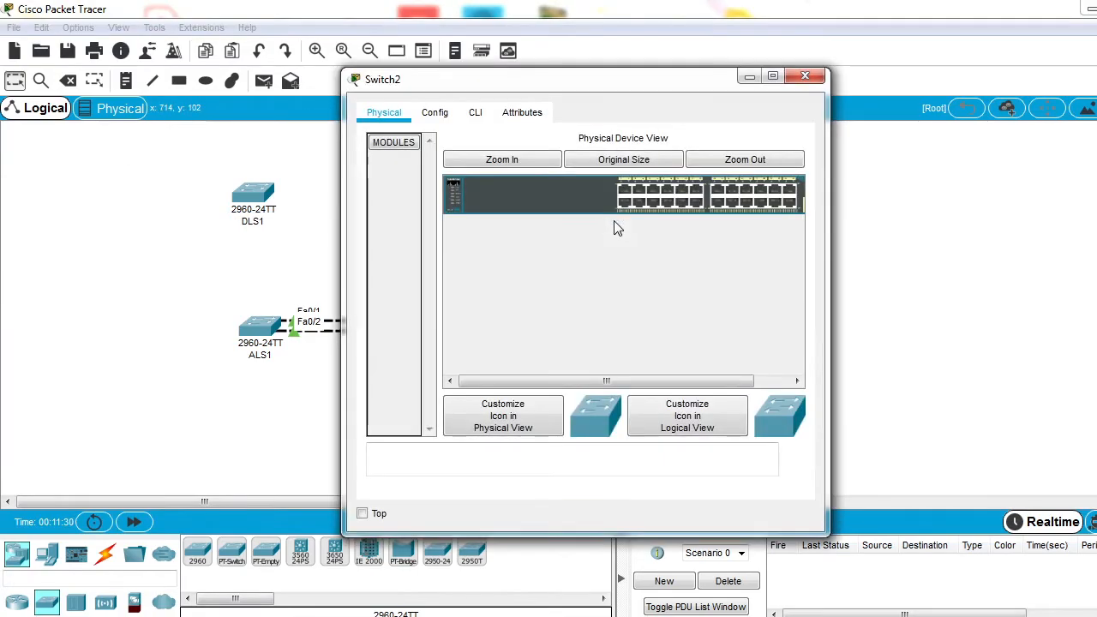
pyautogui.click(805, 76)
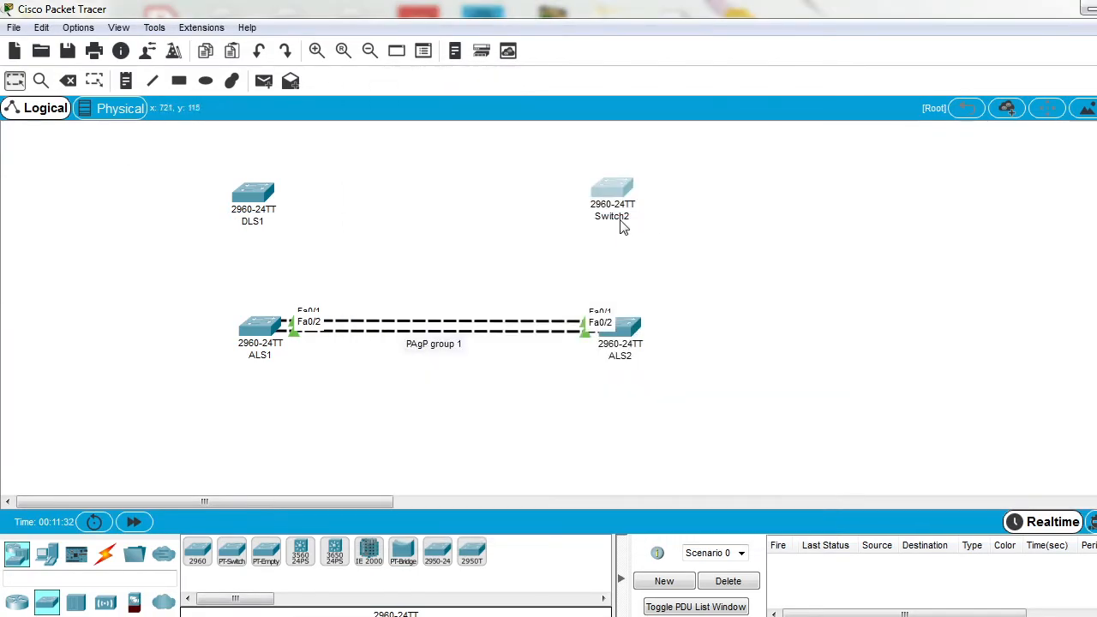
pyautogui.click(621, 219)
pyautogui.doubleClick(655, 220)
pyautogui.write('DLS2')
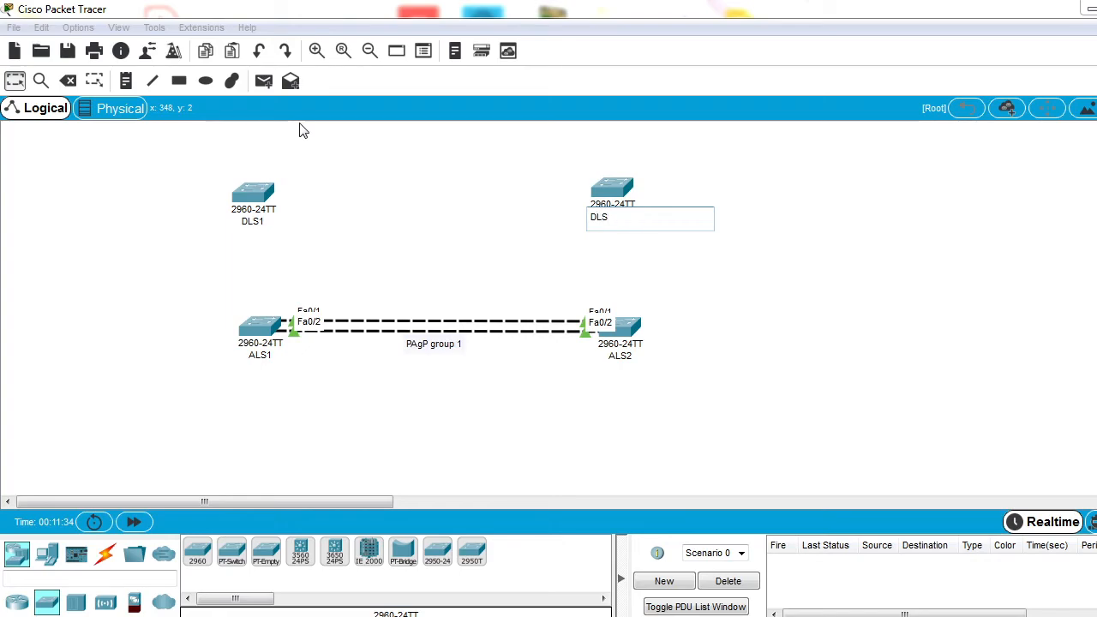
pyautogui.click(307, 186)
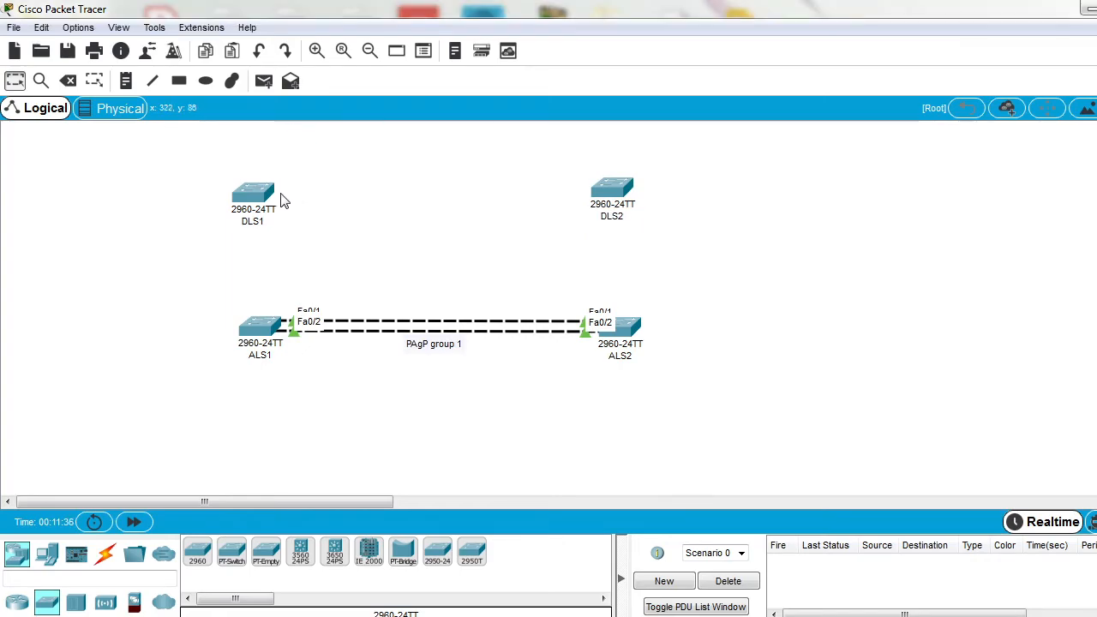
pyautogui.moveTo(260, 197); pyautogui.dragTo(268, 198)
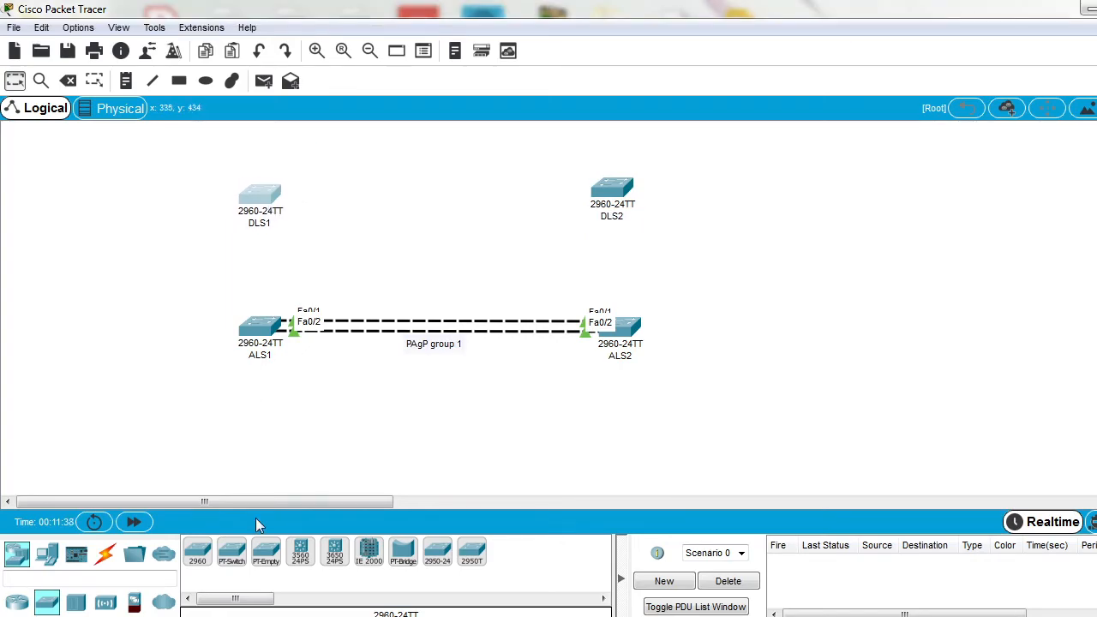
# Step: Connect DLS1 to ALS1 with two copper cross-over cables, Fa0/3 to Fa0/3 and Fa0/4 to Fa0/4
pyautogui.click(106, 554)
pyautogui.click(300, 551)
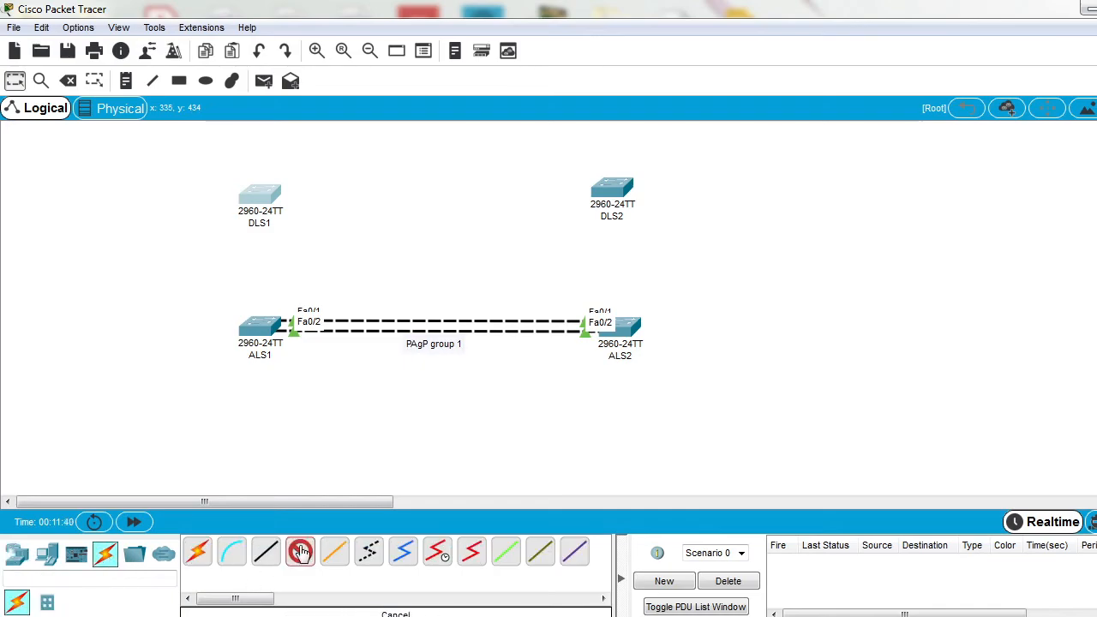
pyautogui.click(259, 200)
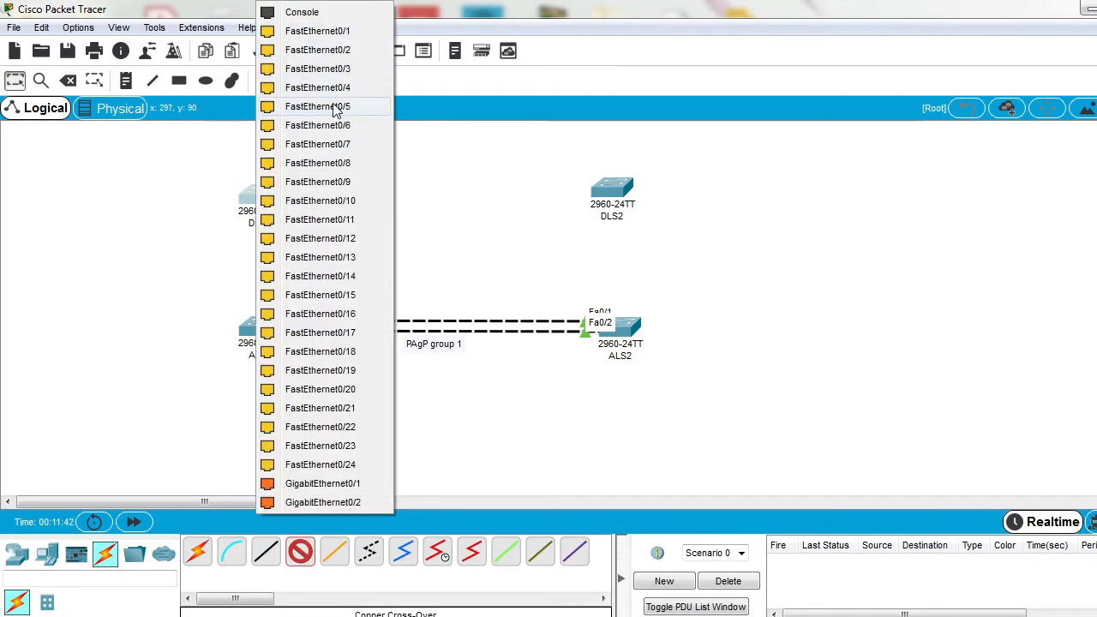
pyautogui.click(343, 69)
pyautogui.click(254, 326)
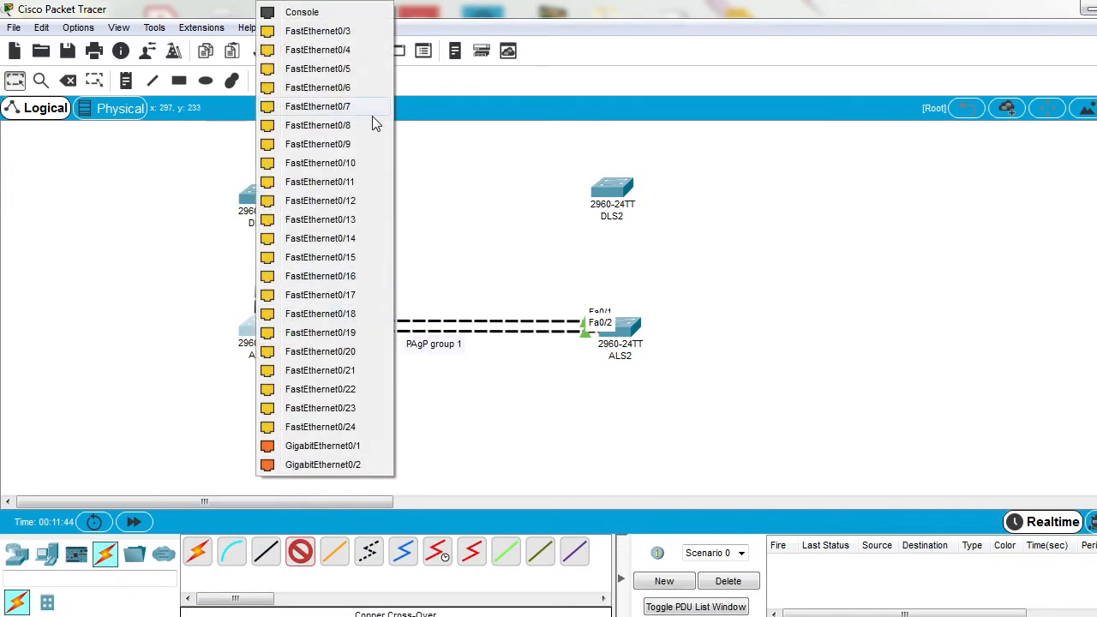
pyautogui.click(347, 32)
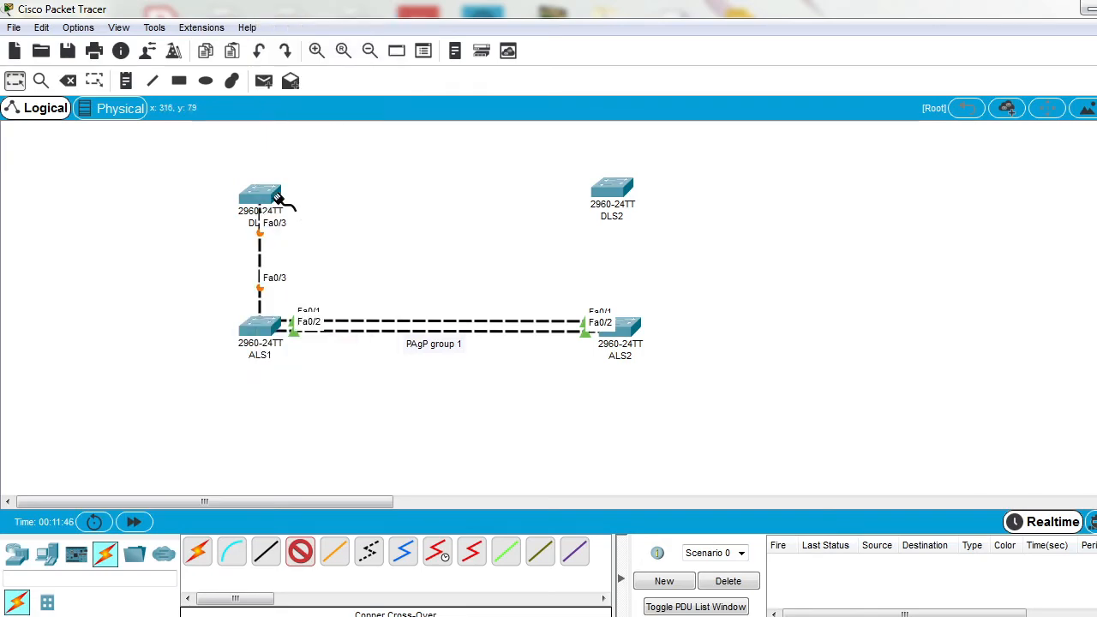
pyautogui.click(272, 199)
pyautogui.click(376, 68)
pyautogui.click(262, 327)
pyautogui.click(356, 32)
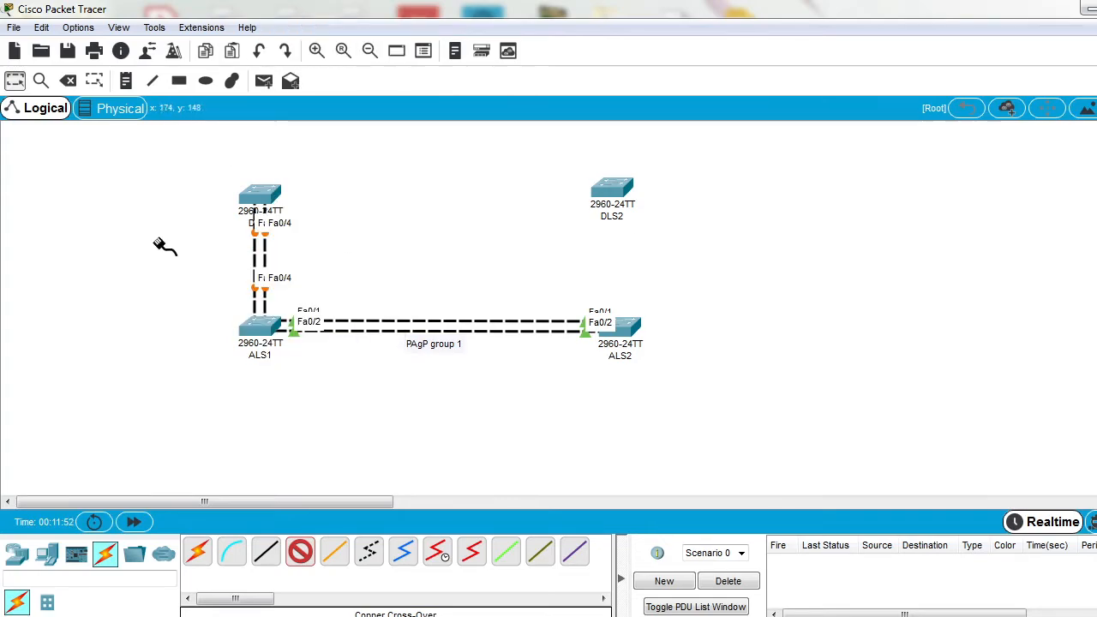
# Step: Connect DLS2 to ALS2 with two copper cross-over cables, Fa0/3 to Fa0/3 and Fa0/4 to Fa0/4, and align DLS2 above ALS2
pyautogui.click(614, 191)
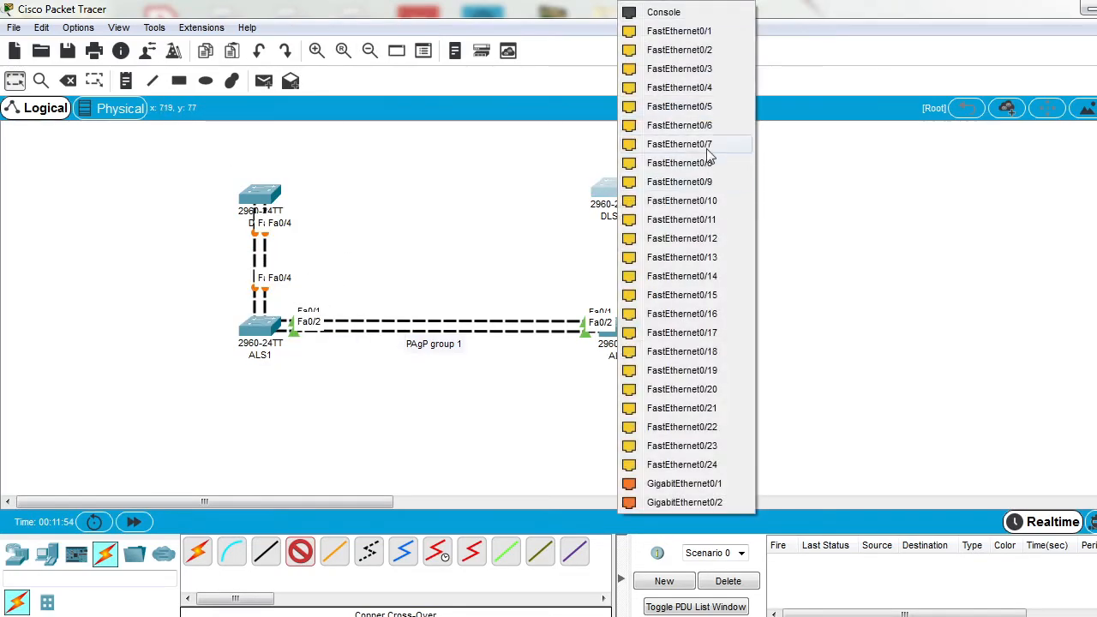
pyautogui.click(696, 70)
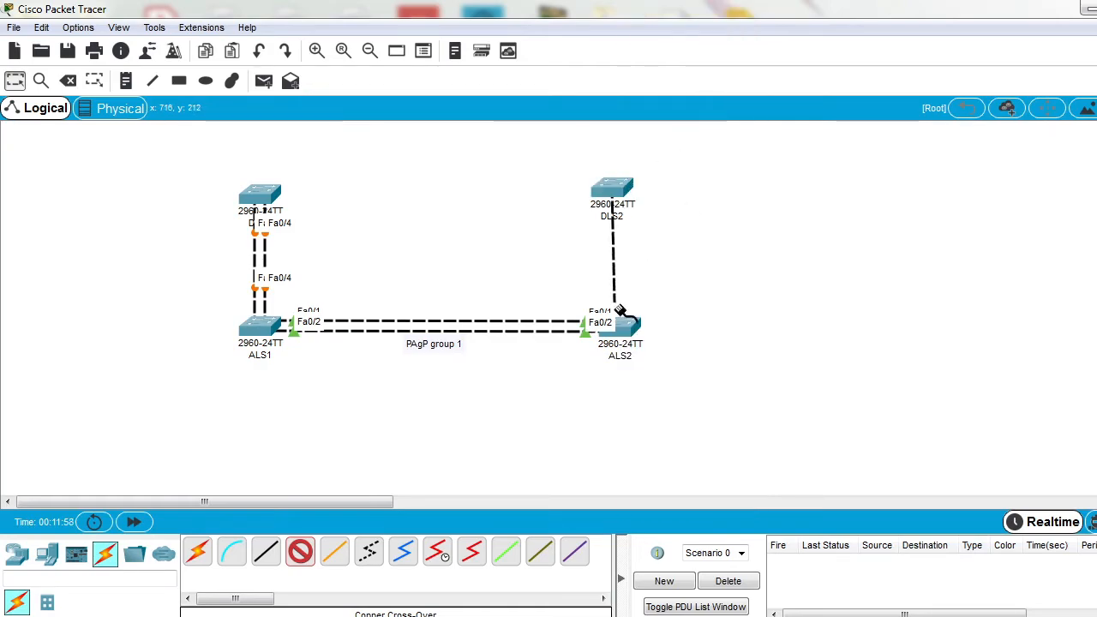
pyautogui.click(624, 329)
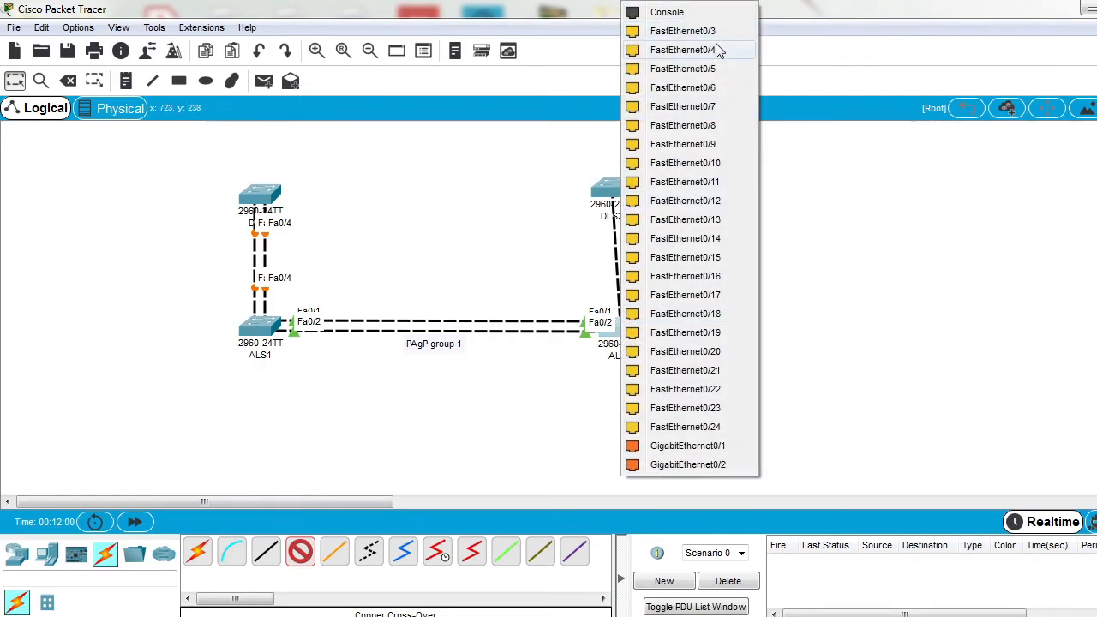
pyautogui.click(696, 32)
pyautogui.click(626, 196)
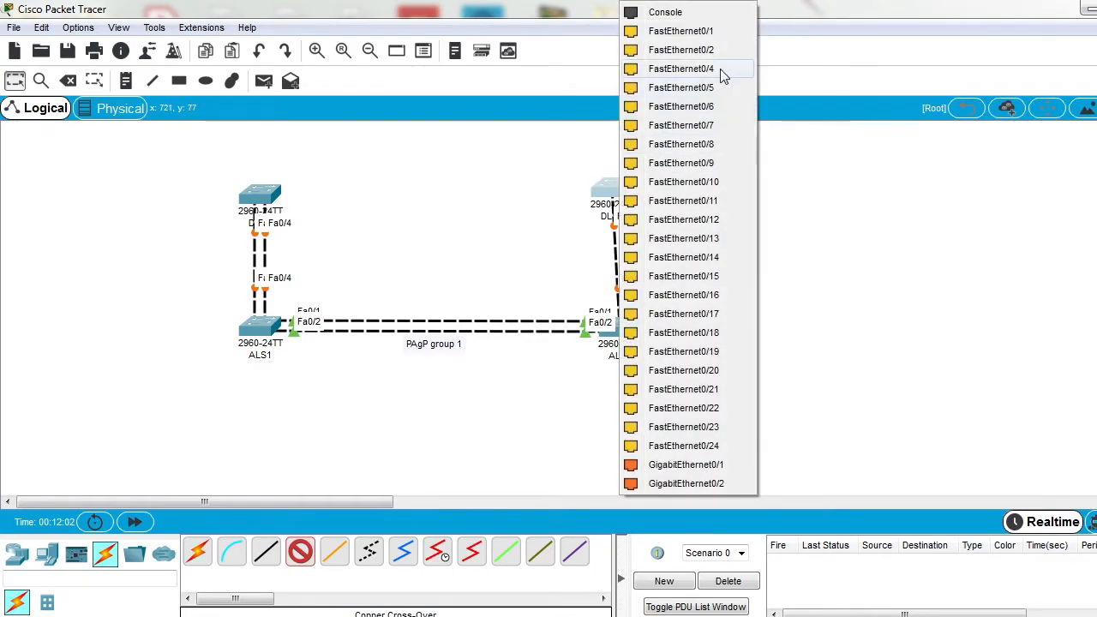
pyautogui.click(717, 70)
pyautogui.click(634, 319)
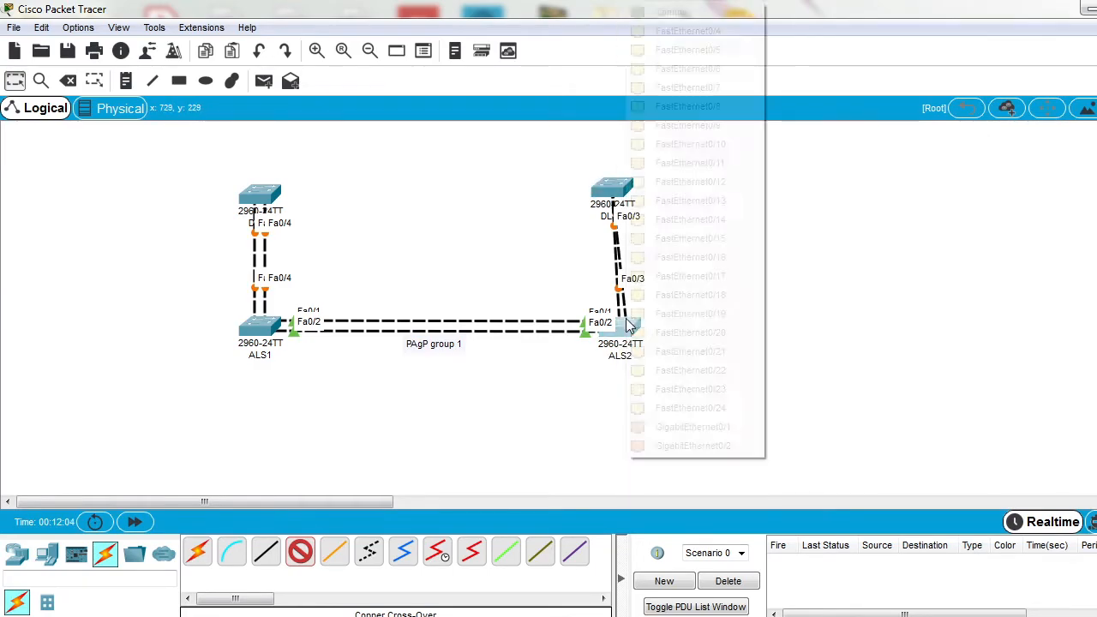
pyautogui.click(717, 68)
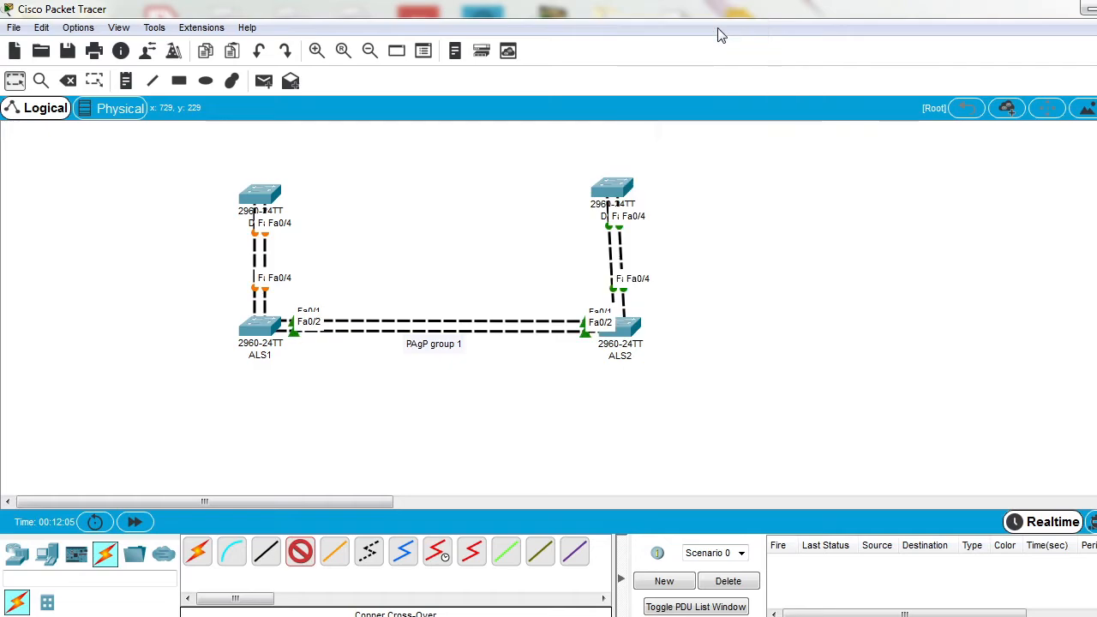
pyautogui.click(14, 80)
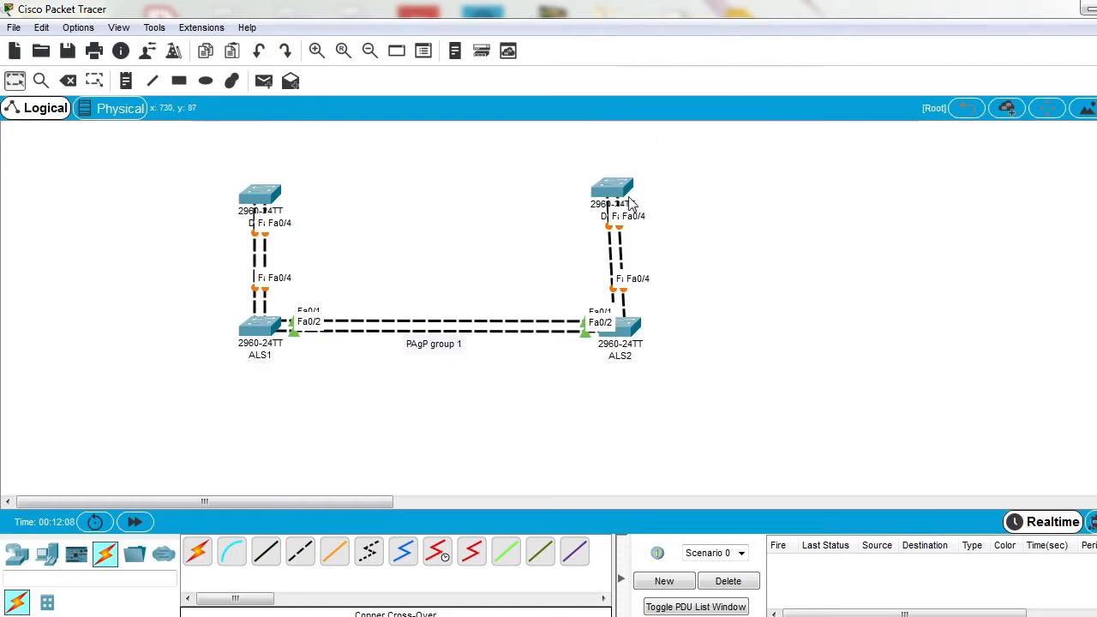
pyautogui.moveTo(622, 204); pyautogui.dragTo(627, 205)
# Step: Copy the PAgP group 1 note's text into a new note beside the DLS2–ALS2 links and change it to "LACP group 2"
pyautogui.click(432, 345)
pyautogui.moveTo(475, 348); pyautogui.dragTo(401, 344)
pyautogui.hotkey('ctrl', 'c')
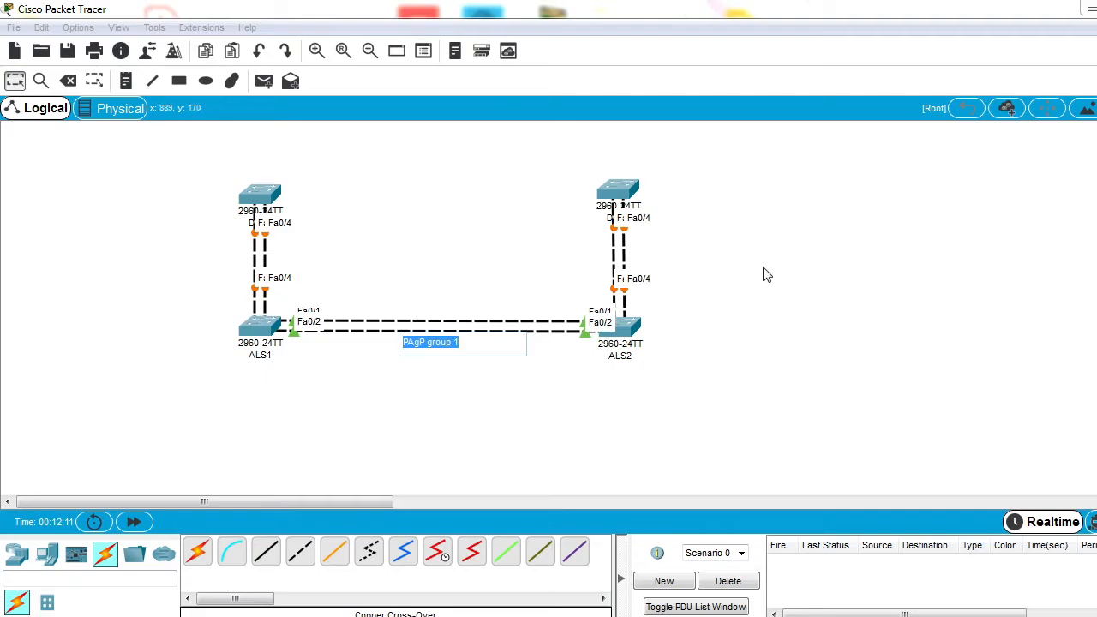
pyautogui.click(126, 80)
pyautogui.click(653, 249)
pyautogui.hotkey('ctrl', 'v')
pyautogui.moveTo(652, 254)
pyautogui.mouseDown()
pyautogui.moveTo(674, 252)
pyautogui.moveTo(654, 254)
pyautogui.mouseUp()
pyautogui.write('LACP')
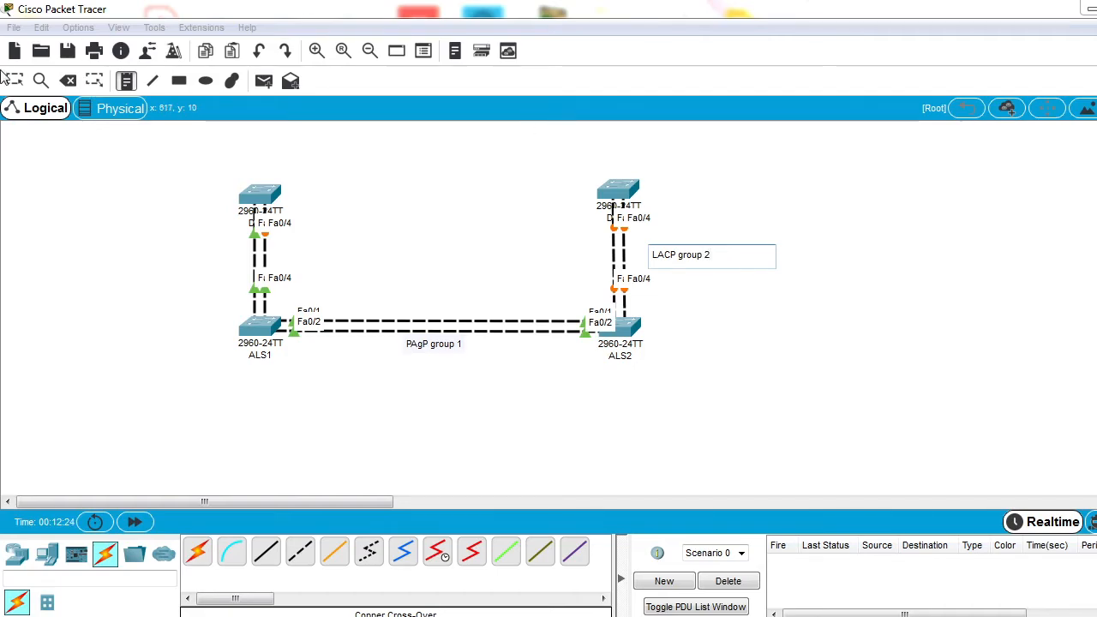
pyautogui.click(14, 80)
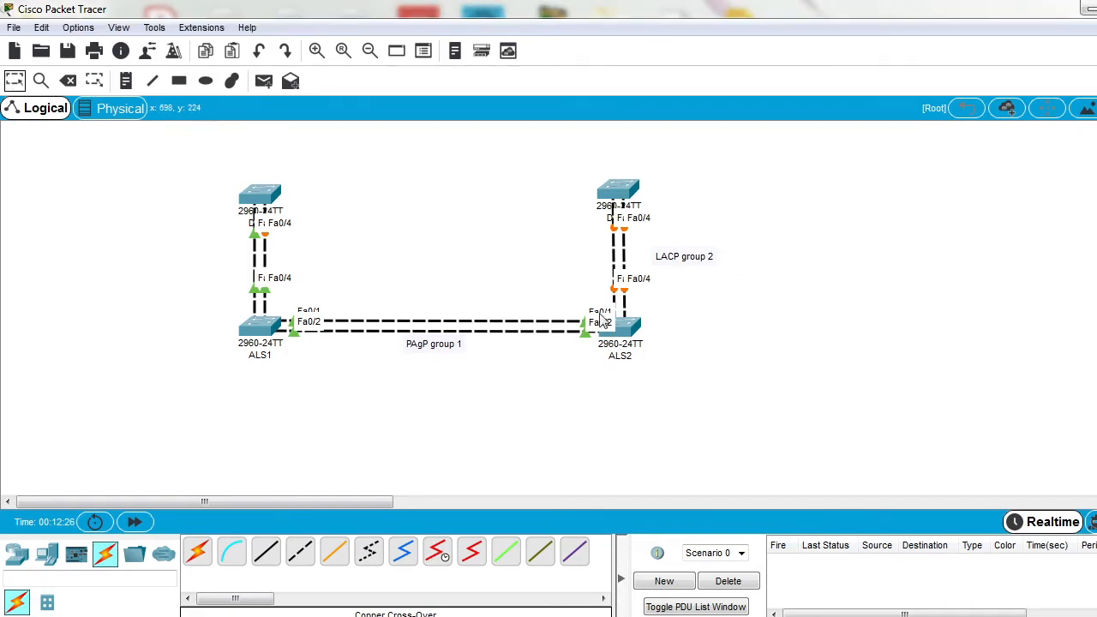
# Step: Place a note reading "ON group 3" beside the links between DLS1 and ALS1
pyautogui.click(126, 82)
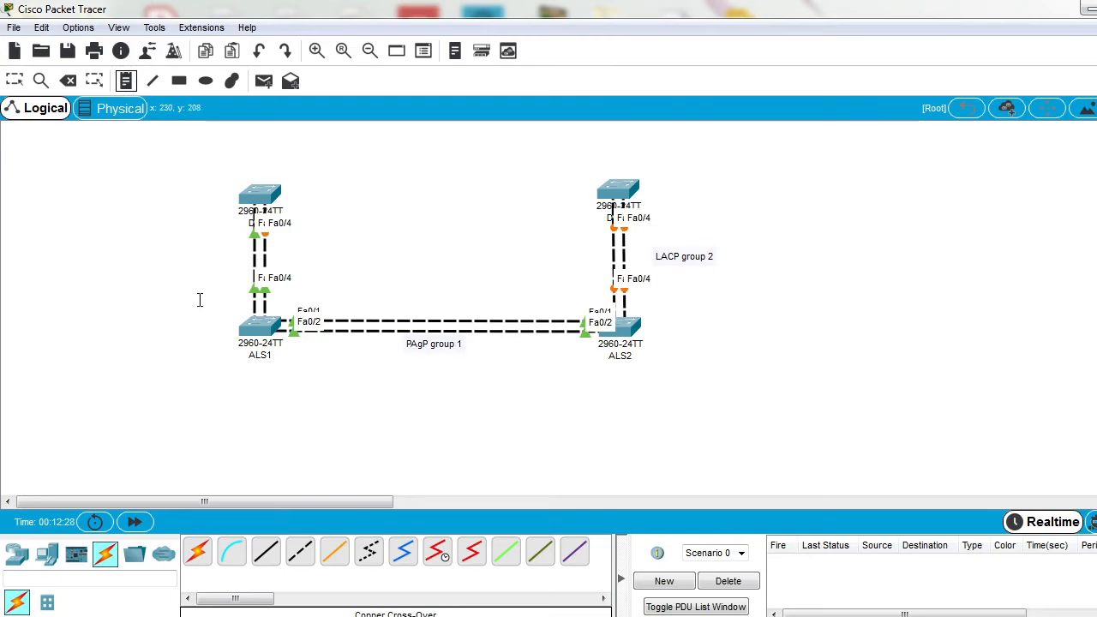
pyautogui.click(173, 257)
pyautogui.write('ON')
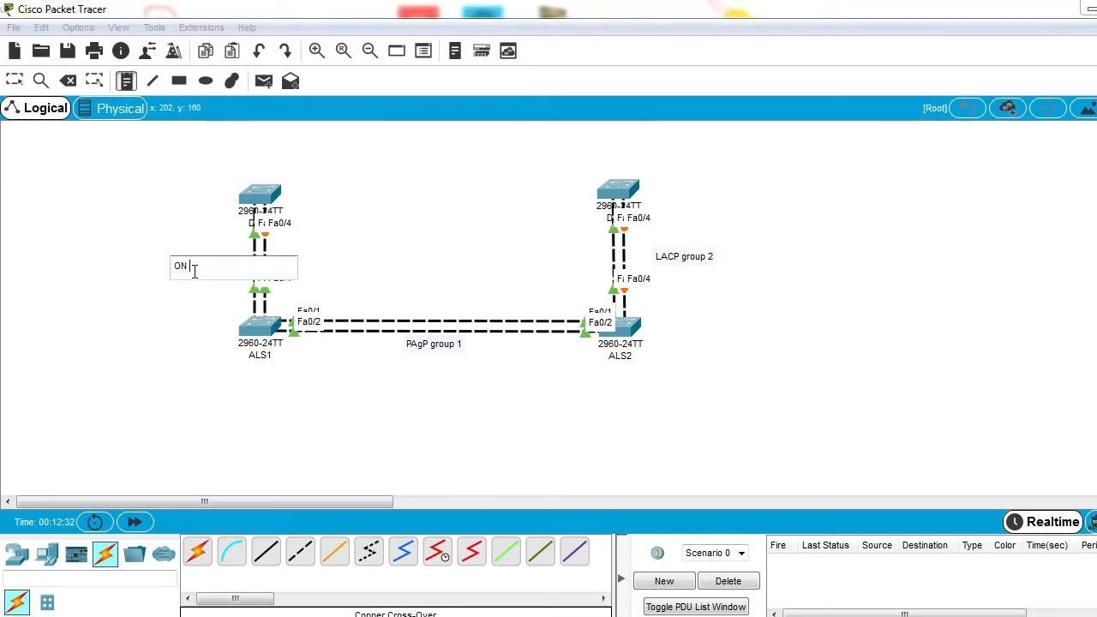
pyautogui.write(' group 3')
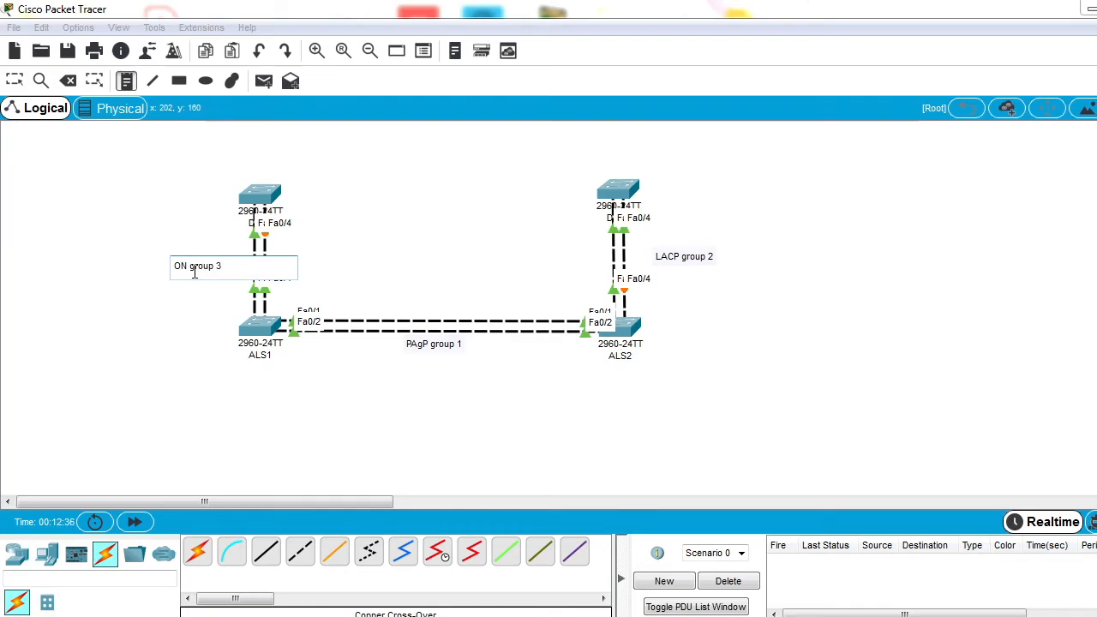
pyautogui.click(14, 81)
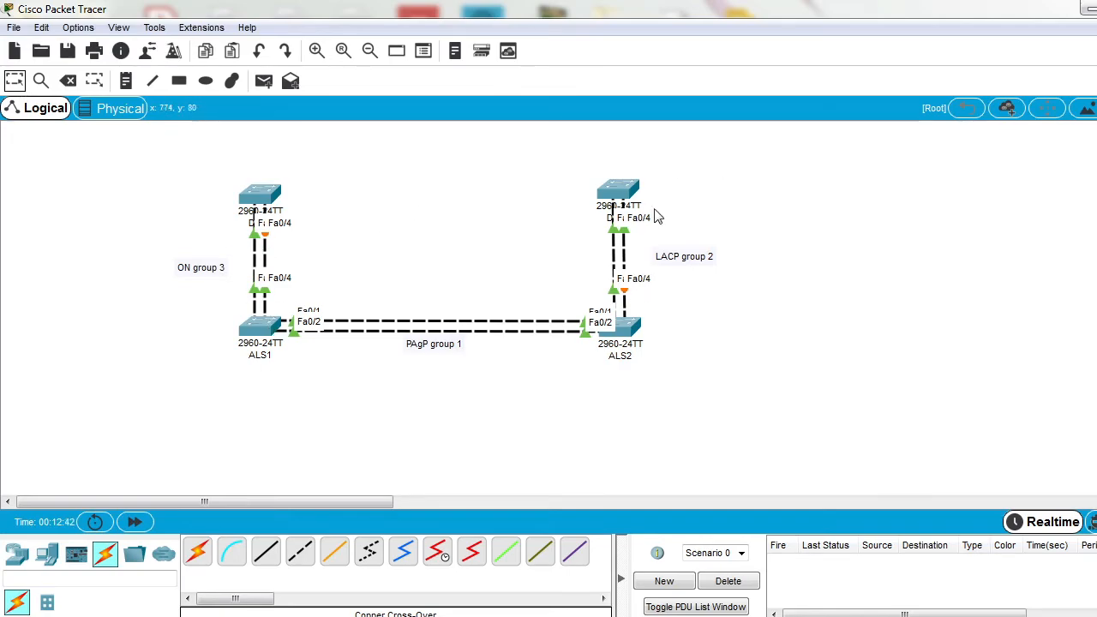
# Step: Open the ALS2 command line and enter interface range configuration for fa0/3-4 from global configuration mode
pyautogui.click(639, 331)
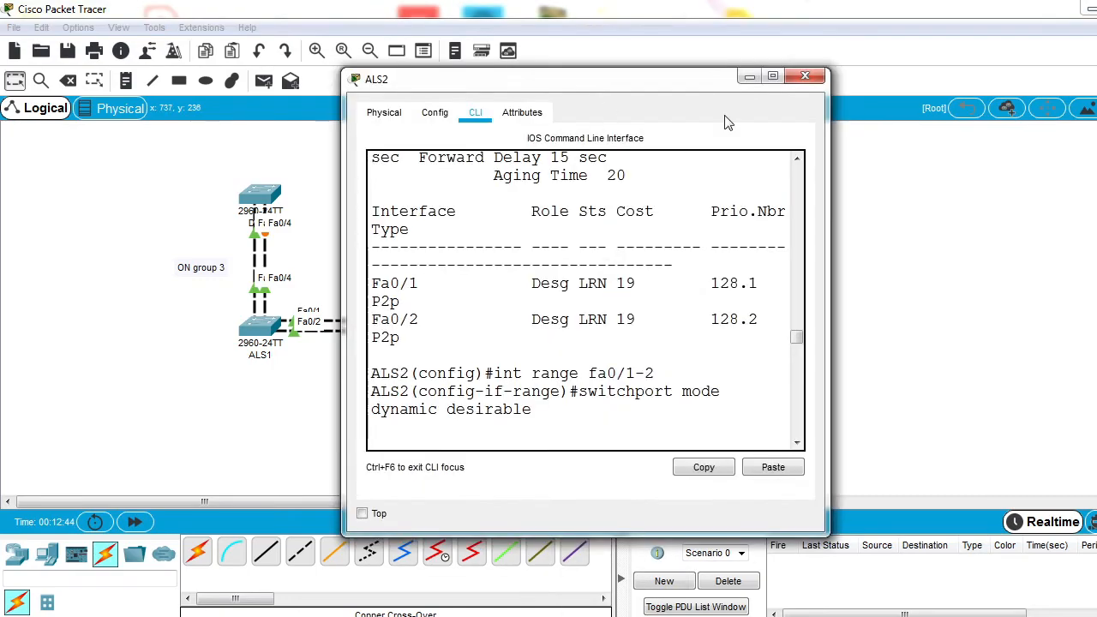
pyautogui.click(772, 76)
pyautogui.press('Return')
pyautogui.press('Return')
pyautogui.press('Return')
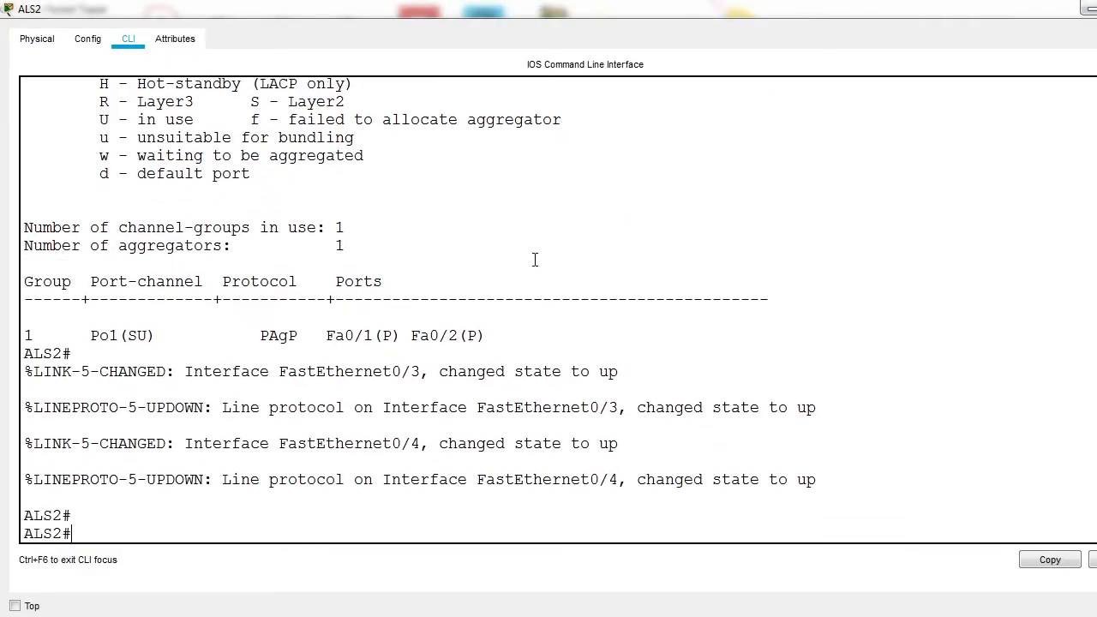
pyautogui.write('conf t')
pyautogui.press('Return')
pyautogui.write('int range fa0/3-4')
pyautogui.press('Return')
# Step: Set the switchport mode of ALS2's fa0/3-4 range to dynamic desirable
pyautogui.write('swtch')
pyautogui.press('BackSpace')
pyautogui.press('BackSpace')
pyautogui.press('BackSpace')
pyautogui.write('itchpo')
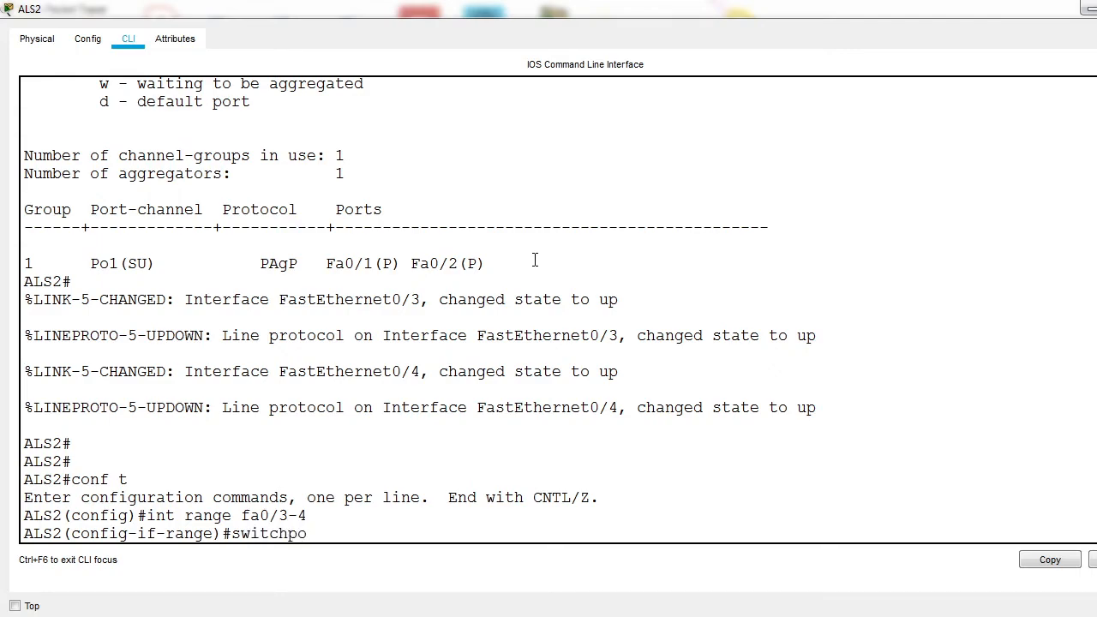
pyautogui.write('rt mode dynamic d')
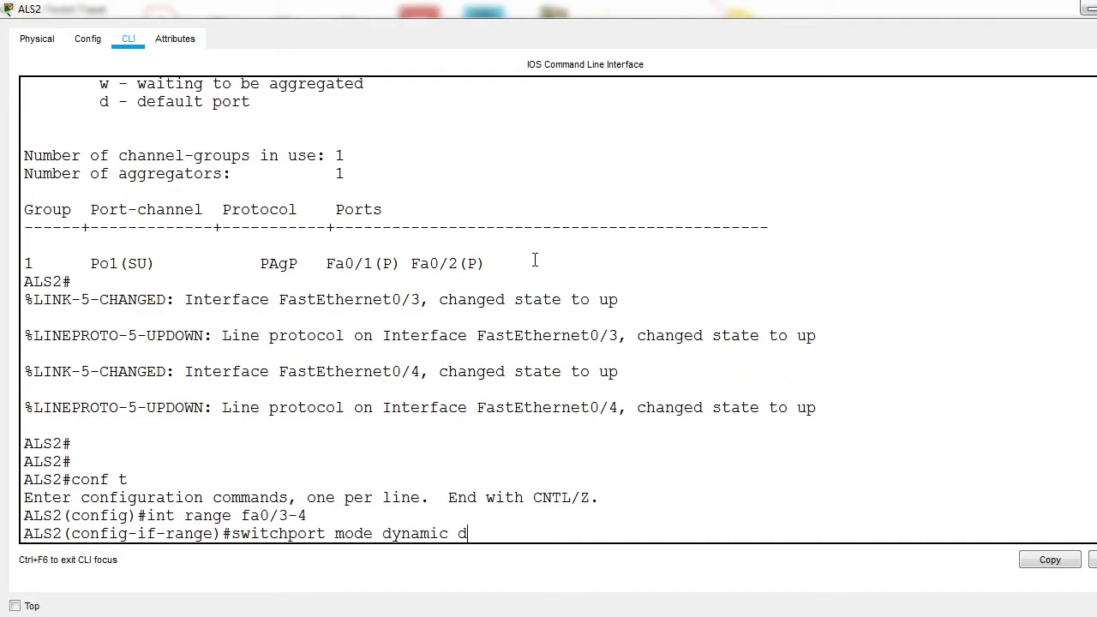
pyautogui.write('esirable')
pyautogui.press('Return')
pyautogui.press('Return')
pyautogui.press('Return')
pyautogui.press('Return')
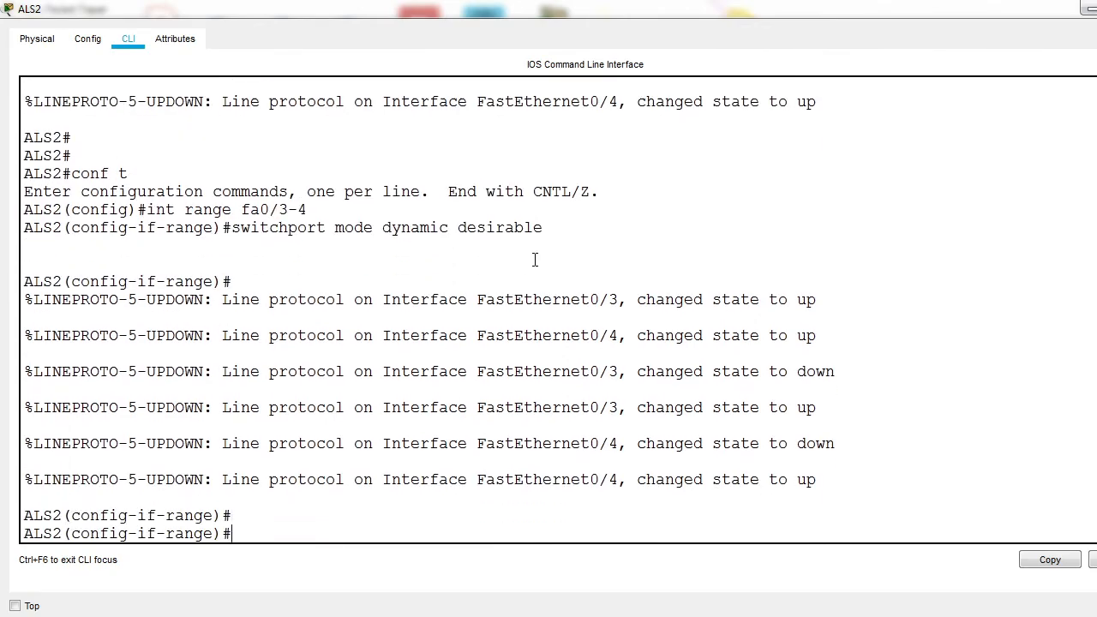
# Step: Set the switchport mode of ALS2's fa0/3-4 range to trunk
pyautogui.press('Up')
pyautogui.press('BackSpace')
pyautogui.press('BackSpace')
pyautogui.press('BackSpace')
pyautogui.press('BackSpace')
pyautogui.press('BackSpace')
pyautogui.press('BackSpace')
pyautogui.press('BackSpace')
pyautogui.press('BackSpace')
pyautogui.press('BackSpace')
pyautogui.press('BackSpace')
pyautogui.press('BackSpace')
pyautogui.press('BackSpace')
pyautogui.press('BackSpace')
pyautogui.press('BackSpace')
pyautogui.press('BackSpace')
pyautogui.press('BackSpace')
pyautogui.press('BackSpace')
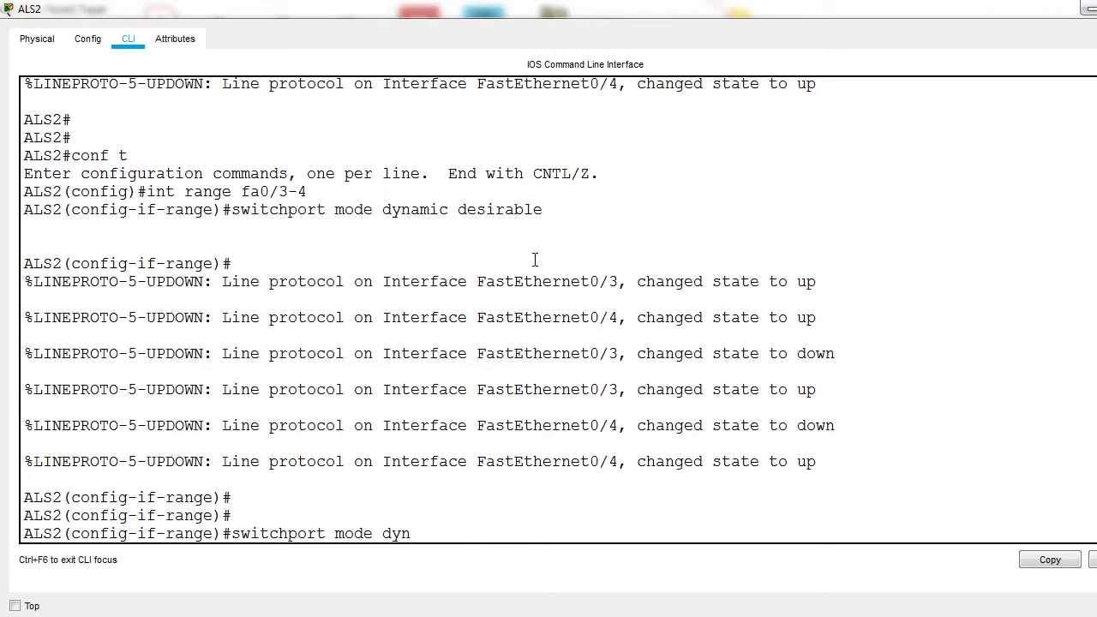
pyautogui.write('trunk')
pyautogui.press('Return')
# Step: List the available modes for channel-group 2 on ALS2 and examine the active, auto and on options
pyautogui.write('channel-')
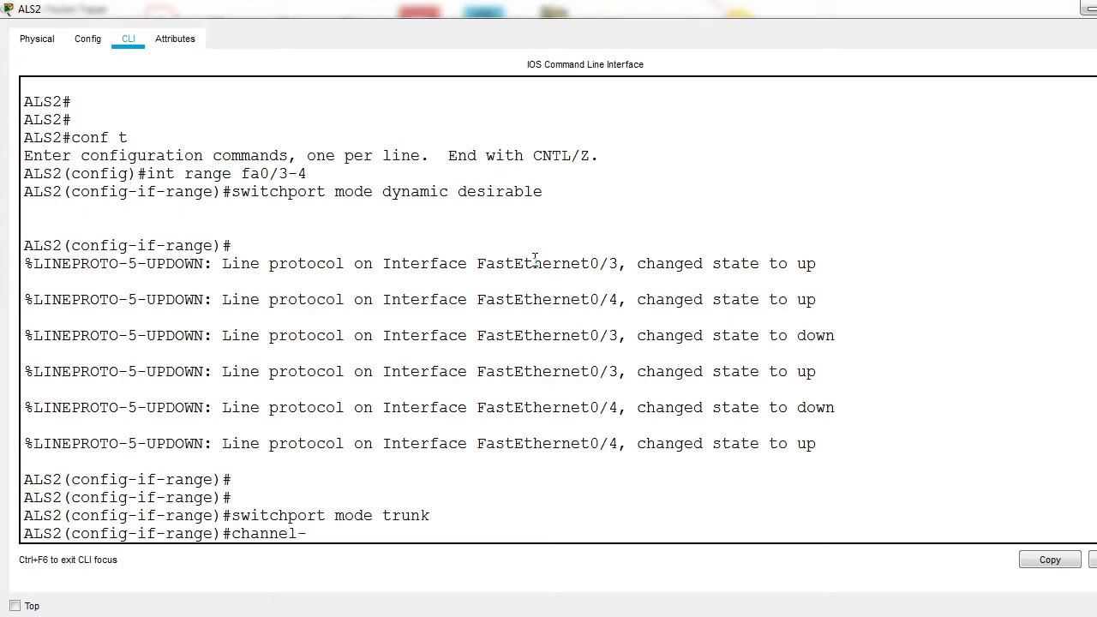
pyautogui.write('group 2 mode ?')
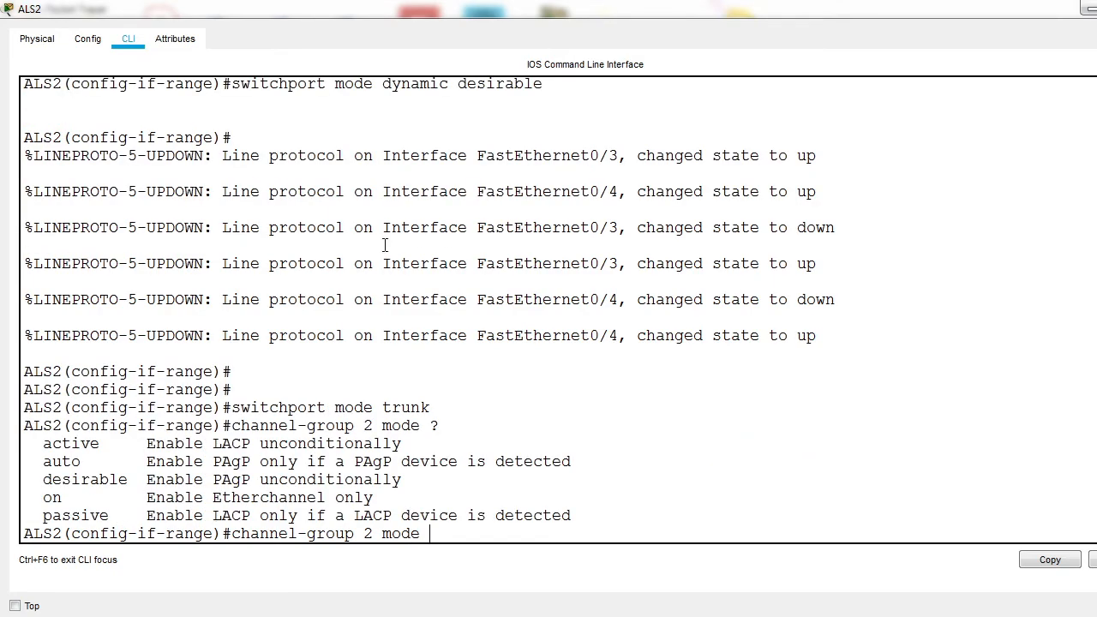
pyautogui.moveTo(50, 501); pyautogui.dragTo(383, 501)
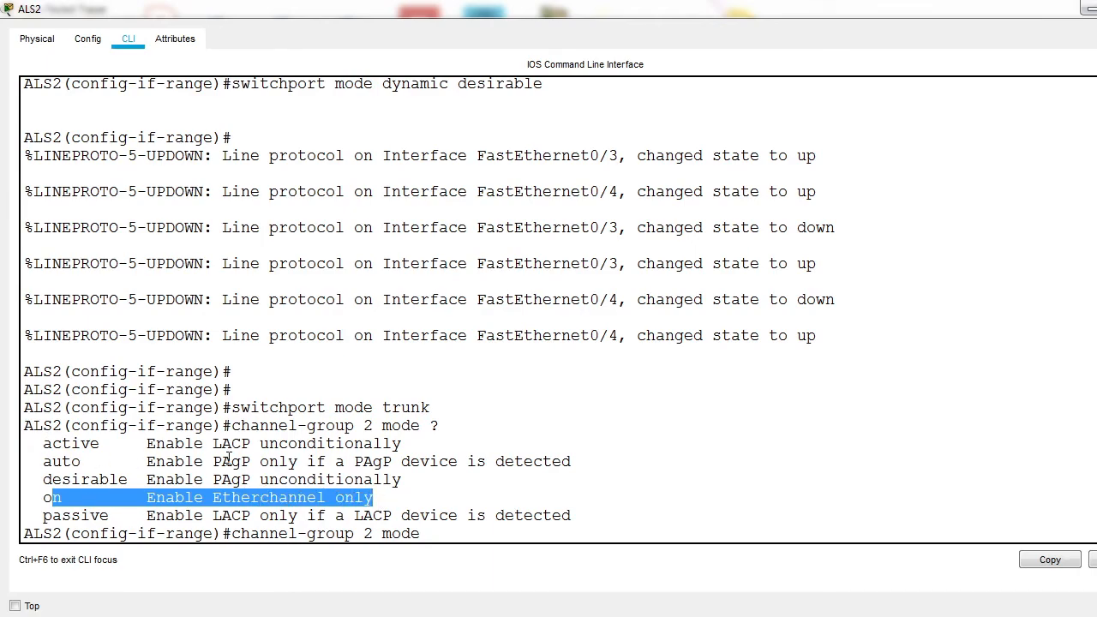
pyautogui.moveTo(53, 445); pyautogui.dragTo(308, 443)
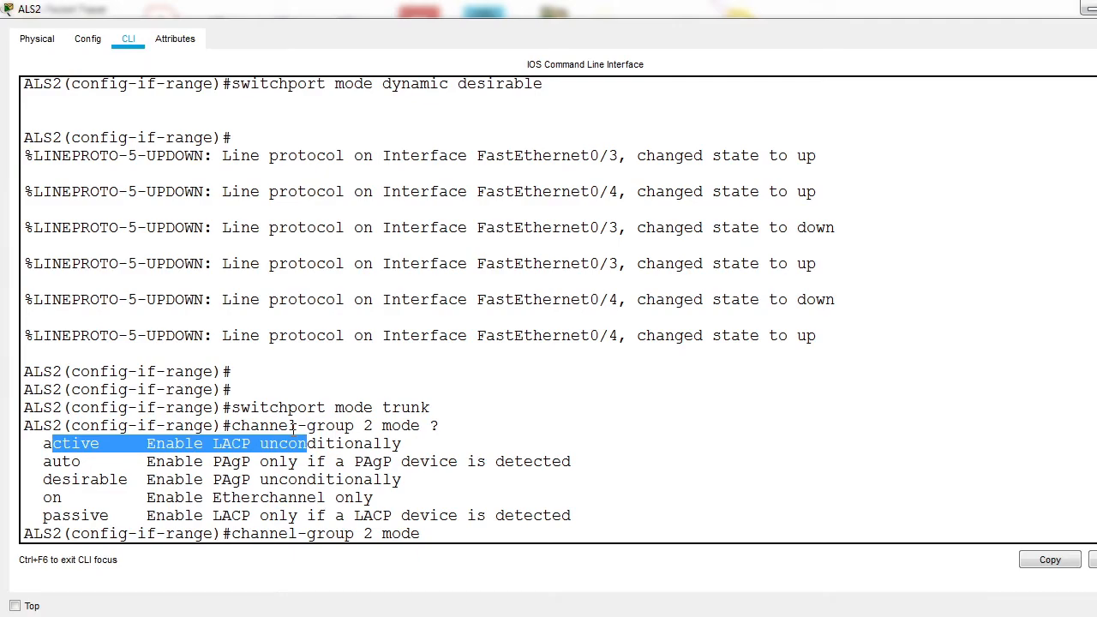
pyautogui.moveTo(45, 467); pyautogui.dragTo(95, 465)
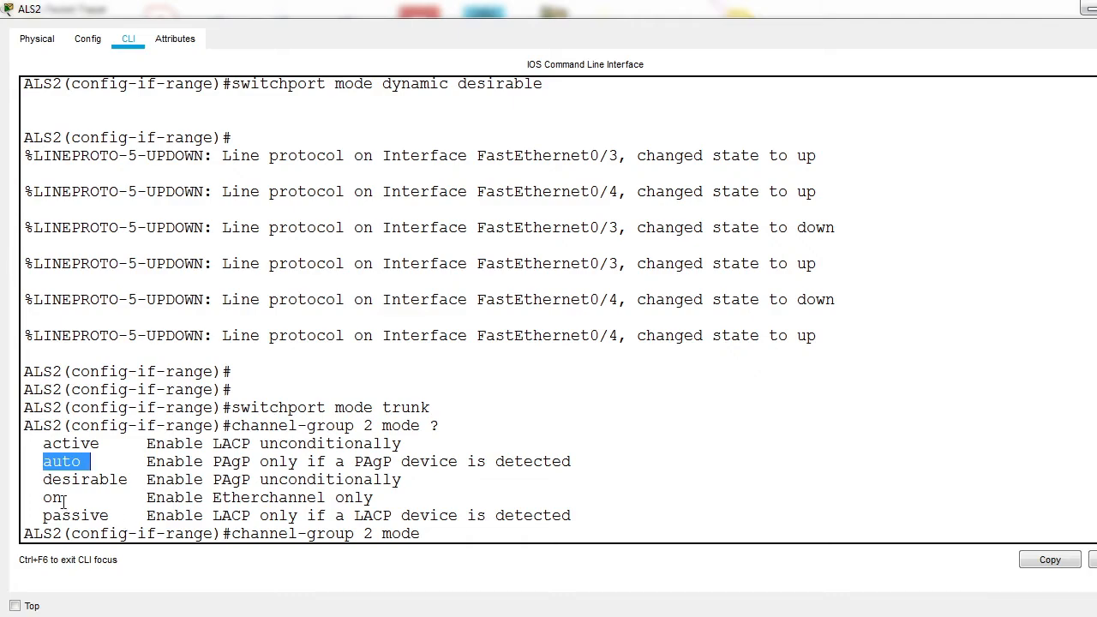
pyautogui.click(439, 537)
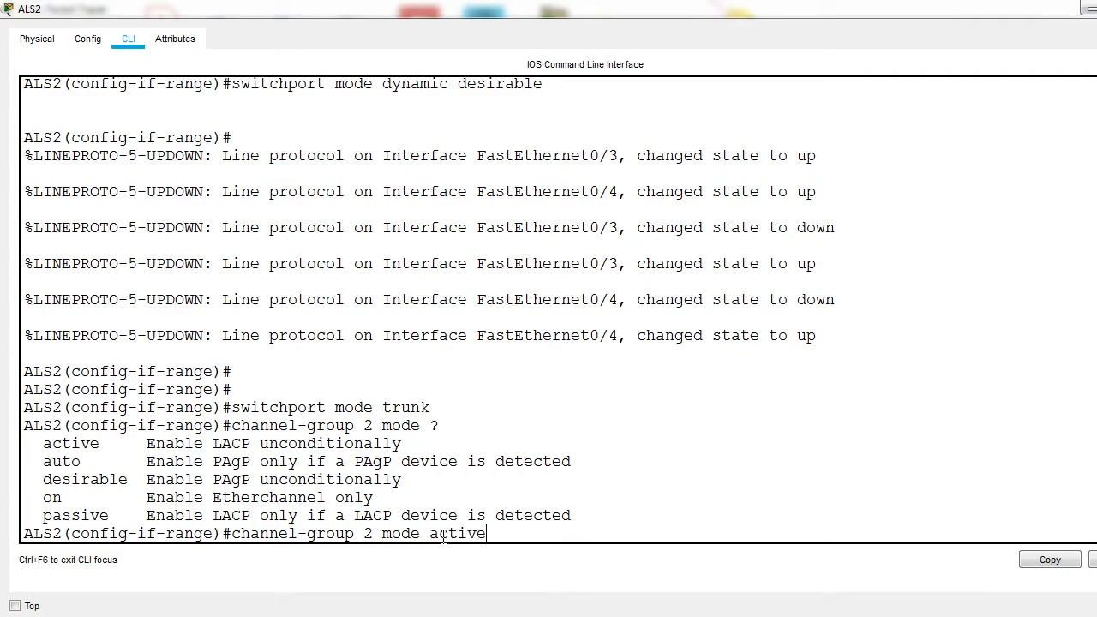
# Step: Assign ALS2's fa0/3-4 range to channel-group 2 in active mode and leave interface range configuration
pyautogui.write('active')
pyautogui.press('Return')
pyautogui.write('ex')
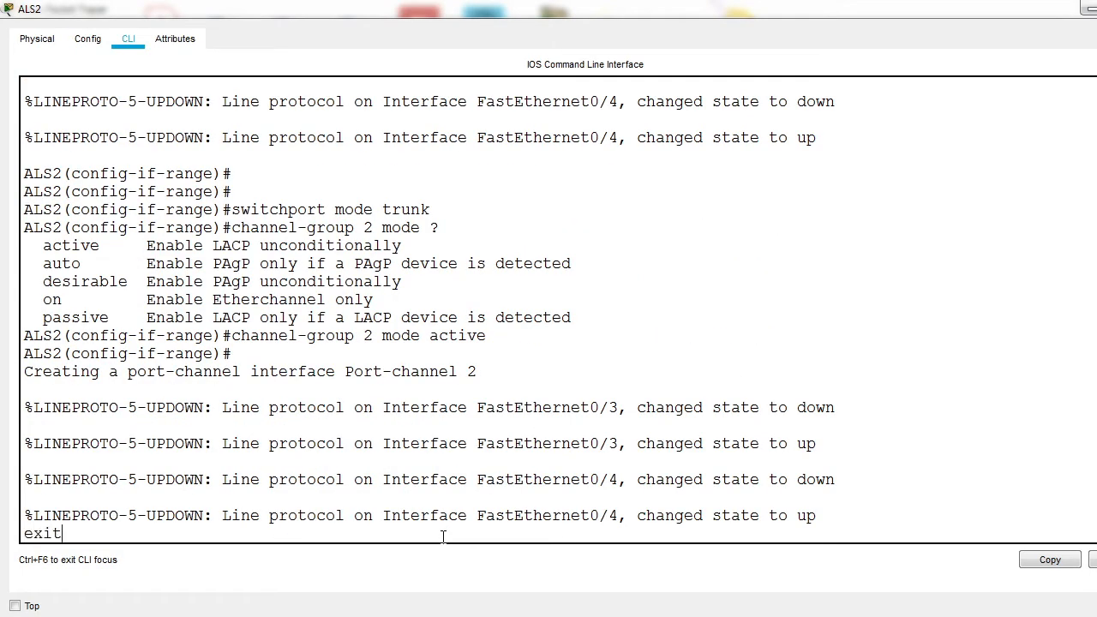
pyautogui.write('it')
pyautogui.press('Return')
# Step: Set interface port-channel 2 on ALS2 to switchport mode trunk and return to global configuration mode
pyautogui.write('int p')
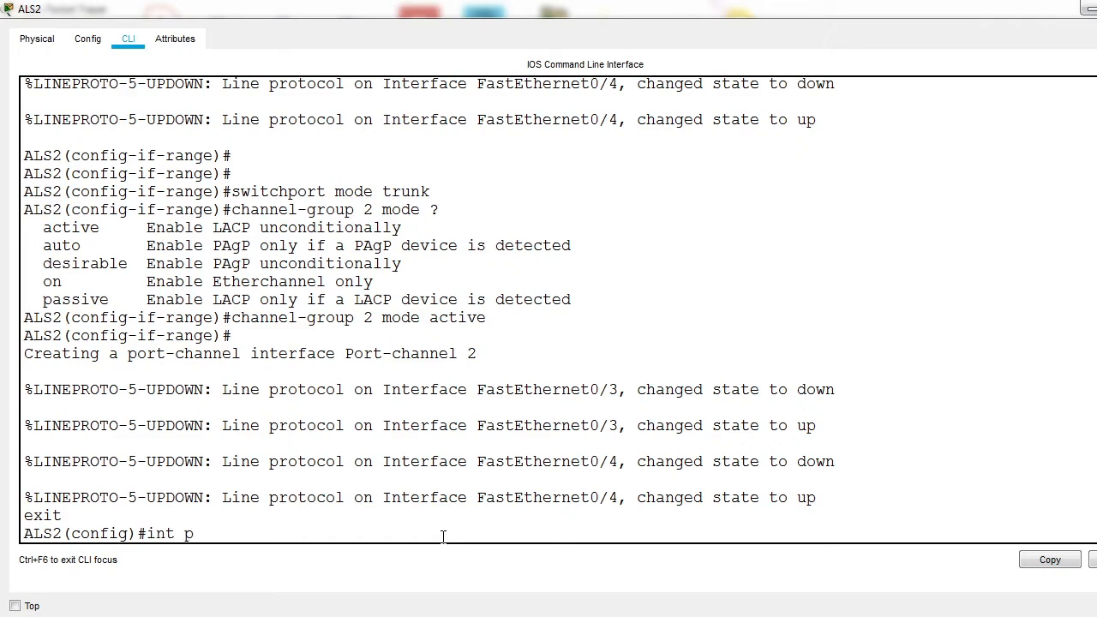
pyautogui.write('o')
pyautogui.press('Tab')
pyautogui.write('2')
pyautogui.press('Return')
pyautogui.write('switchport mo')
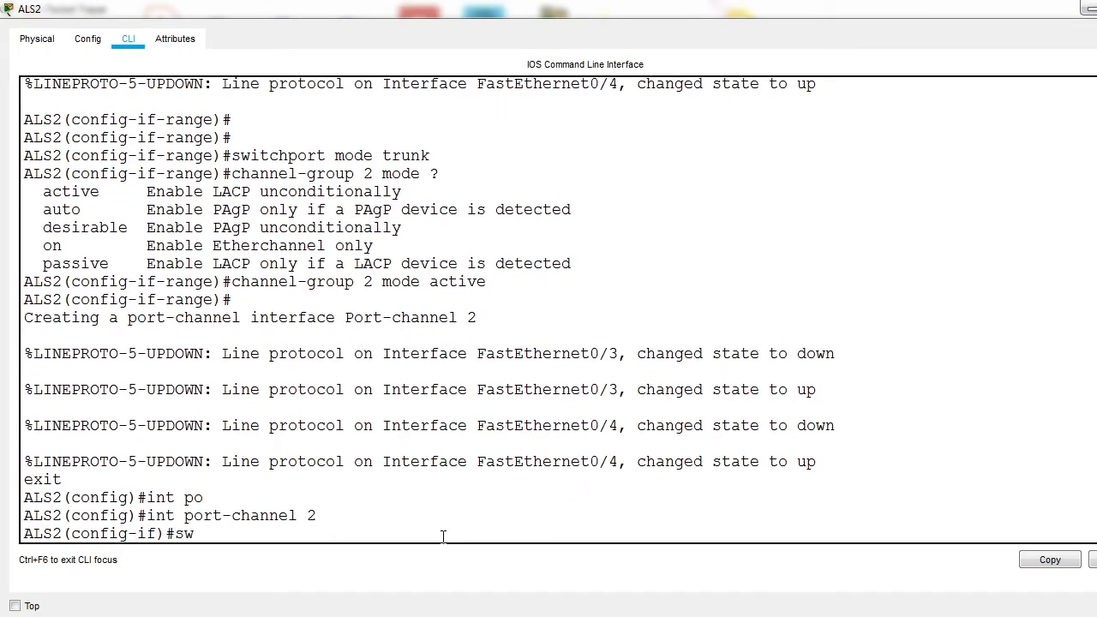
pyautogui.press('Tab')
pyautogui.write('mo')
pyautogui.press('Tab')
pyautogui.write('t')
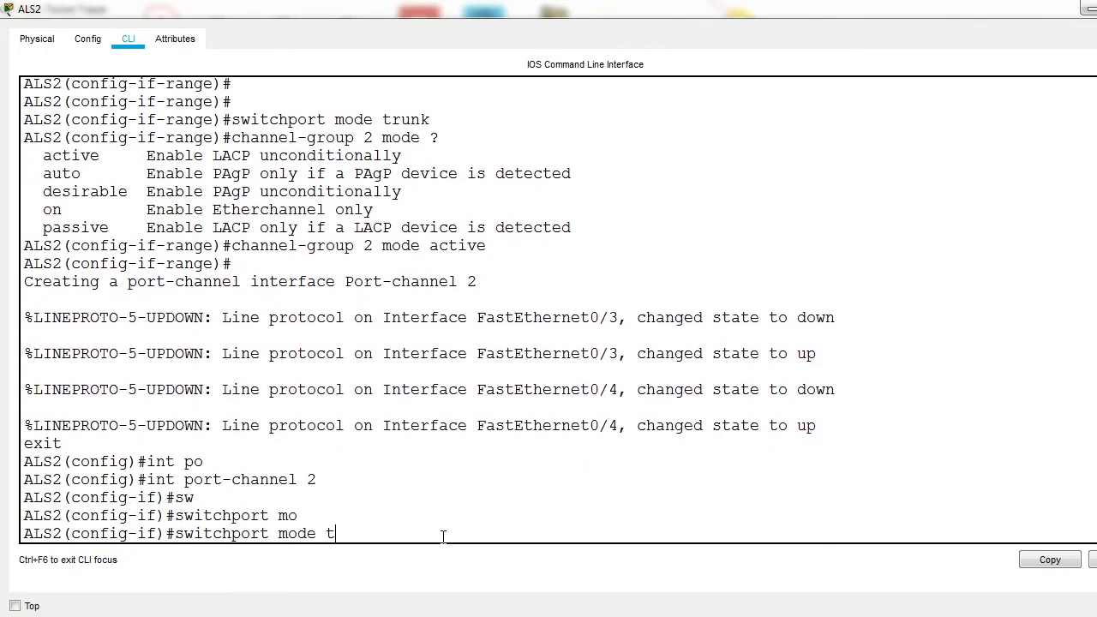
pyautogui.write('runk')
pyautogui.press('Tab')
pyautogui.press('Return')
pyautogui.write('exit')
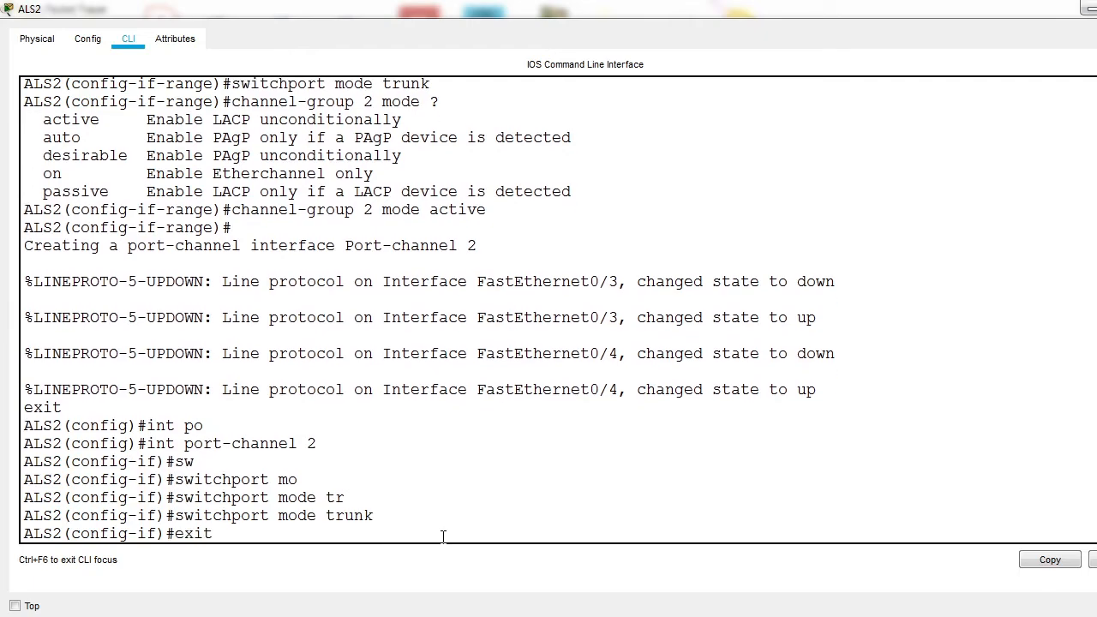
pyautogui.press('Return')
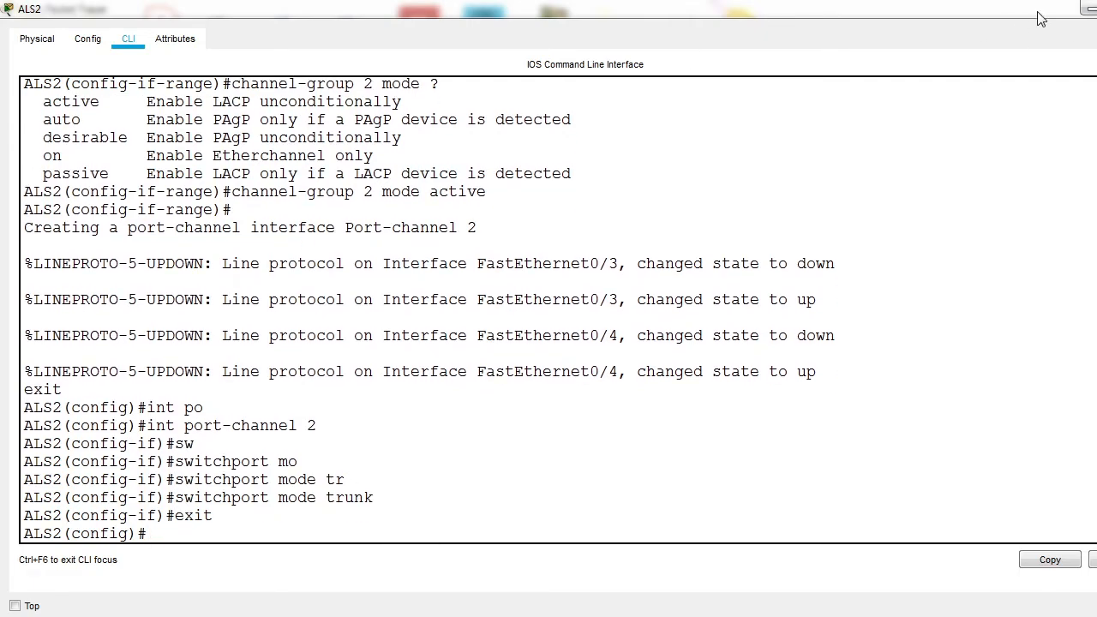
# Step: Switch from ALS2 to the DLS2 command line and enter global configuration mode
pyautogui.click(1087, 8)
pyautogui.click(618, 190)
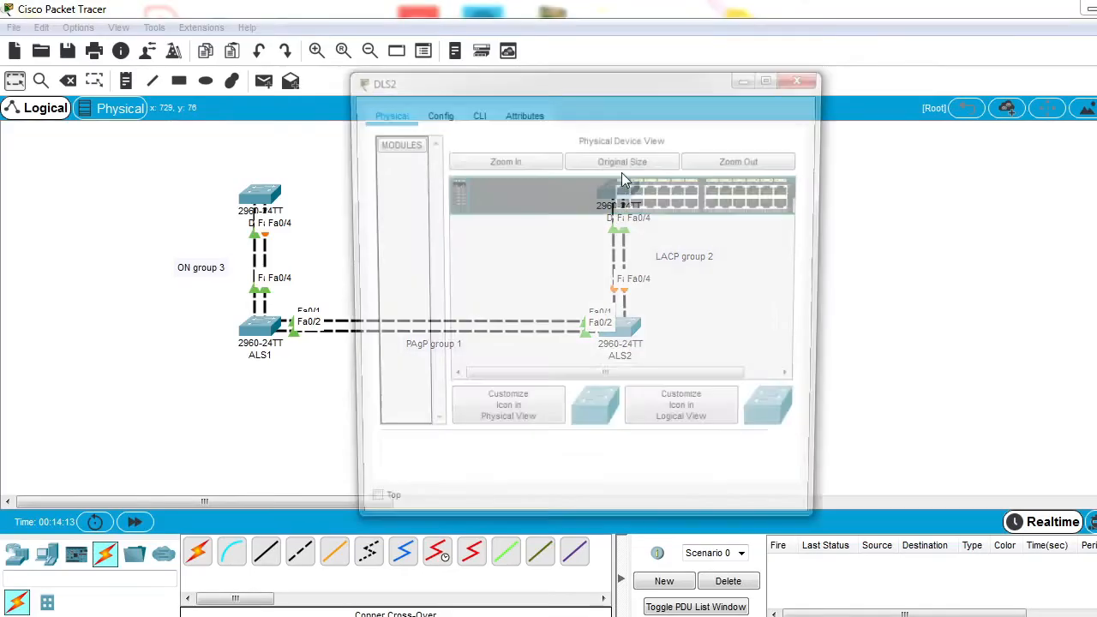
pyautogui.click(745, 75)
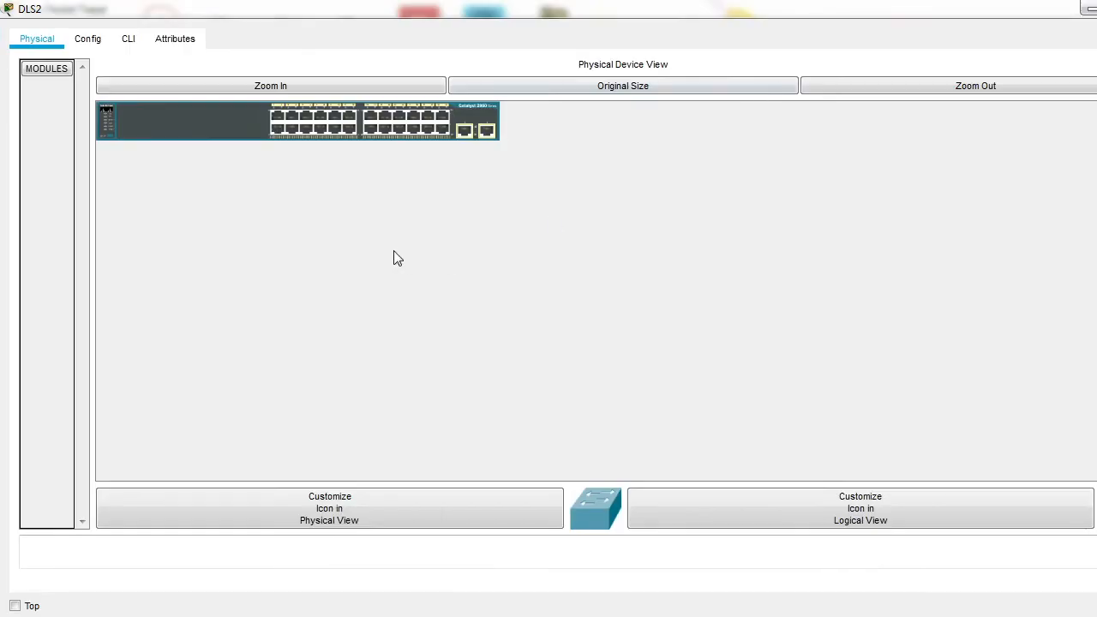
pyautogui.click(128, 38)
pyautogui.press('Return')
pyautogui.press('Return')
pyautogui.press('Return')
pyautogui.write('e')
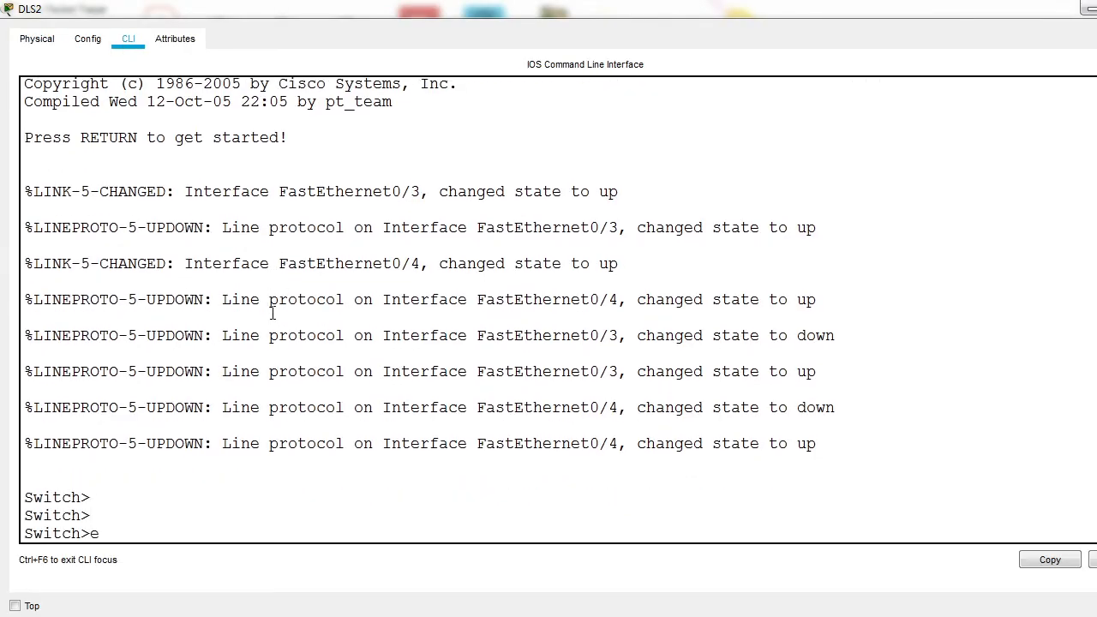
pyautogui.write('n')
pyautogui.press('Return')
pyautogui.write('conf t')
pyautogui.press('Return')
# Step: Set the switch's hostname to DLS2 and enter interface range configuration for fa0/3-4
pyautogui.write('hostname')
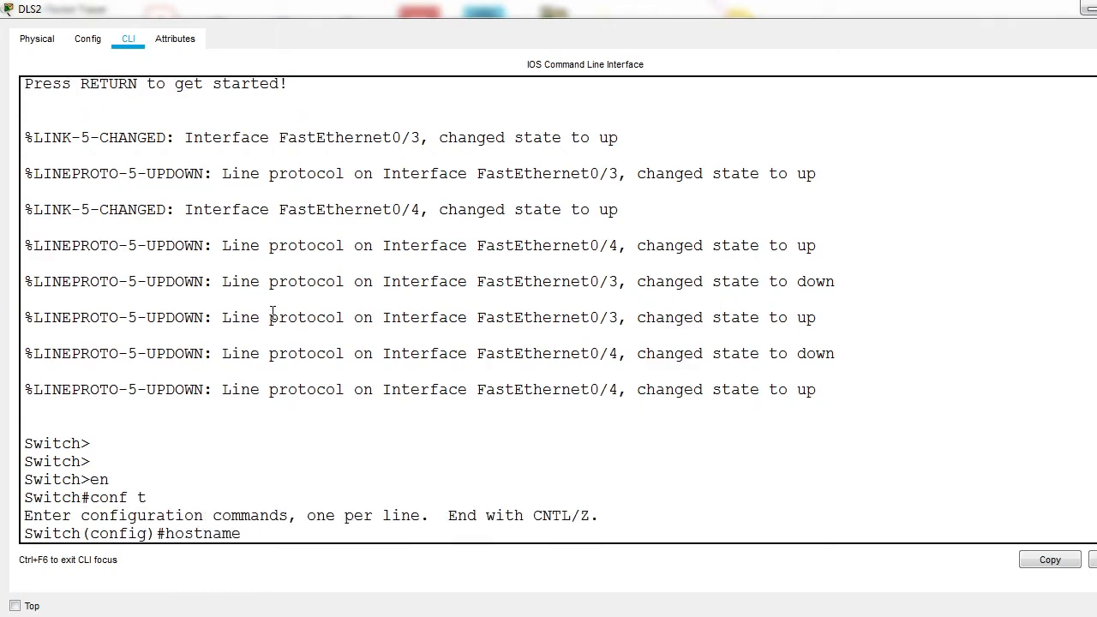
pyautogui.write(' DLS2')
pyautogui.press('Return')
pyautogui.write('int ra fa0')
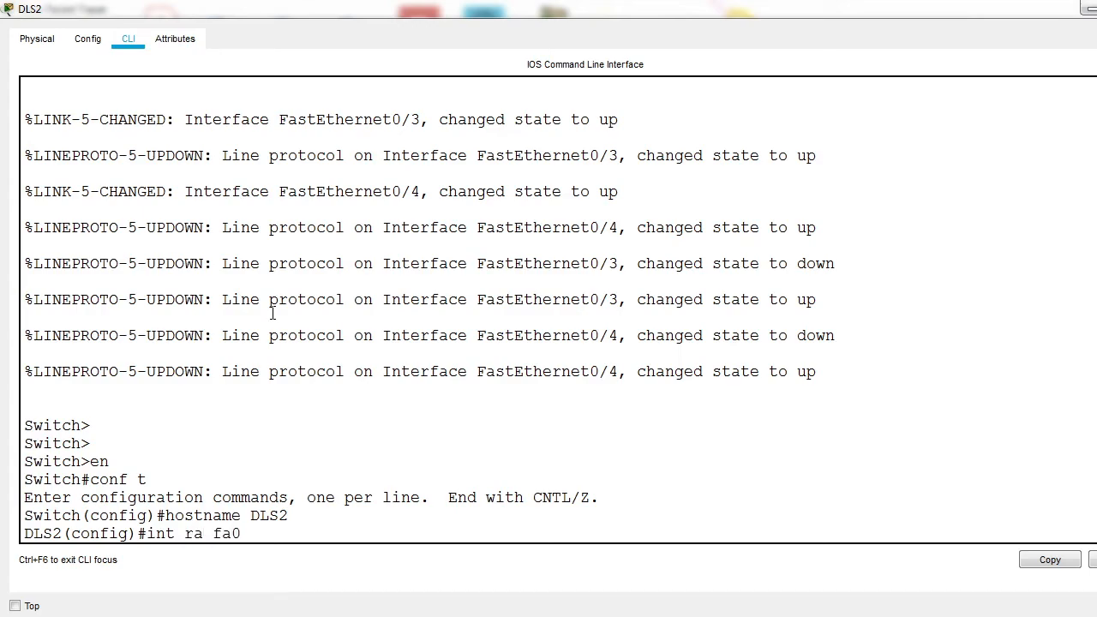
pyautogui.write('/3-4')
pyautogui.press('Return')
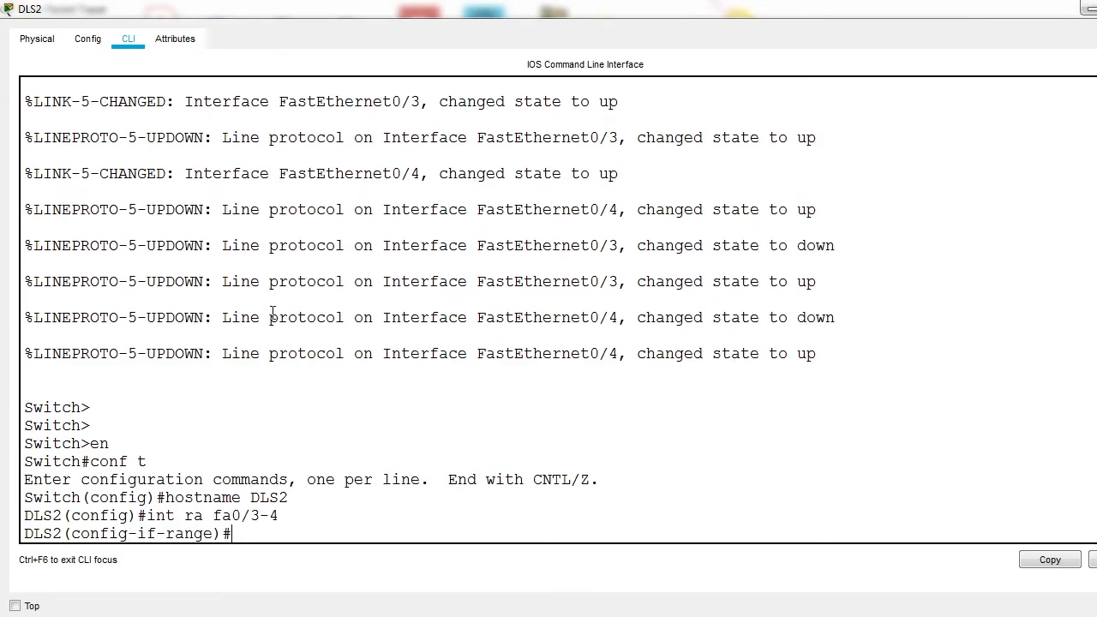
# Step: Review the earlier switchport and channel-group commands on ALS2's command line
pyautogui.click(1087, 8)
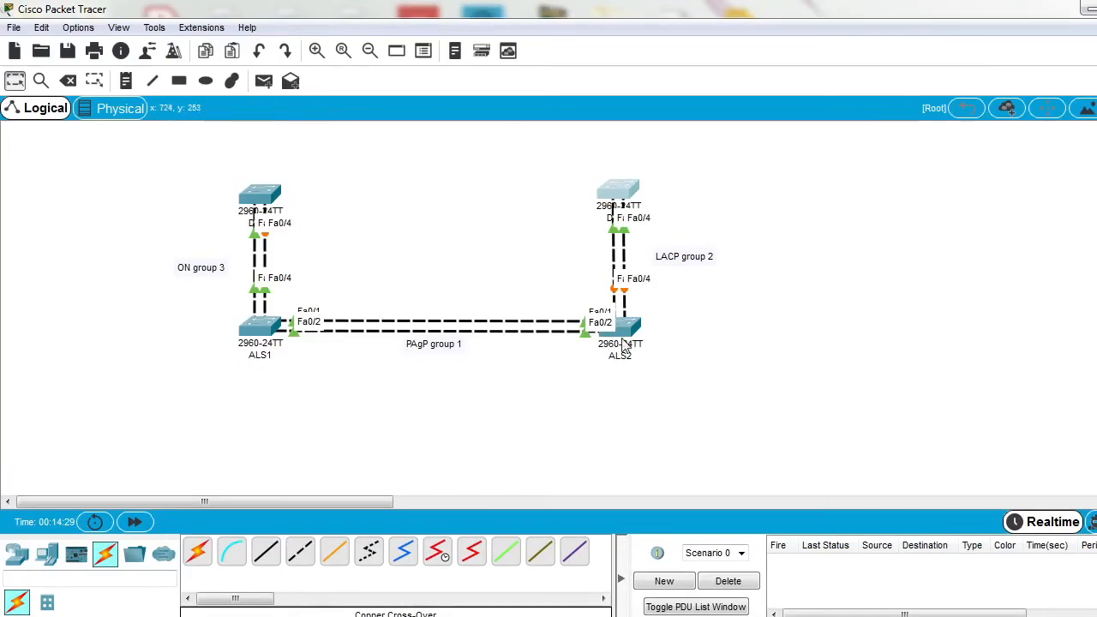
pyautogui.click(627, 334)
pyautogui.click(772, 79)
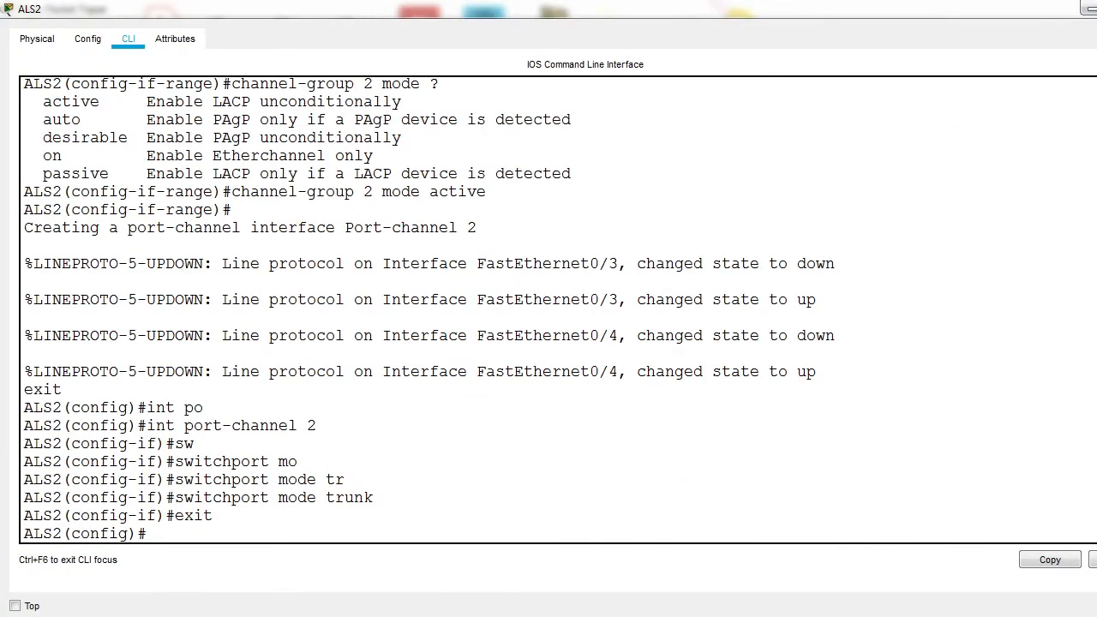
pyautogui.scroll(6, 428, 308)
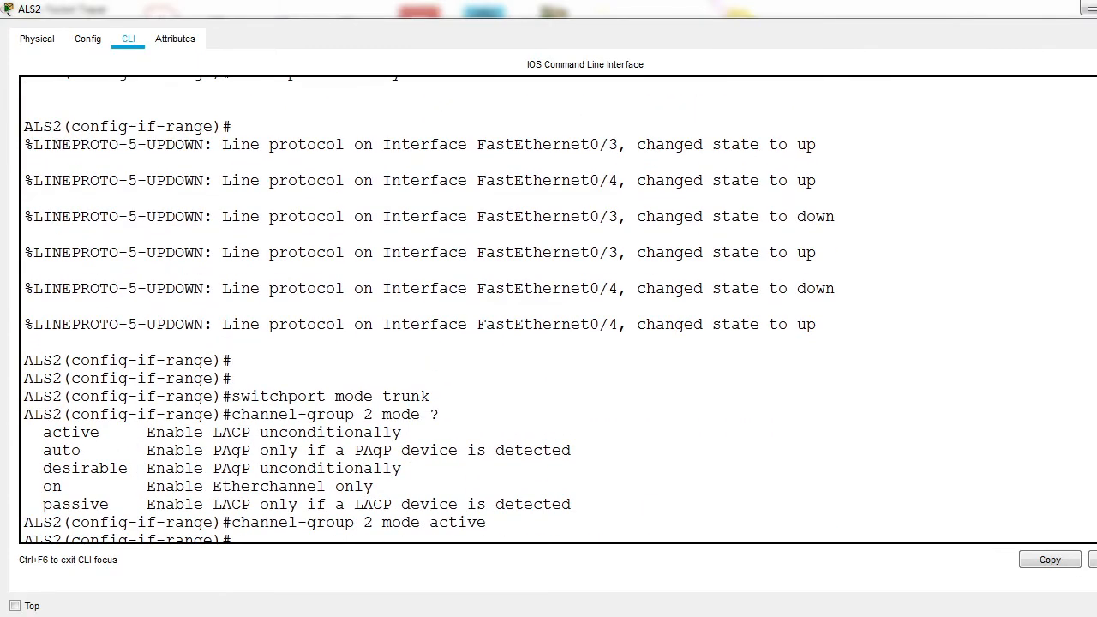
pyautogui.scroll(3, 359, 265)
pyautogui.moveTo(222, 226); pyautogui.dragTo(233, 299)
pyautogui.click(1087, 8)
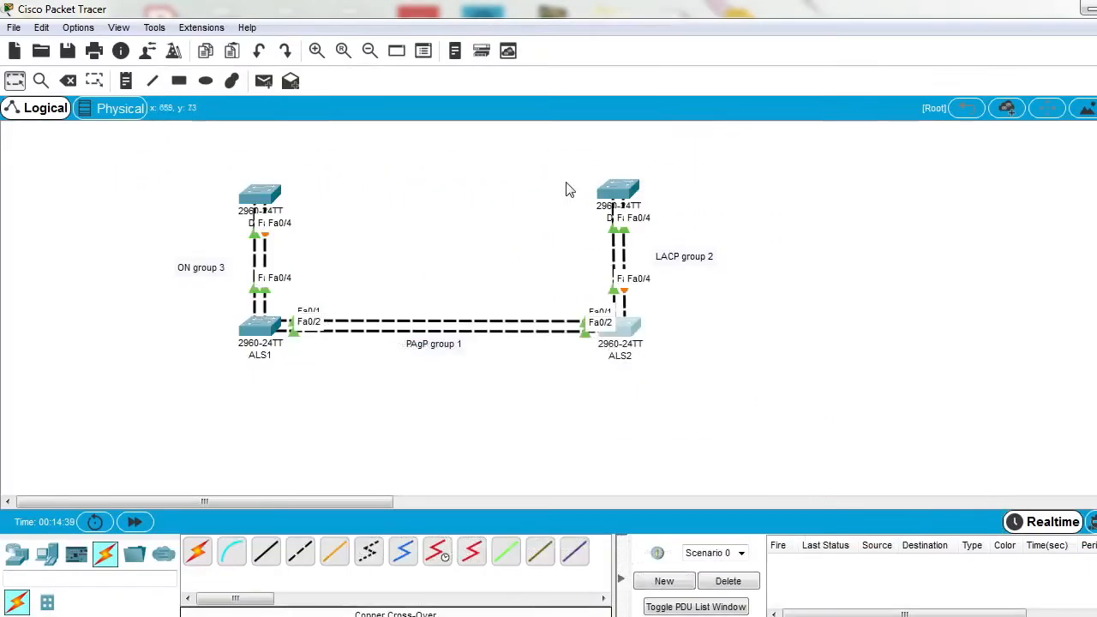
# Step: Return to DLS2's command line and set the switchport mode of its fa0/3-4 range to dynamic desirable
pyautogui.click(611, 197)
pyautogui.click(786, 97)
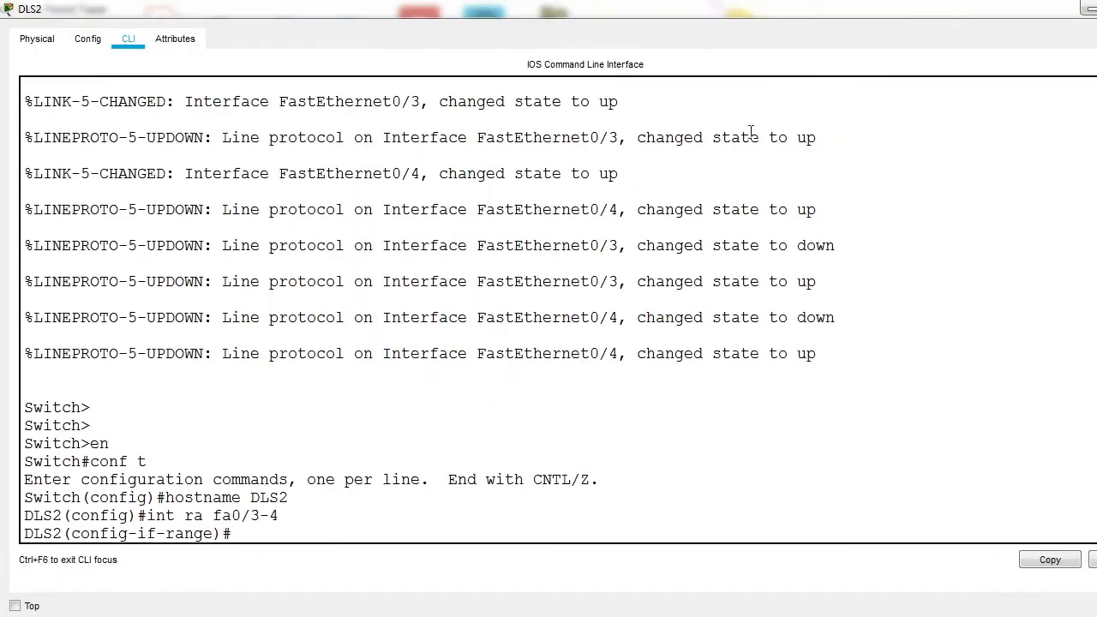
pyautogui.write('w')
pyautogui.press('Tab')
pyautogui.write('m')
pyautogui.press('Tab')
pyautogui.write('d')
pyautogui.press('Tab')
pyautogui.write('de')
pyautogui.press('Tab')
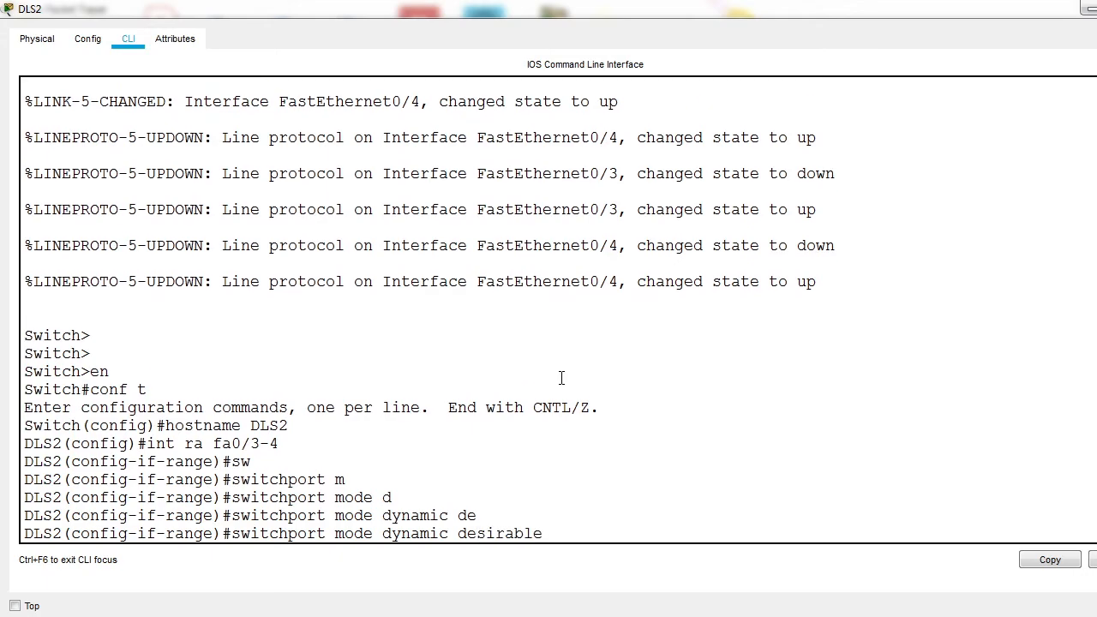
pyautogui.press('Return')
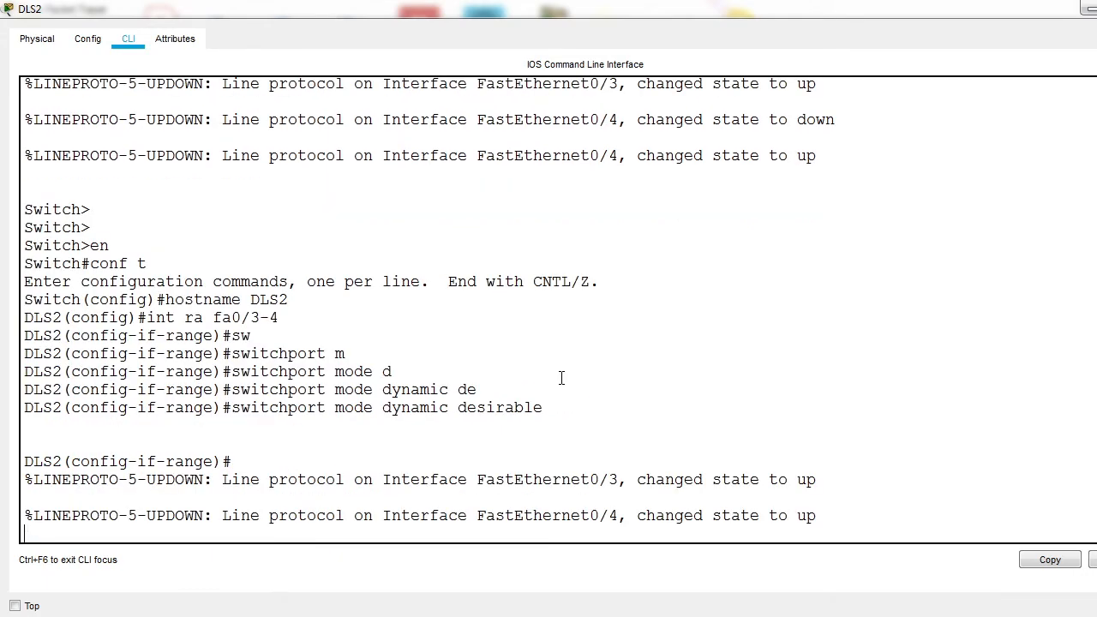
pyautogui.press('Return')
pyautogui.press('Return')
pyautogui.press('Return')
# Step: Set the switchport mode of DLS2's fa0/3-4 range to trunk
pyautogui.write('sw')
pyautogui.press('Tab')
pyautogui.write('m')
pyautogui.press('Tab')
pyautogui.write('t')
pyautogui.press('Tab')
pyautogui.press('Return')
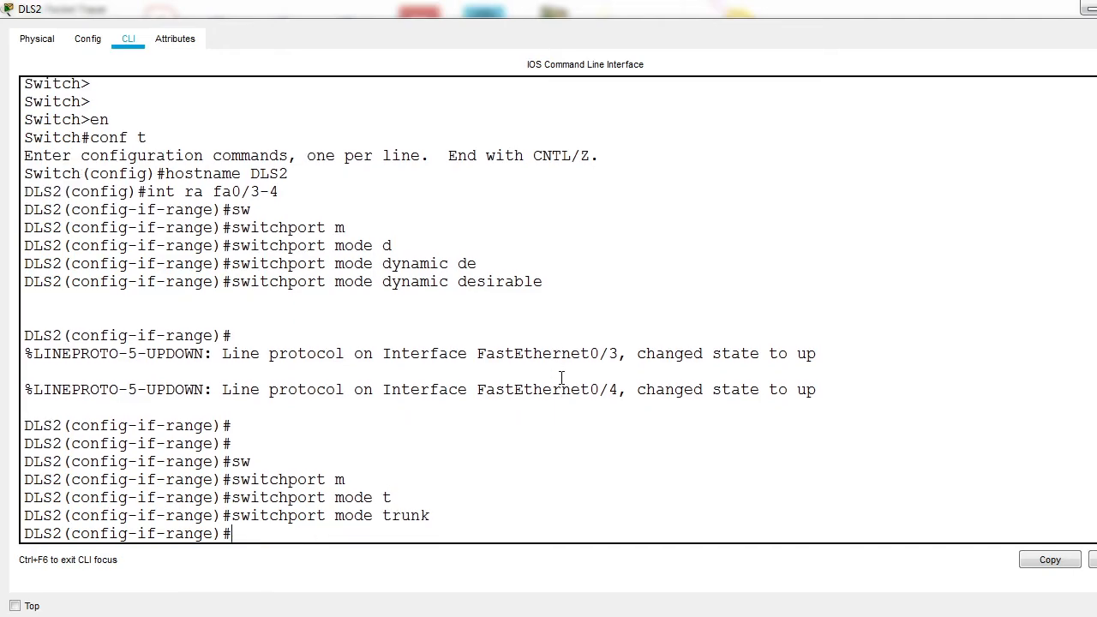
# Step: Assign DLS2's fa0/3-4 range to channel-group 2 in passive mode
pyautogui.write('channel-gr')
pyautogui.press('Tab')
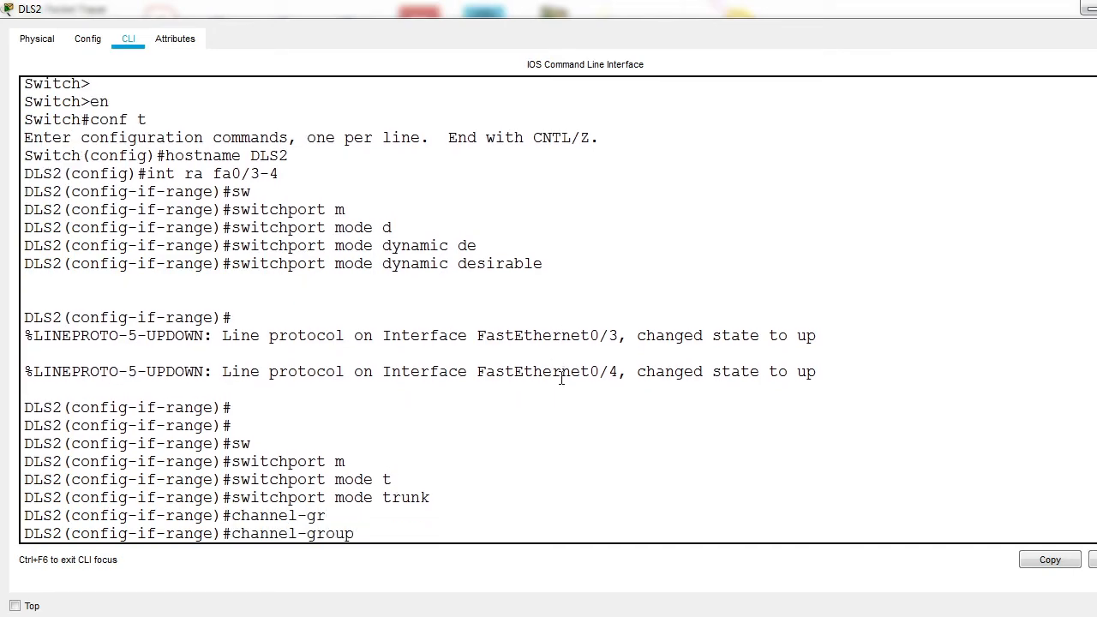
pyautogui.write('2 mode')
pyautogui.press('Tab')
pyautogui.write('ac')
pyautogui.press('Tab')
pyautogui.press('BackSpace')
pyautogui.press('BackSpace')
pyautogui.press('BackSpace')
pyautogui.press('BackSpace')
pyautogui.press('BackSpace')
pyautogui.press('BackSpace')
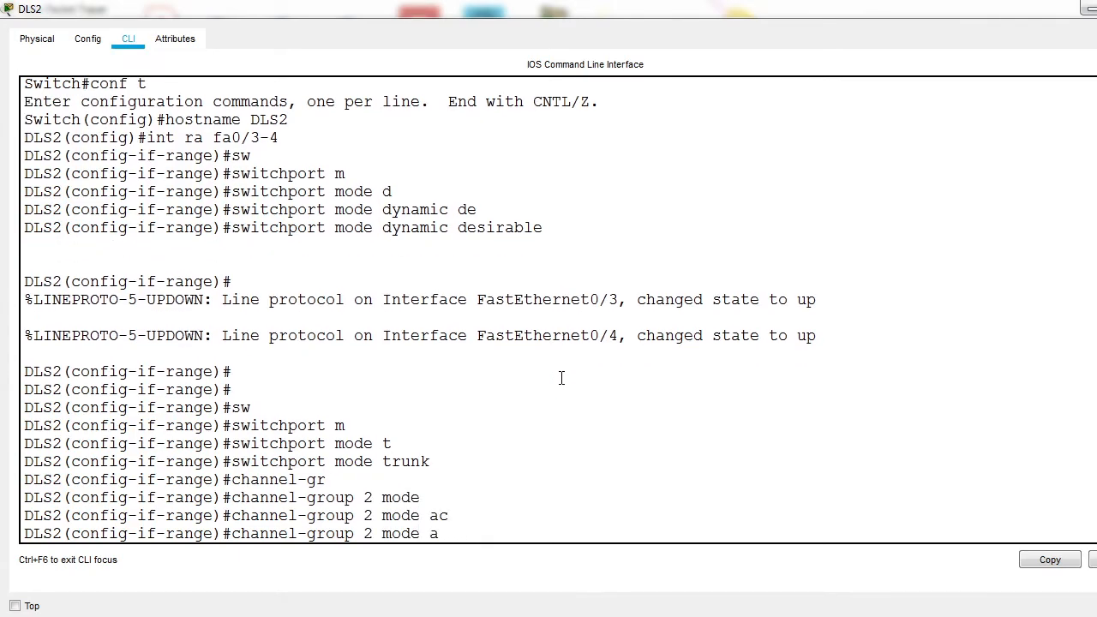
pyautogui.write('pa')
pyautogui.press('Tab')
pyautogui.press('Return')
# Step: Set the switchport mode of DLS2's port-channel 2 interface to trunk and return to global configuration mode
pyautogui.write('exit')
pyautogui.press('Return')
pyautogui.write('int')
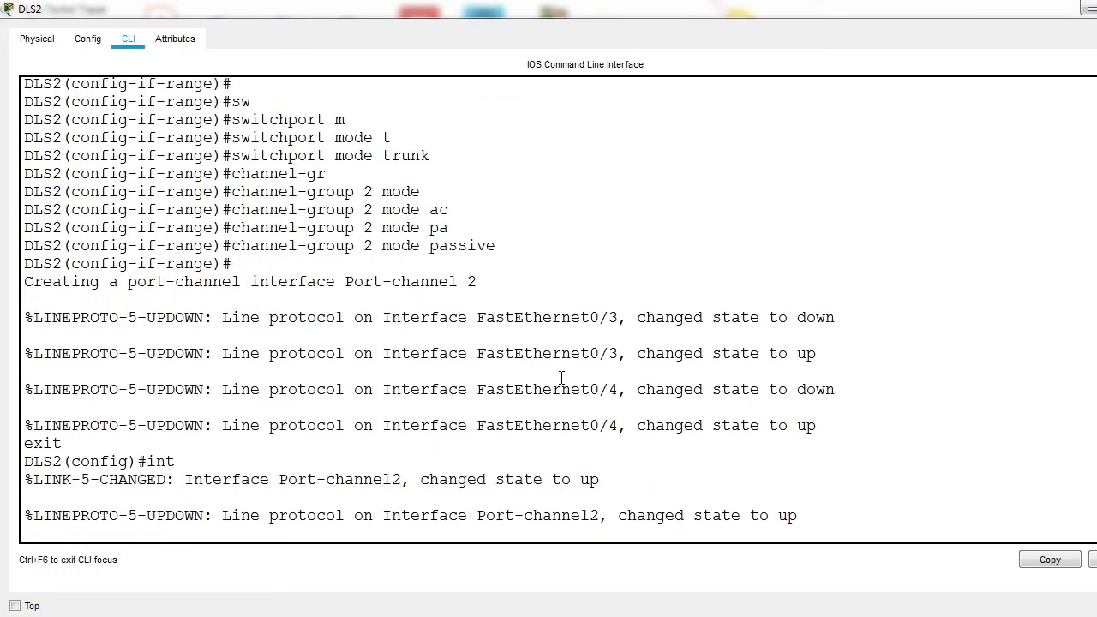
pyautogui.write(' po')
pyautogui.press('Tab')
pyautogui.write('2')
pyautogui.press('Return')
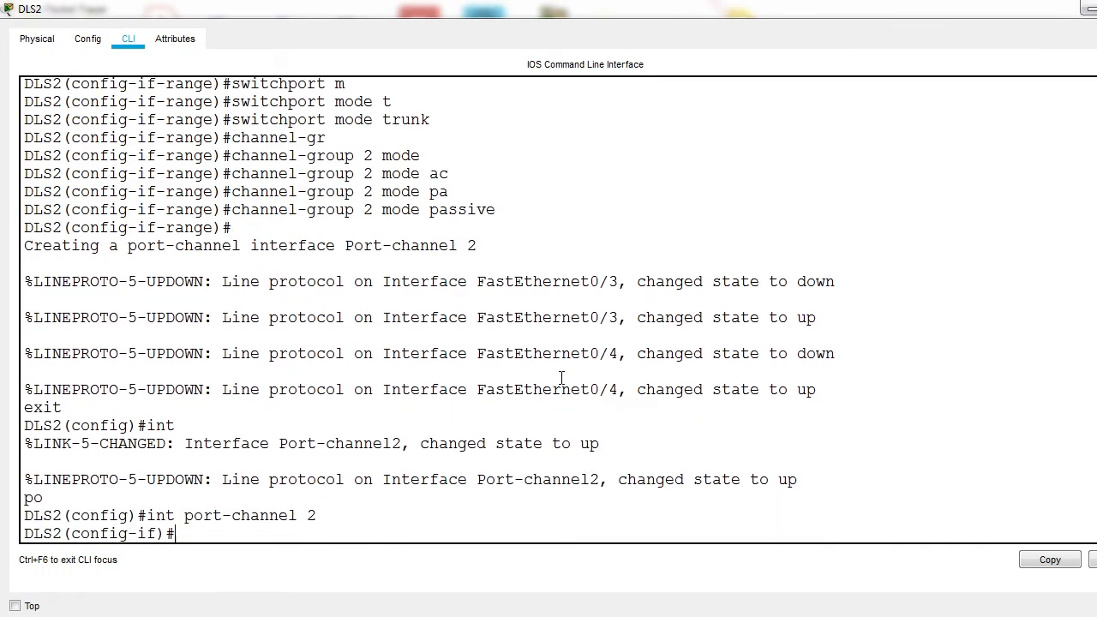
pyautogui.write('sw')
pyautogui.press('Tab')
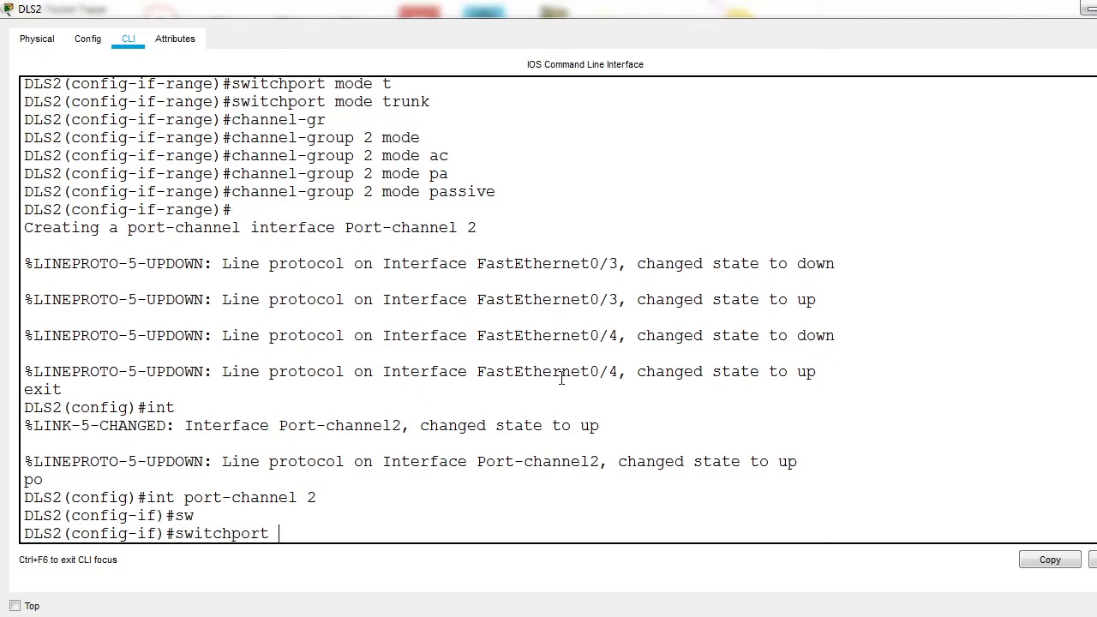
pyautogui.write('m')
pyautogui.press('Tab')
pyautogui.write('t')
pyautogui.press('Tab')
pyautogui.press('Return')
pyautogui.write('ex')
pyautogui.press('Return')
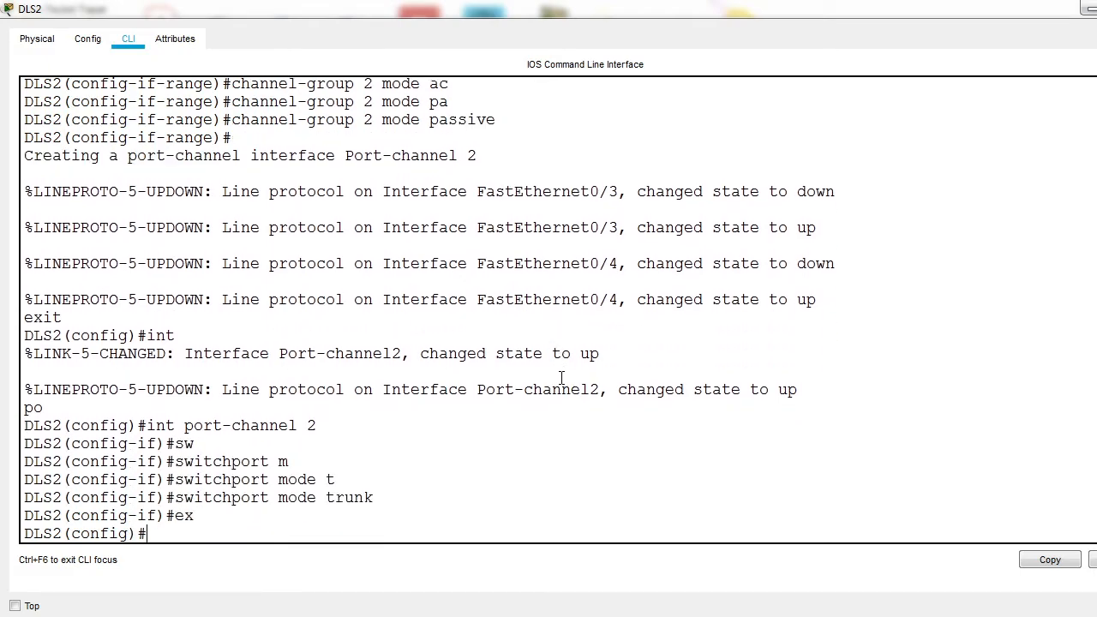
# Step: Leave configuration mode on DLS2 and display its EtherChannel summary
pyautogui.moveTo(412, 390); pyautogui.dragTo(554, 416)
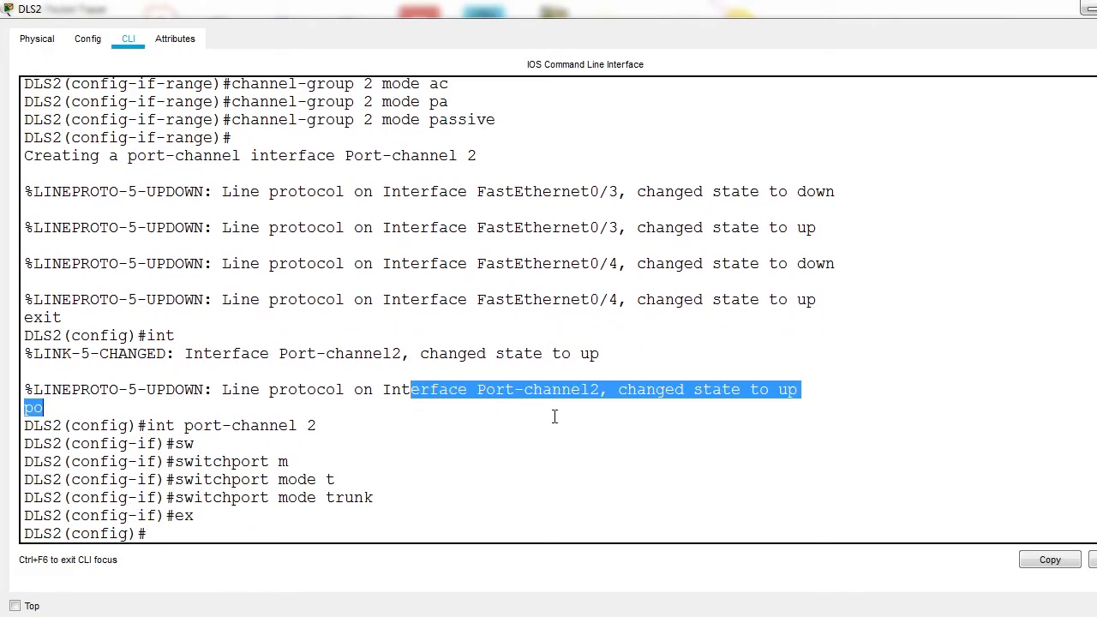
pyautogui.hotkey('ctrl', 'z')
pyautogui.press('Return')
pyautogui.press('Return')
pyautogui.write('shpw')
pyautogui.press('BackSpace')
pyautogui.press('BackSpace')
pyautogui.write('ow eth')
pyautogui.press('Tab')
pyautogui.write('su')
pyautogui.press('Tab')
pyautogui.press('Return')
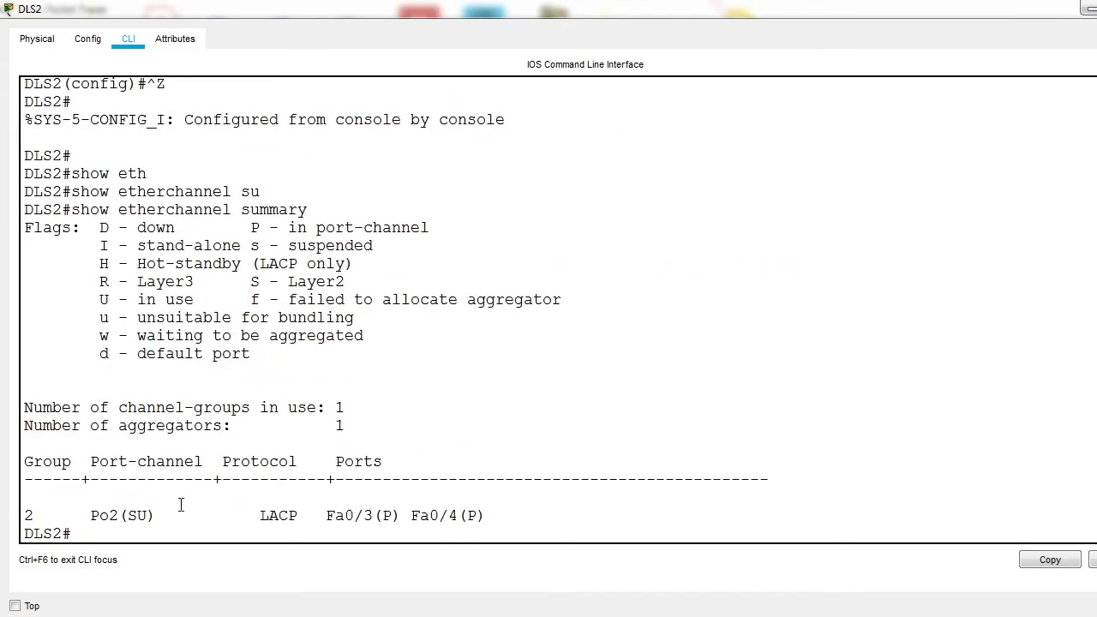
# Step: Examine the port-channel status, flag meanings, protocol and member ports in DLS2's EtherChannel summary
pyautogui.moveTo(82, 515); pyautogui.dragTo(158, 519)
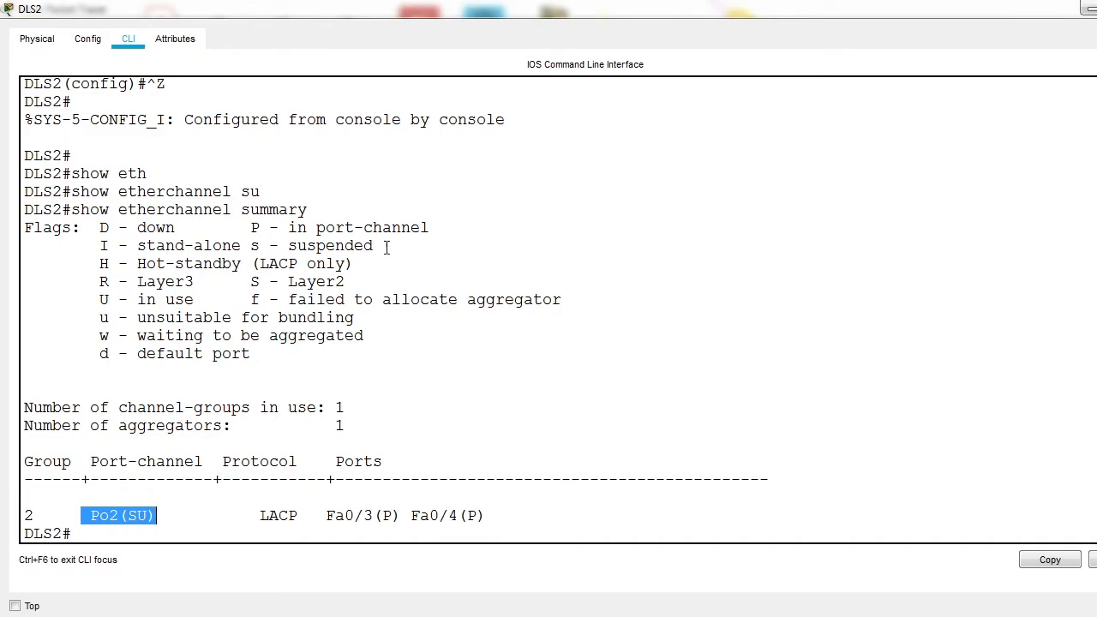
pyautogui.moveTo(243, 281); pyautogui.dragTo(351, 284)
pyautogui.moveTo(89, 300); pyautogui.dragTo(152, 319)
pyautogui.moveTo(288, 516); pyautogui.dragTo(456, 524)
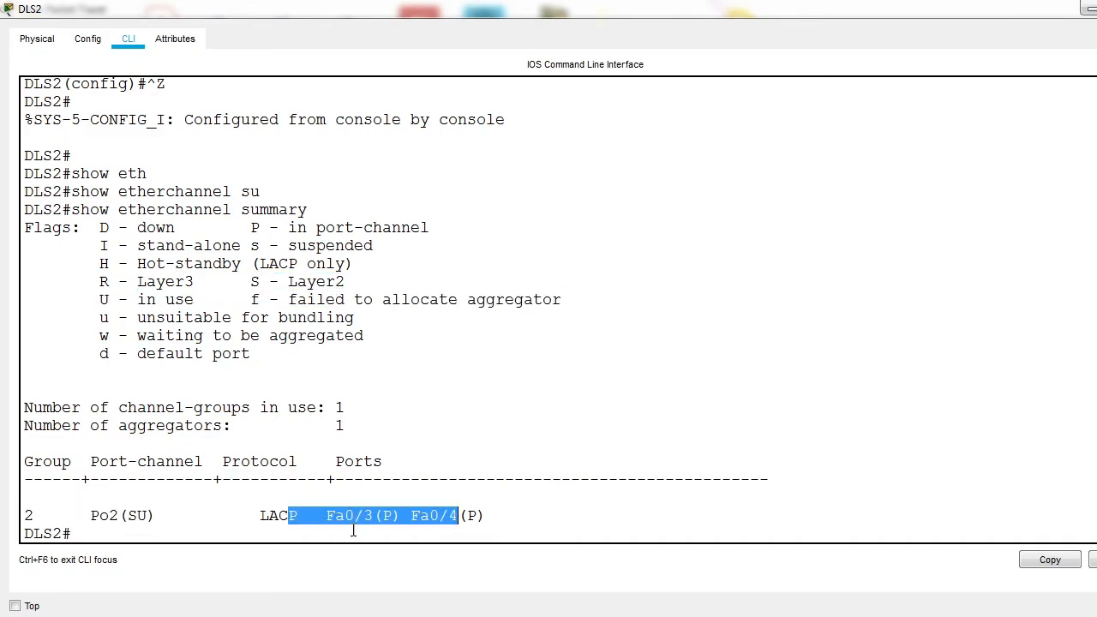
pyautogui.moveTo(297, 517); pyautogui.dragTo(269, 518)
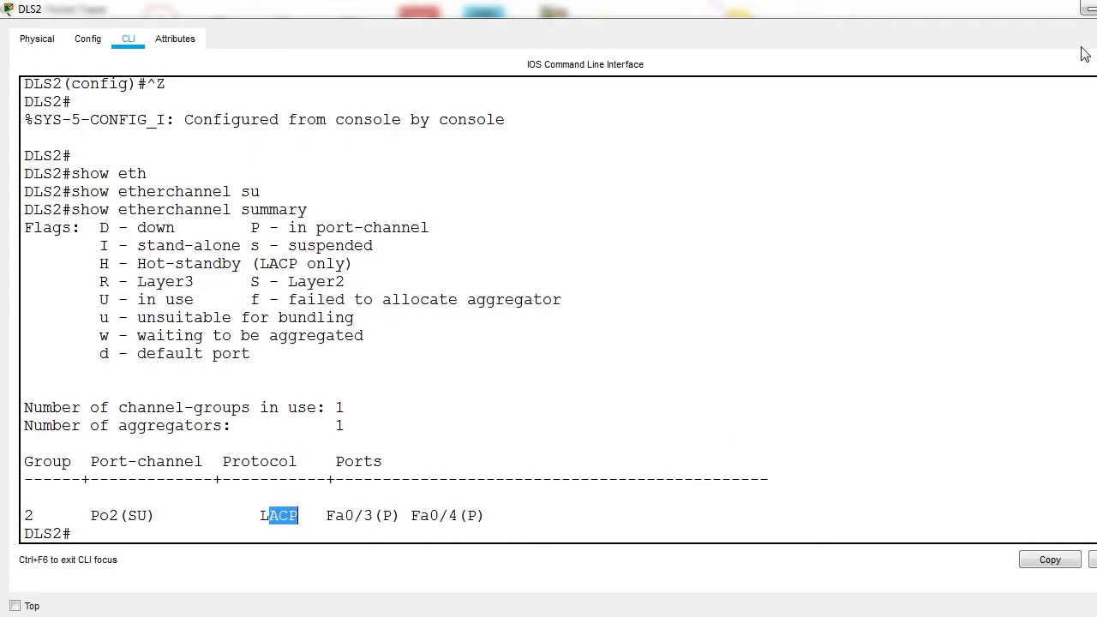
# Step: Display the EtherChannel summary on ALS2's command line and examine the rows for groups 1 and 2
pyautogui.click(1087, 8)
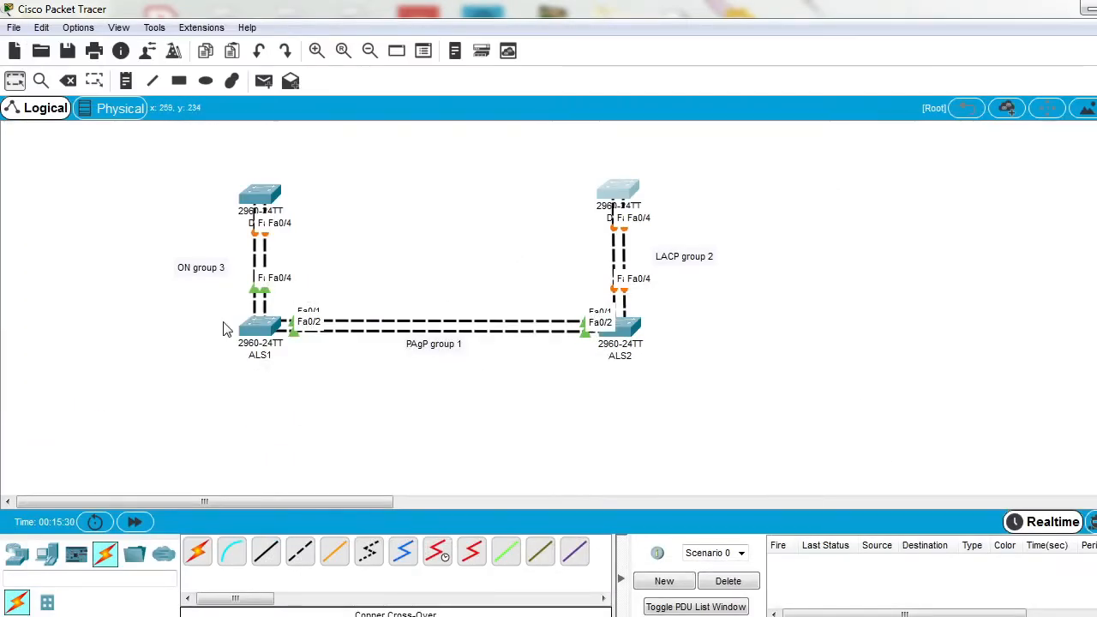
pyautogui.click(623, 330)
pyautogui.click(772, 76)
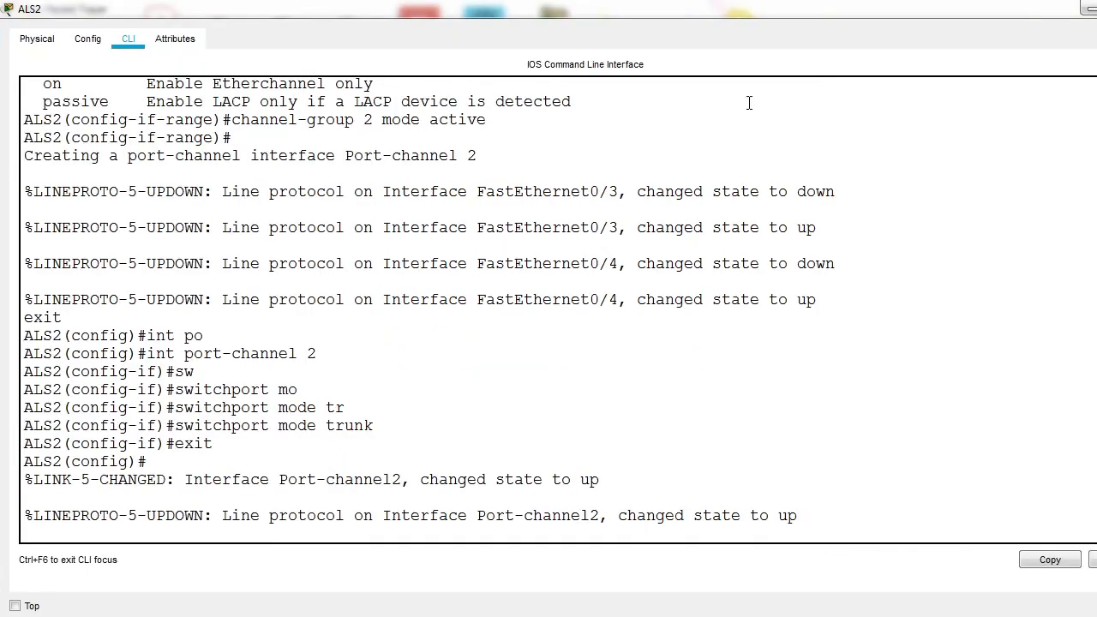
pyautogui.press('Return')
pyautogui.press('Return')
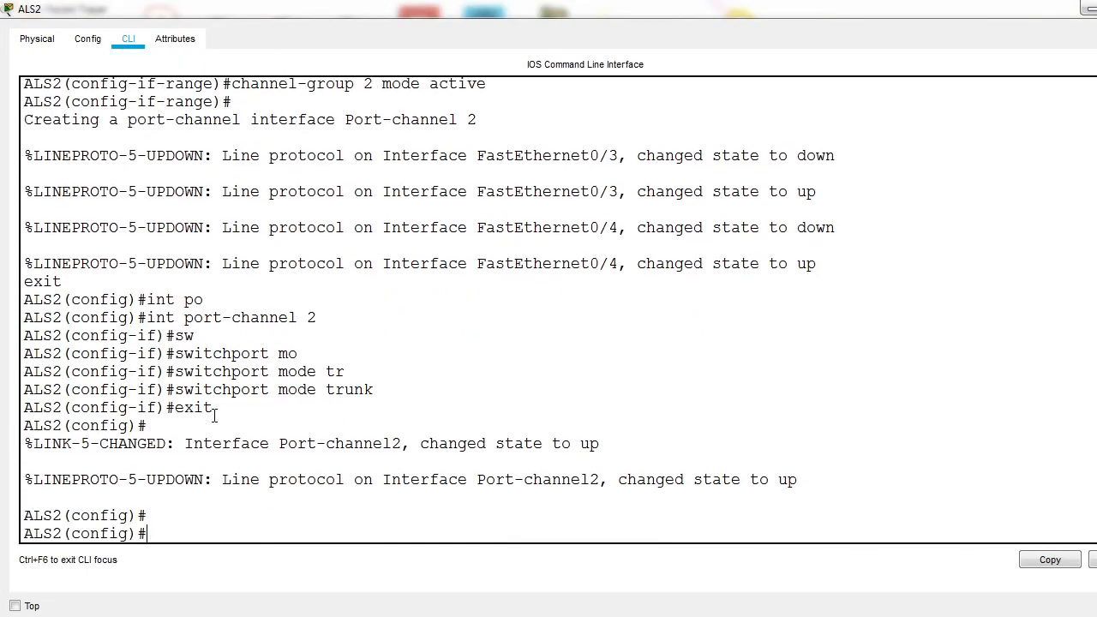
pyautogui.hotkey('ctrl', 'z')
pyautogui.press('Return')
pyautogui.press('Return')
pyautogui.press('Return')
pyautogui.write('show eth')
pyautogui.press('Tab')
pyautogui.write('s')
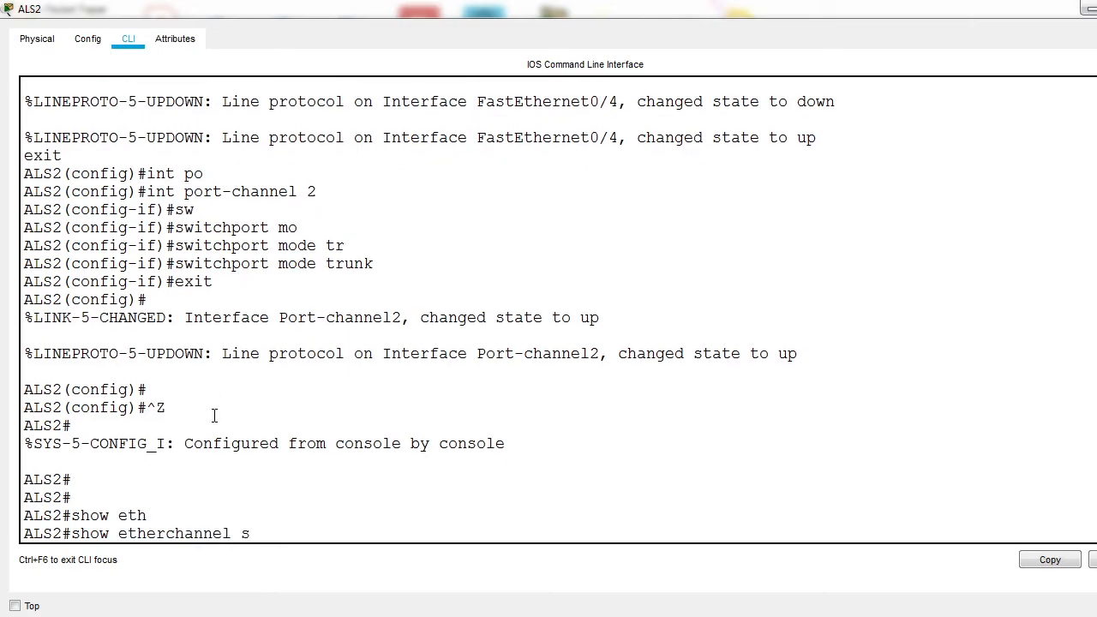
pyautogui.press('Tab')
pyautogui.press('Return')
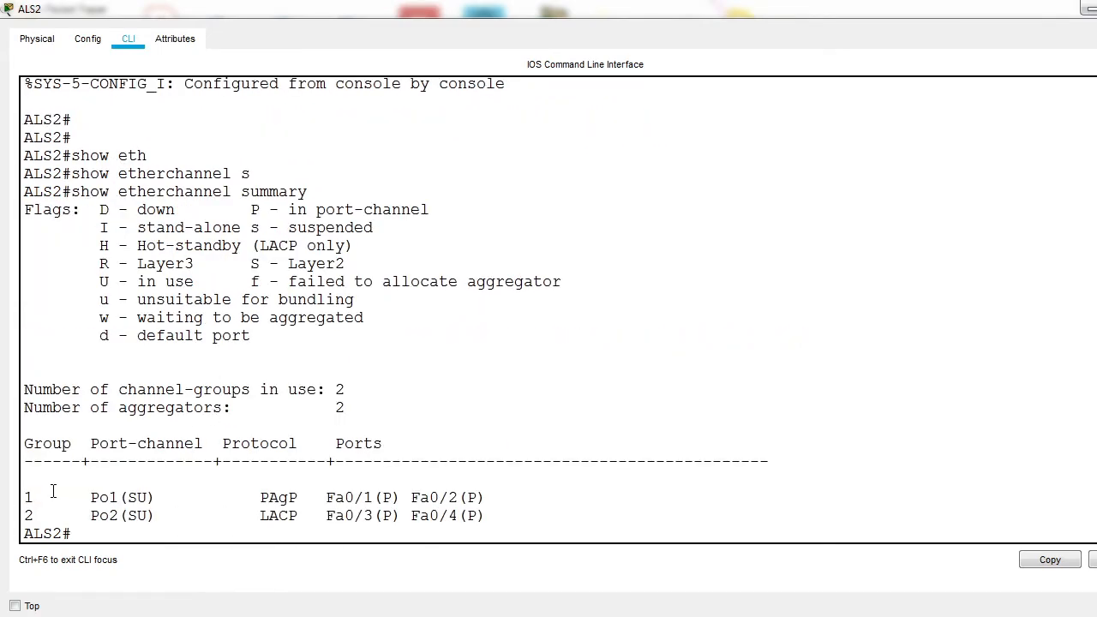
pyautogui.moveTo(32, 497); pyautogui.dragTo(307, 497)
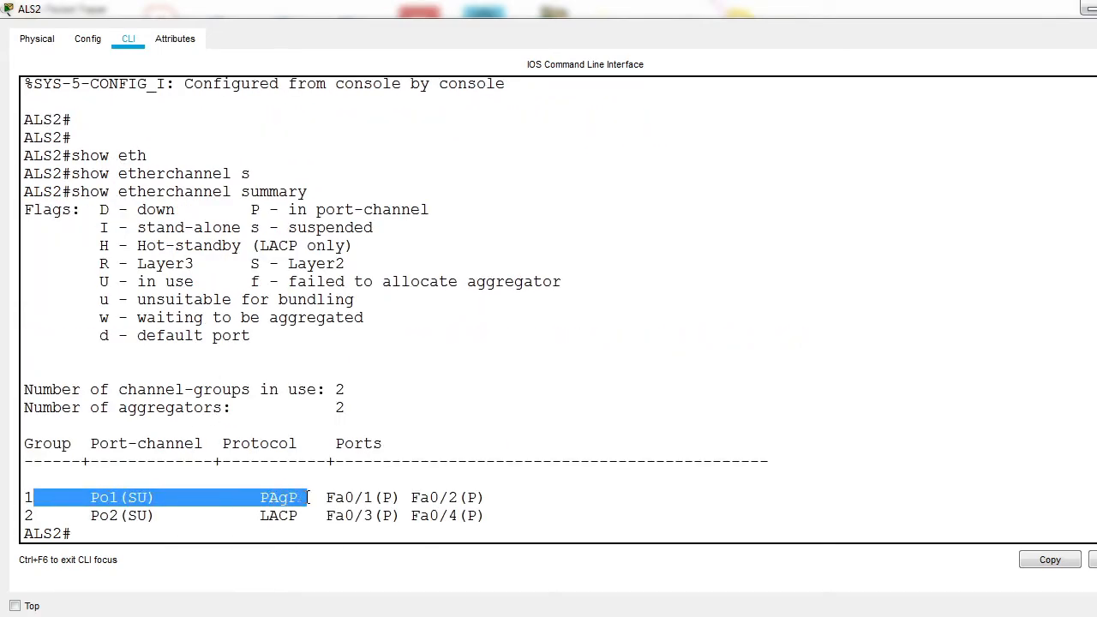
pyautogui.moveTo(72, 515); pyautogui.dragTo(312, 522)
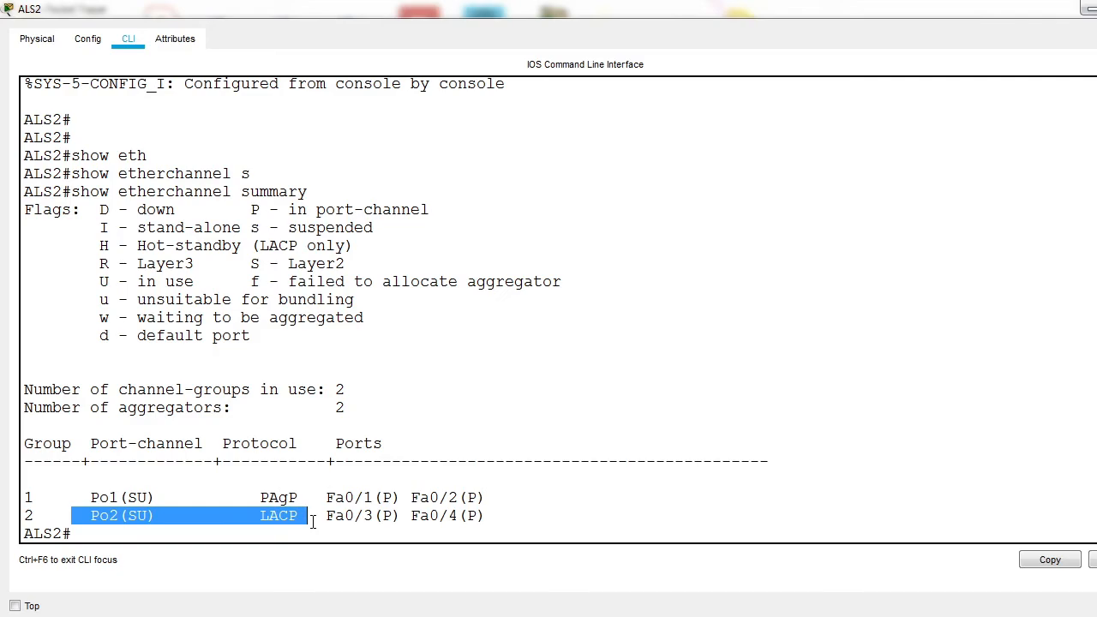
# Step: Switch to ALS1's command line and enter global configuration mode
pyautogui.click(1087, 9)
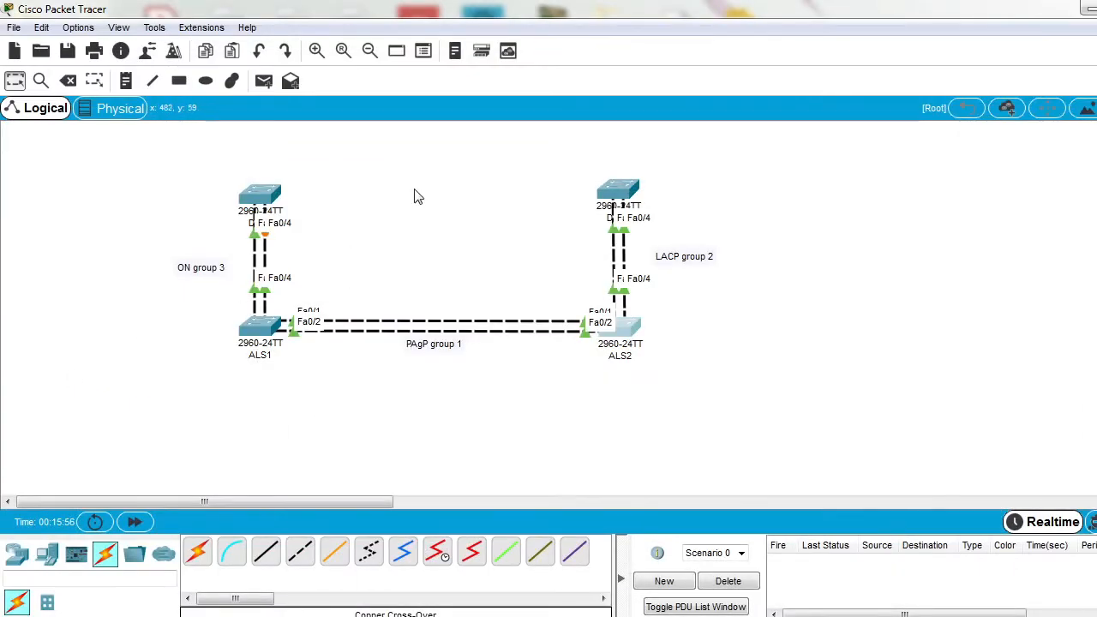
pyautogui.click(247, 326)
pyautogui.click(772, 76)
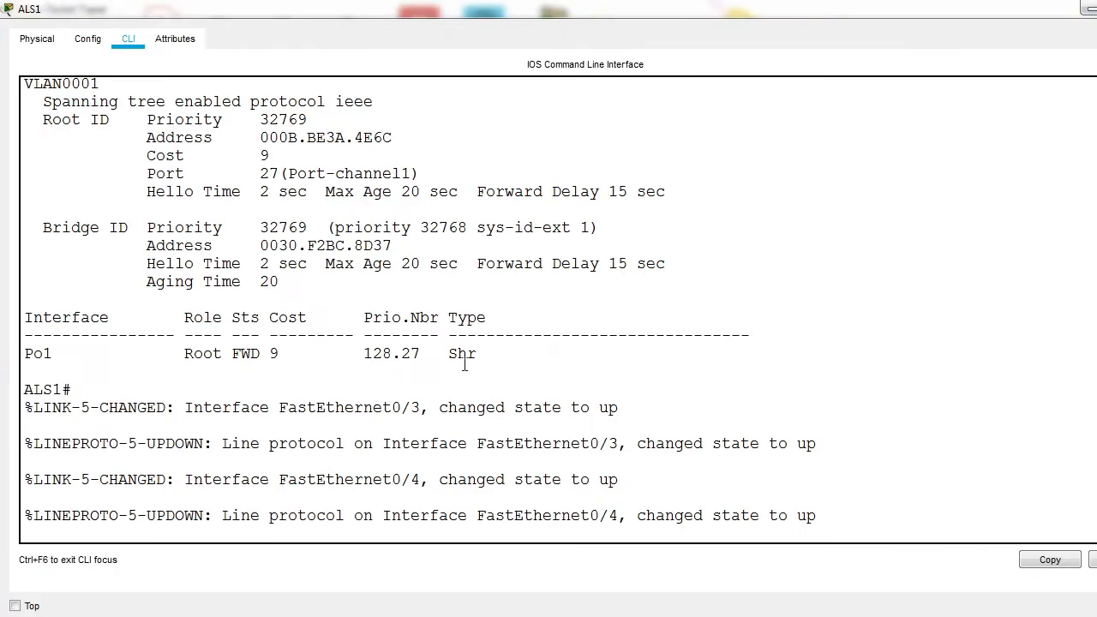
pyautogui.press('Return')
pyautogui.press('Return')
pyautogui.press('Return')
pyautogui.write('conf t')
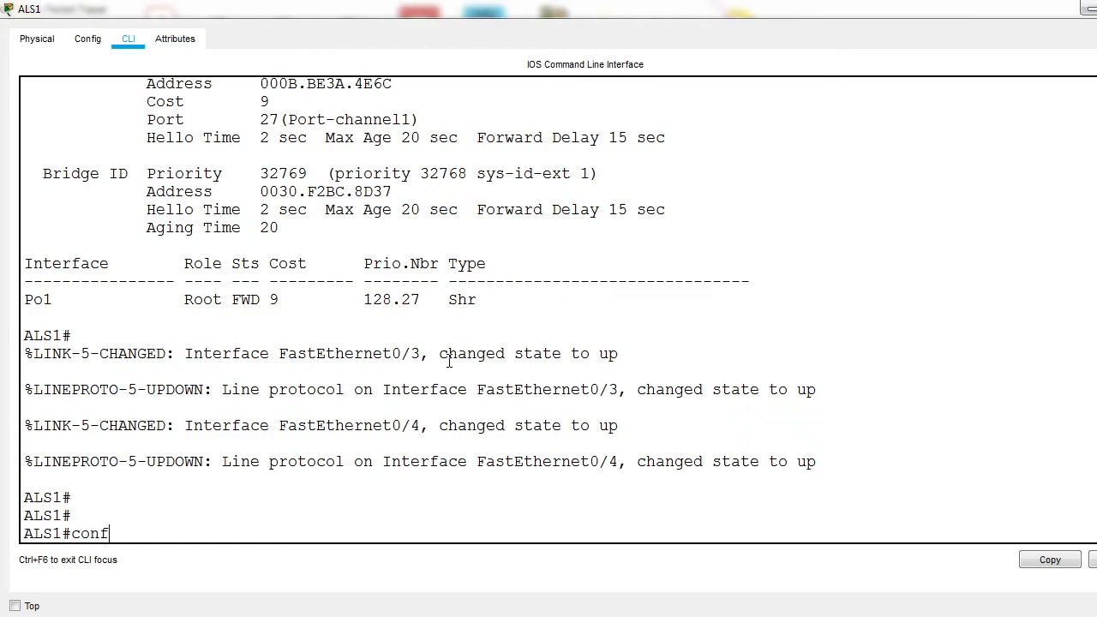
pyautogui.press('Return')
# Step: Select ALS1's fa0/3-4 interface range and set its switchport mode to dynamic desirable
pyautogui.write('int ra')
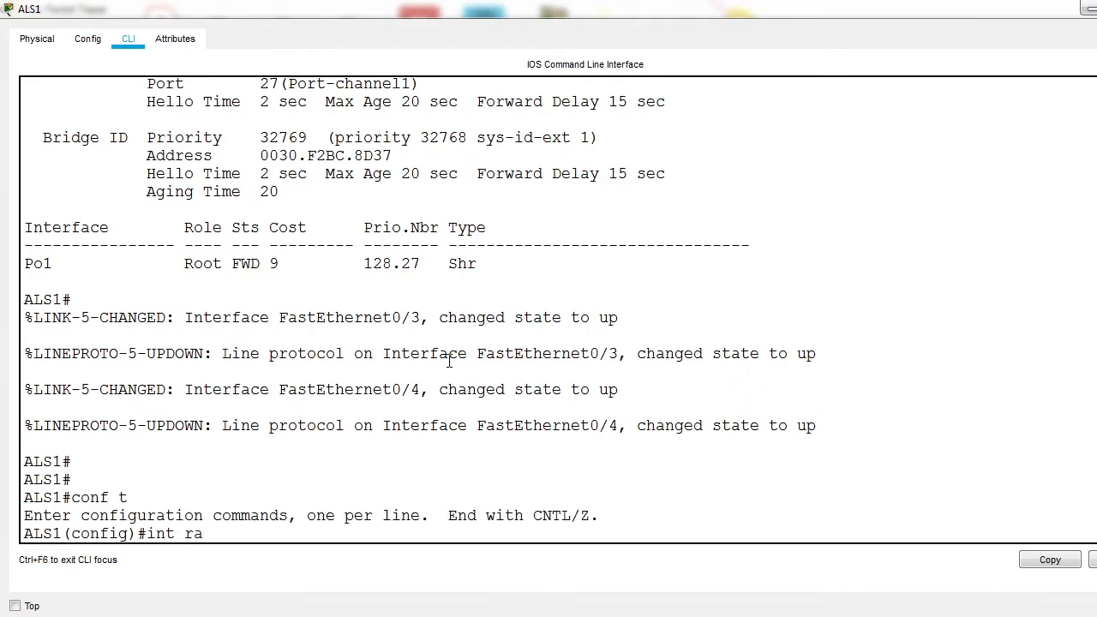
pyautogui.write(' fa0/3-4')
pyautogui.press('Return')
pyautogui.write('sw')
pyautogui.press('Tab')
pyautogui.write('m')
pyautogui.press('Tab')
pyautogui.write('d')
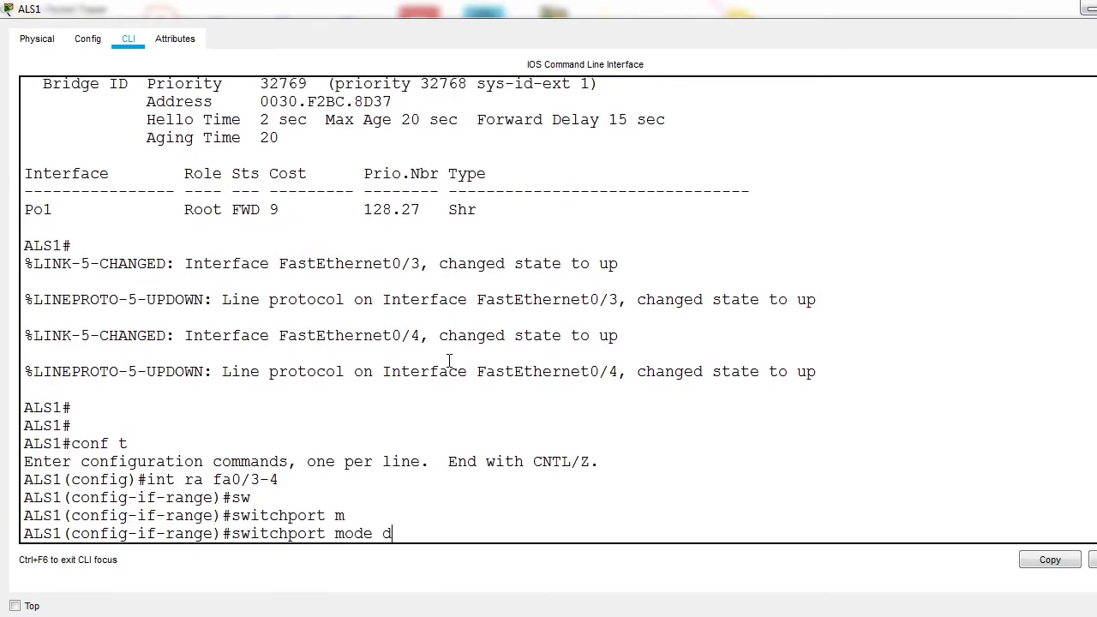
pyautogui.press('Tab')
pyautogui.write('d')
pyautogui.press('Tab')
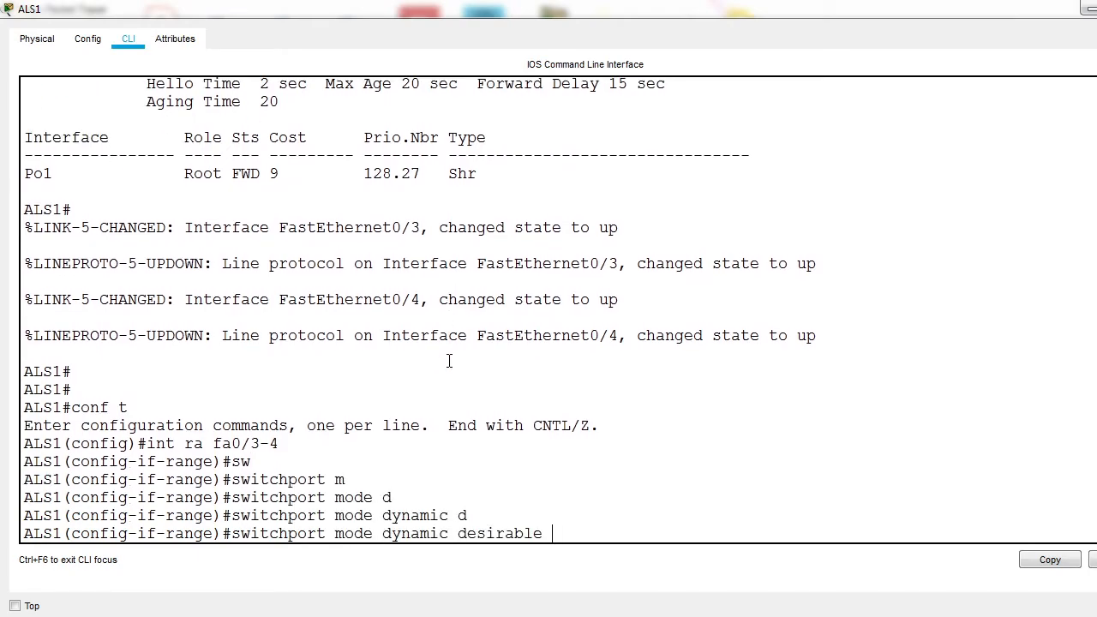
pyautogui.press('Return')
# Step: Set the switchport mode of ALS1's fa0/3-4 range to trunk
pyautogui.write('switchport')
pyautogui.press('Tab')
pyautogui.write('m')
pyautogui.press('Tab')
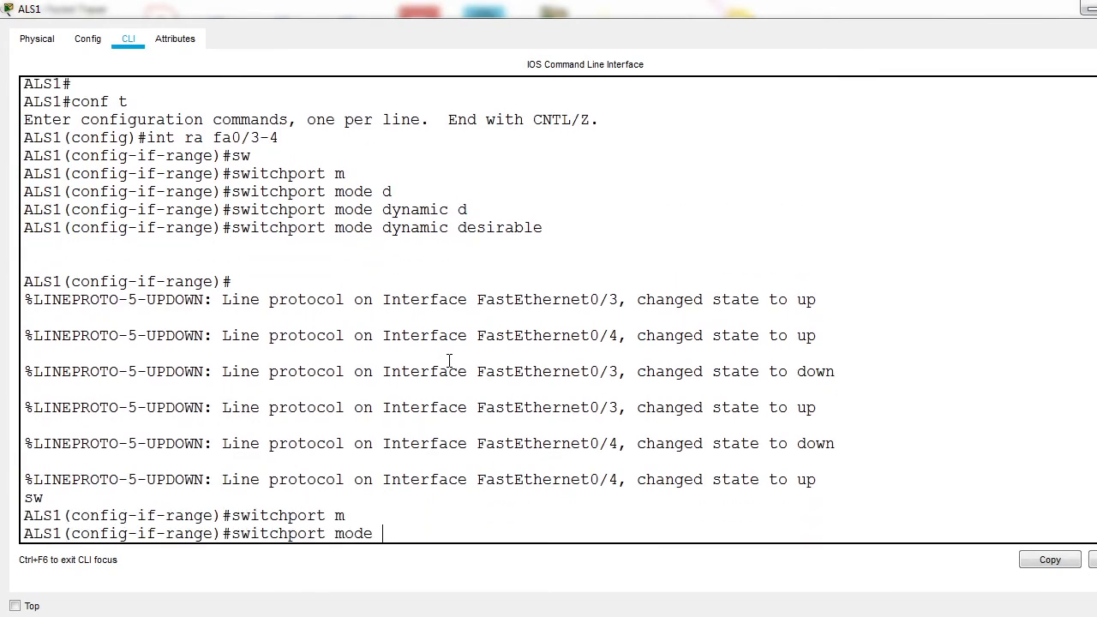
pyautogui.write('t')
pyautogui.press('Tab')
pyautogui.press('Return')
# Step: Assign ALS1's fa0/3-4 range to channel-group 3 in mode on
pyautogui.write('channel-gr')
pyautogui.press('Tab')
pyautogui.write('3 mo')
pyautogui.press('Tab')
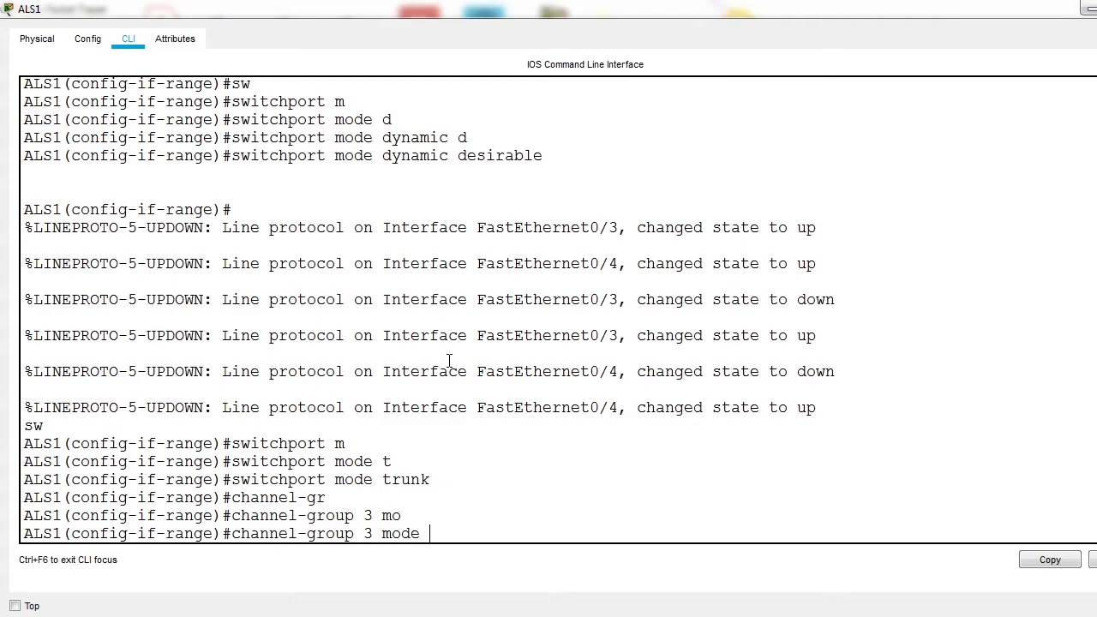
pyautogui.write('on')
pyautogui.press('Return')
# Step: Set the switchport mode of ALS1's port-channel 3 interface to trunk and return to global configuration mode
pyautogui.write('e')
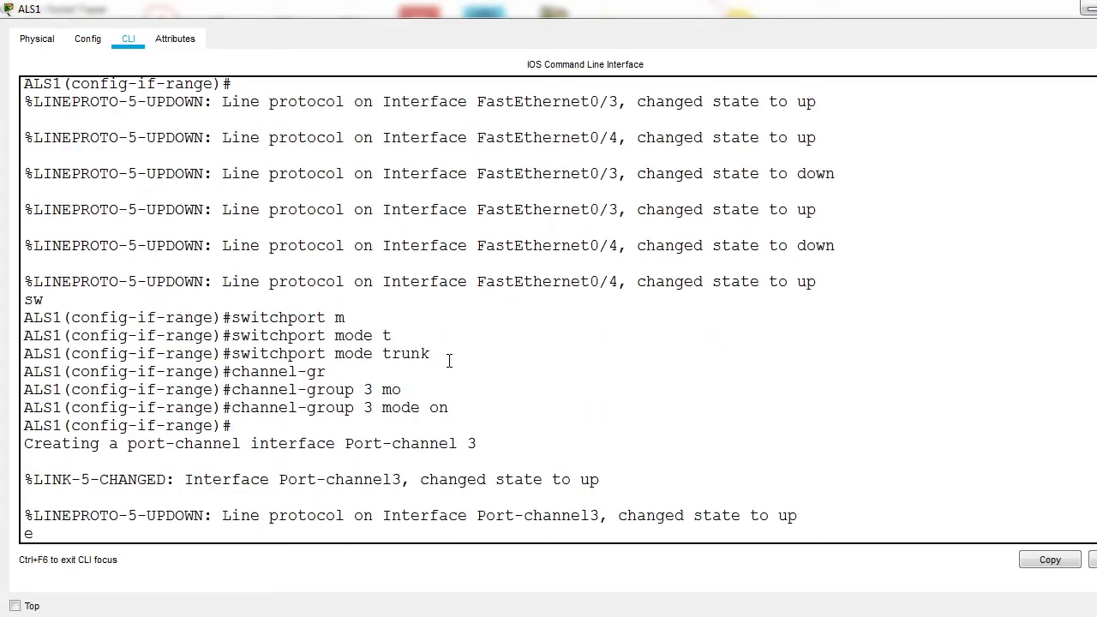
pyautogui.write('xit')
pyautogui.press('Return')
pyautogui.write('int')
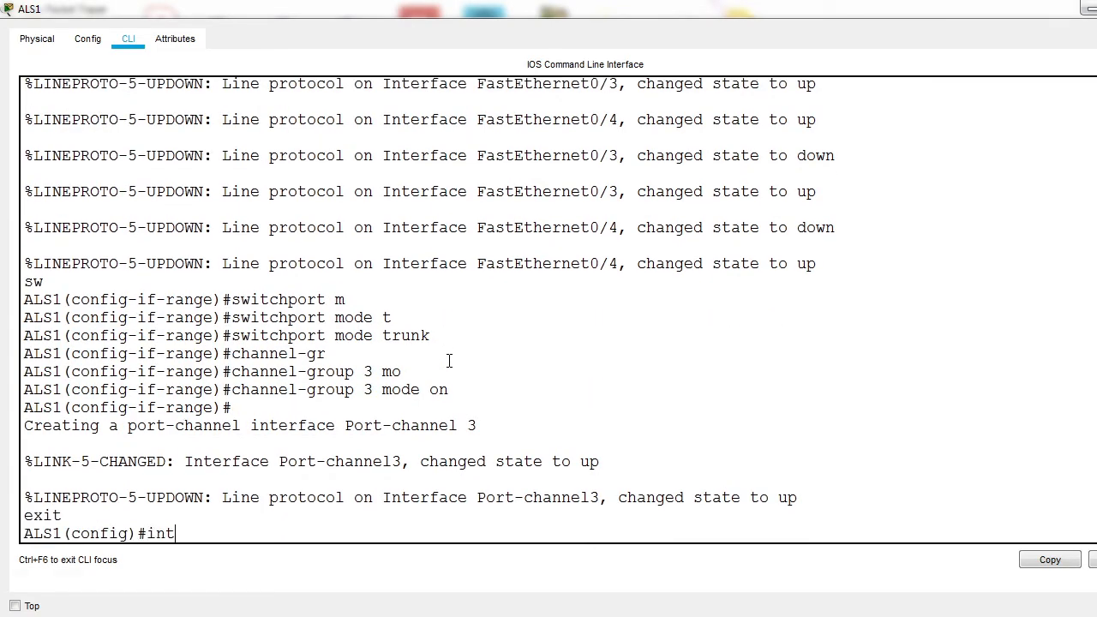
pyautogui.write(' po')
pyautogui.press('Tab')
pyautogui.write('3')
pyautogui.press('Return')
pyautogui.write('sw')
pyautogui.press('Tab')
pyautogui.write('m')
pyautogui.press('Tab')
pyautogui.write('t')
pyautogui.press('Tab')
pyautogui.press('Return')
pyautogui.write('ex')
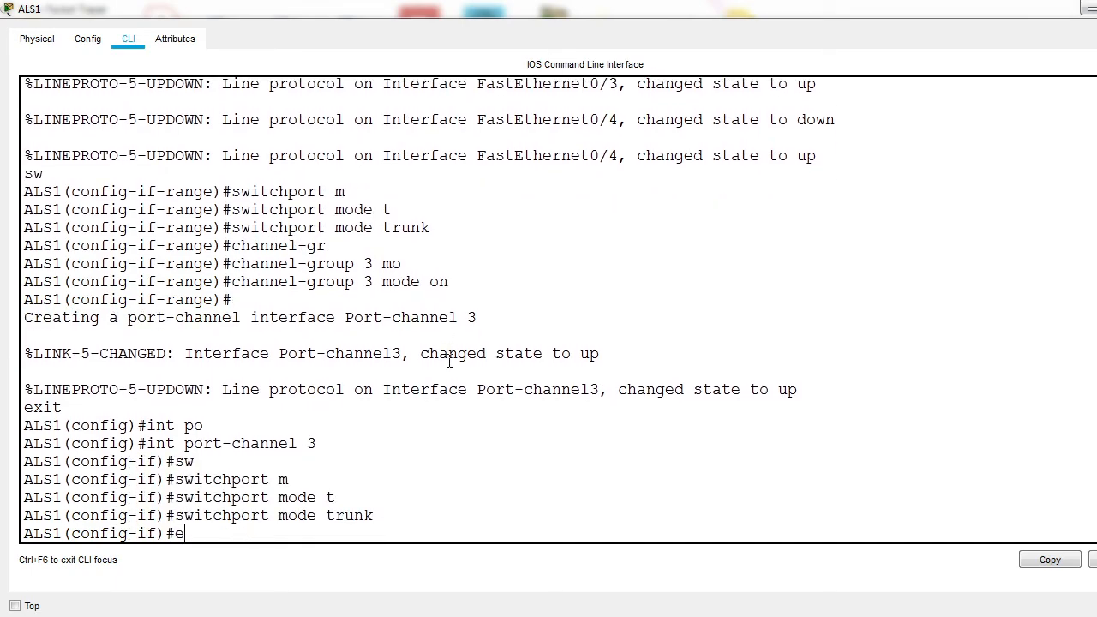
pyautogui.press('Return')
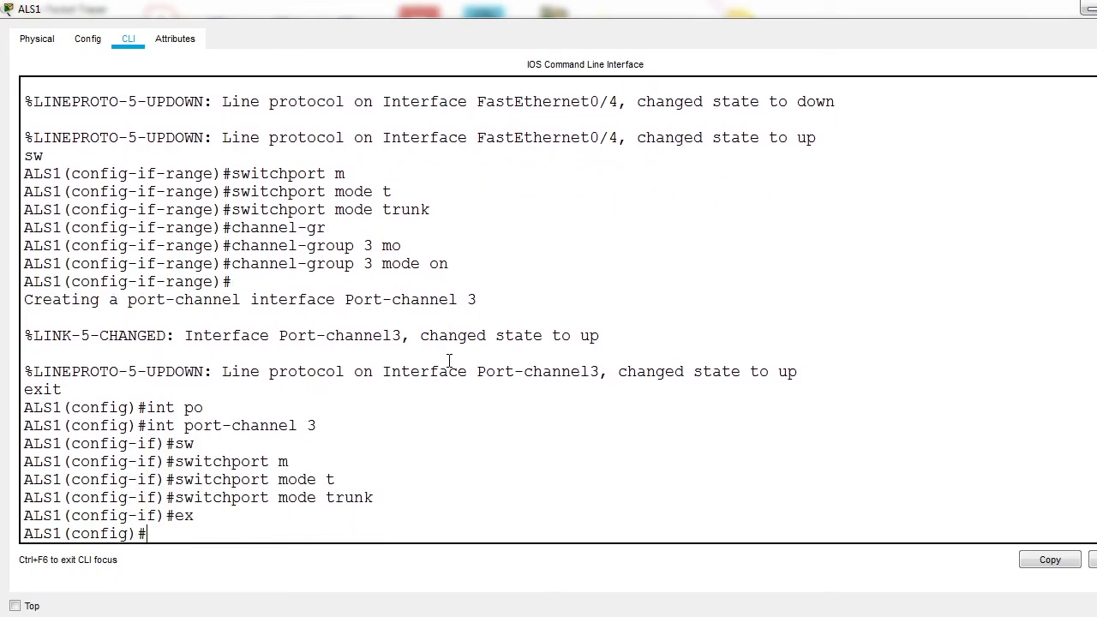
# Step: Open the command line of the upper switch in ON group 3 and set its hostname to DLS1
pyautogui.click(1085, 11)
pyautogui.click(261, 195)
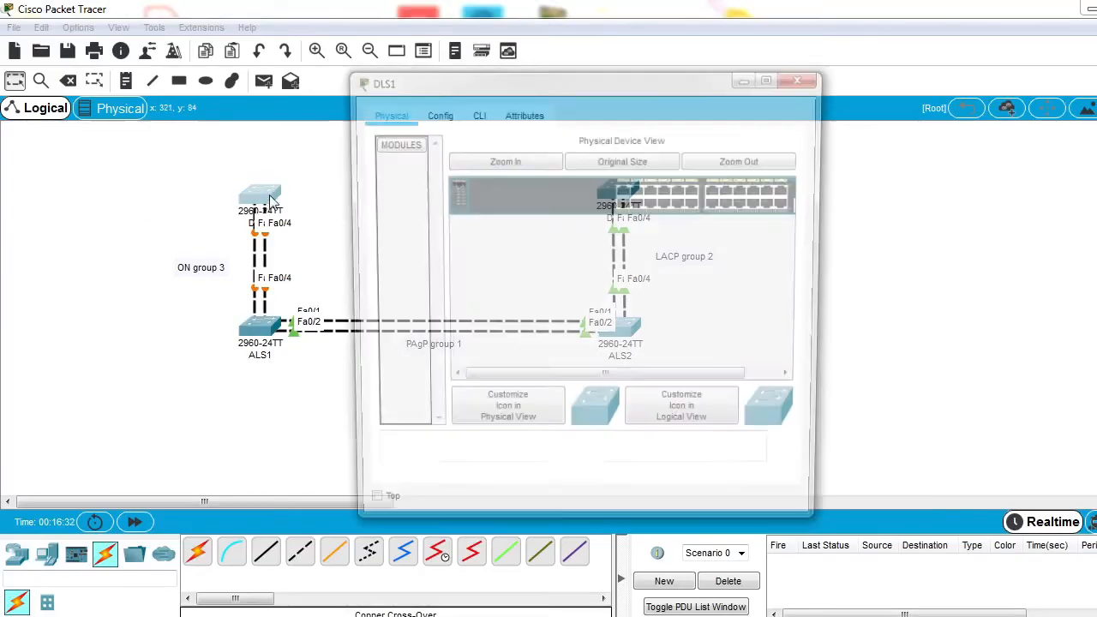
pyautogui.click(475, 115)
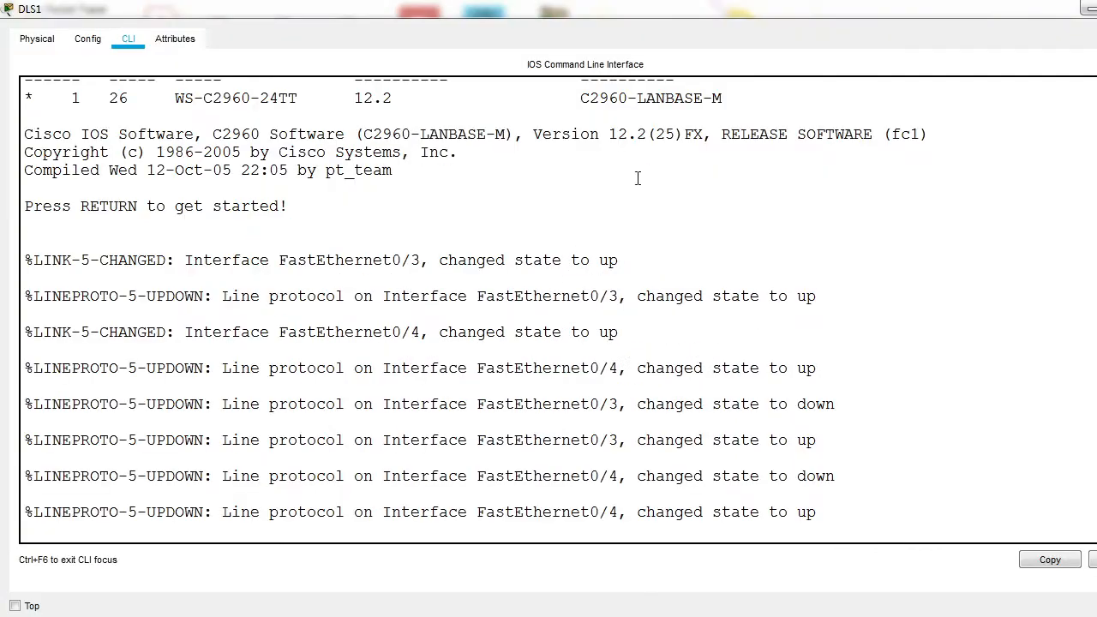
pyautogui.click(775, 78)
pyautogui.press('Return')
pyautogui.press('Return')
pyautogui.write('en')
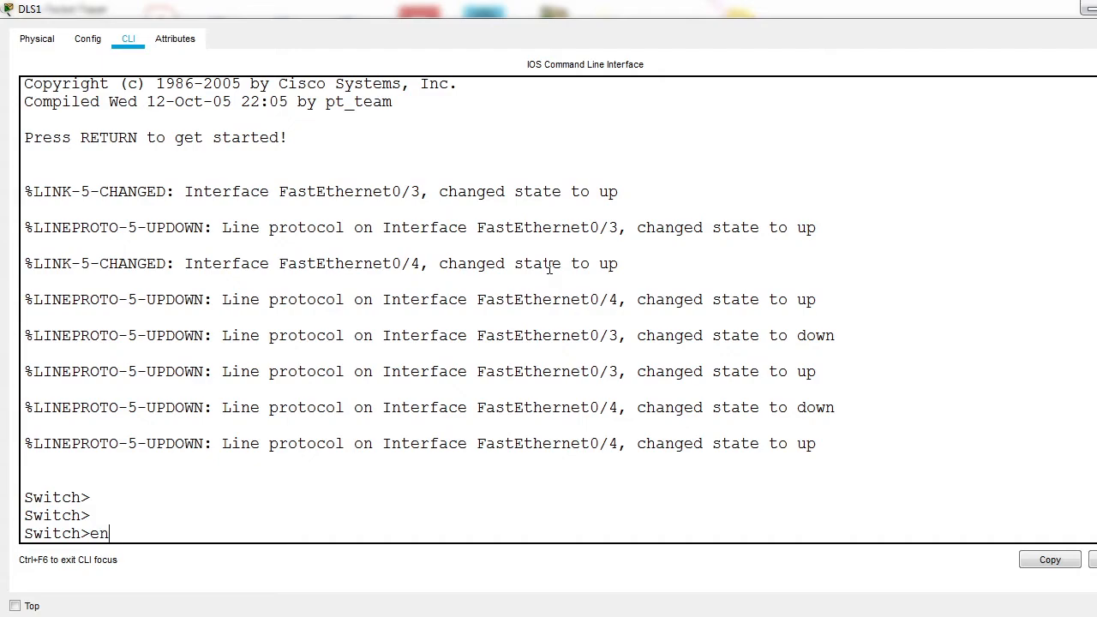
pyautogui.press('Return')
pyautogui.write('conf t')
pyautogui.press('Return')
pyautogui.write('hostname A')
pyautogui.press('Tab')
pyautogui.write('A')
pyautogui.press('BackSpace')
pyautogui.write('DLS1')
pyautogui.press('Return')
# Step: Select DLS1's fa0/3-4 interface range and set its switchport mode to dynamic desirable
pyautogui.write('int ra fa0/3-4')
pyautogui.press('Return')
pyautogui.write('sw')
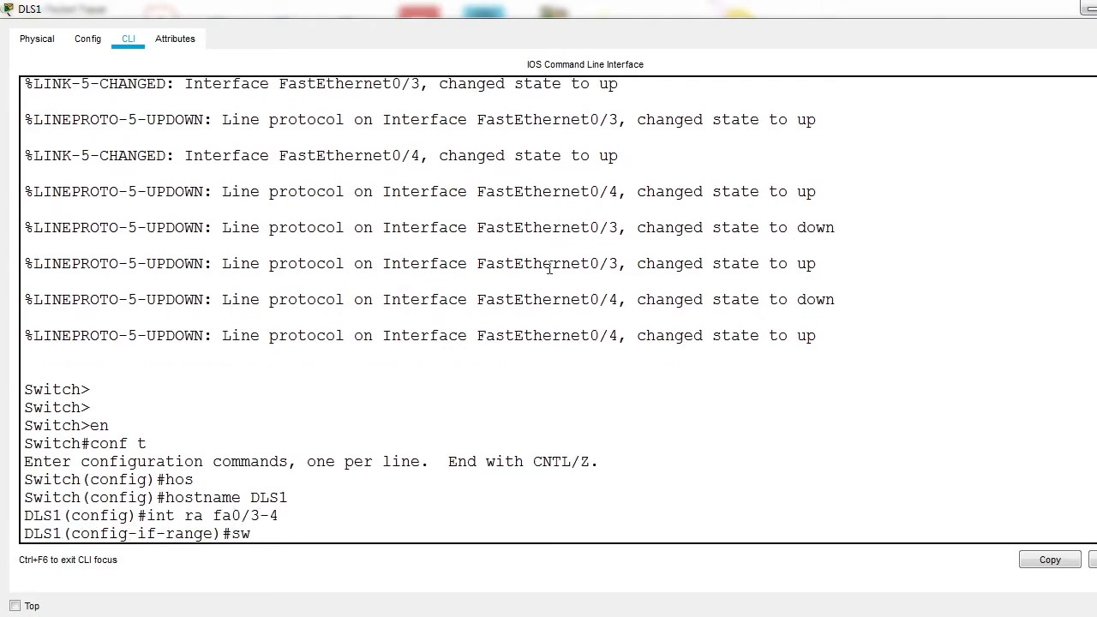
pyautogui.press('Tab')
pyautogui.write('m')
pyautogui.press('Tab')
pyautogui.write('d')
pyautogui.press('Tab')
pyautogui.write('de')
# Step: Set the switchport mode of DLS1's fa0/3-4 range to trunk
pyautogui.press('Tab')
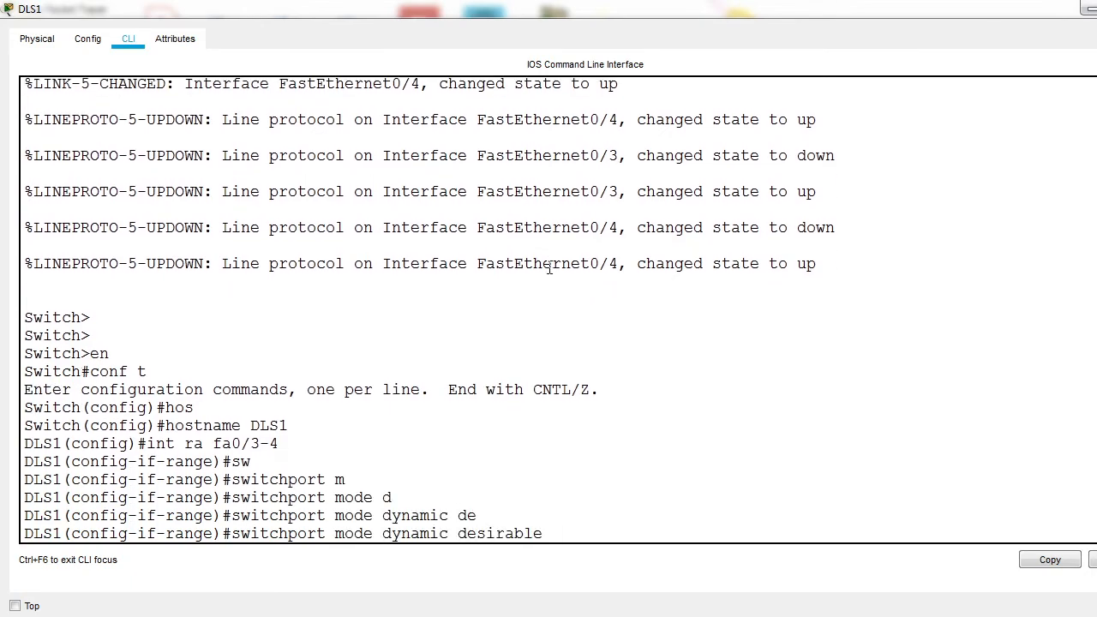
pyautogui.press('Return')
pyautogui.write('sw')
pyautogui.press('Tab')
pyautogui.write('m')
pyautogui.press('Tab')
pyautogui.write('t')
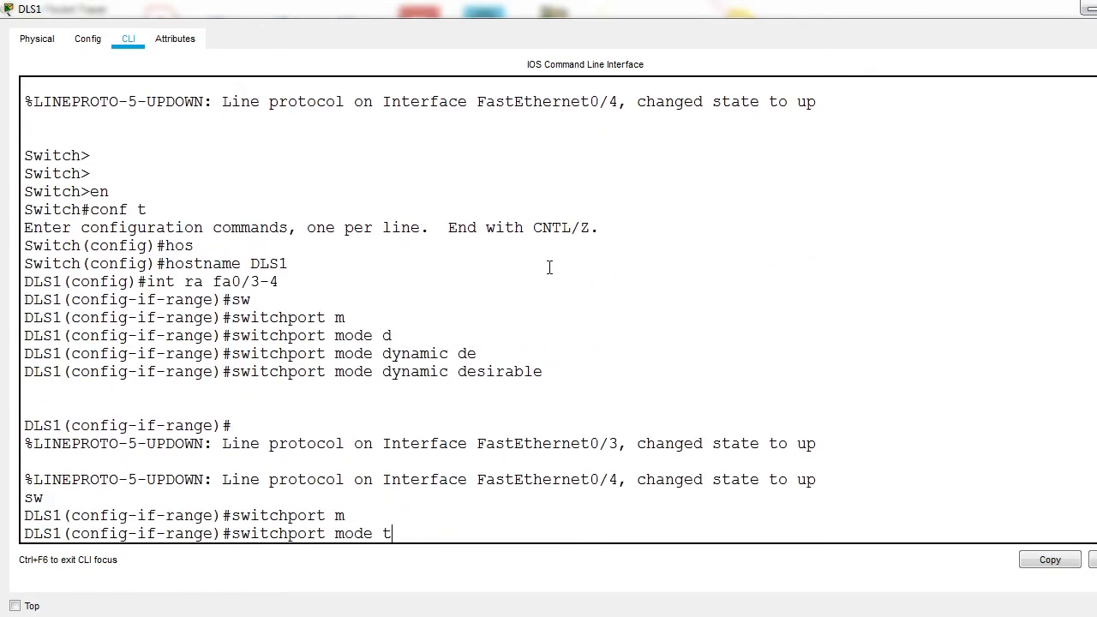
pyautogui.press('Tab')
pyautogui.press('Return')
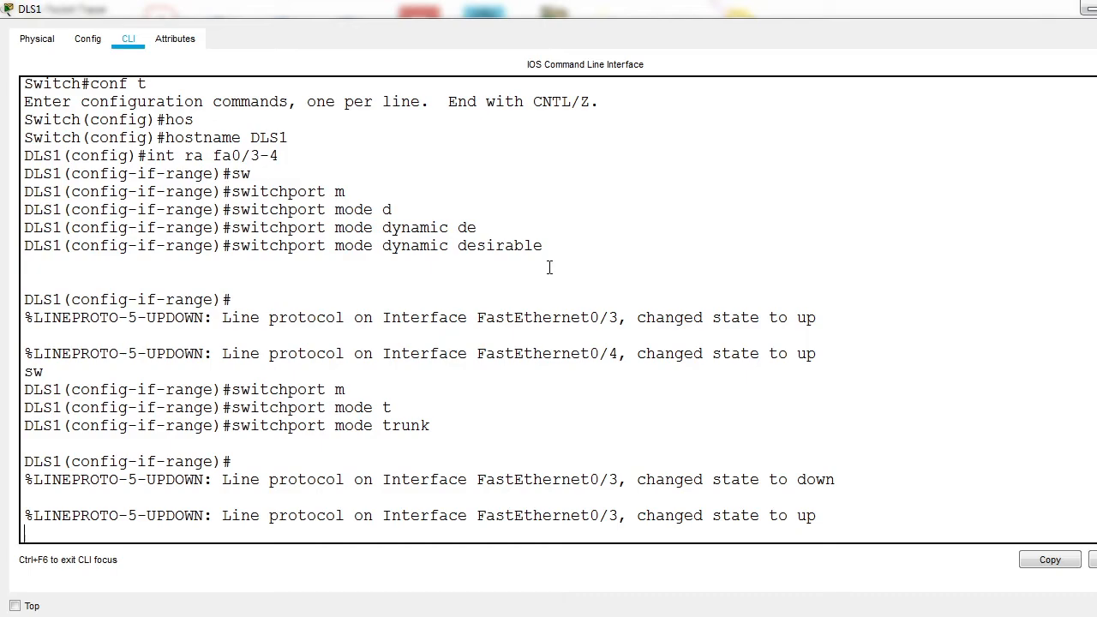
# Step: Leave DLS1's fa0/3-4 range and create the port-channel 3 interface from global configuration mode
pyautogui.press('Return')
pyautogui.press('Return')
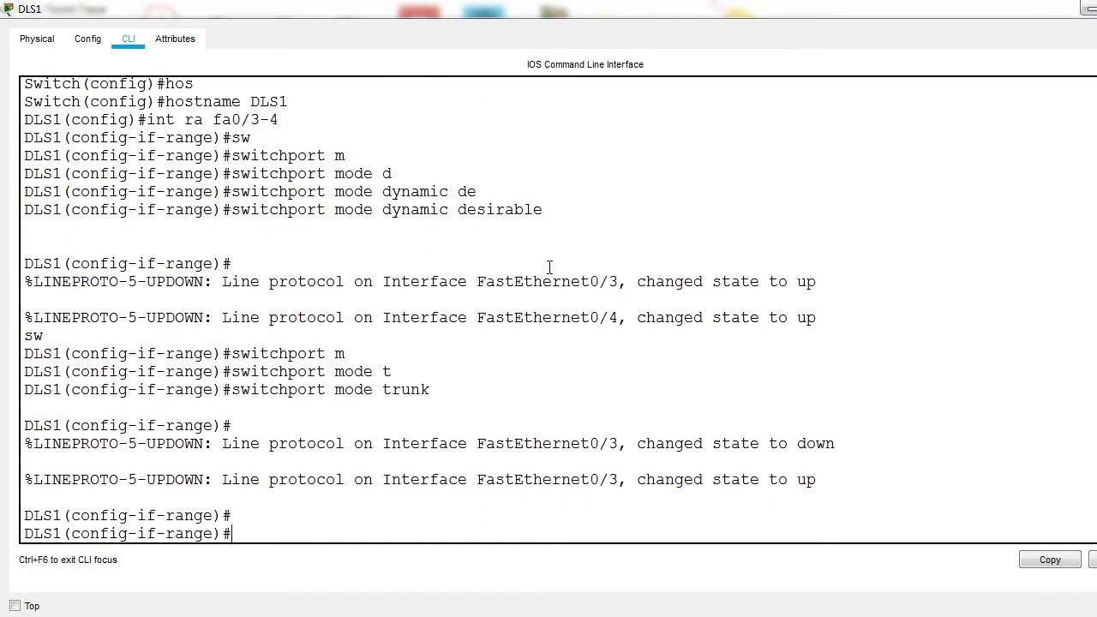
pyautogui.write('exit')
pyautogui.press('Return')
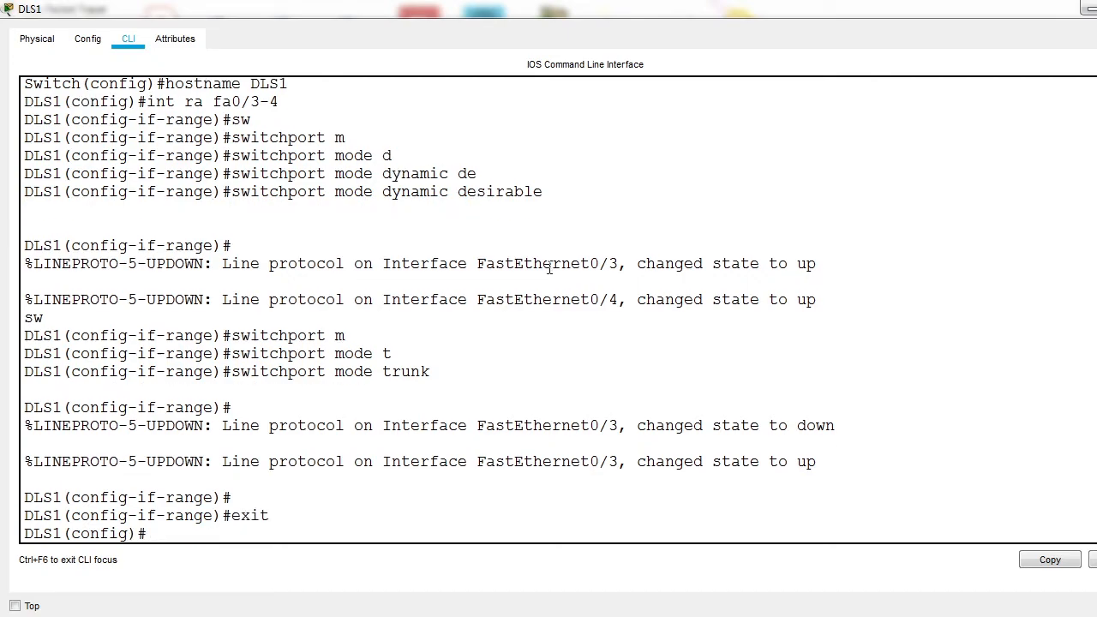
pyautogui.write('int po')
pyautogui.press('Tab')
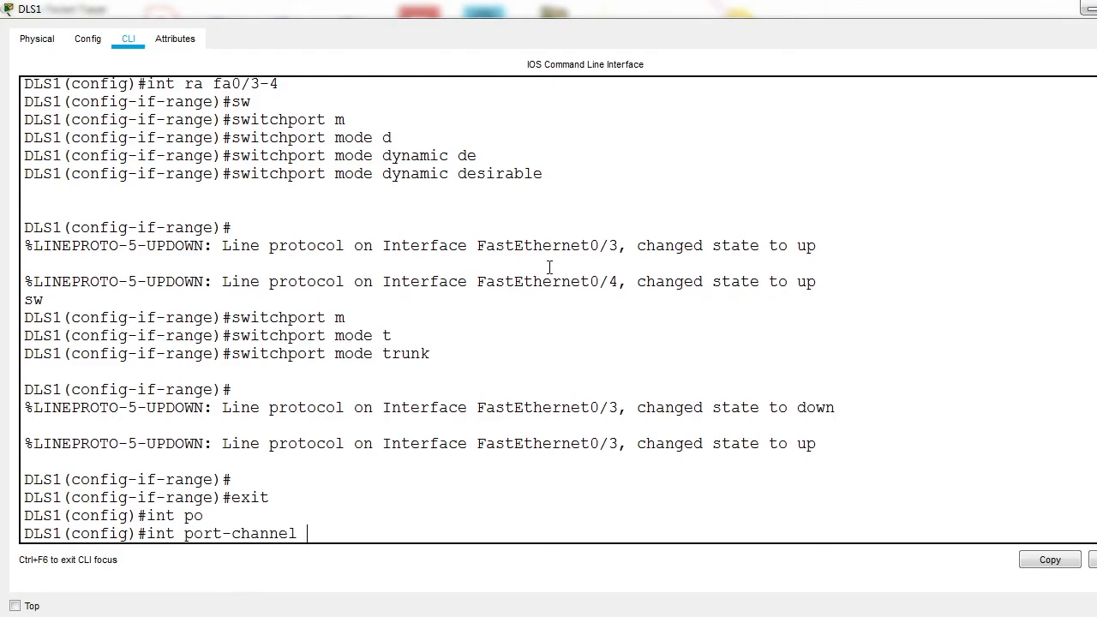
pyautogui.write('3')
pyautogui.press('Return')
# Step: Set the switchport mode of DLS1's port-channel 3 interface to trunk and return to global configuration mode
pyautogui.write('sw')
pyautogui.press('Tab')
pyautogui.write('m')
pyautogui.press('Tab')
pyautogui.write('t')
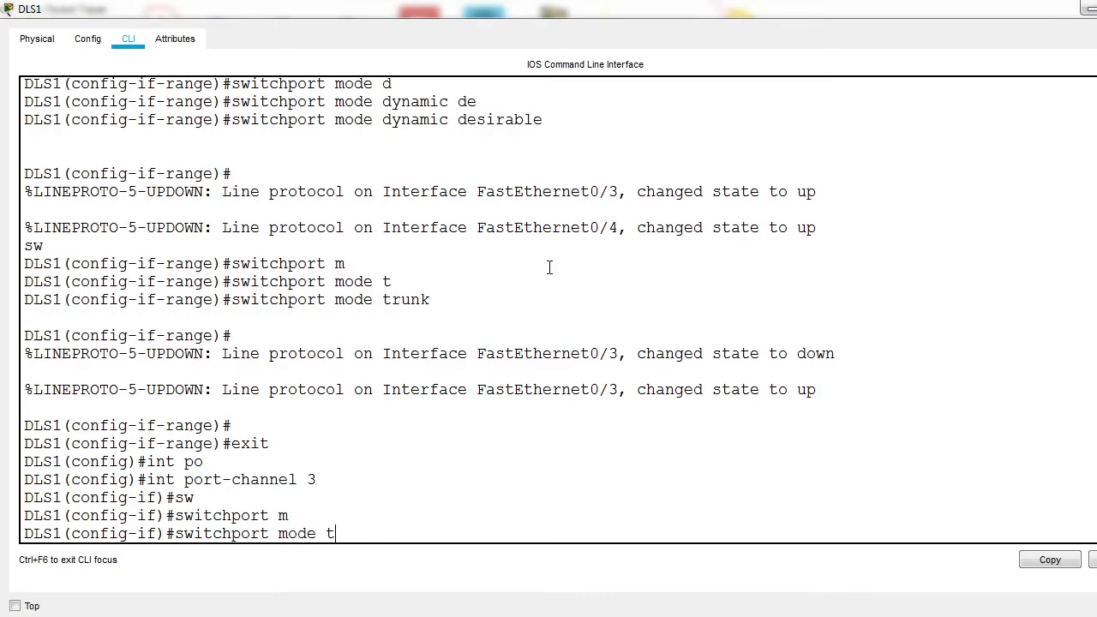
pyautogui.press('Tab')
pyautogui.press('Return')
pyautogui.write('exit')
pyautogui.press('Return')
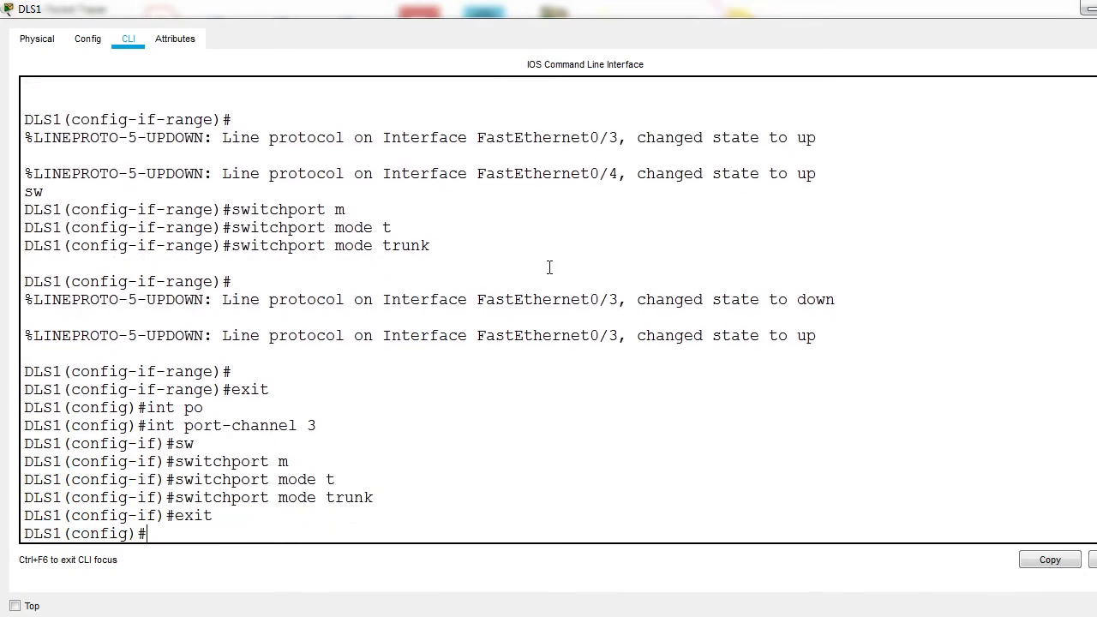
# Step: Return to privileged EXEC mode and save DLS1's configuration with wr
pyautogui.hotkey('ctrl', 'z')
pyautogui.write('wr')
pyautogui.press('Return')
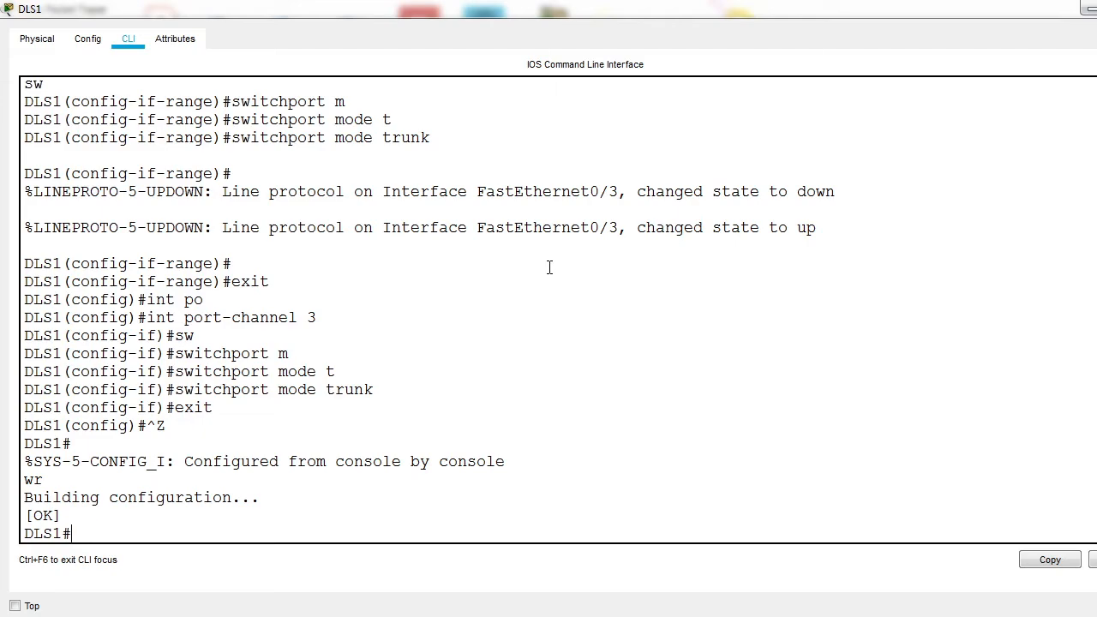
# Step: Display the EtherChannel summary on DLS1 and check the protocol and member ports of group 3
pyautogui.write('show eth')
pyautogui.press('Tab')
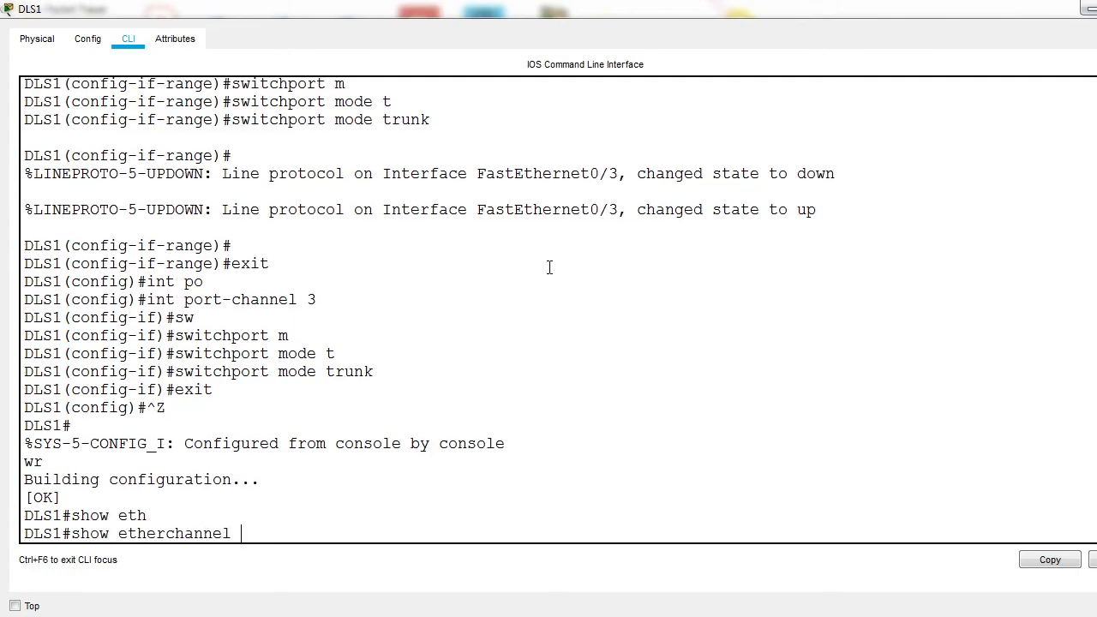
pyautogui.write('su')
pyautogui.press('Tab')
pyautogui.press('Return')
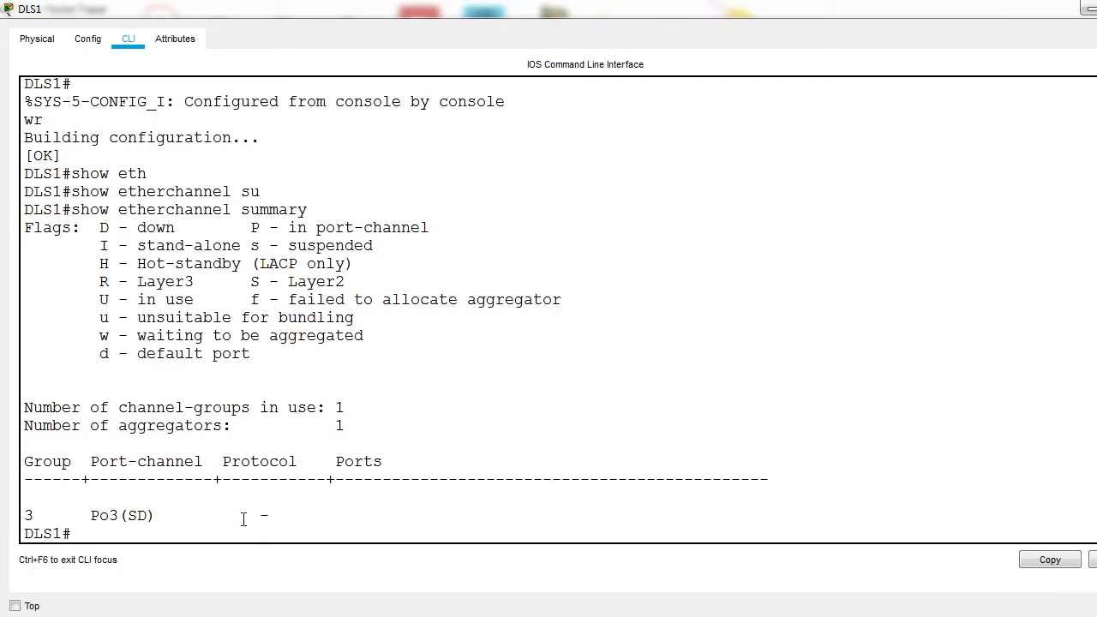
pyautogui.moveTo(241, 518); pyautogui.dragTo(293, 526)
pyautogui.click(331, 519)
# Step: Return briefly to the topology, reopen DLS1's command line and display its running configuration
pyautogui.click(1089, 8)
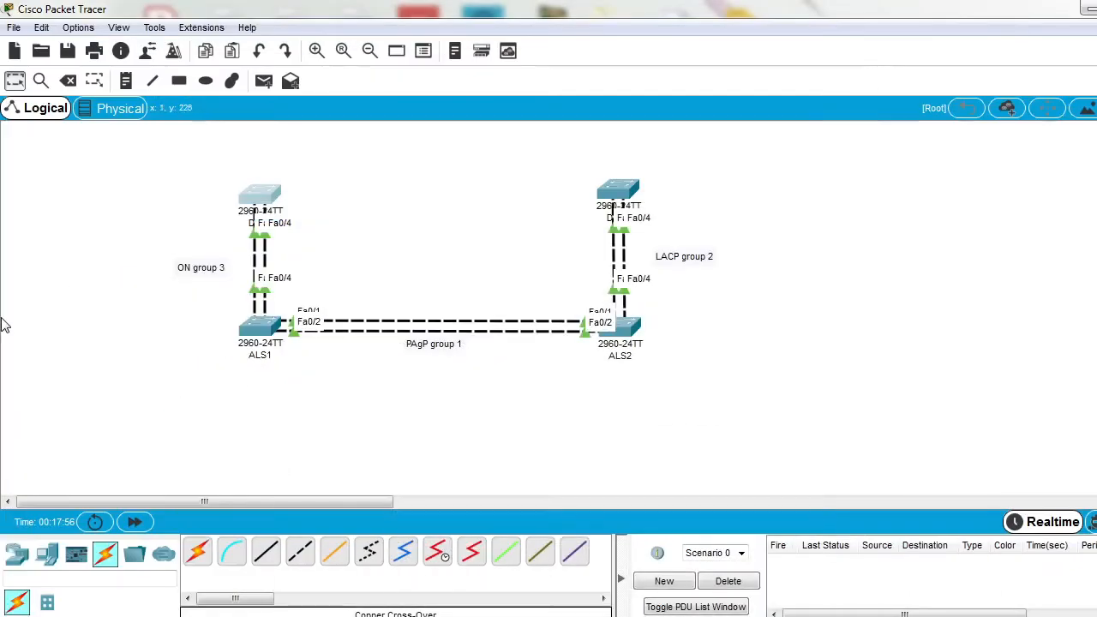
pyautogui.click(257, 209)
pyautogui.click(772, 76)
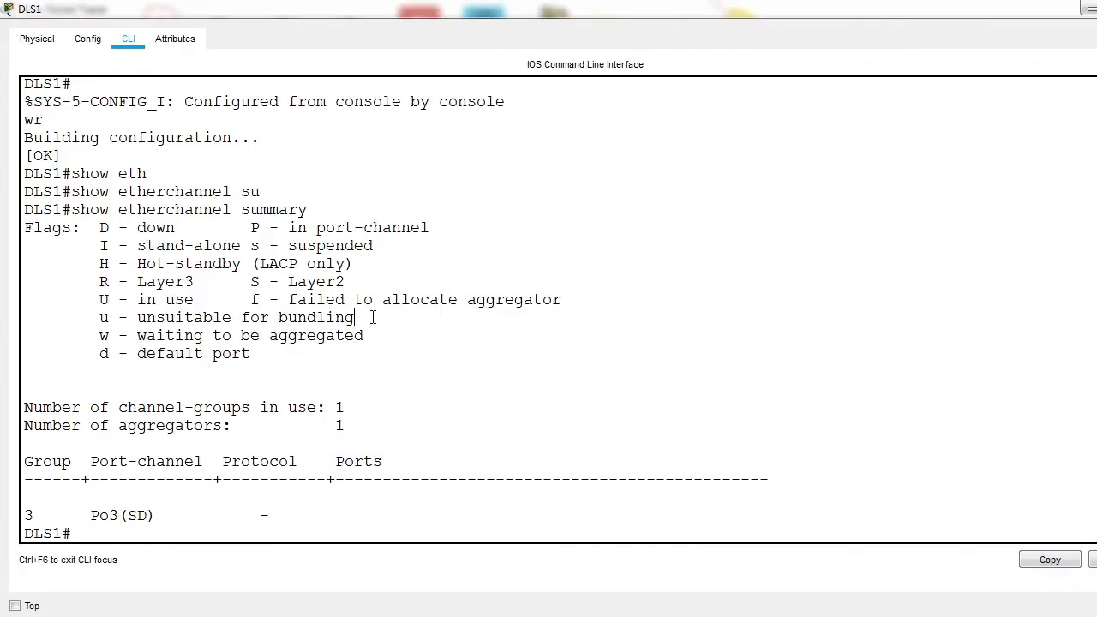
pyautogui.write('shwo')
pyautogui.press('BackSpace')
pyautogui.press('BackSpace')
pyautogui.press('BackSpace')
pyautogui.write('ow run')
pyautogui.press('Return')
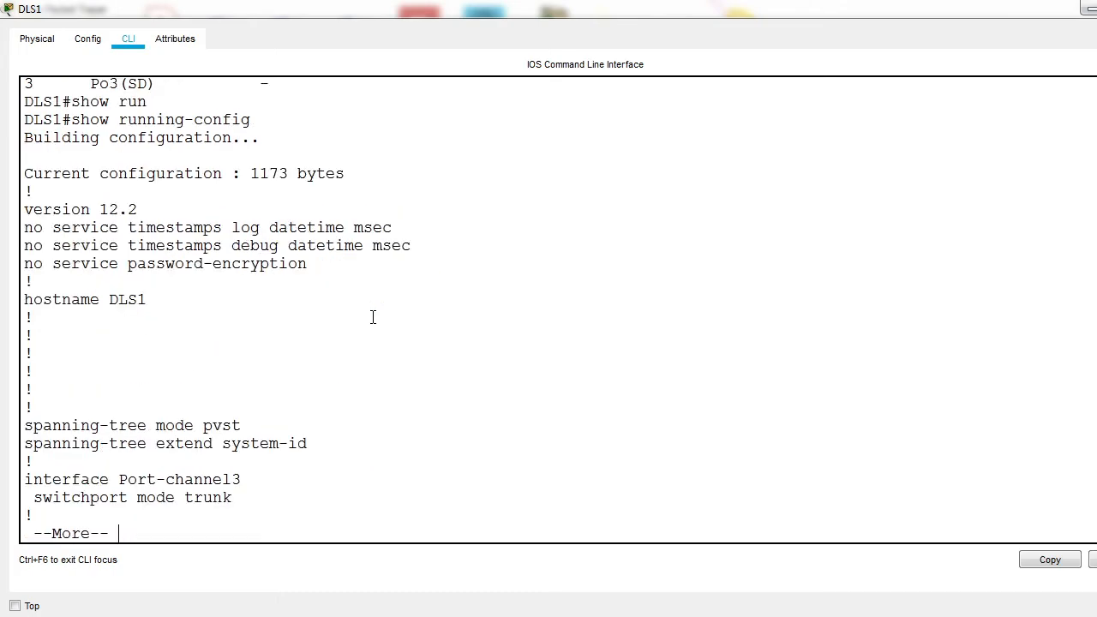
# Step: Examine the FastEthernet0/3 and 0/4 entries for channel-group settings and page through the rest of the running configuration
pyautogui.press('space')
pyautogui.scroll(2, 343, 306)
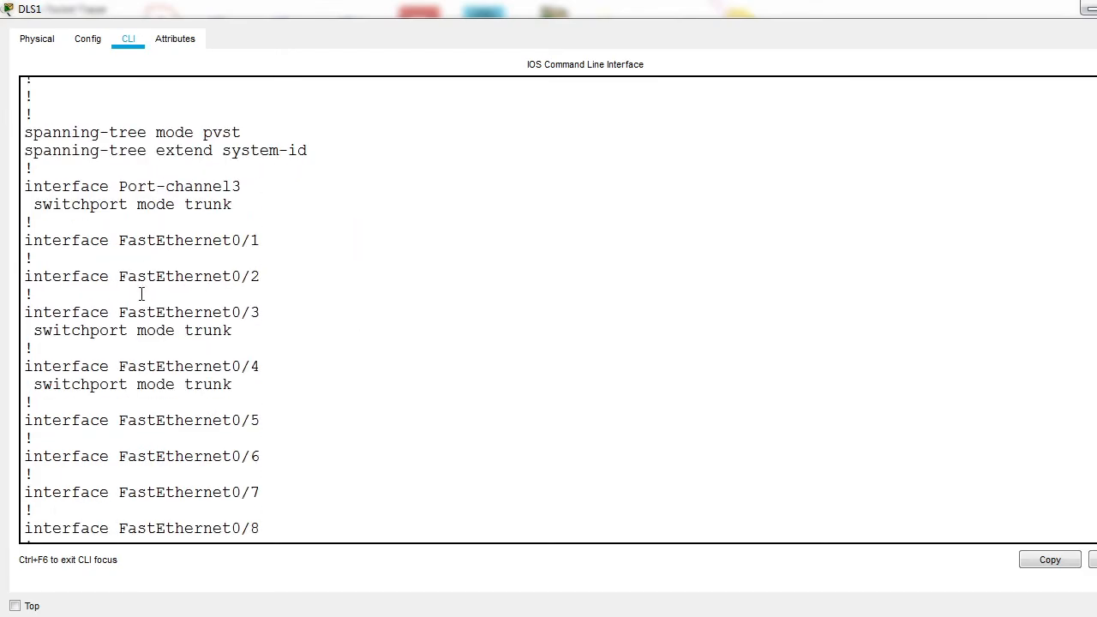
pyautogui.moveTo(44, 313); pyautogui.dragTo(245, 346)
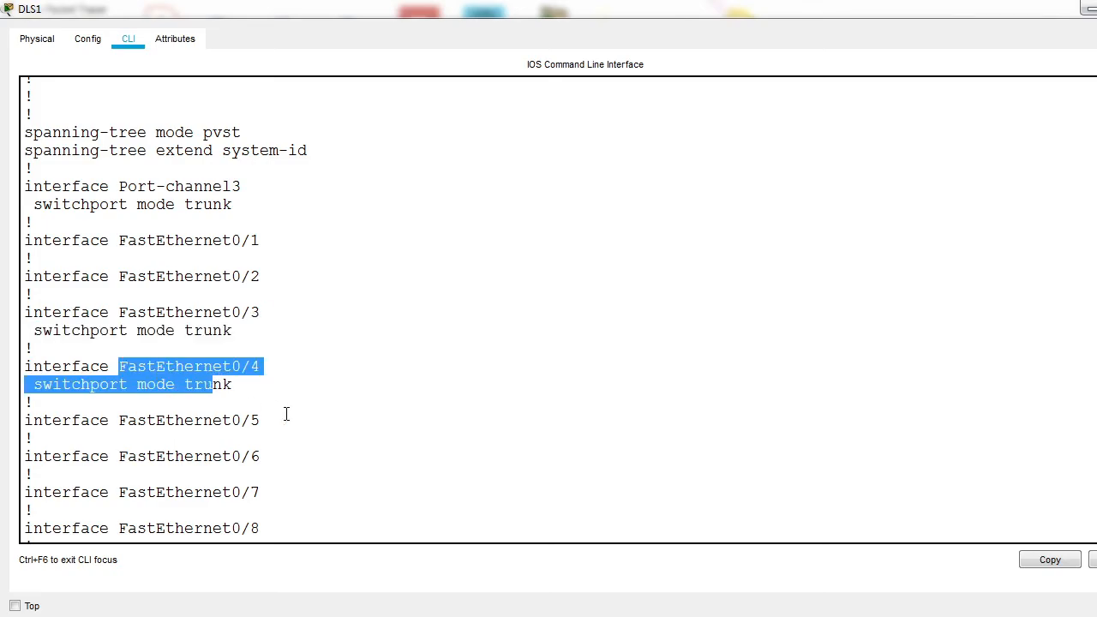
pyautogui.press('space')
pyautogui.press('space')
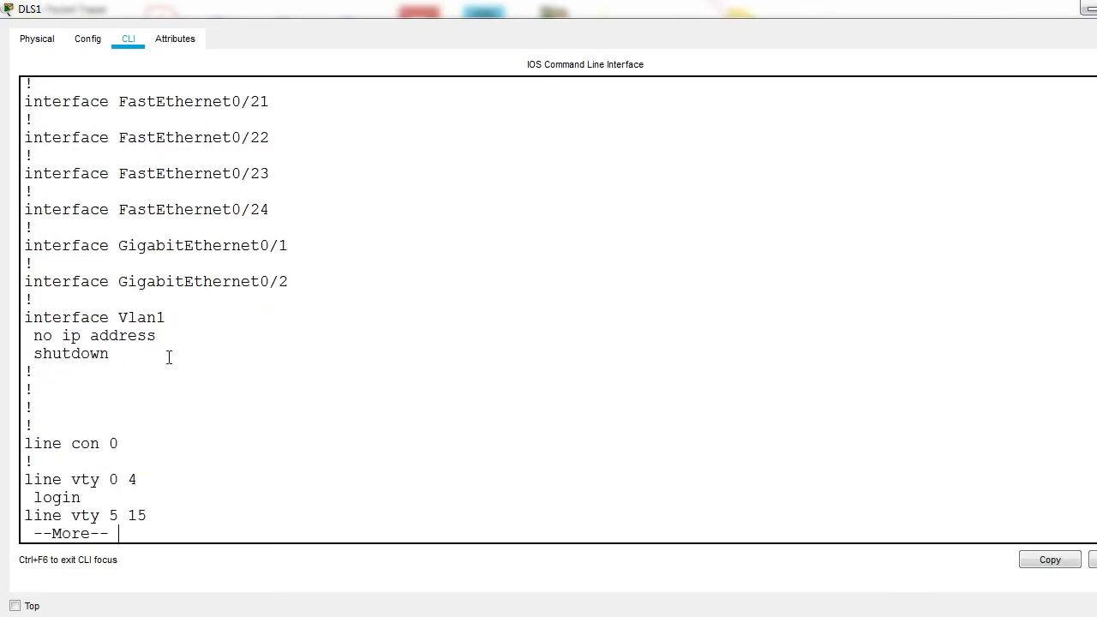
pyautogui.press('space')
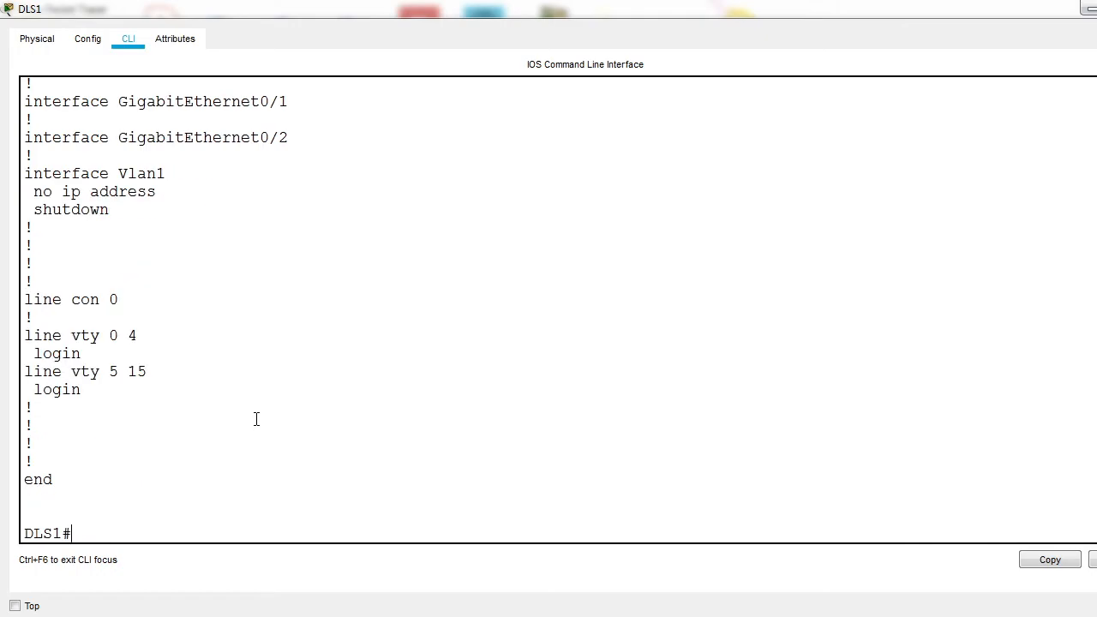
# Step: Assign DLS1's fa0/3-4 interface range to channel-group 3 with mode on
pyautogui.write('conf t')
pyautogui.press('Return')
pyautogui.write('int ra')
pyautogui.press('Tab')
pyautogui.write('fa0/3-4')
pyautogui.press('Return')
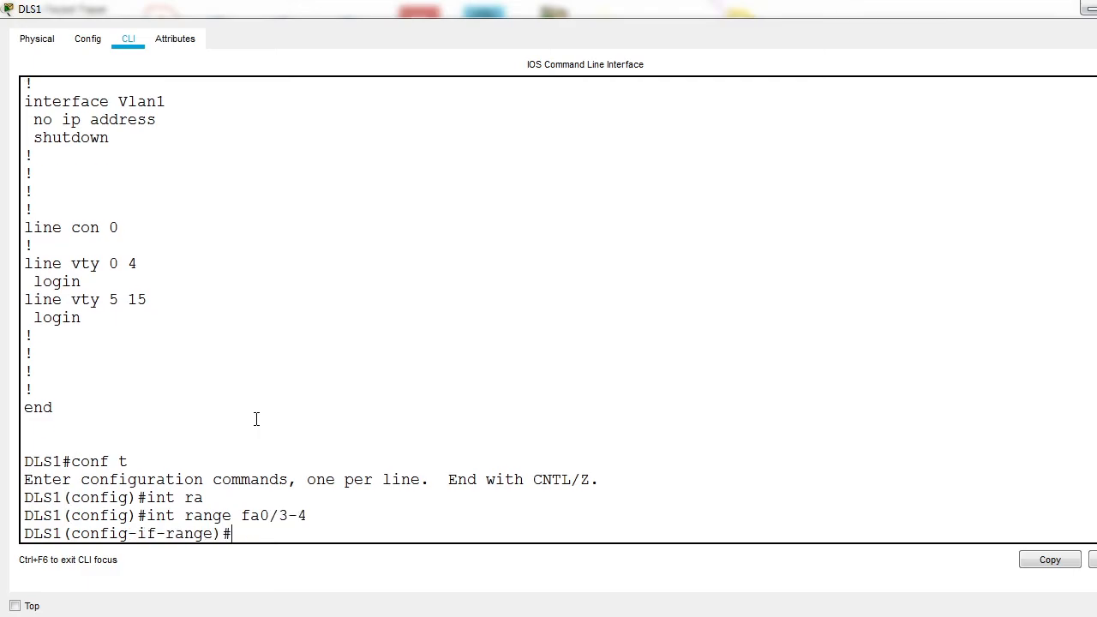
pyautogui.write('cha')
pyautogui.press('Tab')
pyautogui.write('nnel-')
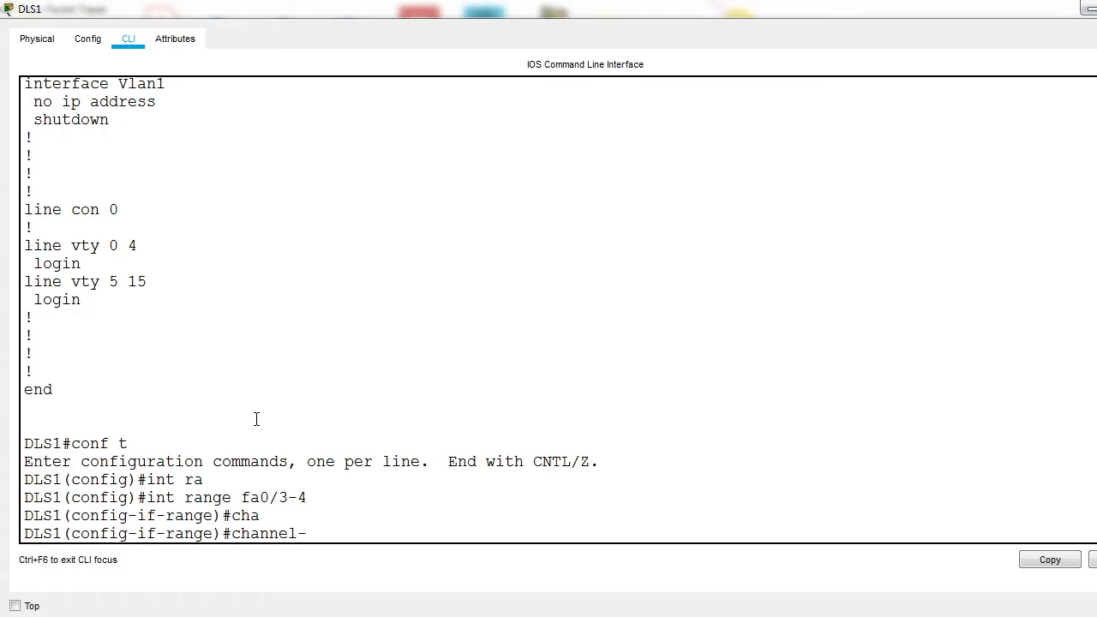
pyautogui.write('group 3 m')
pyautogui.press('Tab')
pyautogui.write('3 mo')
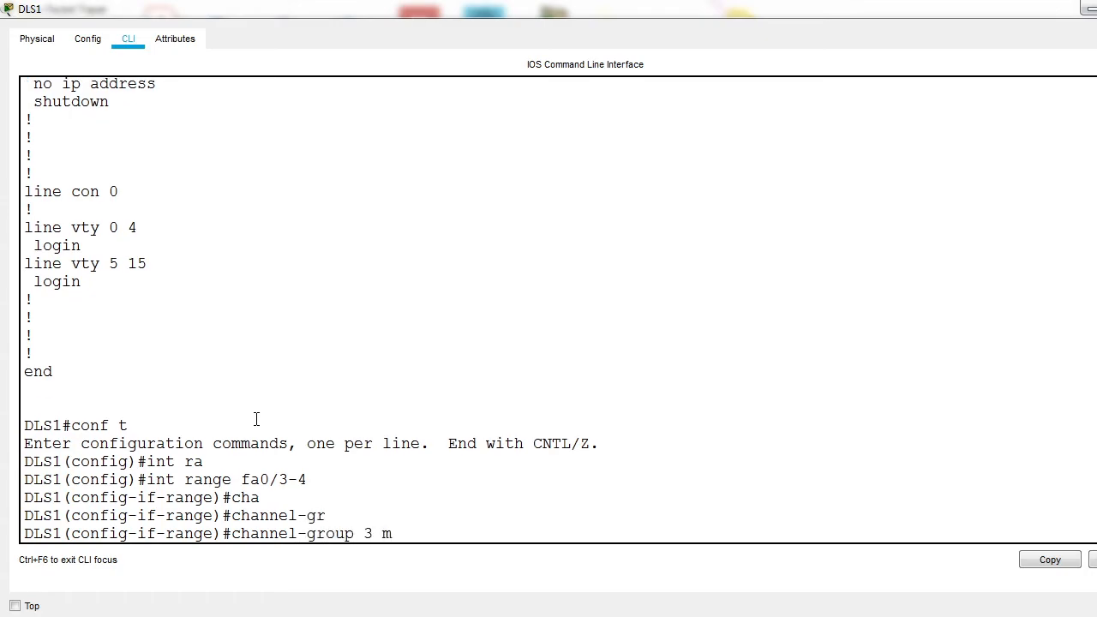
pyautogui.press('Tab')
pyautogui.write('on')
pyautogui.press('Return')
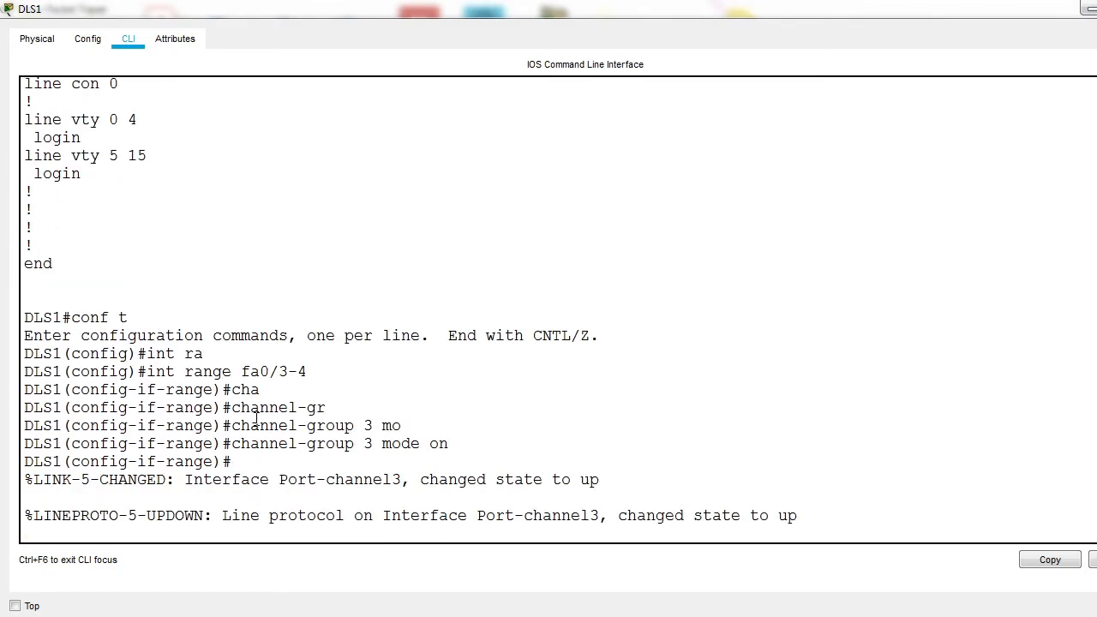
# Step: Leave the interface range and set the switchport mode of DLS1's port-channel 3 interface to trunk again
pyautogui.write('ex')
pyautogui.press('Return')
pyautogui.write('int po')
pyautogui.press('Tab')
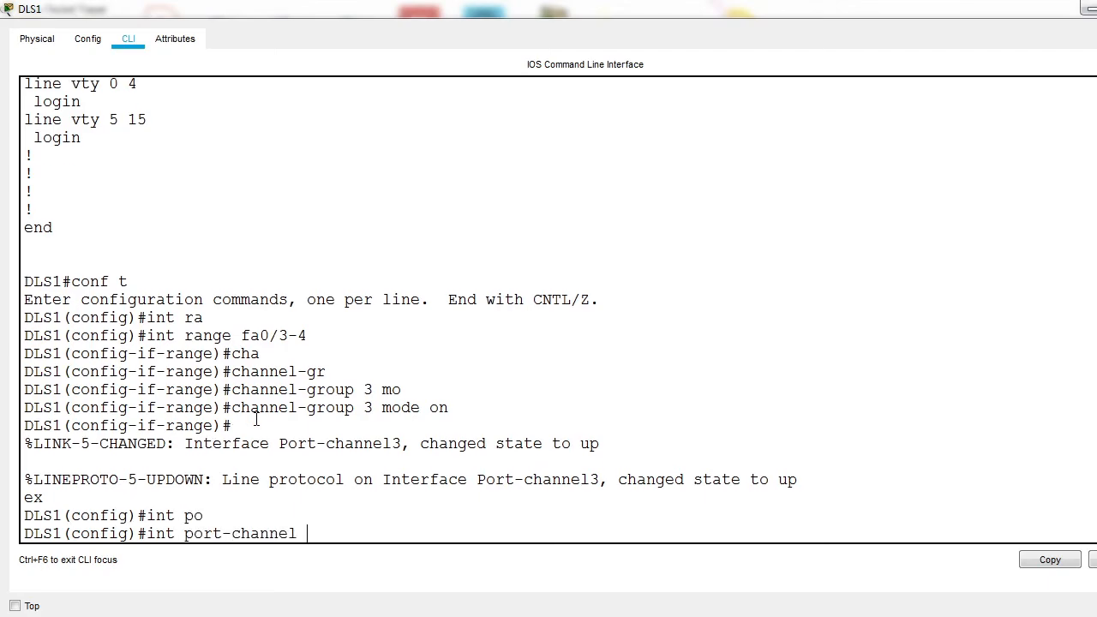
pyautogui.write('3')
pyautogui.press('Return')
pyautogui.write('sw')
pyautogui.press('Tab')
pyautogui.write('m')
pyautogui.press('Tab')
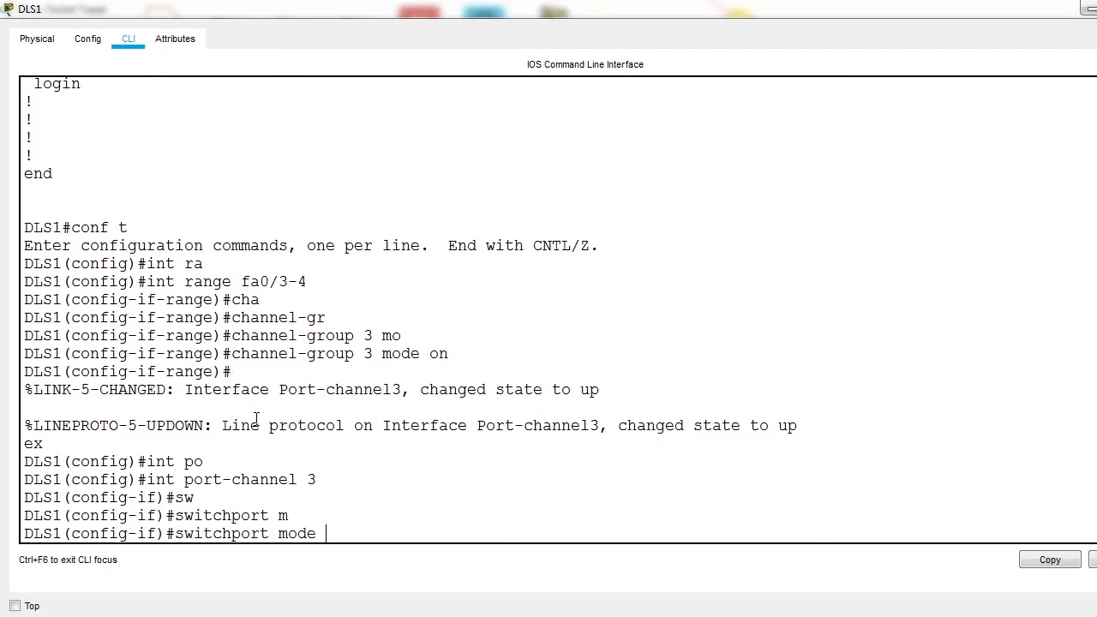
pyautogui.write('t')
pyautogui.press('Tab')
pyautogui.press('Return')
# Step: Leave configuration mode and save DLS1's updated configuration with wr
pyautogui.hotkey('ctrl', 'z')
pyautogui.write('wr')
pyautogui.press('Return')
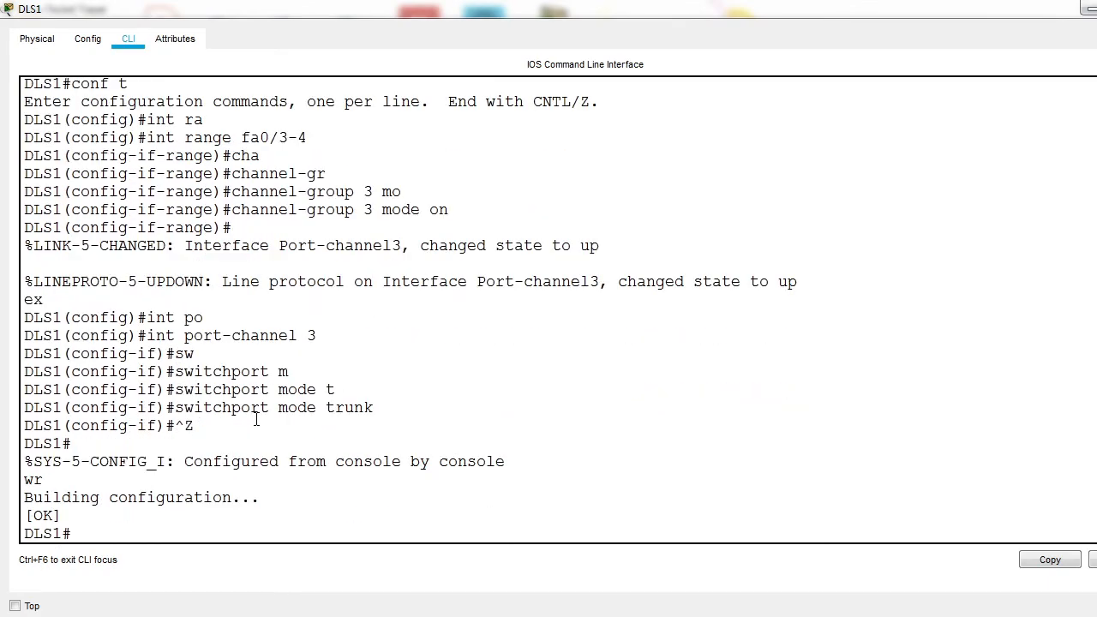
# Step: Display the EtherChannel summary on DLS1, check group 3's member ports, and return to the topology
pyautogui.write('show eth')
pyautogui.press('Tab')
pyautogui.write('s')
pyautogui.press('Tab')
pyautogui.press('Return')
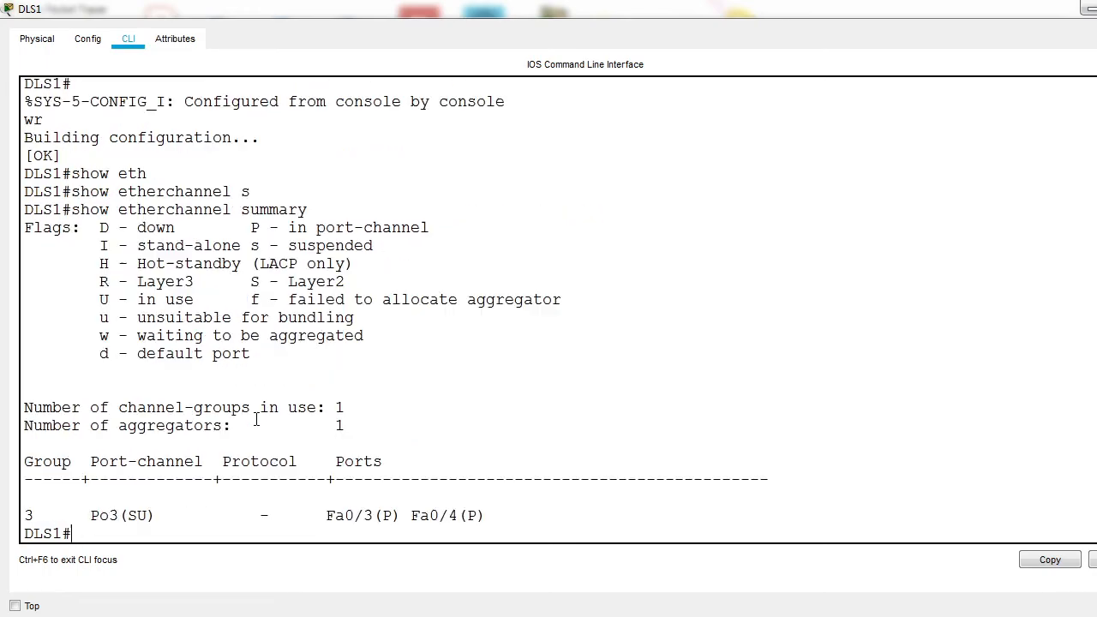
pyautogui.moveTo(194, 520); pyautogui.dragTo(573, 535)
pyautogui.click(370, 520)
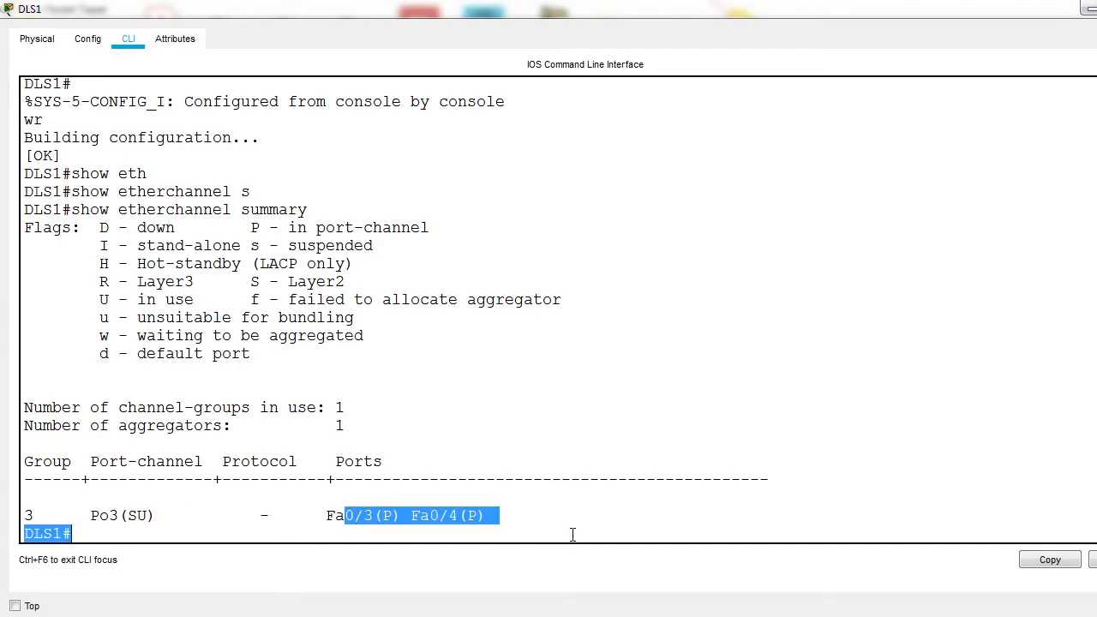
pyautogui.click(1086, 8)
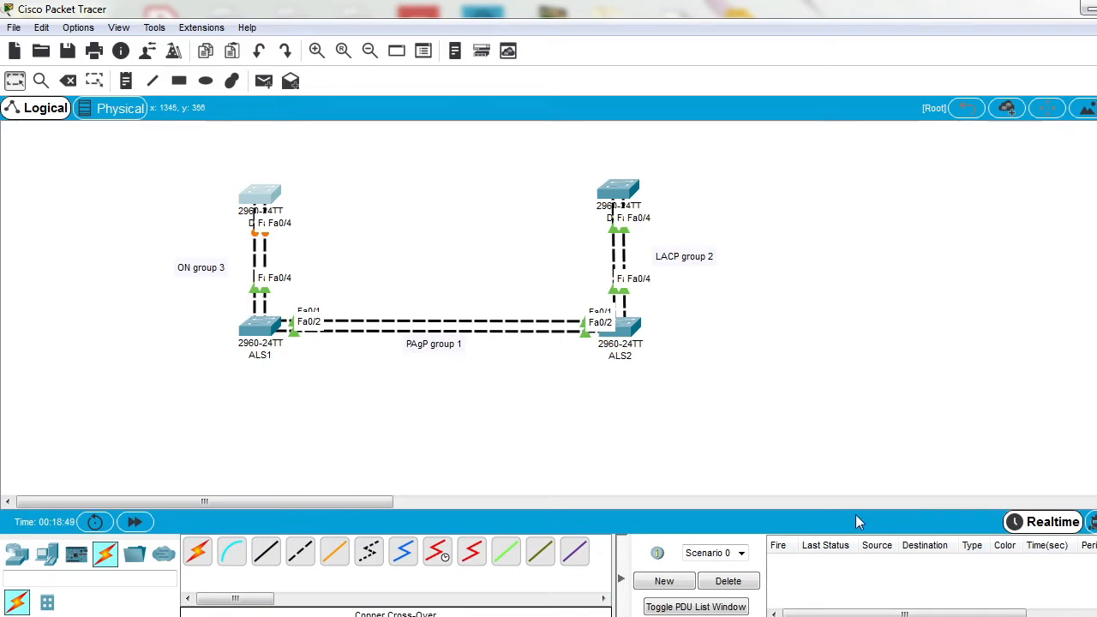
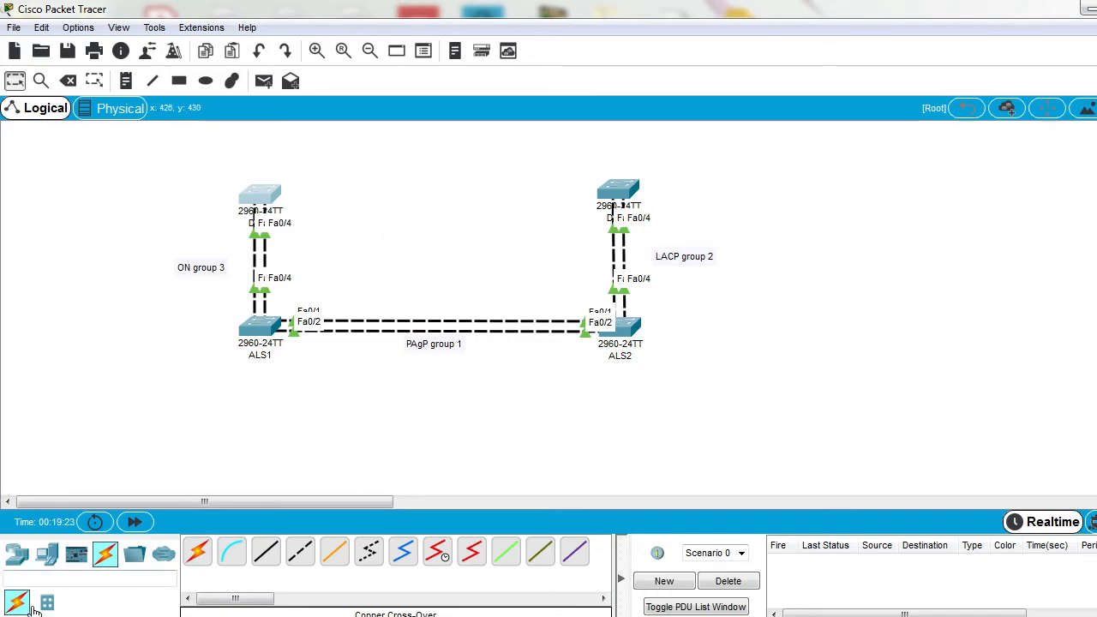
# Step: Place two 3560-24PS multilayer switches side by side in the empty area below ALS1 and ALS2
pyautogui.click(47, 559)
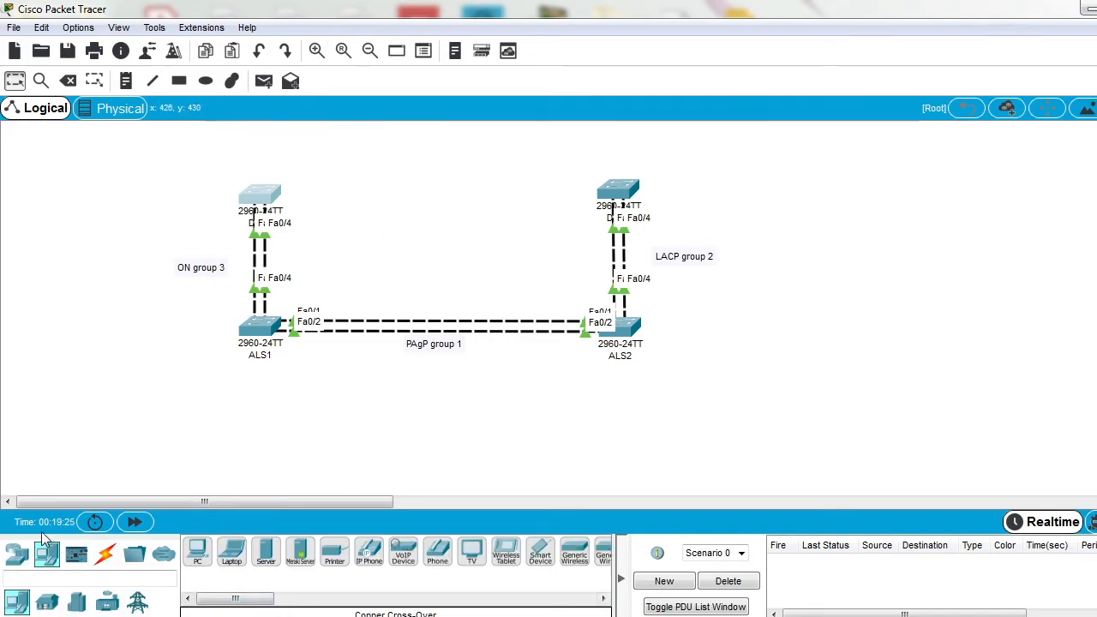
pyautogui.click(15, 555)
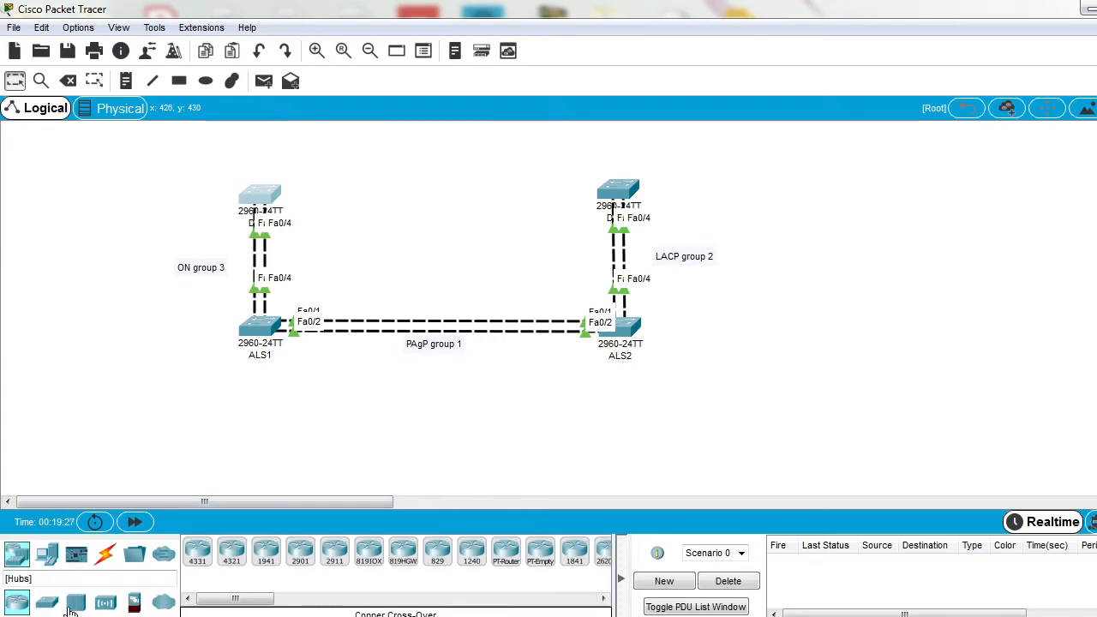
pyautogui.click(48, 603)
pyautogui.moveTo(195, 557); pyautogui.dragTo(296, 556)
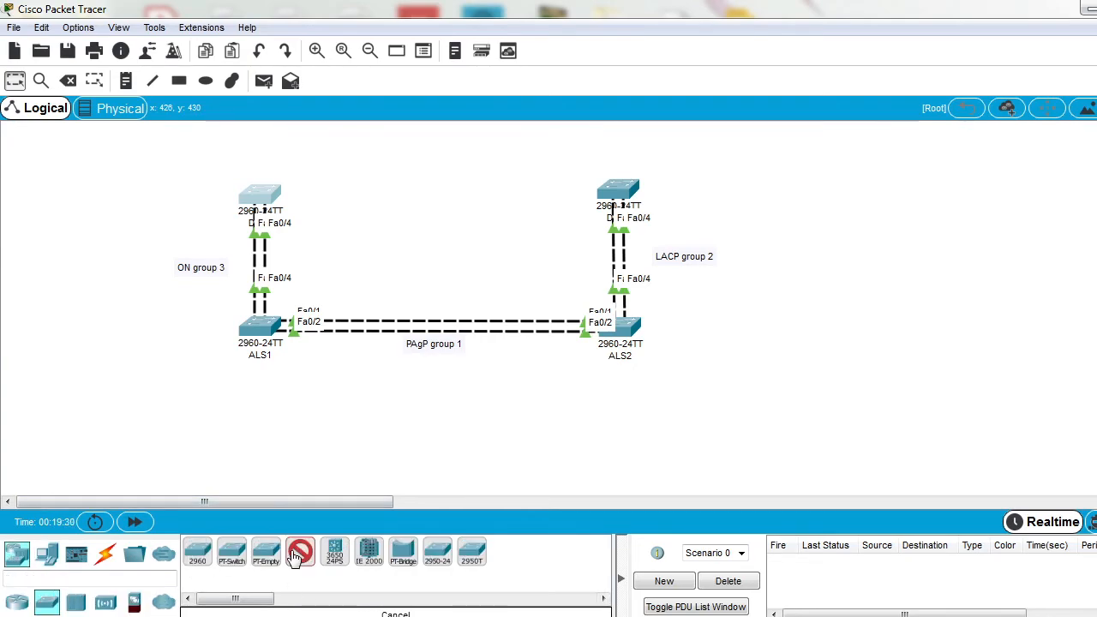
pyautogui.click(247, 433)
pyautogui.click(574, 440)
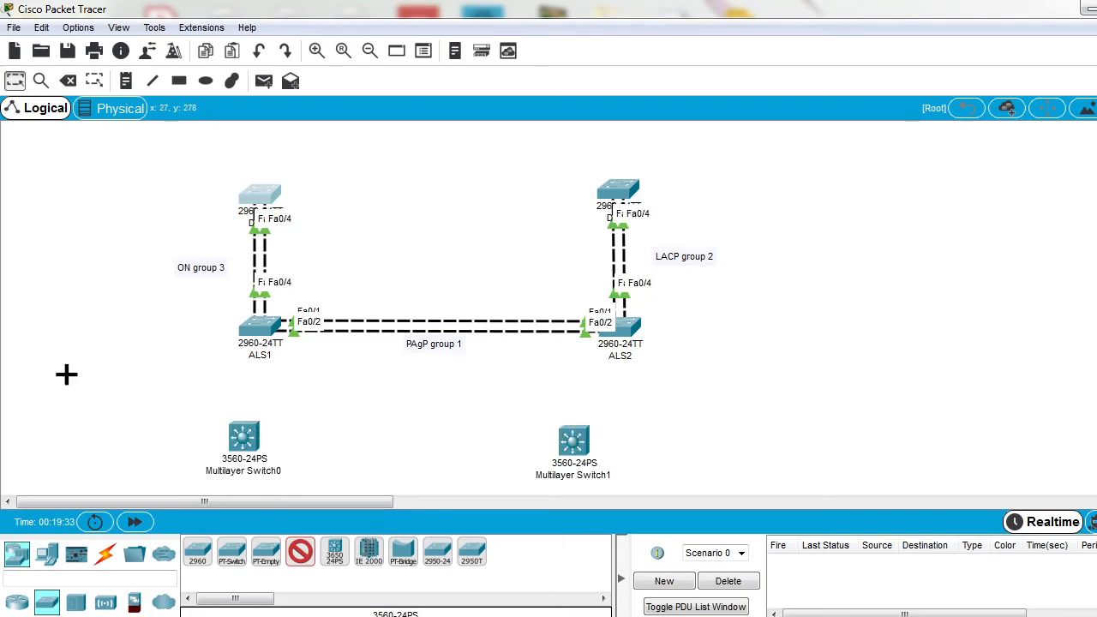
# Step: Align the two new multilayer switches with each other and move them above the existing four-switch topology
pyautogui.click(16, 81)
pyautogui.moveTo(237, 430); pyautogui.dragTo(254, 403)
pyautogui.moveTo(575, 456); pyautogui.dragTo(600, 426)
pyautogui.moveTo(206, 377); pyautogui.dragTo(676, 507)
pyautogui.moveTo(595, 430); pyautogui.dragTo(598, 183)
# Step: Shift the whole four-switch topology downward and lower the two multilayer switches slightly above it
pyautogui.moveTo(87, 210); pyautogui.dragTo(729, 375)
pyautogui.moveTo(100, 194); pyautogui.dragTo(774, 385)
pyautogui.moveTo(632, 195); pyautogui.dragTo(617, 317)
pyautogui.click(439, 233)
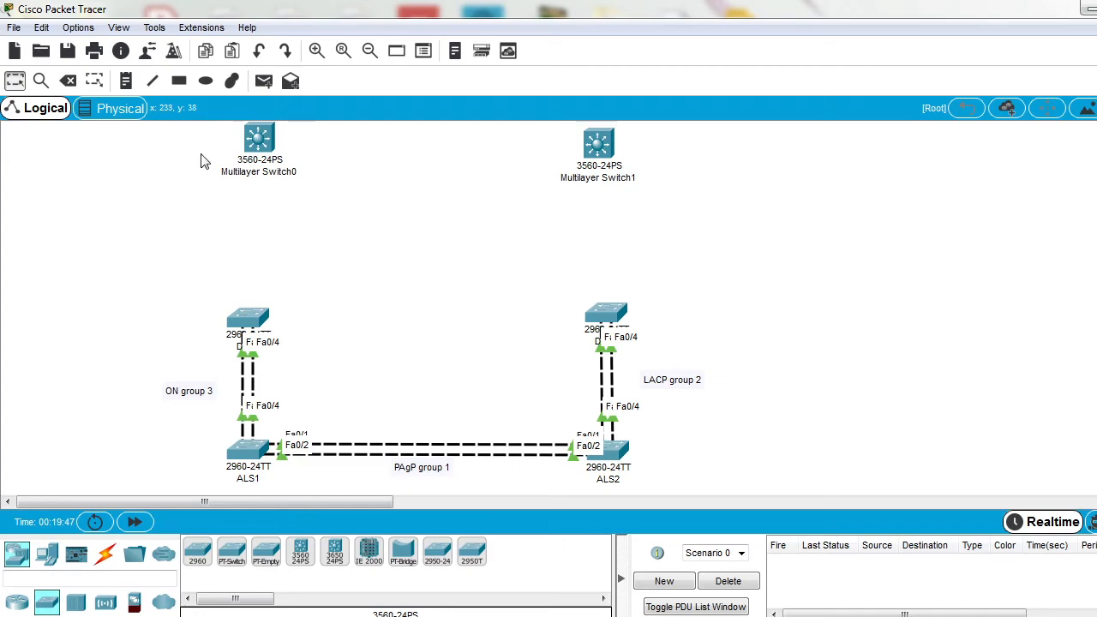
pyautogui.moveTo(253, 160); pyautogui.dragTo(245, 205)
pyautogui.moveTo(590, 170); pyautogui.dragTo(589, 192)
# Step: Rename Multilayer Switch0 as CSW1
pyautogui.click(231, 218)
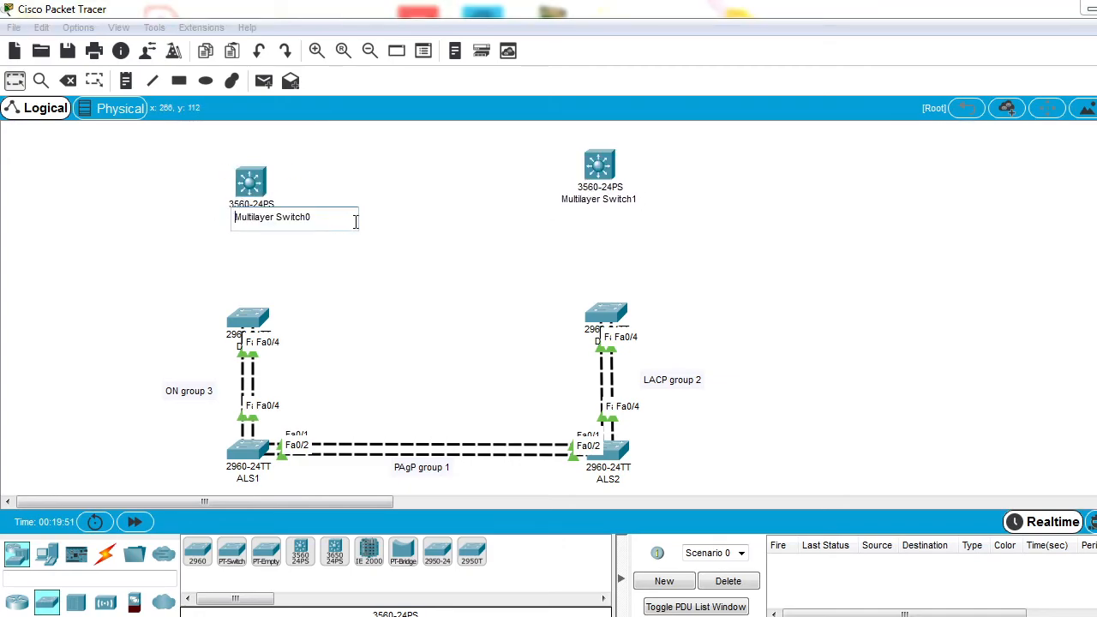
pyautogui.hotkey('ctrl', 'a')
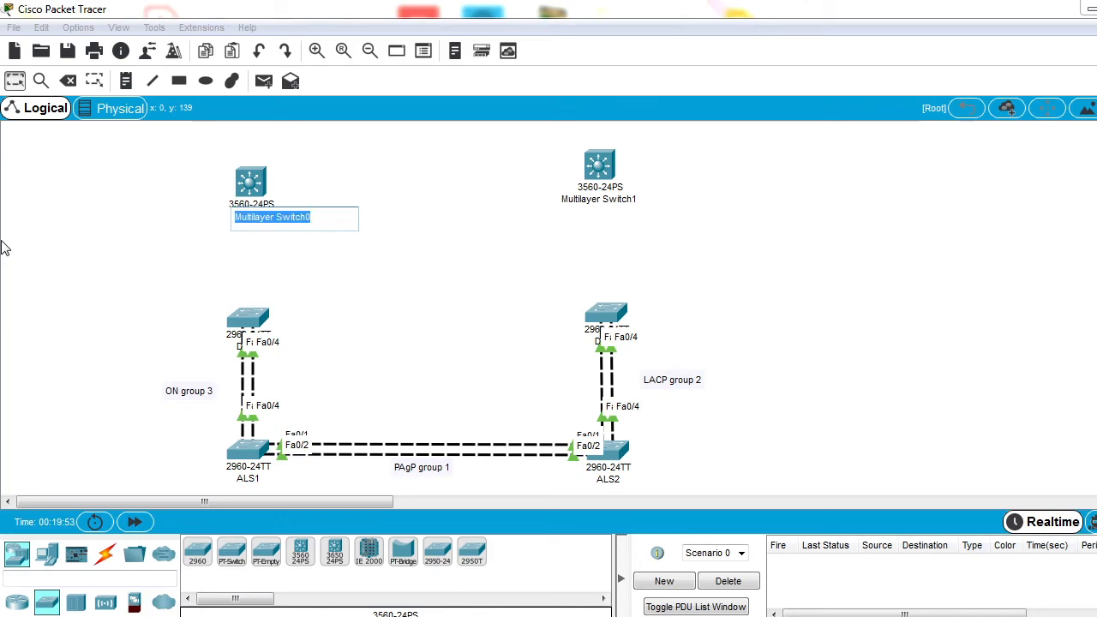
pyautogui.write('CSW1')
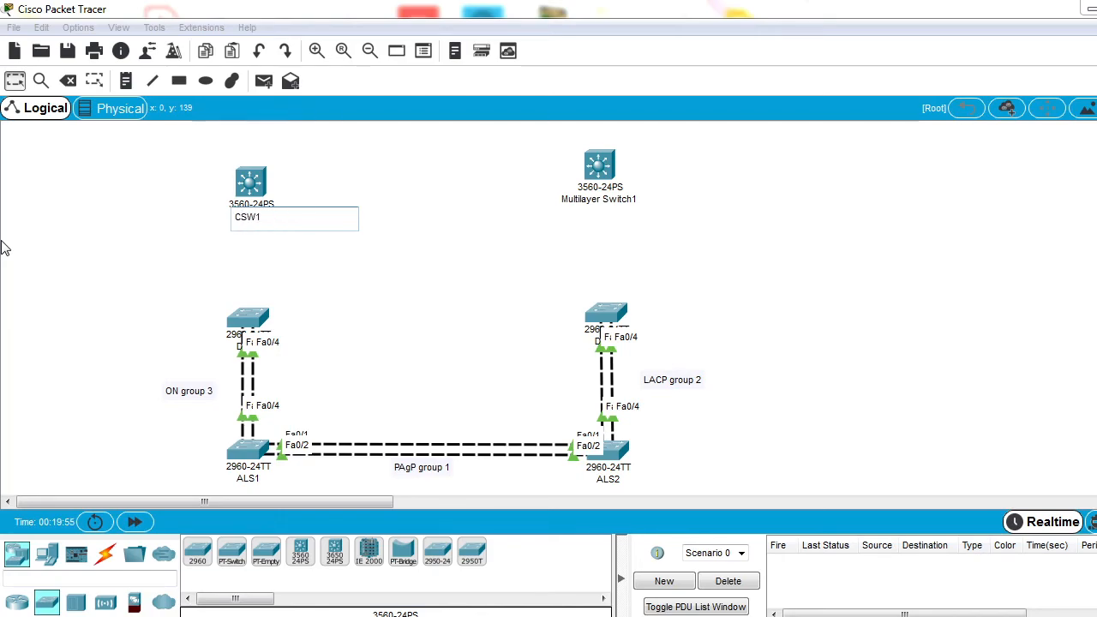
pyautogui.scroll(-2, 5, 247)
pyautogui.press('Return')
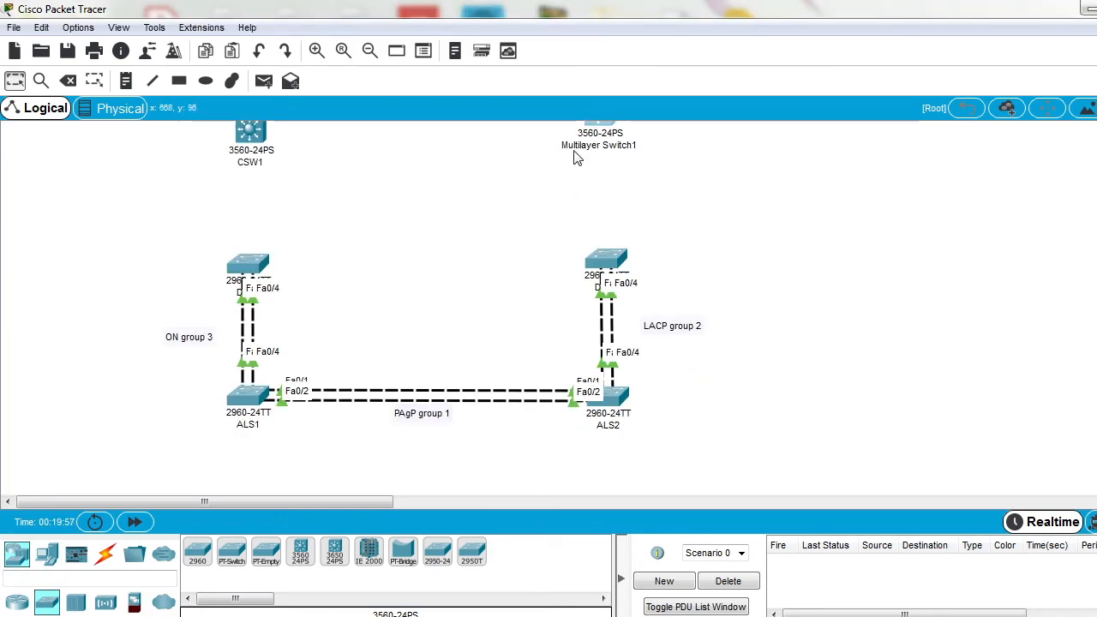
# Step: Rename Multilayer Switch1 as CSW2 and level it with CSW1
pyautogui.click(578, 147)
pyautogui.hotkey('ctrl', 'a')
pyautogui.write('CSW2')
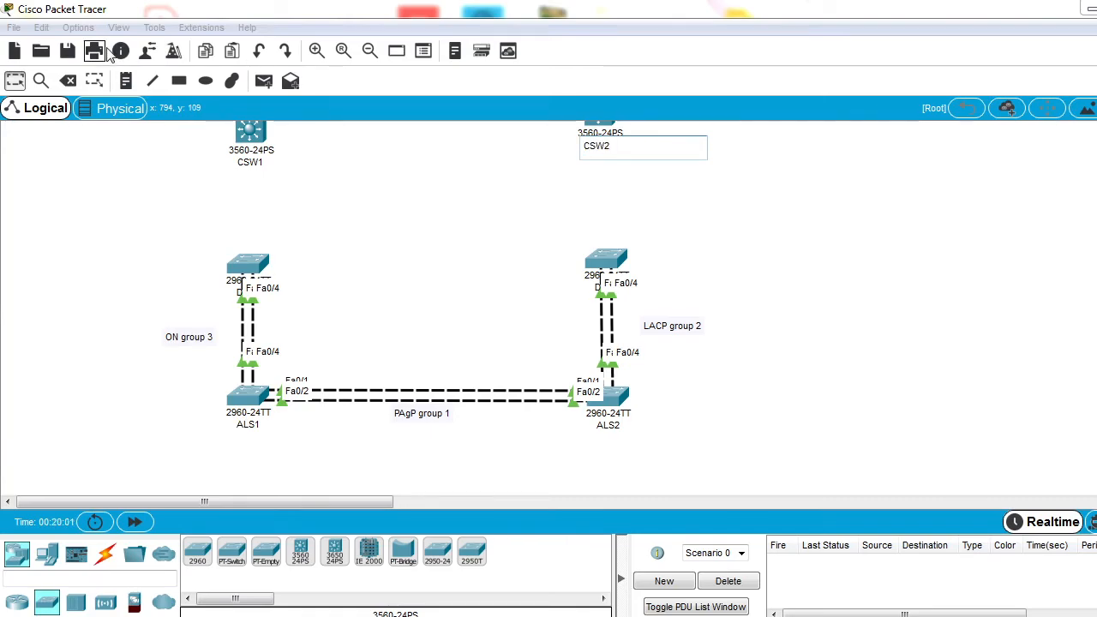
pyautogui.click(329, 207)
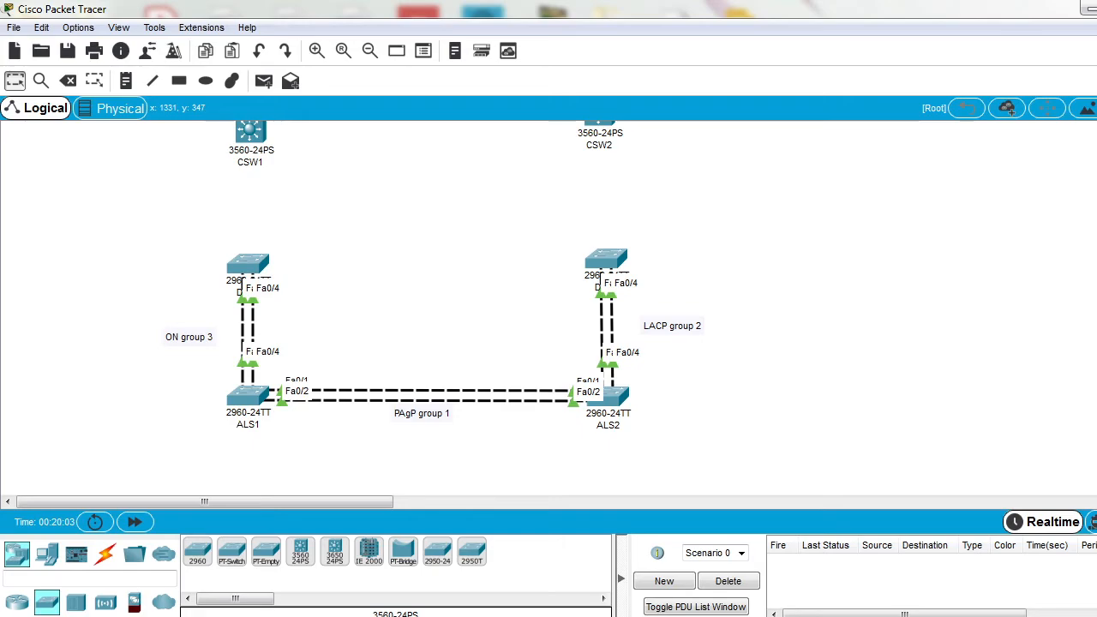
pyautogui.scroll(3, 257, 258)
pyautogui.moveTo(599, 167); pyautogui.dragTo(596, 181)
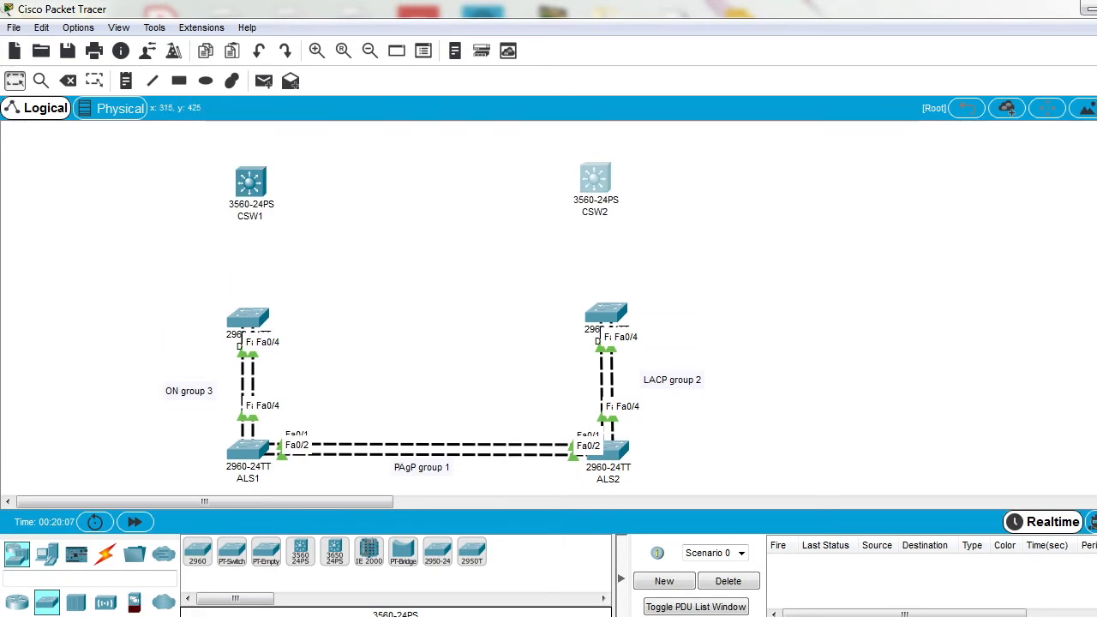
# Step: Connect CSW1's Gig0/1 port to CSW2's Gig0/1 port with a copper cross-over cable
pyautogui.click(105, 553)
pyautogui.click(300, 551)
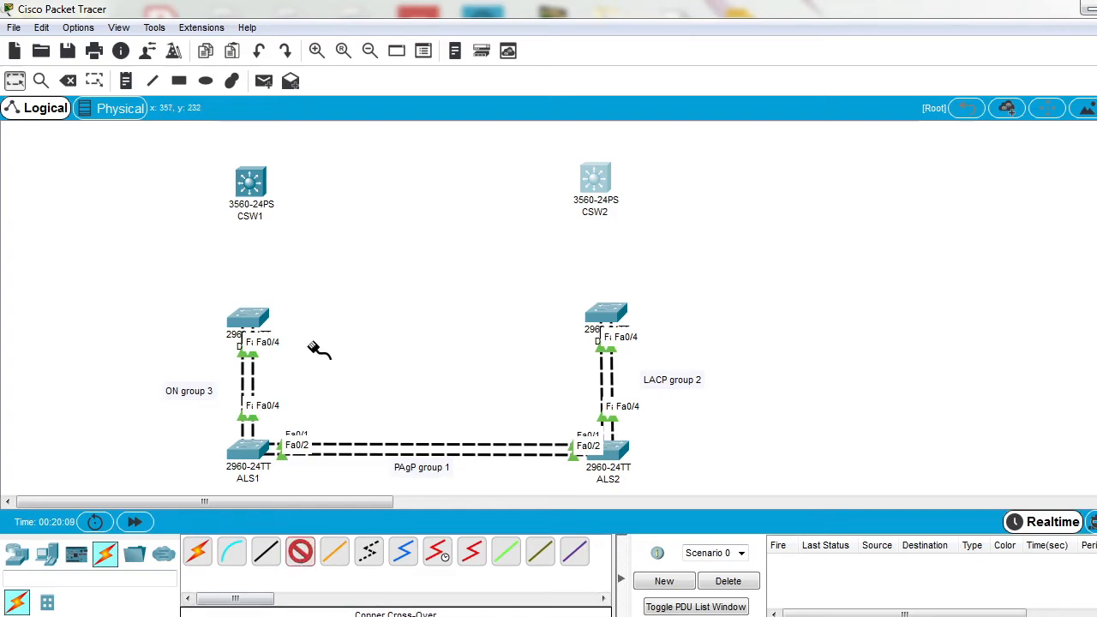
pyautogui.click(250, 182)
pyautogui.click(355, 486)
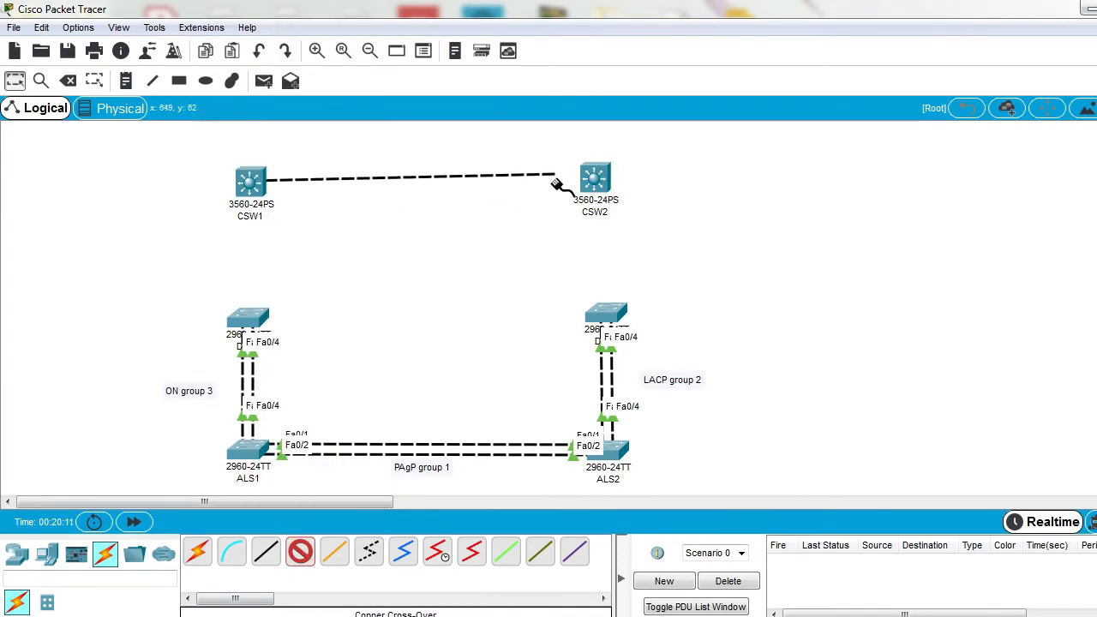
pyautogui.click(593, 179)
pyautogui.click(673, 483)
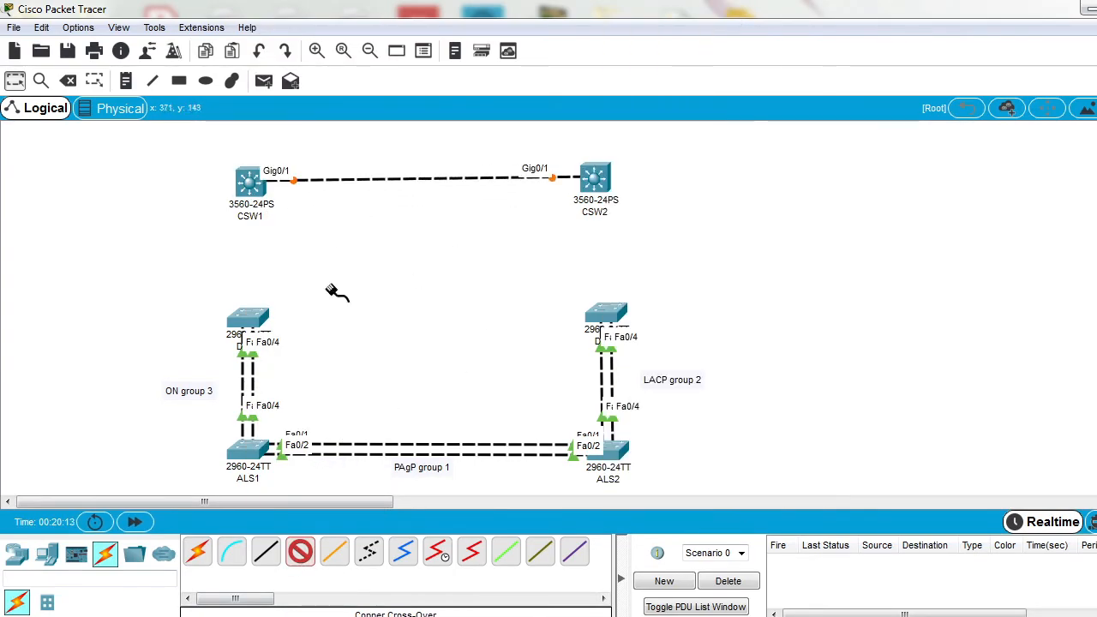
# Step: Add a second copper cross-over link between the Gig0/2 ports of CSW1 and CSW2 and return to selection mode
pyautogui.click(251, 184)
pyautogui.click(363, 482)
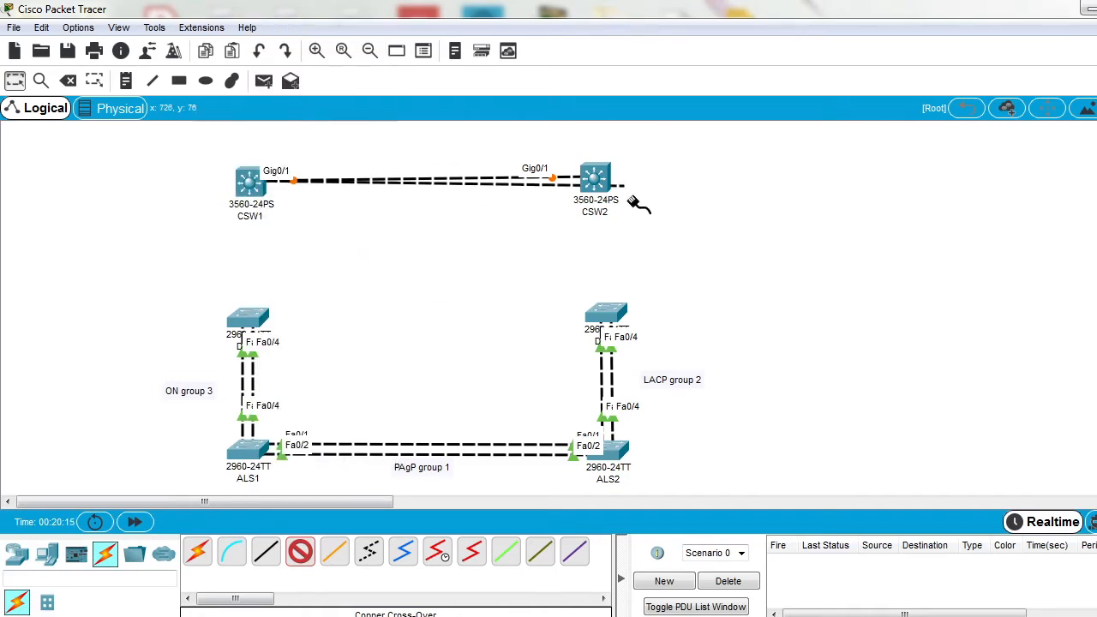
pyautogui.click(594, 180)
pyautogui.click(703, 485)
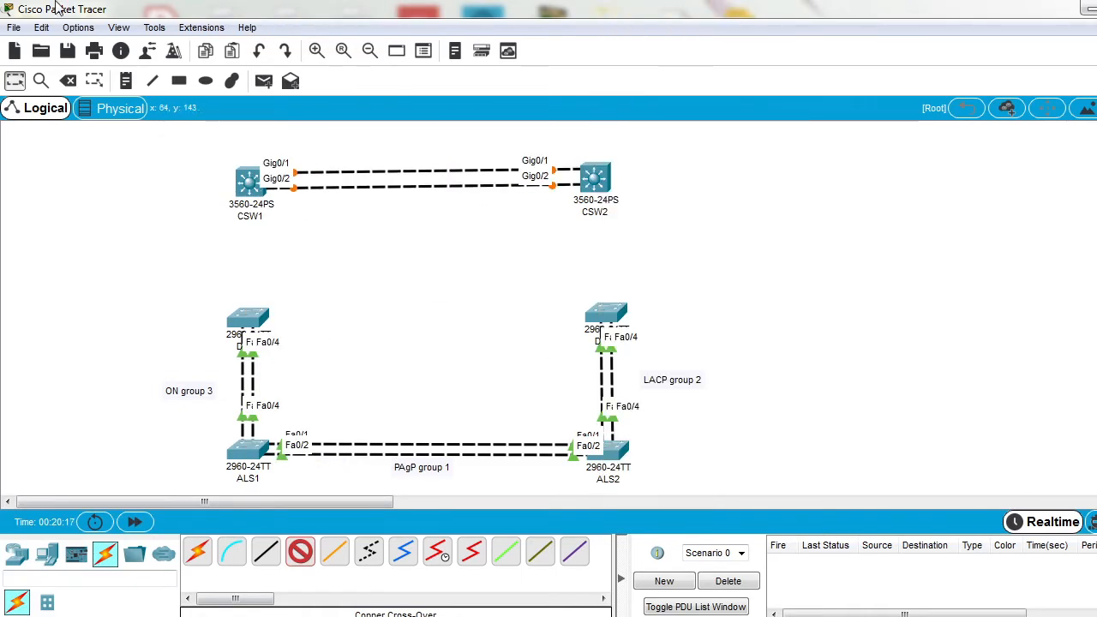
pyautogui.click(14, 81)
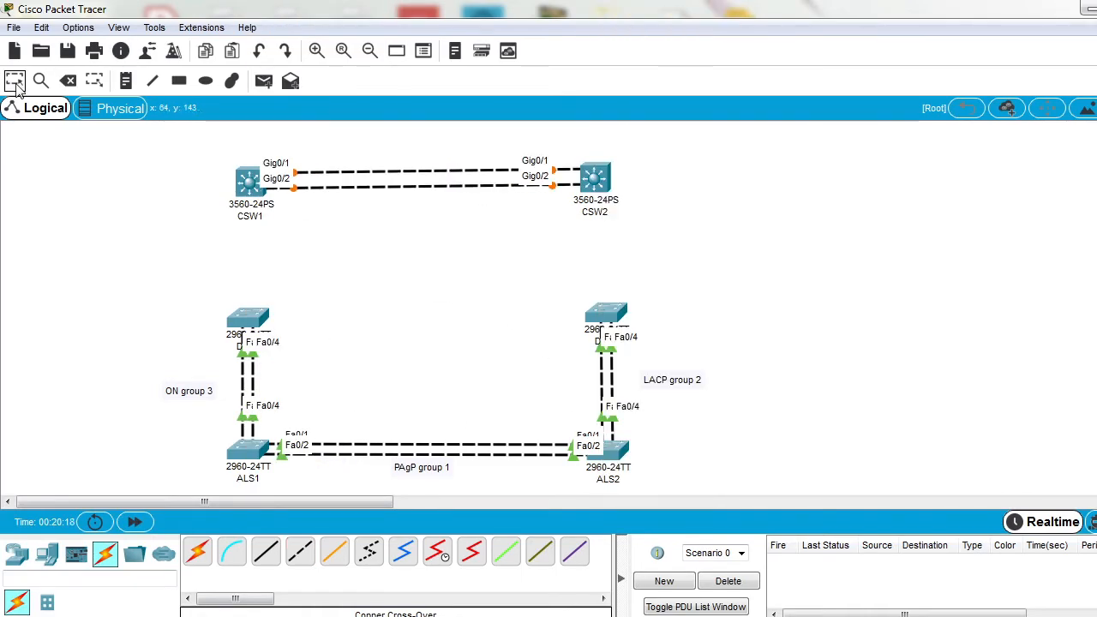
# Step: Open CSW1's command line in a maximized window and answer no to the initial configuration dialog
pyautogui.click(249, 182)
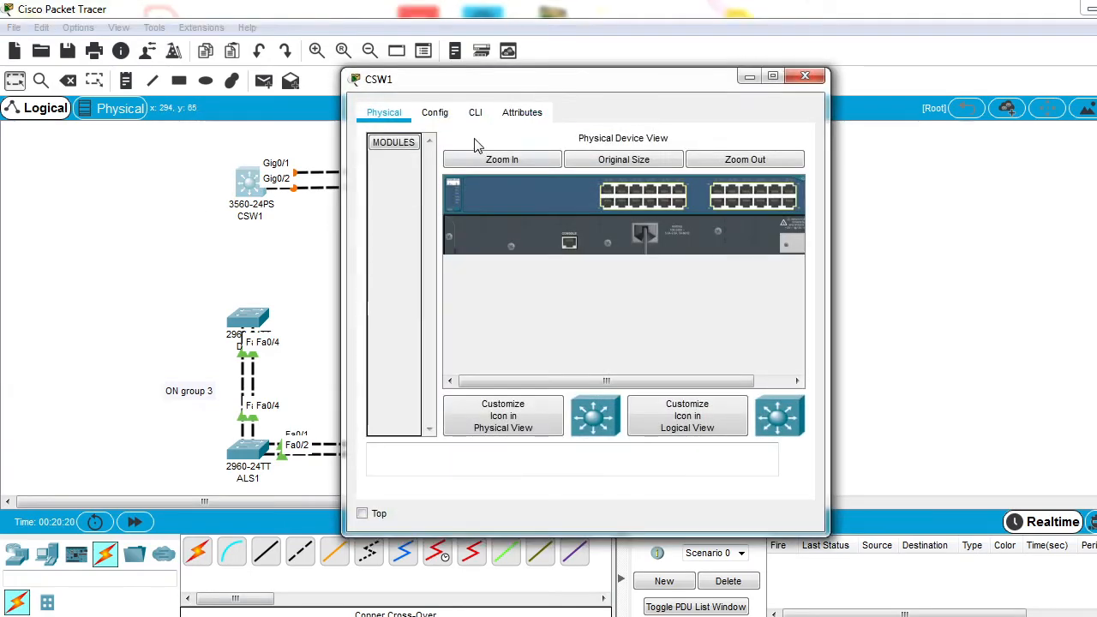
pyautogui.click(475, 112)
pyautogui.click(772, 77)
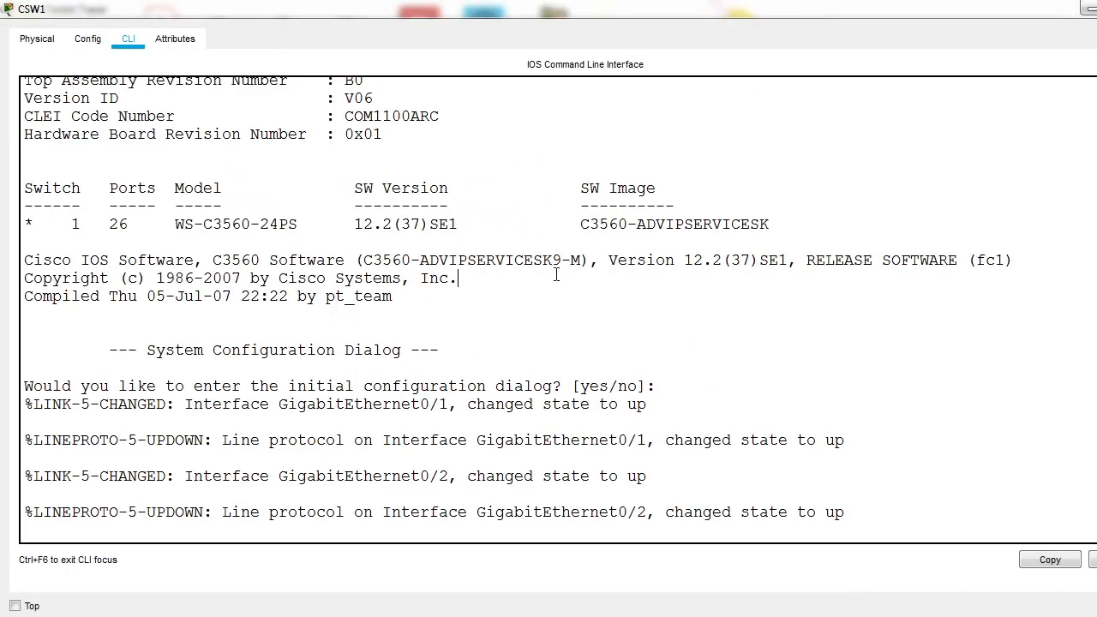
pyautogui.press('Return')
pyautogui.press('Return')
pyautogui.press('Return')
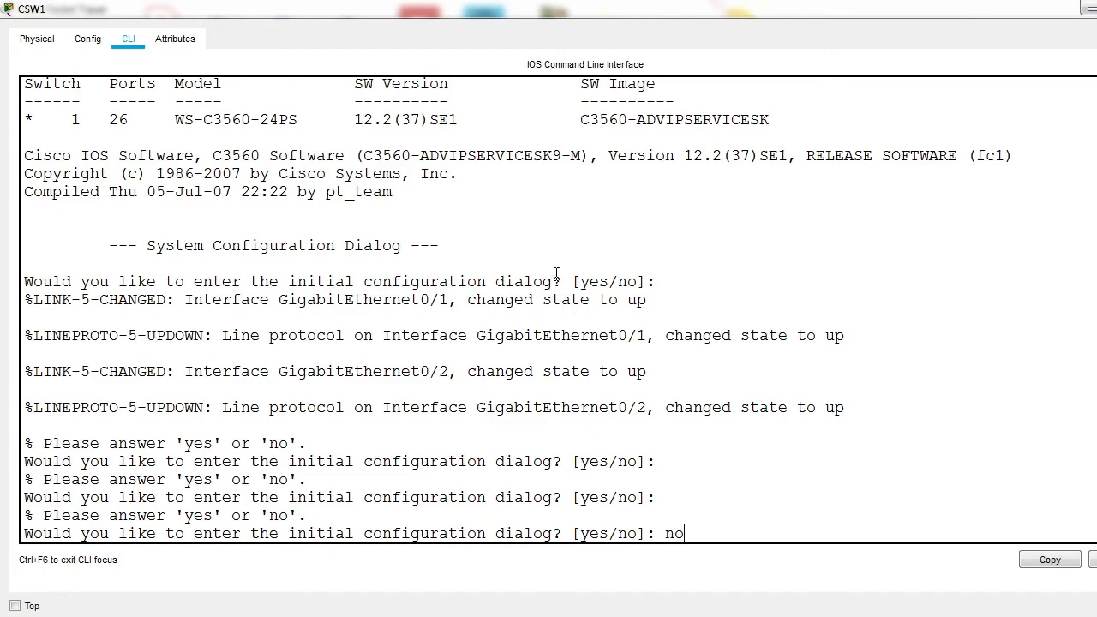
pyautogui.write('no')
pyautogui.press('Return')
pyautogui.press('Return')
pyautogui.press('Return')
pyautogui.press('Return')
# Step: Enter global configuration mode on CSW1 and select the interface range gi0/1-2
pyautogui.write('enable')
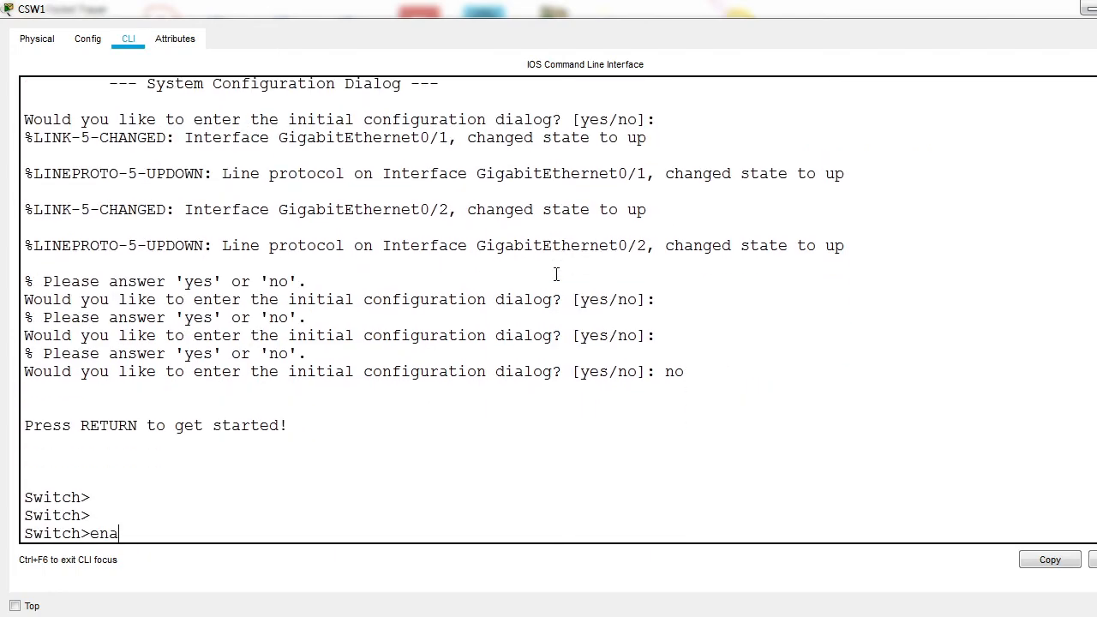
pyautogui.press('Return')
pyautogui.write('conf t')
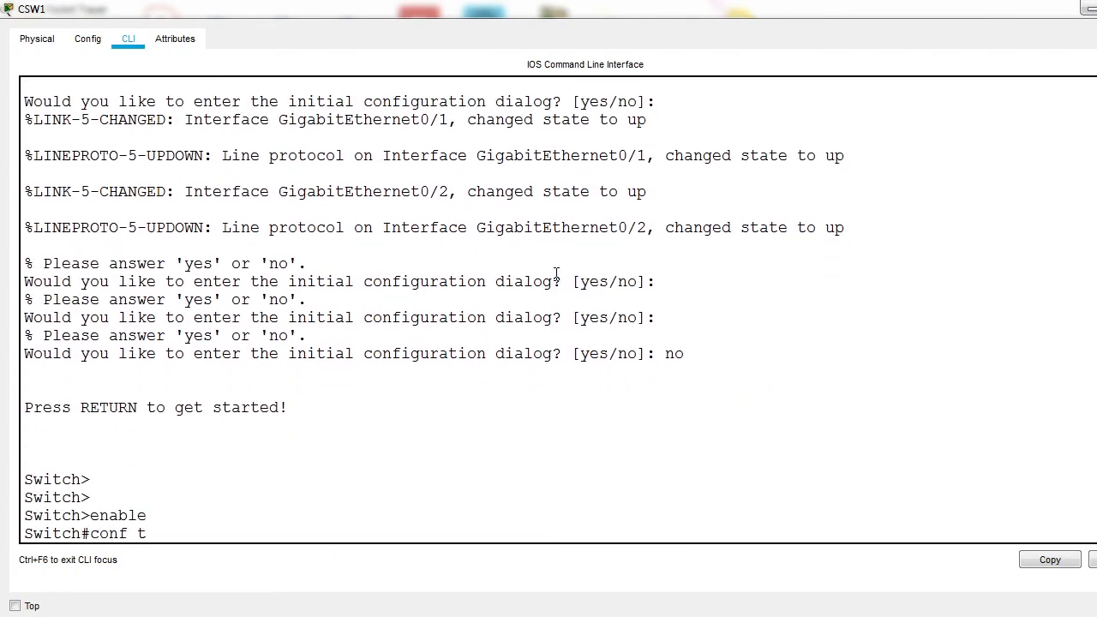
pyautogui.press('Return')
pyautogui.write('int ra gi0/1')
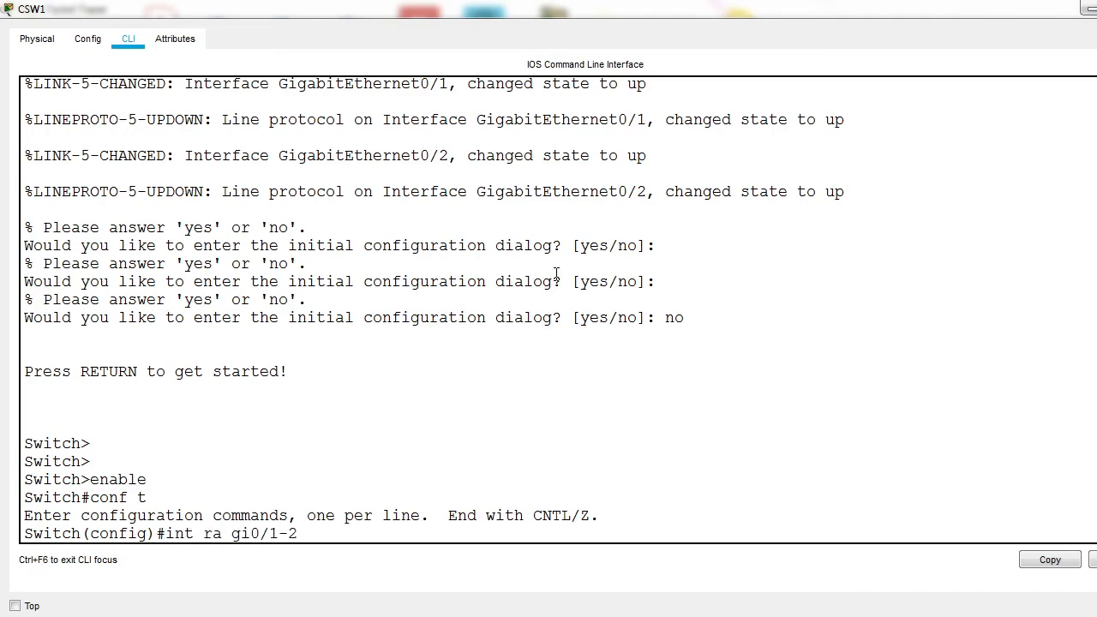
pyautogui.write('-2')
pyautogui.press('Return')
# Step: Try to set the switchport mode of CSW1's gi0/1-2 range to trunk
pyautogui.write('sw')
pyautogui.press('Tab')
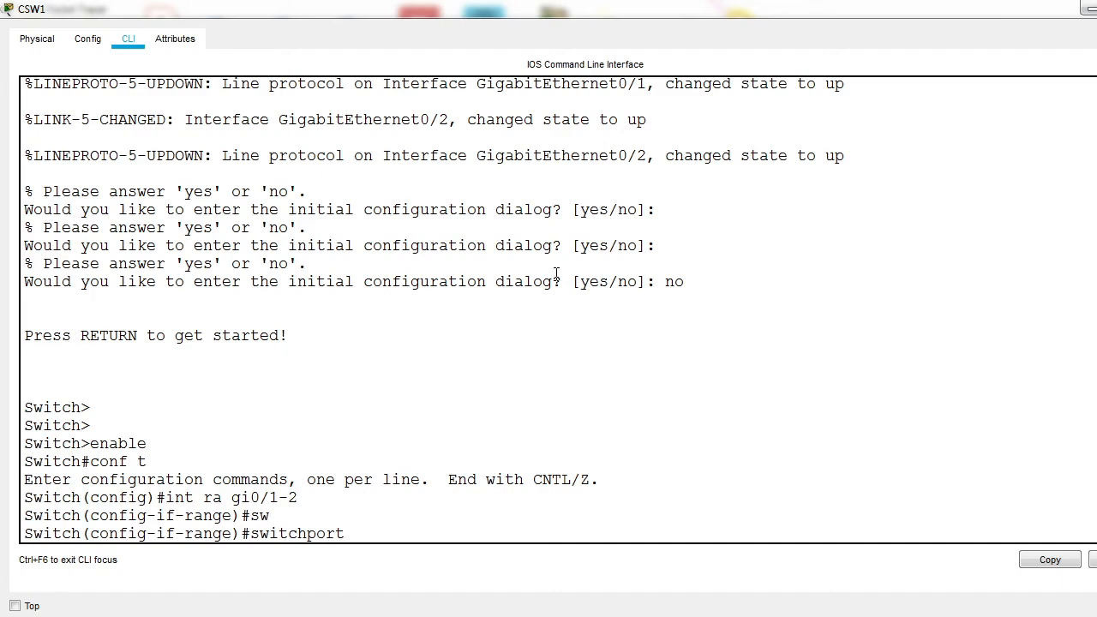
pyautogui.write('m')
pyautogui.press('Tab')
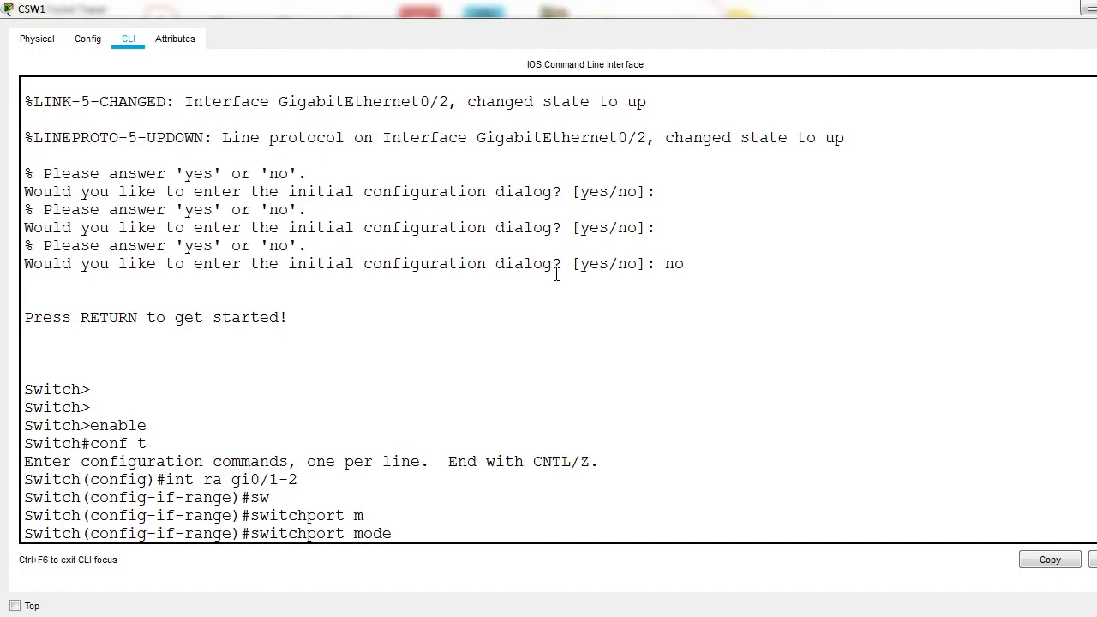
pyautogui.write('tr')
pyautogui.press('Tab')
pyautogui.press('Return')
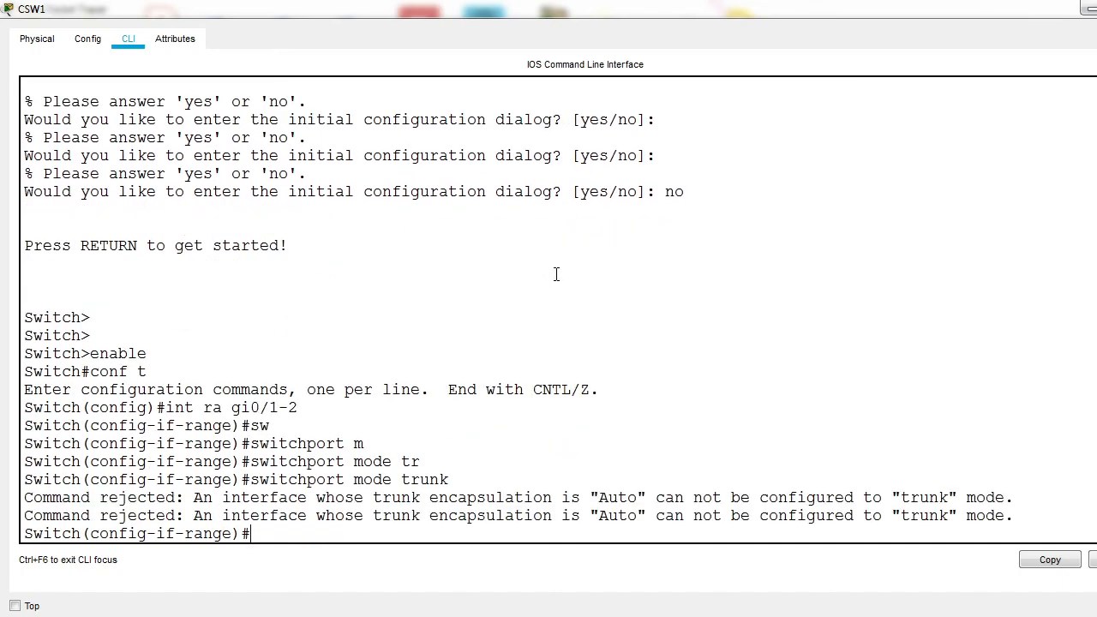
# Step: Set the trunk encapsulation of CSW1's gi0/1-2 range to dot1q
pyautogui.moveTo(658, 500); pyautogui.dragTo(810, 517)
pyautogui.click(525, 487)
pyautogui.write('sw')
pyautogui.press('Tab')
pyautogui.write('t')
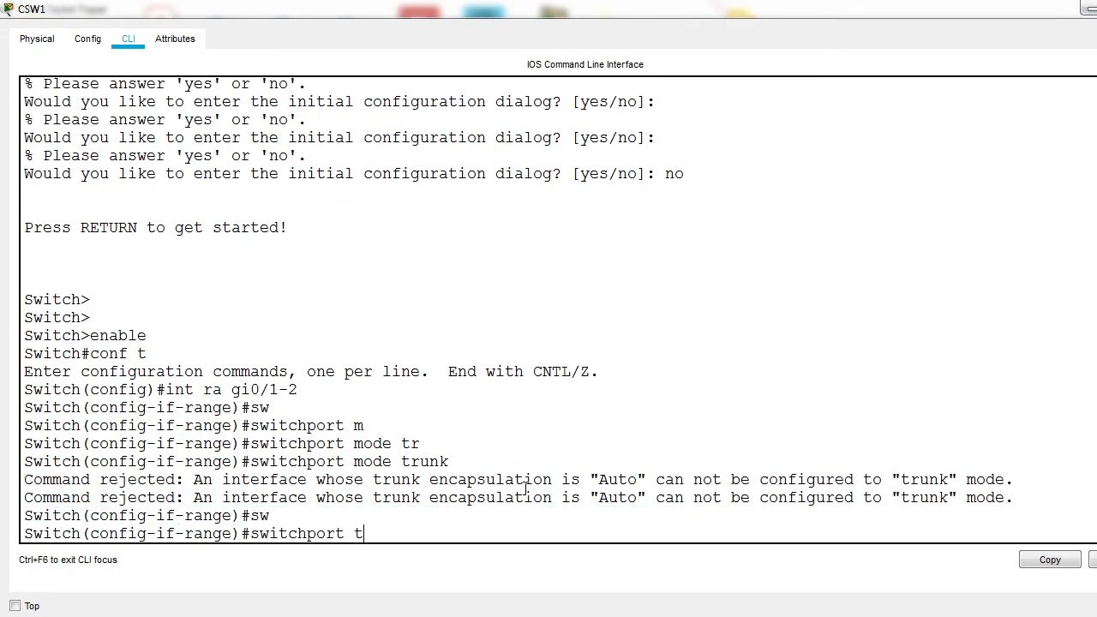
pyautogui.press('Tab')
pyautogui.write('r')
pyautogui.press('Tab')
pyautogui.write('e')
pyautogui.press('Tab')
pyautogui.write('d')
pyautogui.press('Tab')
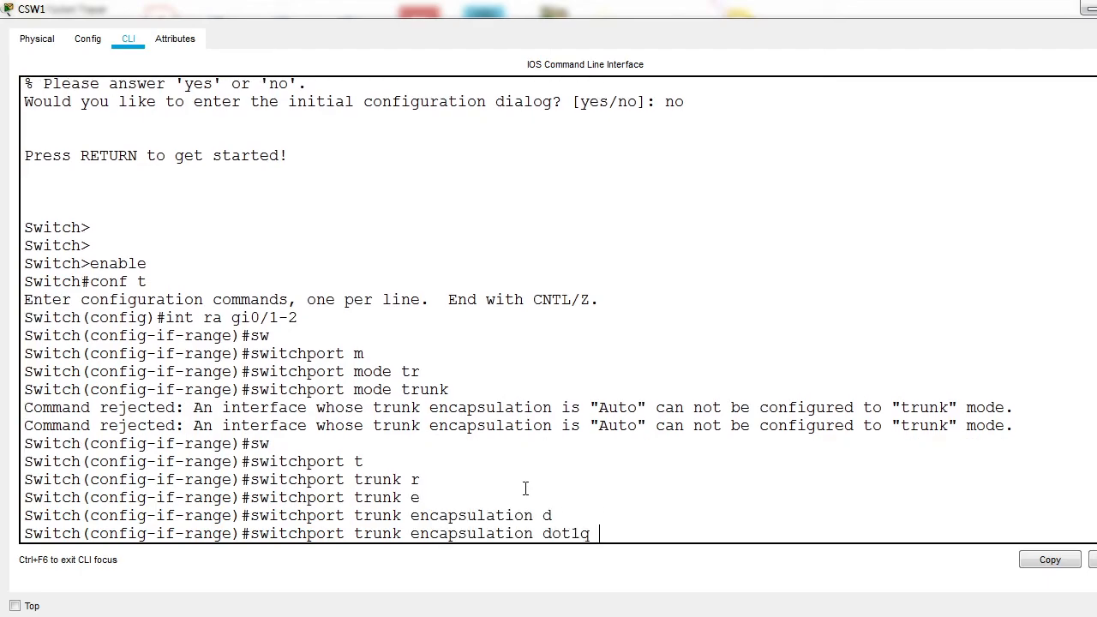
pyautogui.press('Return')
# Step: Reissue the switchport mode trunk command on CSW1's gi0/1-2 range
pyautogui.press('Up')
pyautogui.press('Up')
pyautogui.press('Return')
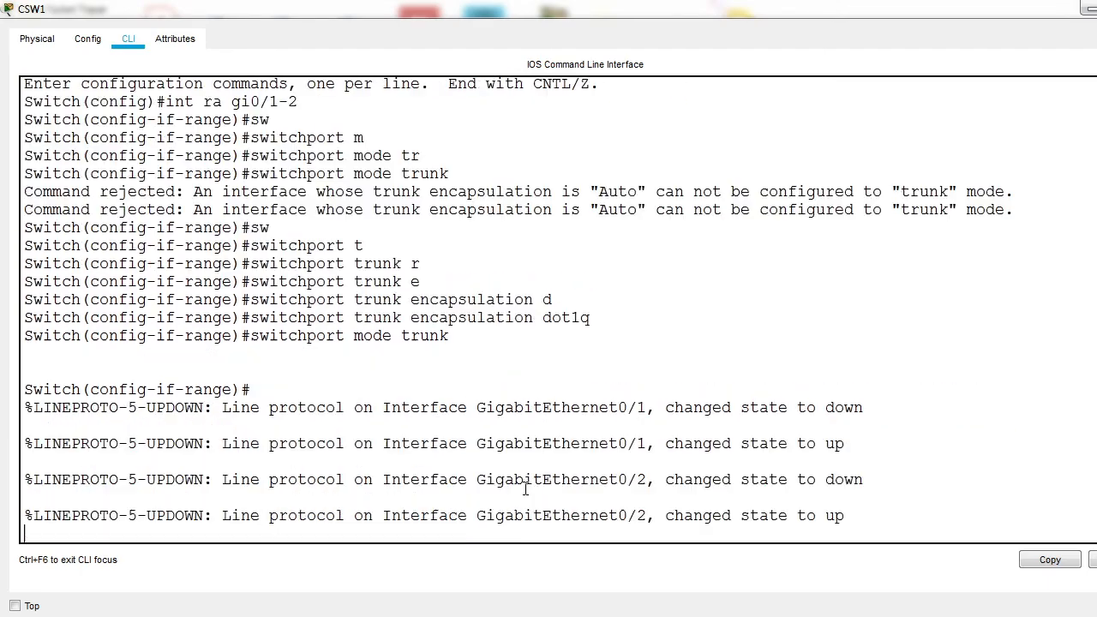
pyautogui.press('Return')
pyautogui.press('Return')
pyautogui.write('chan')
# Step: Assign CSW1's gi0/1-2 range to channel-group 5 with mode desirable
pyautogui.press('Tab')
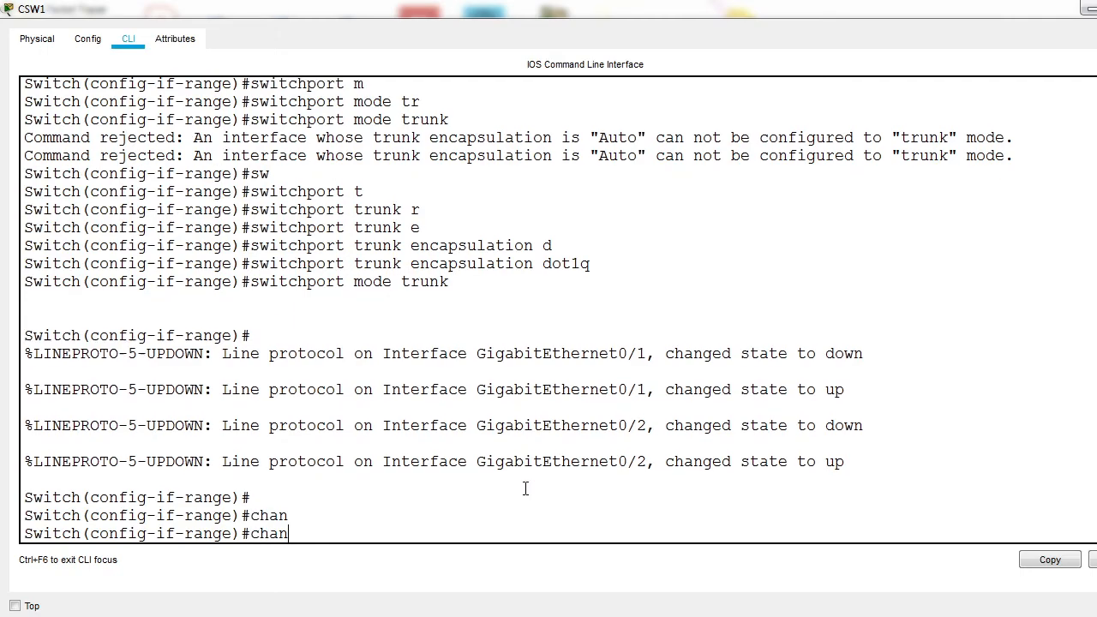
pyautogui.write('e')
pyautogui.write('l-g')
pyautogui.press('Tab')
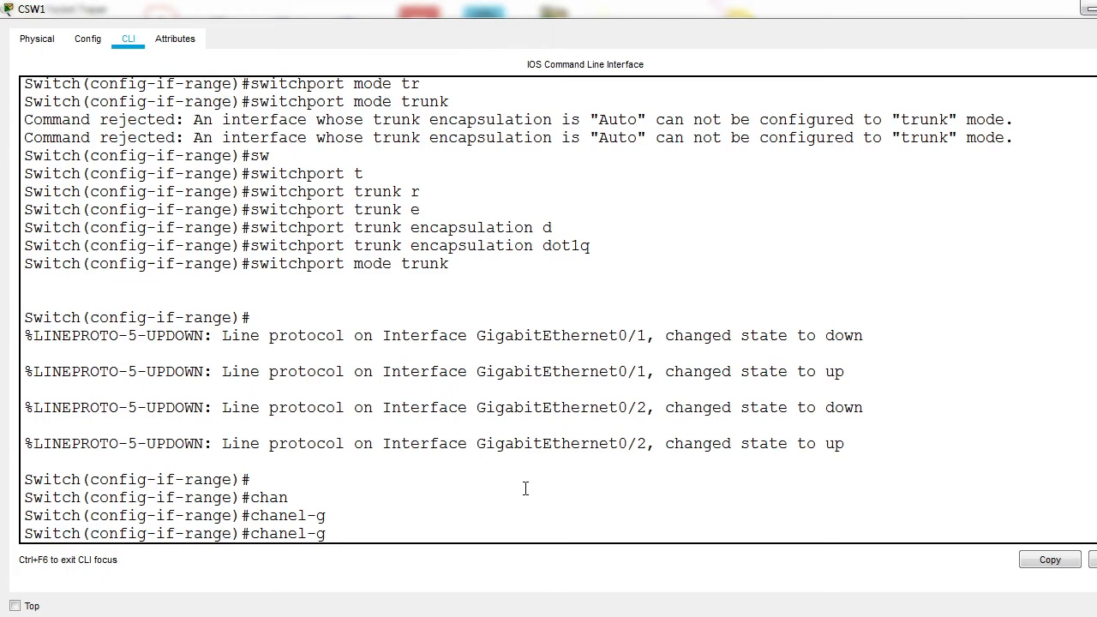
pyautogui.press('BackSpace')
pyautogui.press('BackSpace')
pyautogui.write('nel-group 5 mo')
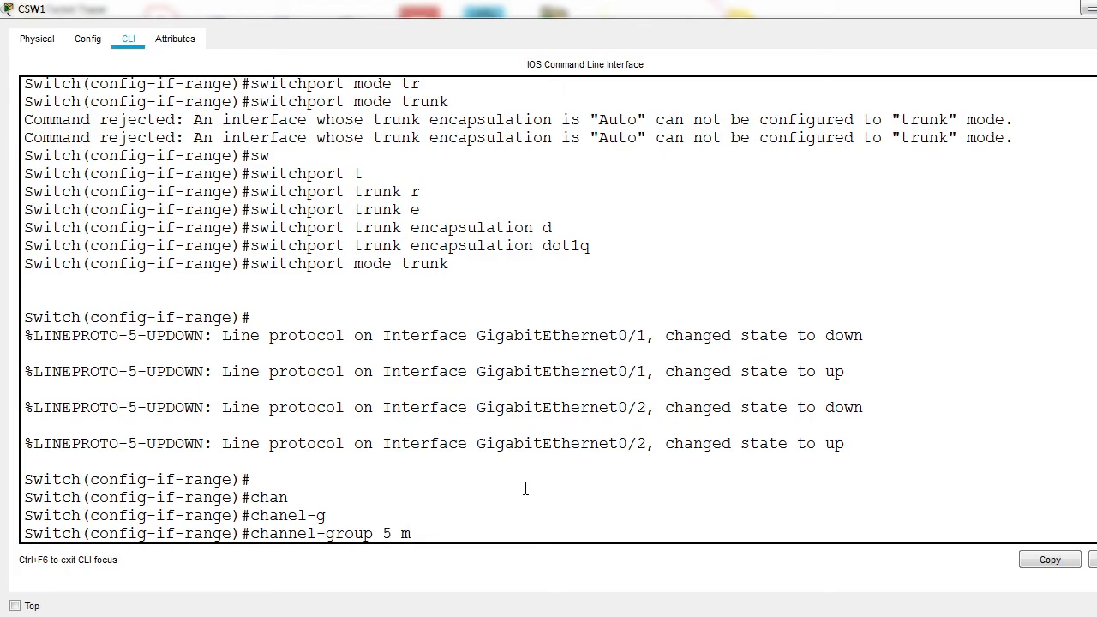
pyautogui.press('Tab')
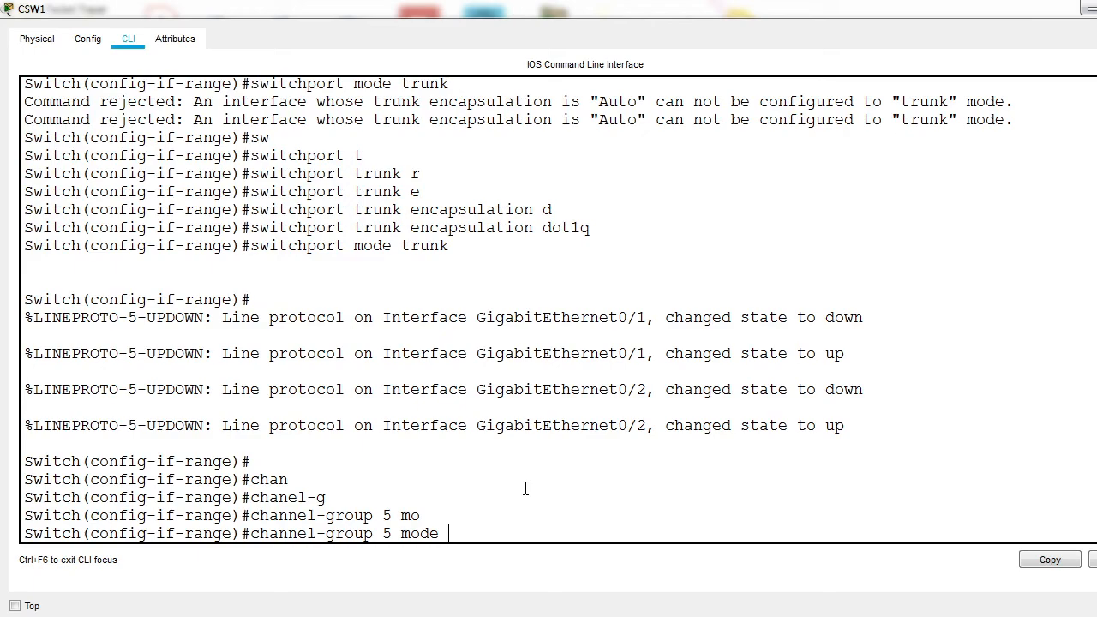
pyautogui.write('des')
pyautogui.press('Tab')
pyautogui.press('Return')
# Step: Try to set the switchport mode of CSW1's port-channel 5 interface to trunk
pyautogui.press('Return')
pyautogui.write('exit')
pyautogui.press('Return')
pyautogui.write('int po')
pyautogui.press('Tab')
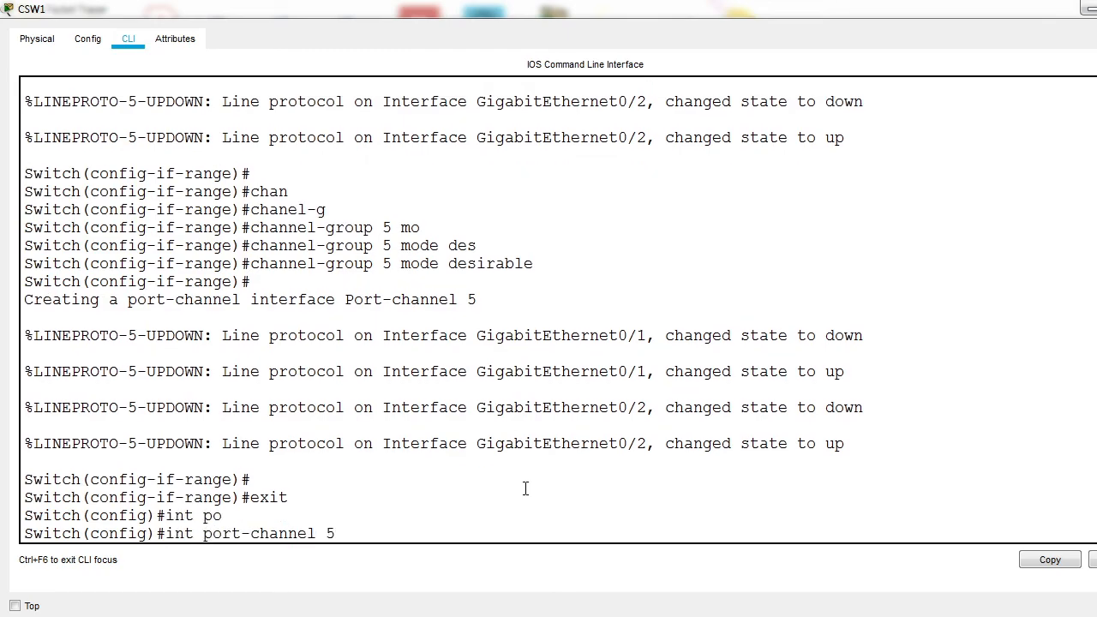
pyautogui.press('Return')
pyautogui.write('sw')
pyautogui.press('Tab')
pyautogui.write('m')
pyautogui.press('Tab')
pyautogui.press('t')
pyautogui.press('Tab')
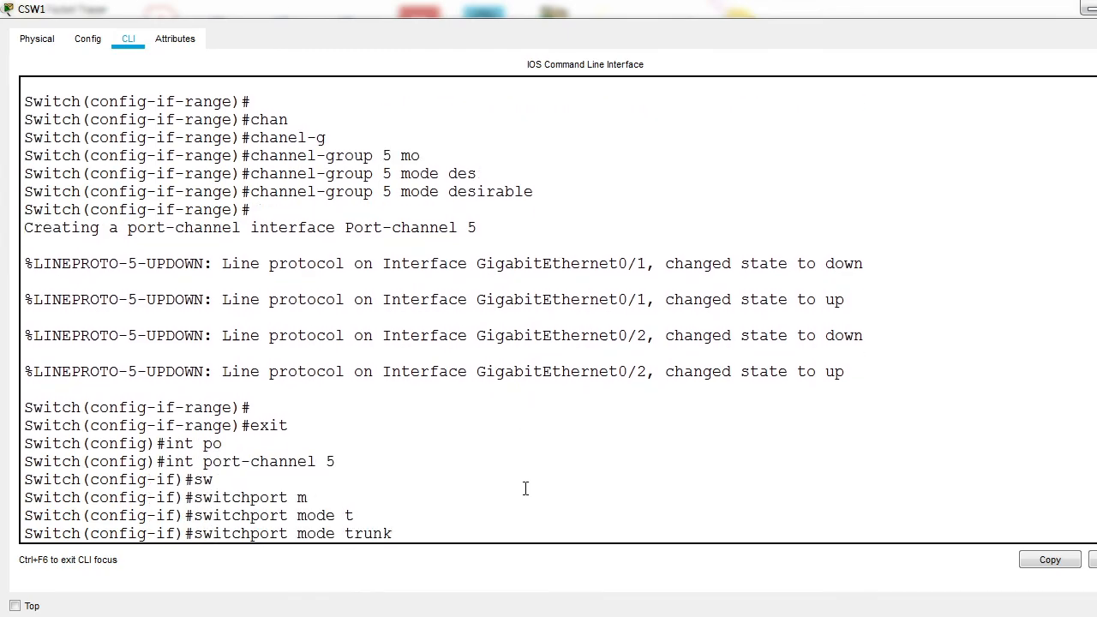
pyautogui.press('Return')
pyautogui.write('ex')
pyautogui.press('Return')
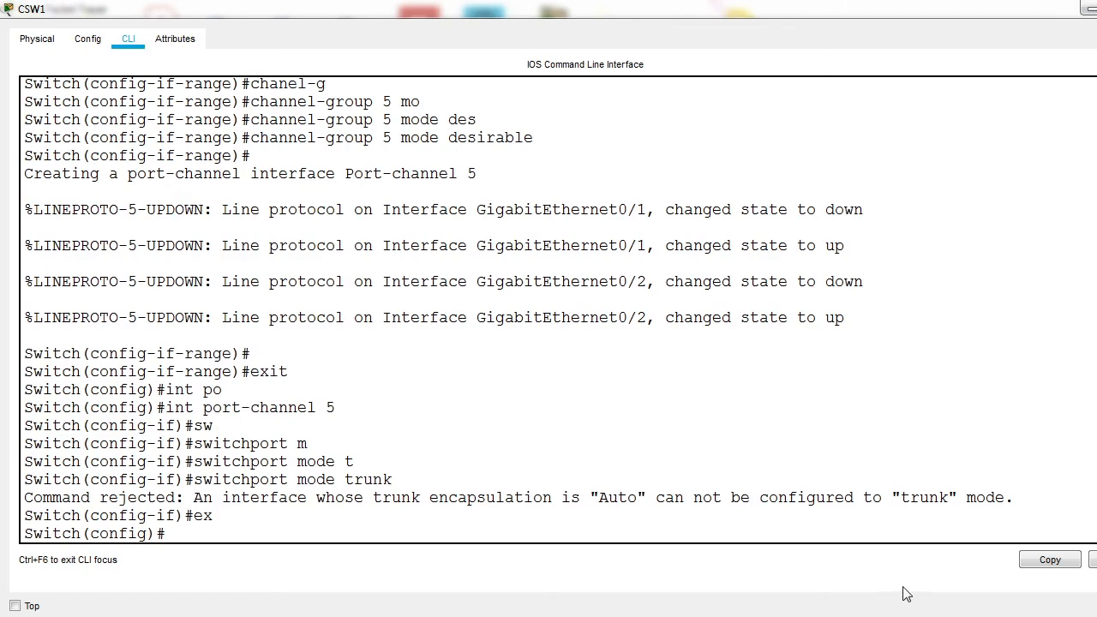
pyautogui.moveTo(572, 497); pyautogui.dragTo(758, 506)
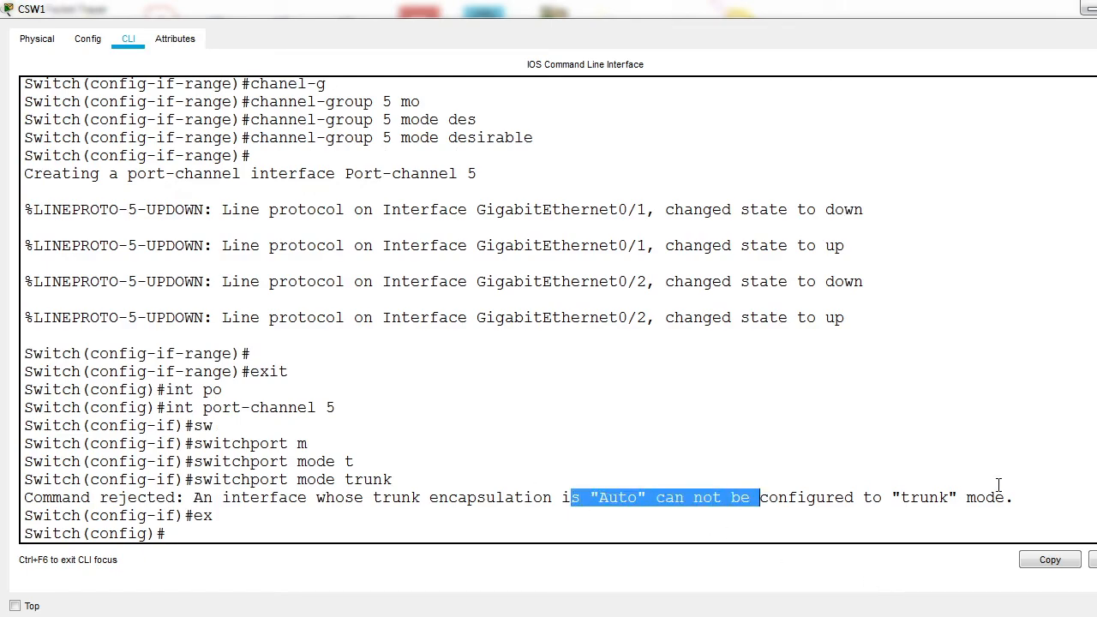
pyautogui.click(528, 510)
# Step: Set the trunk encapsulation of CSW1's port-channel 5 interface to dot1q
pyautogui.write('int')
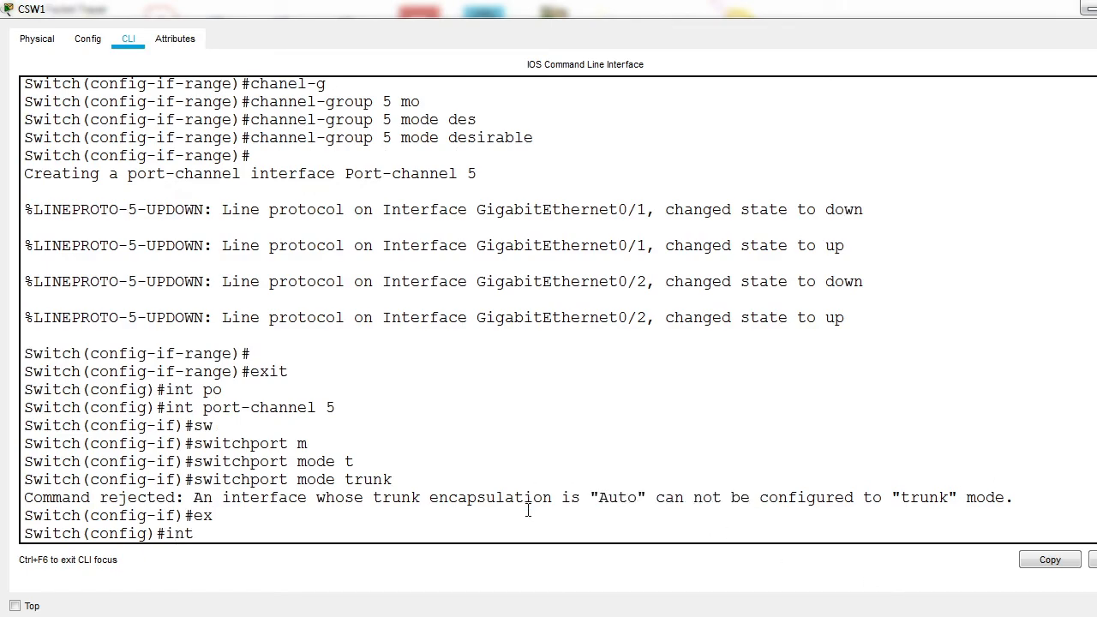
pyautogui.write(' port-channel 5')
pyautogui.press('Tab')
pyautogui.write('5')
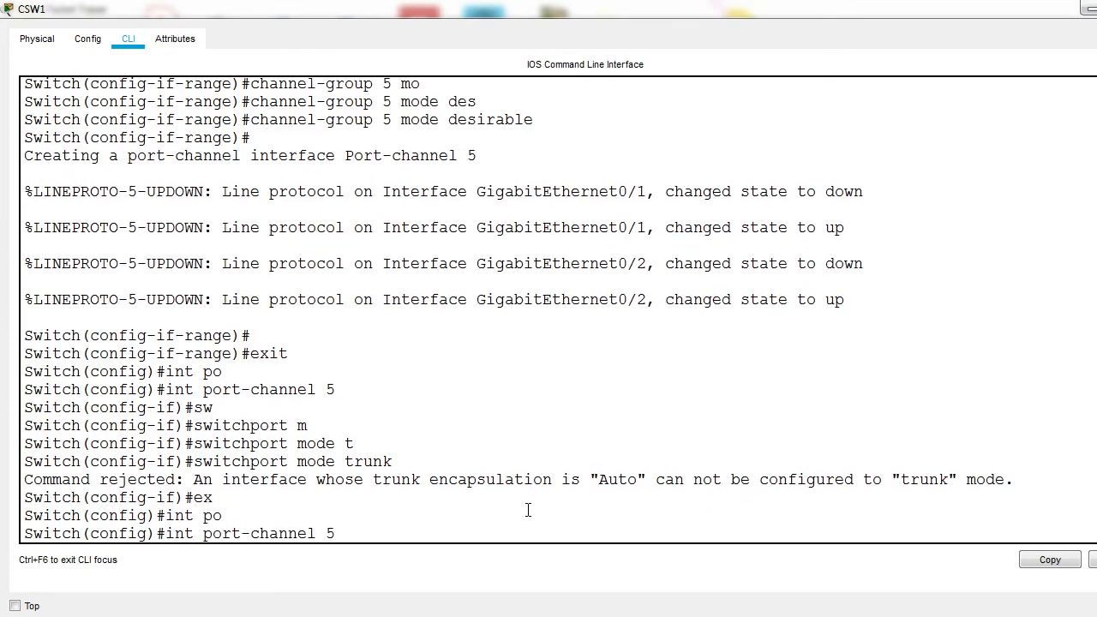
pyautogui.press('Return')
pyautogui.write('sw')
pyautogui.press('Tab')
pyautogui.write('t')
pyautogui.press('Tab')
pyautogui.write('e')
pyautogui.press('Tab')
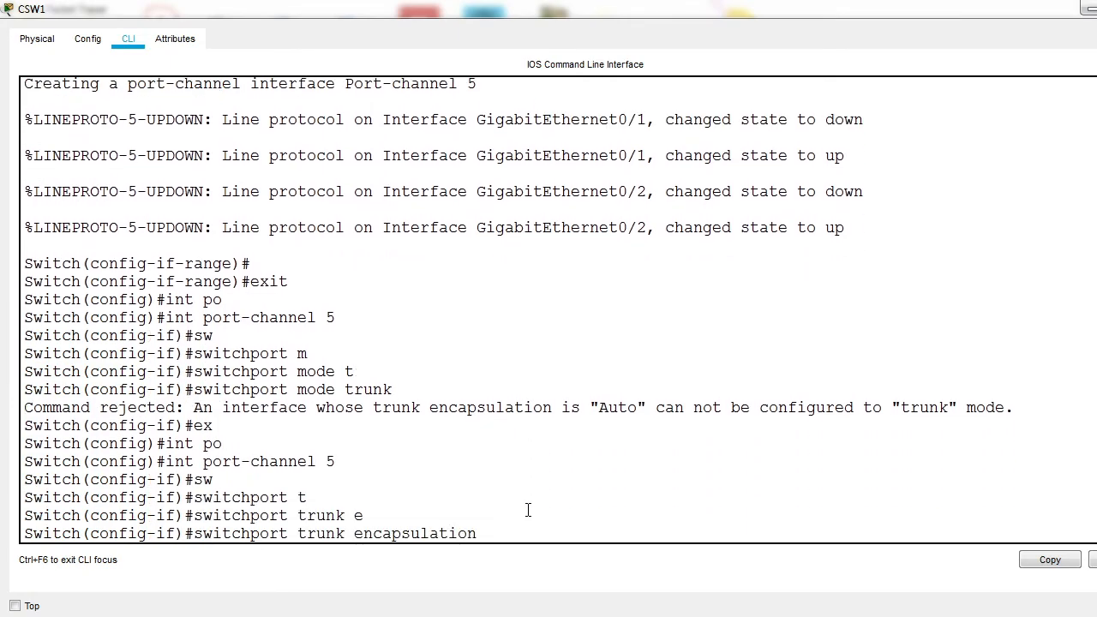
pyautogui.write('d')
pyautogui.press('Tab')
pyautogui.press('Return')
# Step: Reissue the switchport mode trunk command on CSW1's port-channel 5 and return to global configuration mode
pyautogui.press('Up')
pyautogui.press('Up')
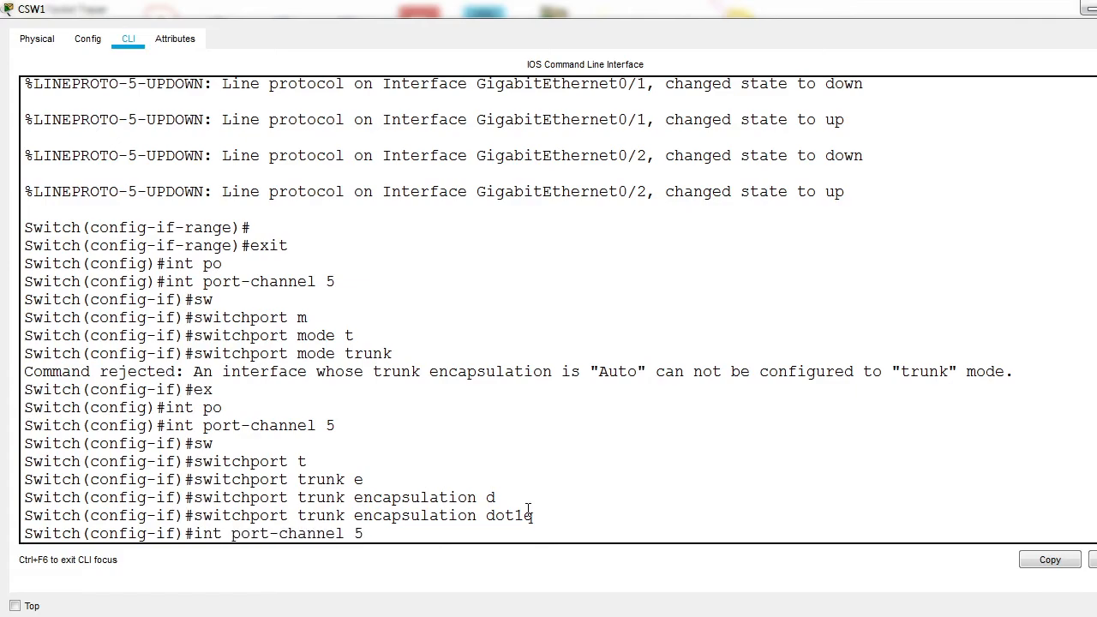
pyautogui.press('Return')
pyautogui.press('Up')
pyautogui.press('Up')
pyautogui.press('Down')
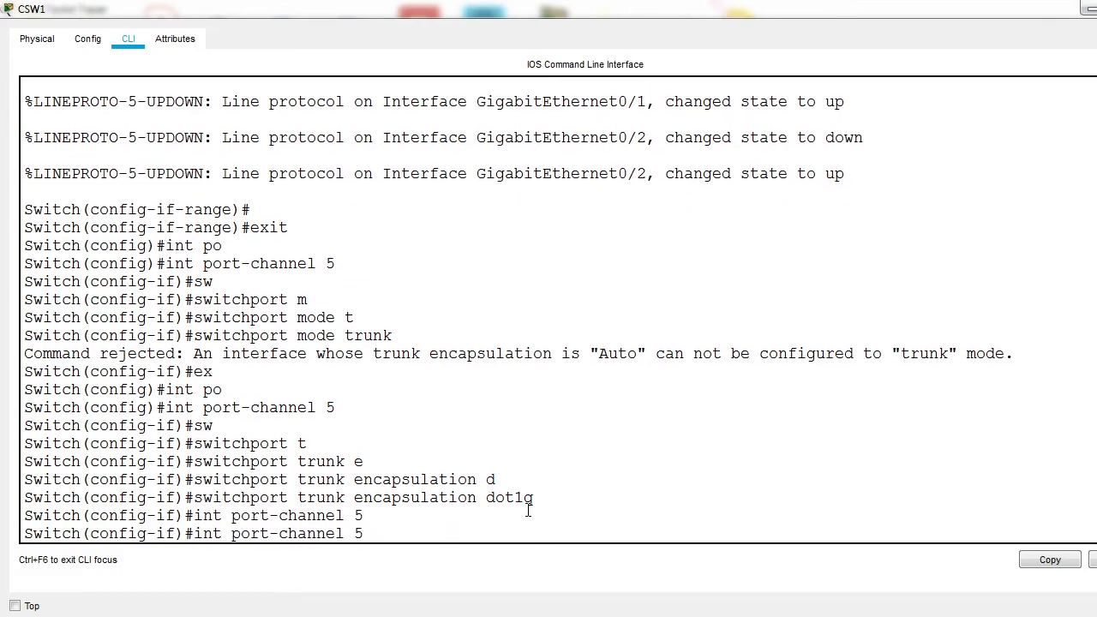
pyautogui.press('Down')
pyautogui.write('ex')
pyautogui.press('Return')
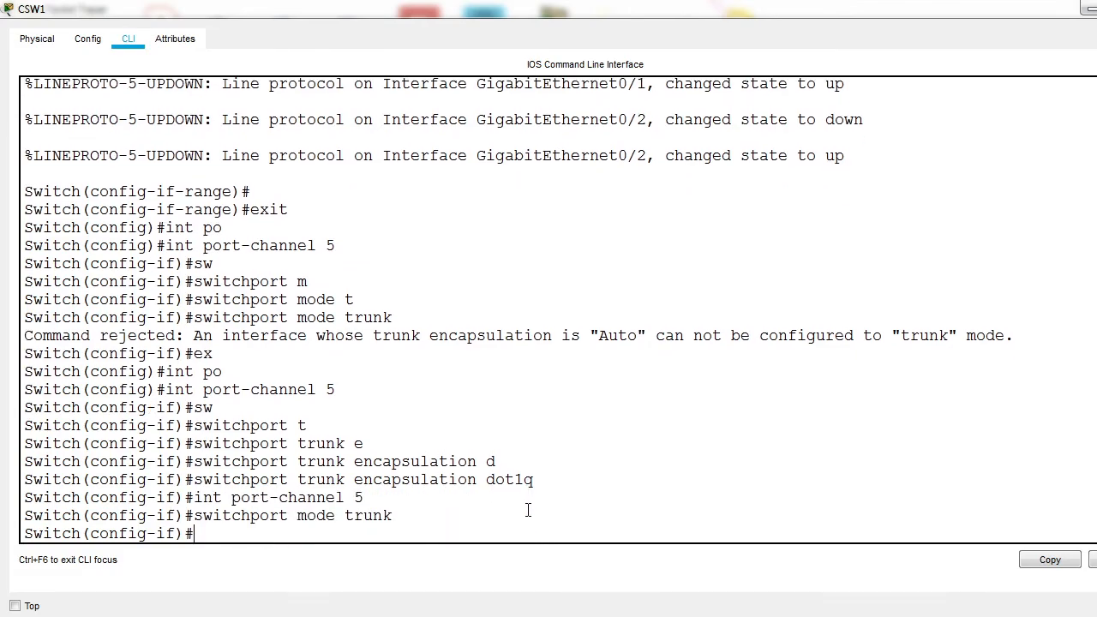
pyautogui.write('exit')
pyautogui.press('Return')
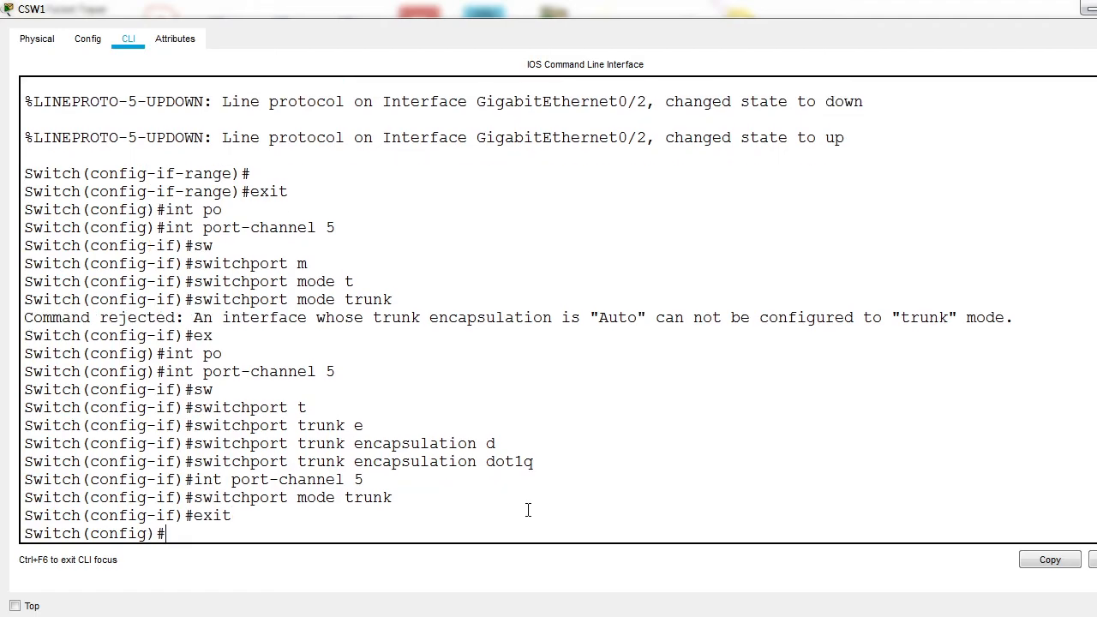
# Step: Set CSW1's hostname to CLS1 and save its configuration with the wr command
pyautogui.write('h')
pyautogui.press('Tab')
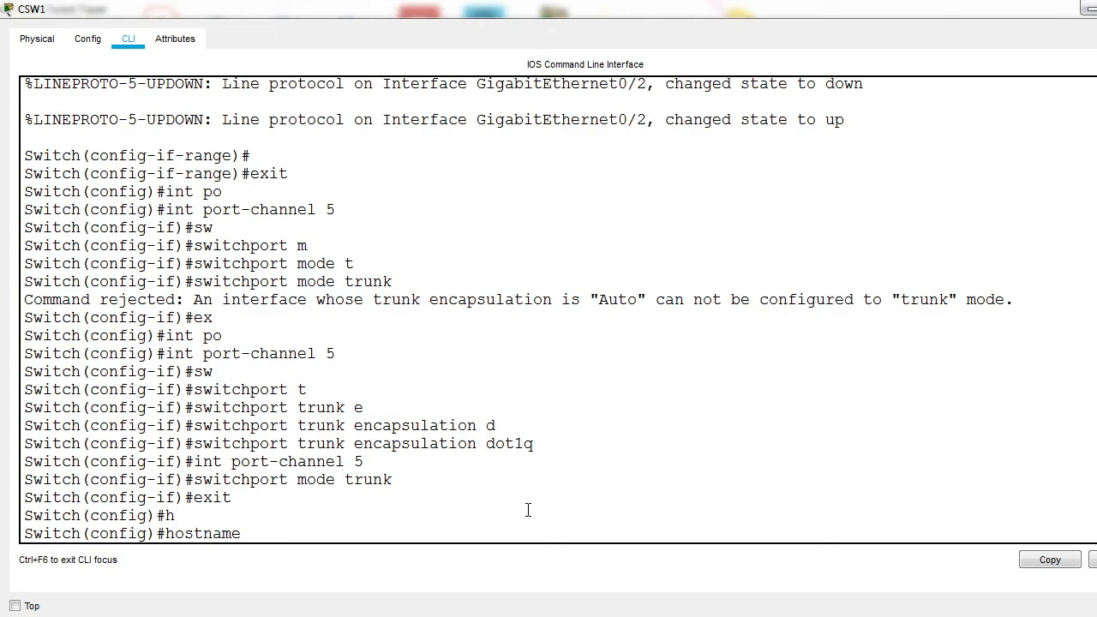
pyautogui.write('CLS1')
pyautogui.press('Return')
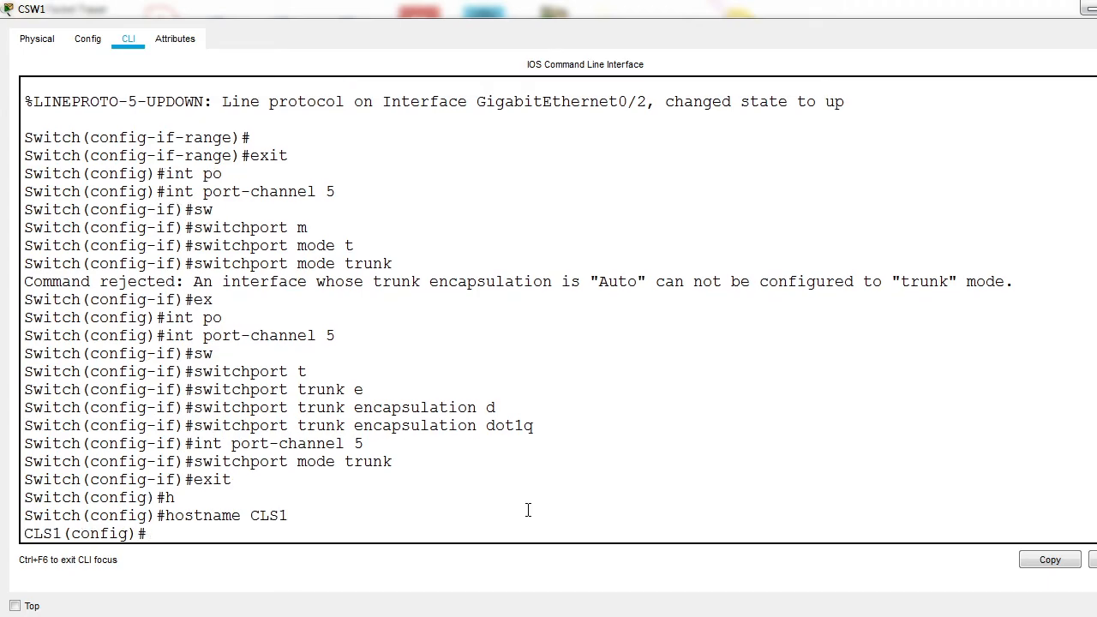
pyautogui.hotkey('ctrl', 'z')
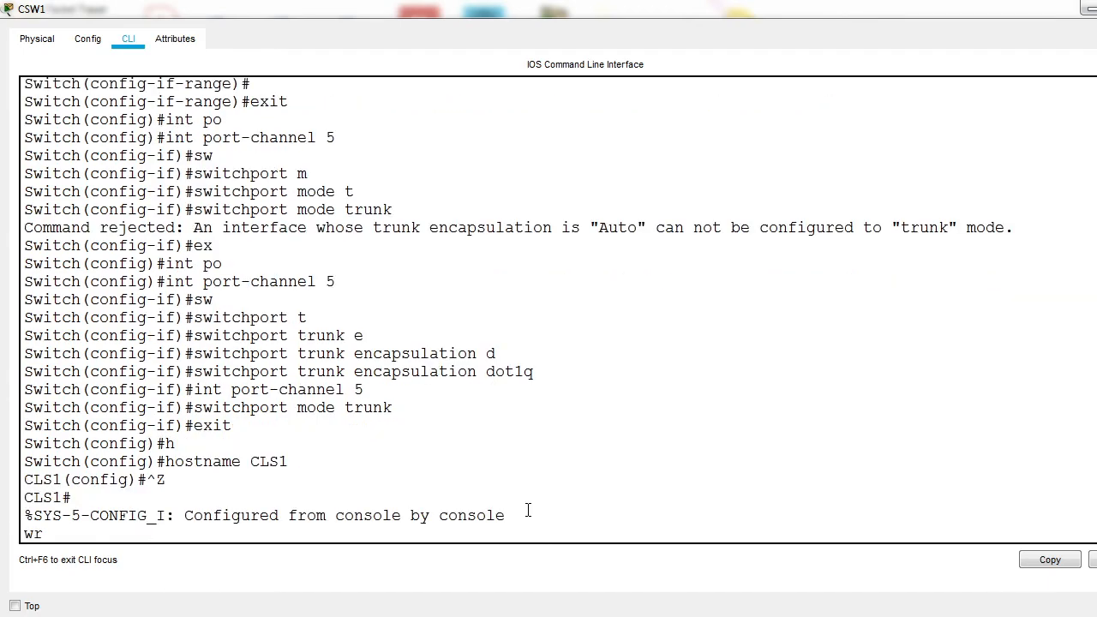
pyautogui.write('wr')
pyautogui.press('Return')
# Step: Open the command line of switch CSW2 and decline its initial configuration dialog
pyautogui.click(1088, 7)
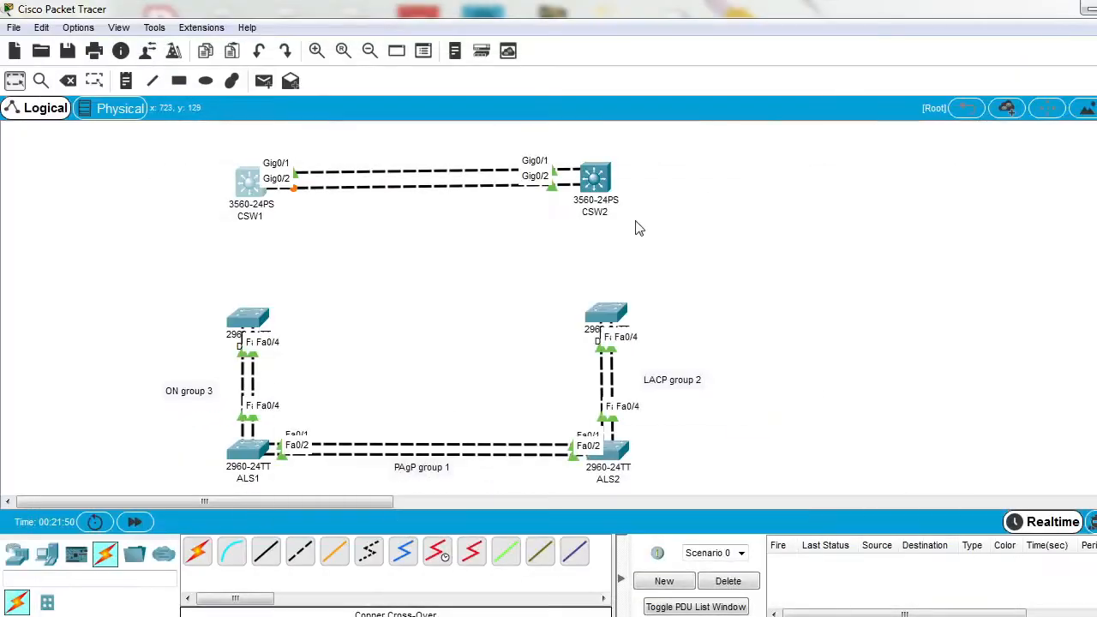
pyautogui.click(597, 178)
pyautogui.click(772, 76)
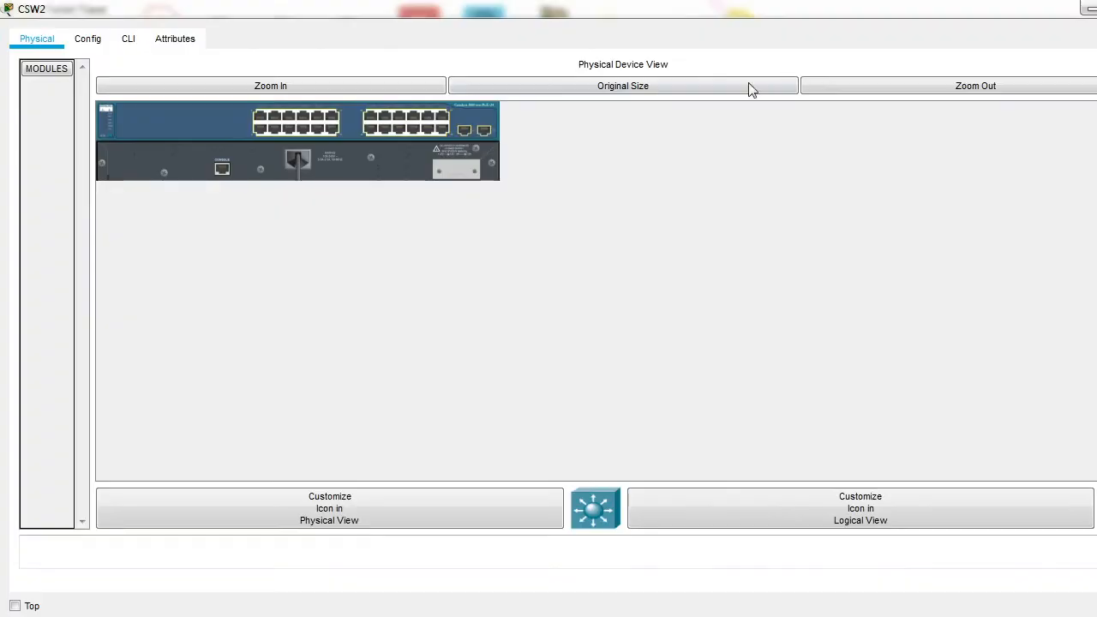
pyautogui.click(128, 39)
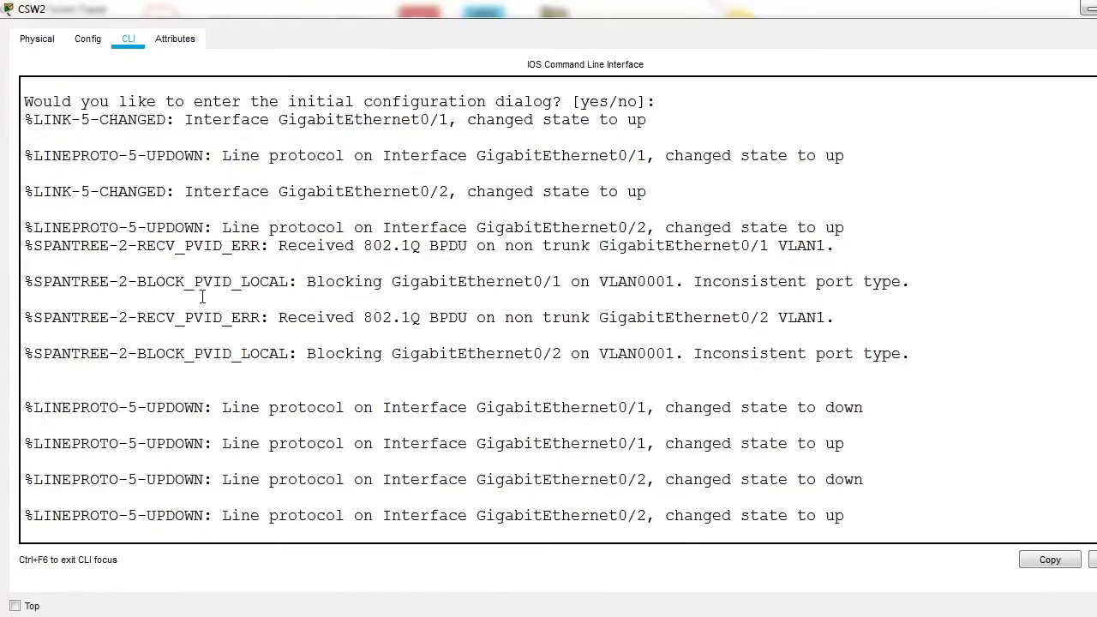
pyautogui.press('Return')
pyautogui.press('Return')
pyautogui.press('Return')
pyautogui.write('no')
pyautogui.press('Return')
pyautogui.press('Return')
pyautogui.press('Return')
pyautogui.press('Return')
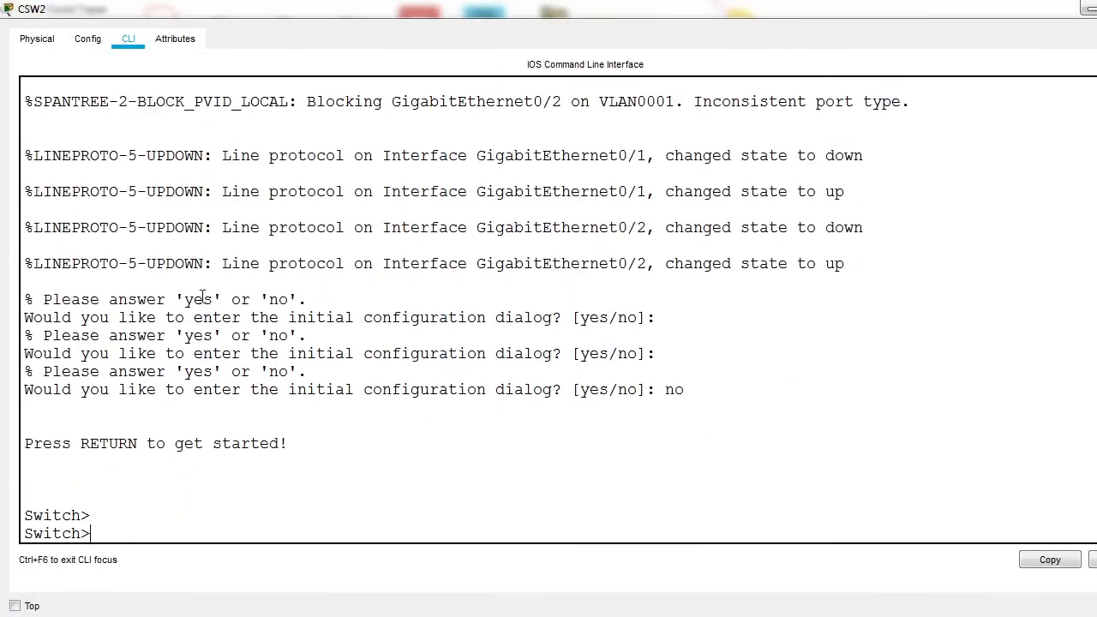
# Step: Enter global configuration mode on CSW2 and set its hostname to CLS2
pyautogui.write('en')
pyautogui.press('Return')
pyautogui.write('conf t')
pyautogui.press('Return')
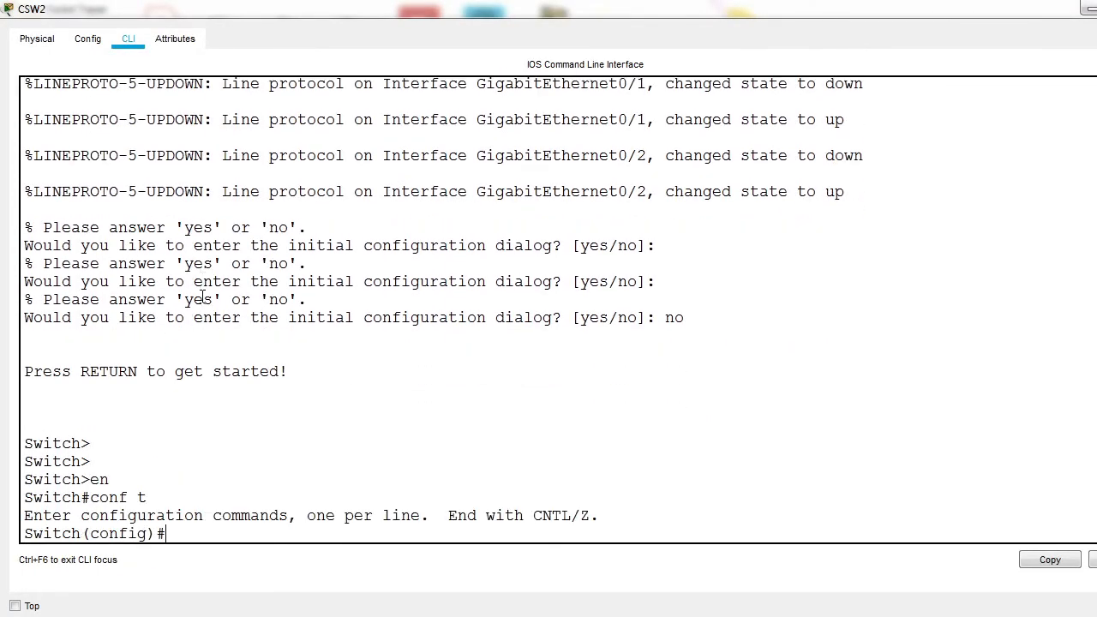
pyautogui.write('h')
pyautogui.press('Tab')
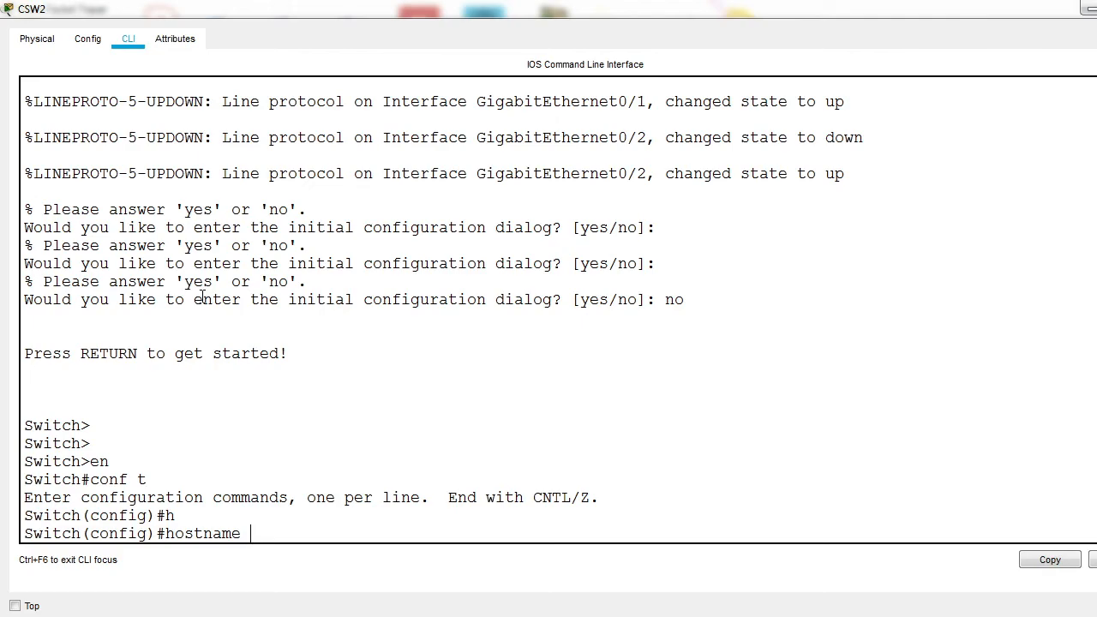
pyautogui.press('BackSpace')
pyautogui.write('CLS2')
pyautogui.press('Return')
# Step: Set the trunk encapsulation of CSW2's interface range gi0/1-2 to dot1q
pyautogui.write('int ra gi0/1-2')
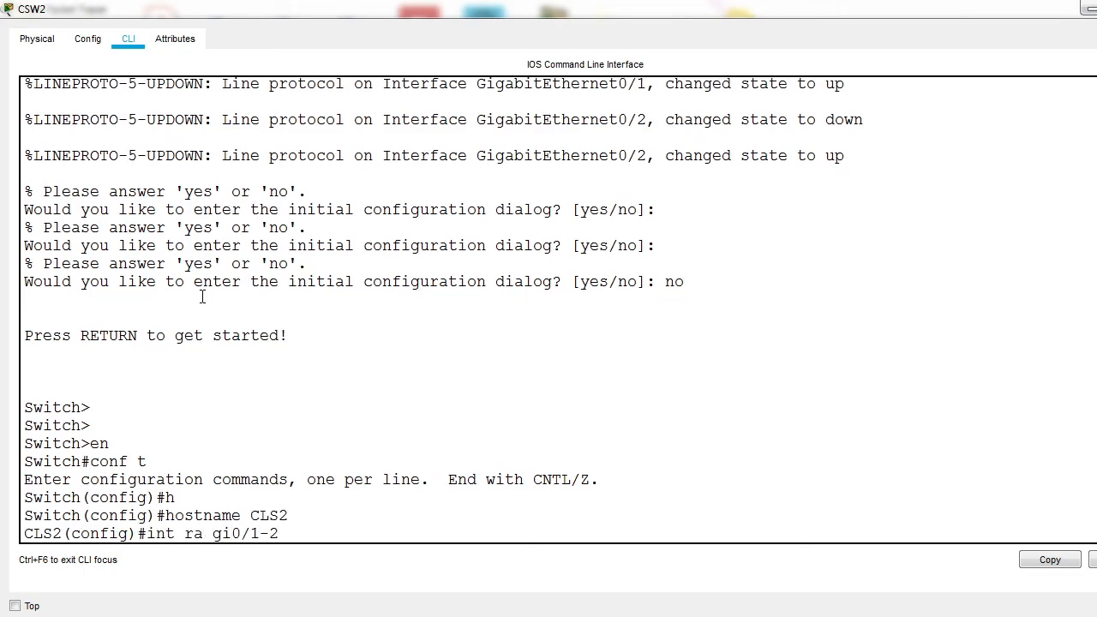
pyautogui.press('Return')
pyautogui.write('switchport')
pyautogui.press('Tab')
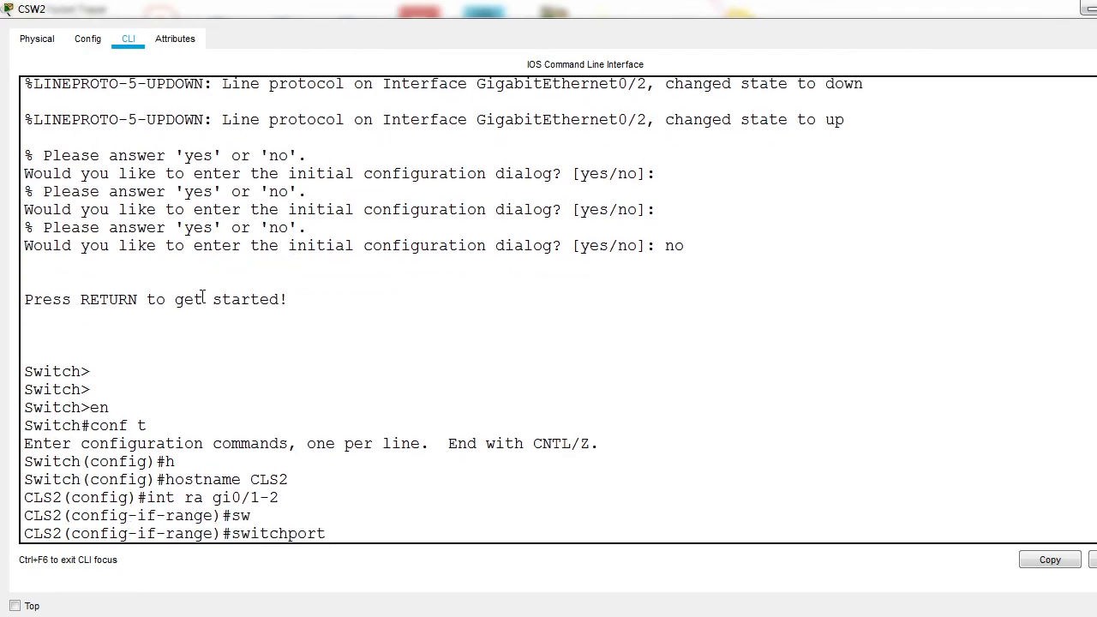
pyautogui.write('t')
pyautogui.press('Tab')
pyautogui.write('e')
pyautogui.press('Tab')
pyautogui.write('d')
pyautogui.press('Tab')
pyautogui.press('Return')
# Step: Set the switchport mode of CSW2's gi0/1-2 range to trunk
pyautogui.write('s')
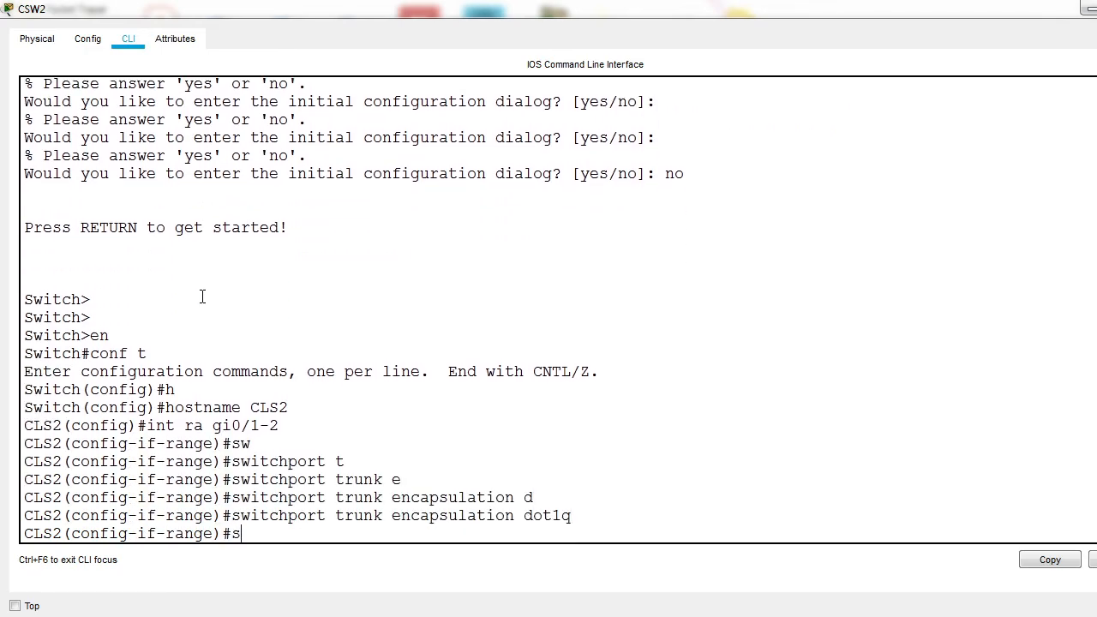
pyautogui.write('w')
pyautogui.press('Tab')
pyautogui.write('m')
pyautogui.press('Tab')
pyautogui.write('t')
pyautogui.press('Tab')
pyautogui.press('Return')
# Step: Check the available channel-group modes and assign CSW2's gi0/1-2 range to channel-group 5 with mode auto
pyautogui.write('chan')
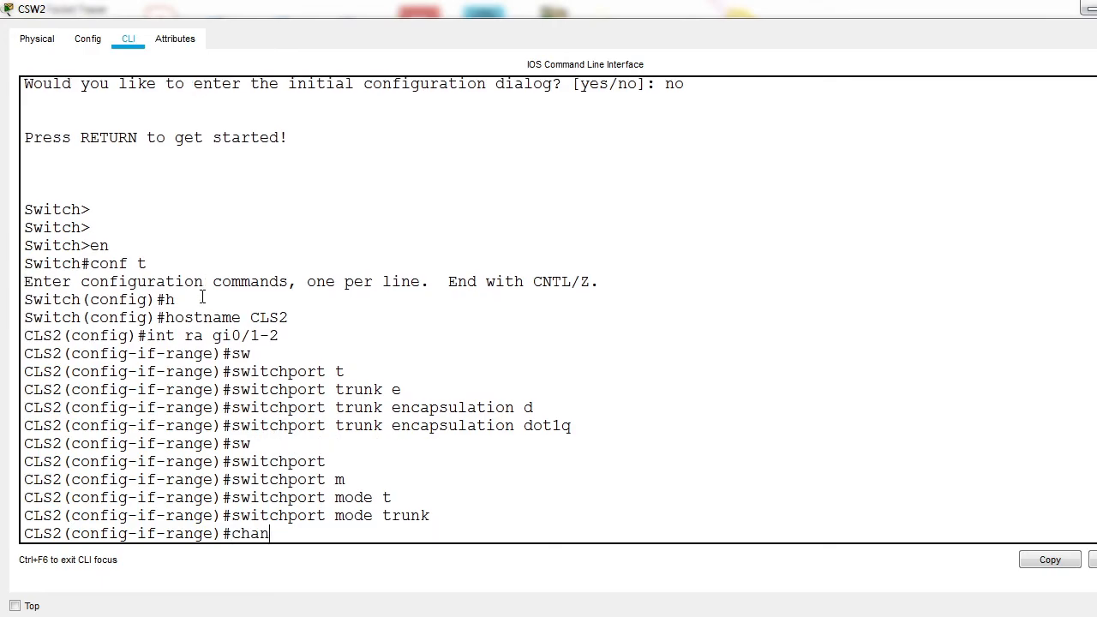
pyautogui.write('enel-gr')
pyautogui.press('Tab')
pyautogui.write('5 m')
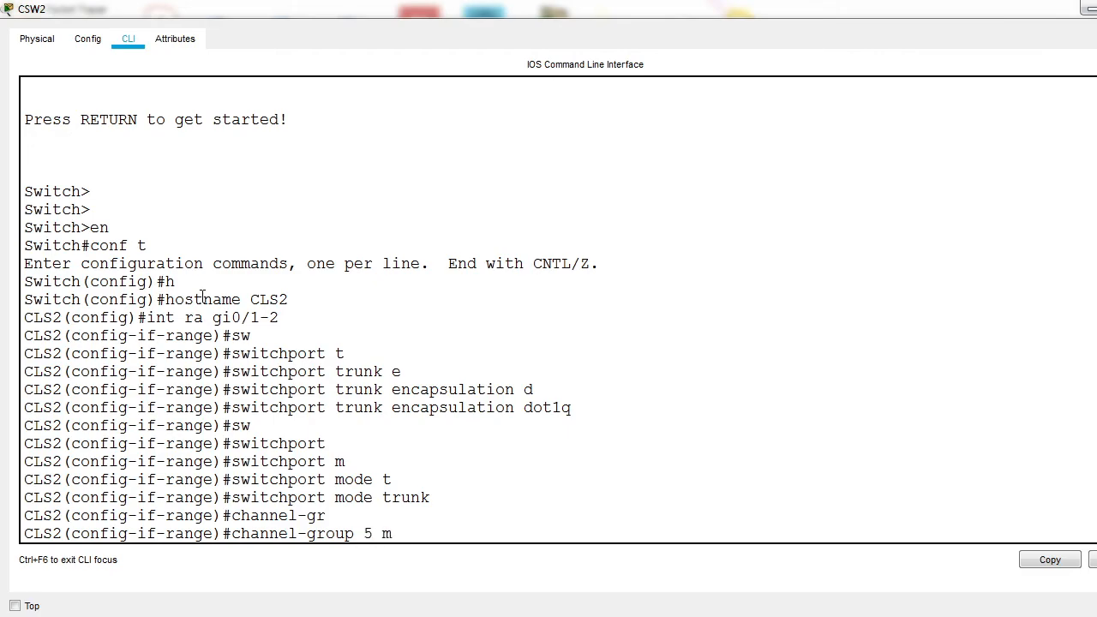
pyautogui.write('o')
pyautogui.press('Tab')
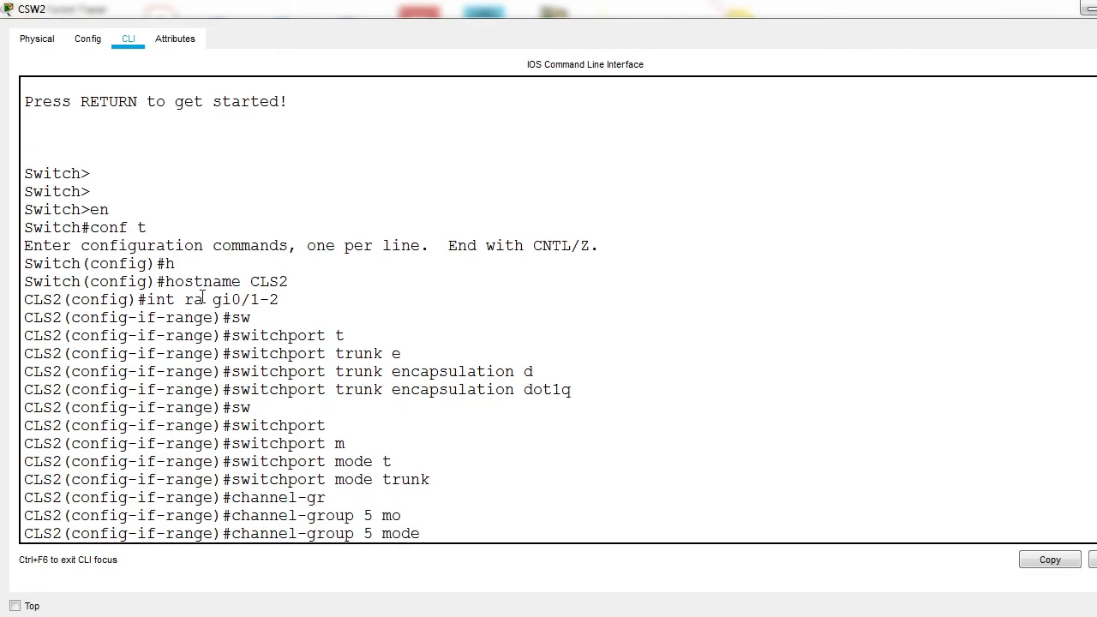
pyautogui.write('?')
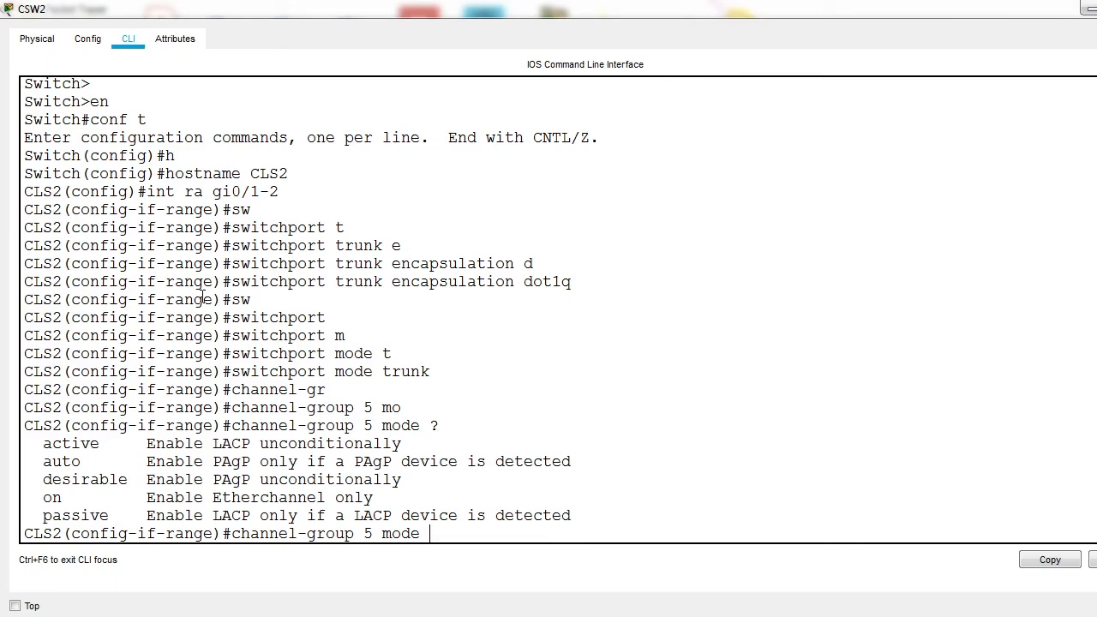
pyautogui.write('a')
pyautogui.press('Tab')
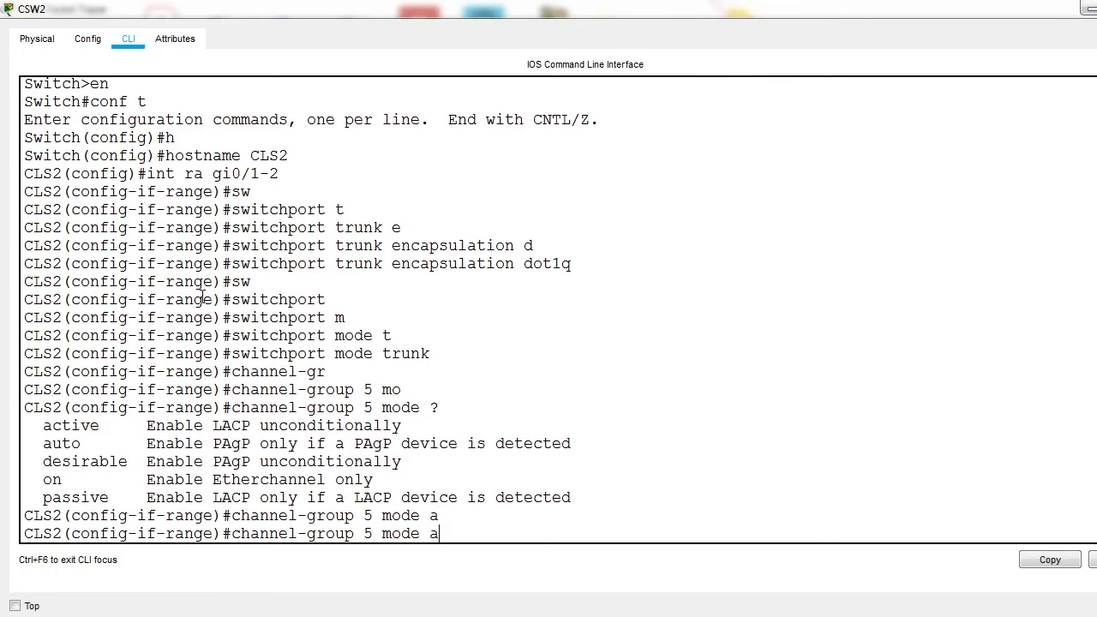
pyautogui.write('u')
pyautogui.press('Tab')
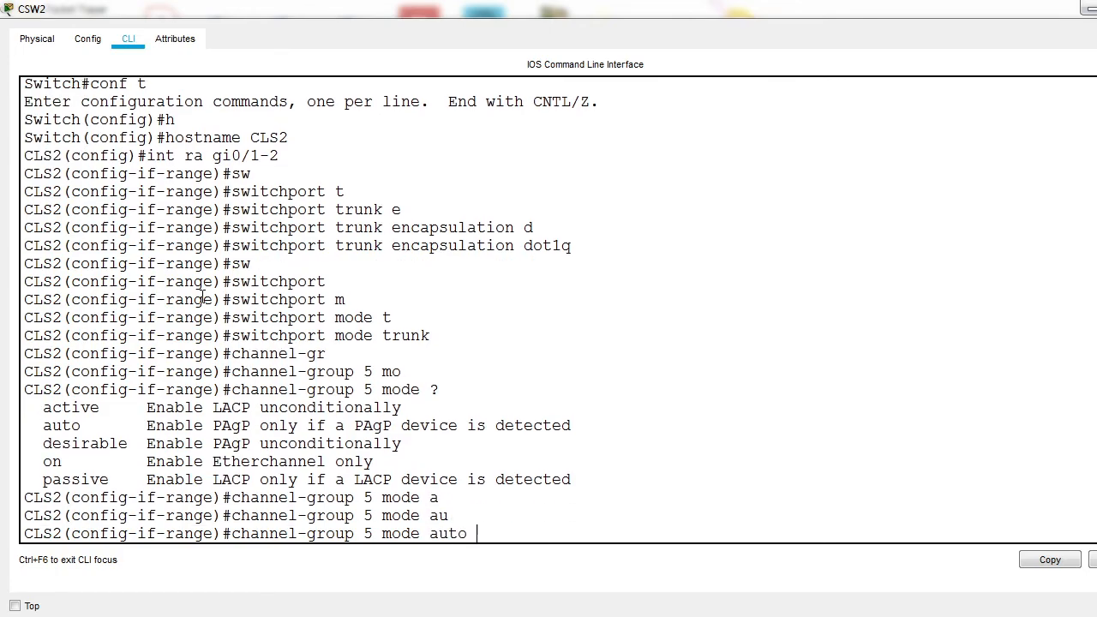
pyautogui.press('Return')
# Step: Set the trunk encapsulation of CSW2's port-channel 5 interface to dot1q
pyautogui.press('Return')
pyautogui.write('ex')
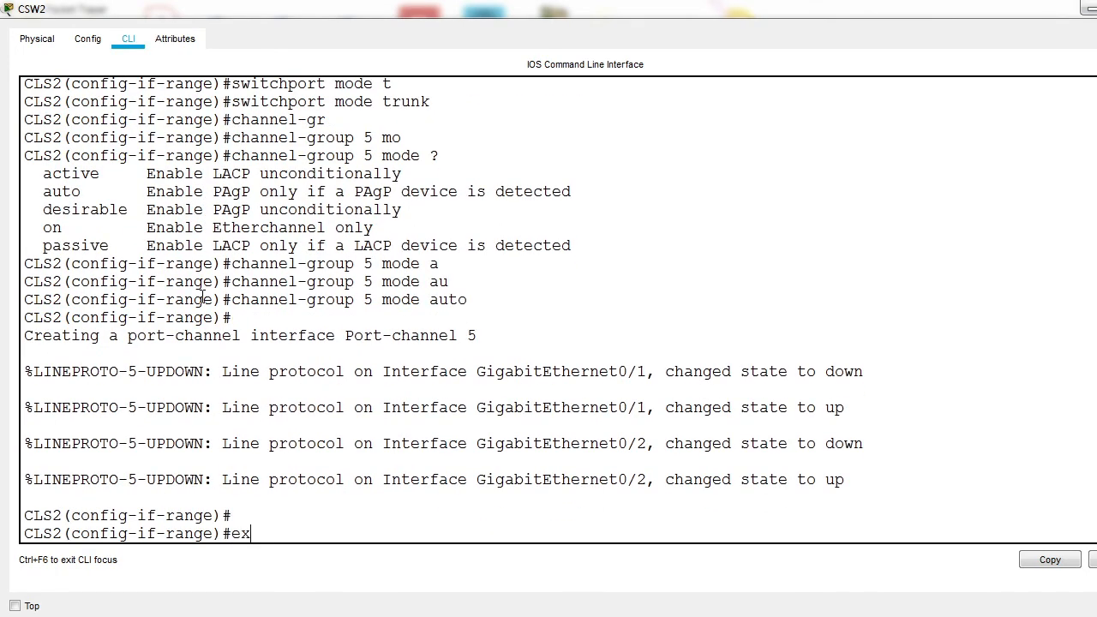
pyautogui.write('it')
pyautogui.press('Return')
pyautogui.write('int po')
pyautogui.press('Tab')
pyautogui.write('5')
pyautogui.press('Return')
pyautogui.write('sw')
pyautogui.press('Tab')
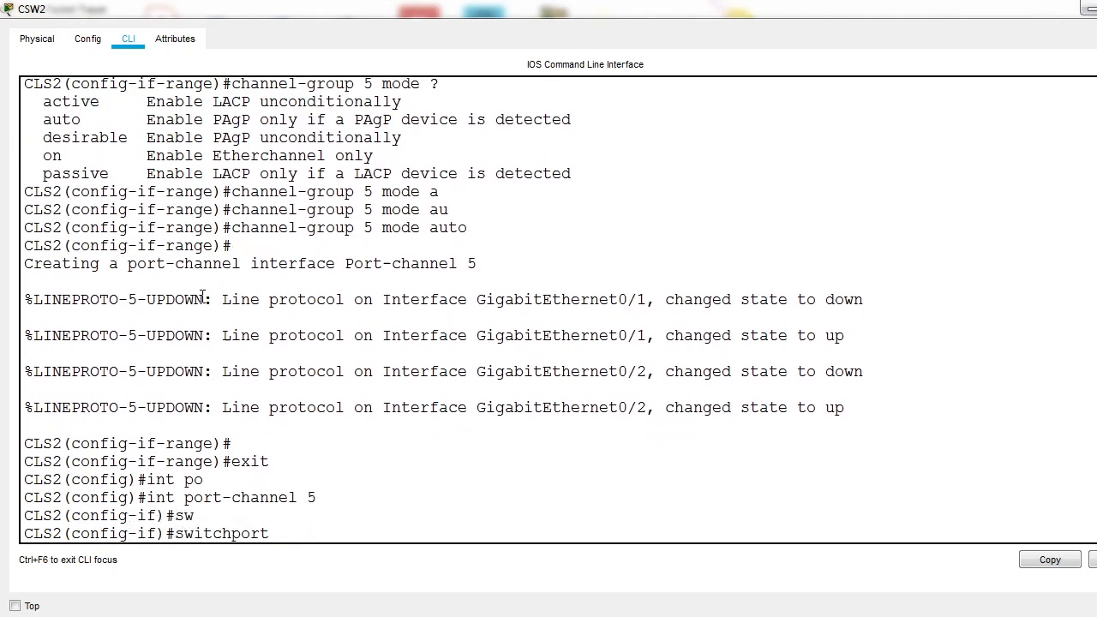
pyautogui.write('y')
pyautogui.press('Tab')
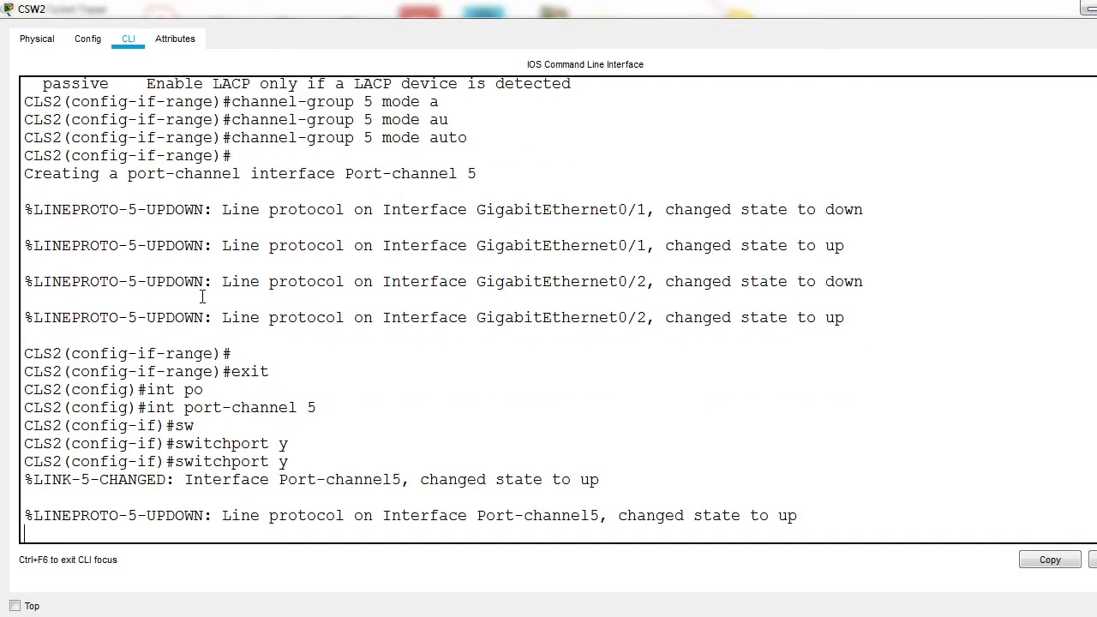
pyautogui.press('BackSpace')
pyautogui.write('t')
pyautogui.press('Tab')
pyautogui.write('e')
pyautogui.press('Tab')
pyautogui.write('d')
pyautogui.press('Tab')
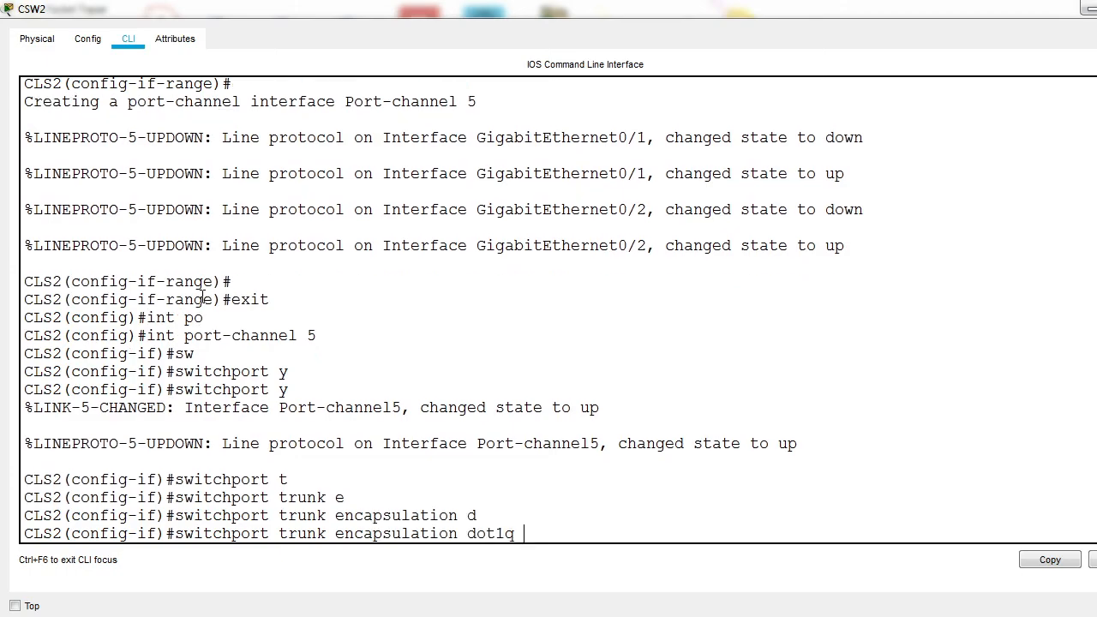
pyautogui.press('Return')
# Step: Set the switchport mode of CSW2's port-channel 5 to trunk and leave interface configuration mode
pyautogui.write('switchport')
pyautogui.press('Tab')
pyautogui.write('m')
pyautogui.press('Tab')
pyautogui.write('t')
pyautogui.press('Tab')
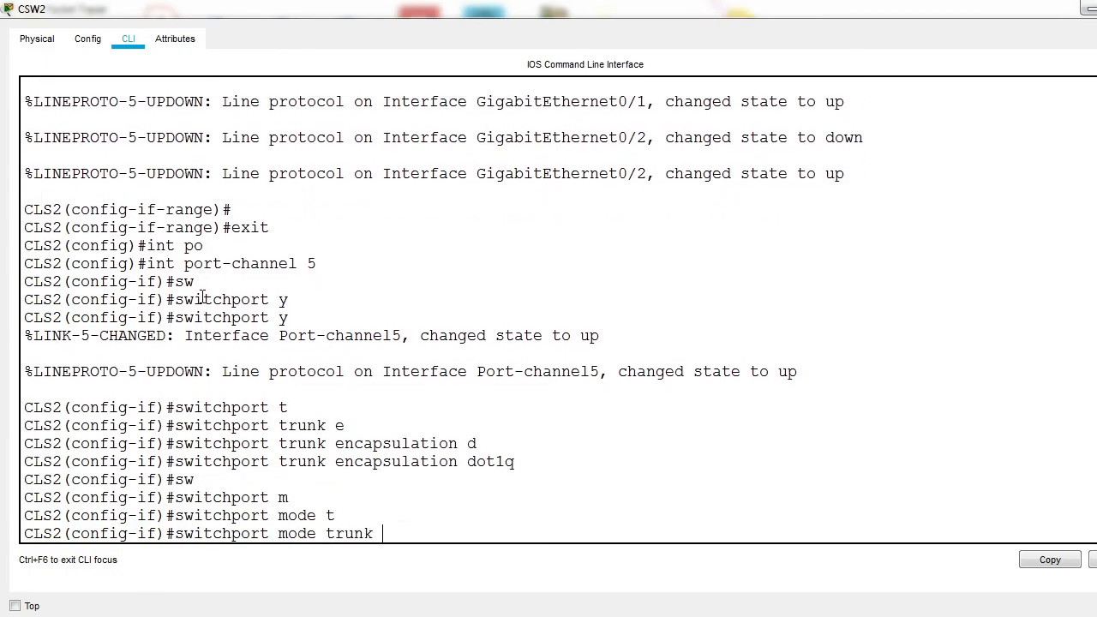
pyautogui.press('Return')
pyautogui.write('exit')
pyautogui.press('Return')
pyautogui.press('Return')
pyautogui.press('Return')
# Step: Leave global configuration mode on CSW2 and display its EtherChannel summary
pyautogui.write('exit')
pyautogui.press('Return')
pyautogui.press('Return')
pyautogui.press('Return')
pyautogui.write('show eth')
pyautogui.press('Tab')
pyautogui.write('s')
pyautogui.press('Tab')
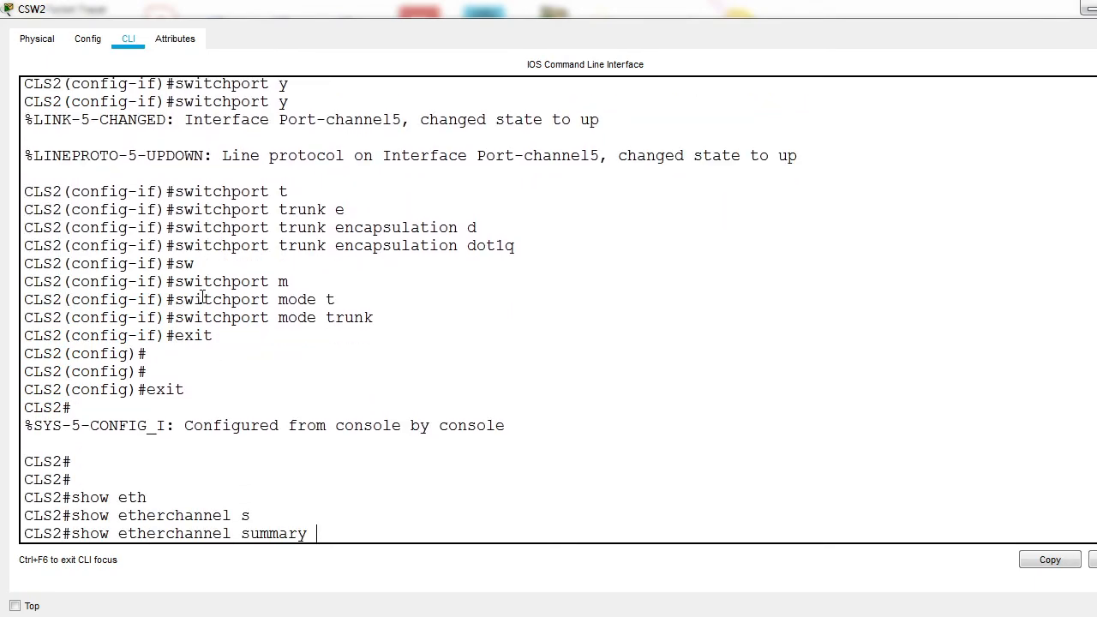
pyautogui.press('Return')
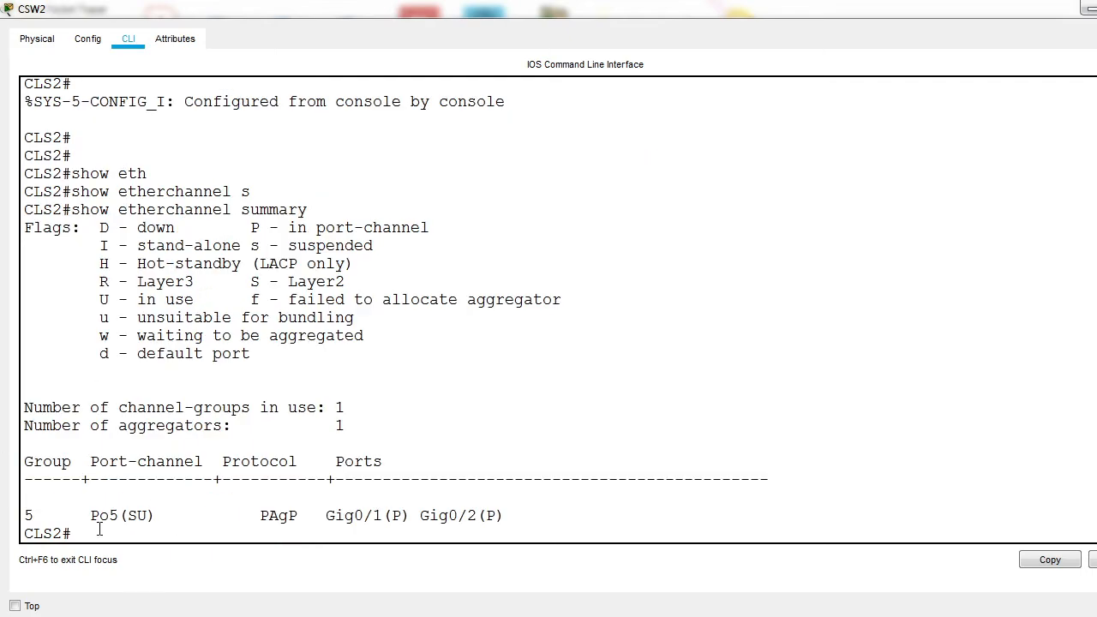
# Step: Examine the status flags of port-channel 5 in CSW2's EtherChannel summary against the flag legend
pyautogui.moveTo(82, 518); pyautogui.dragTo(120, 523)
pyautogui.moveTo(246, 503); pyautogui.dragTo(405, 534)
pyautogui.click(367, 536)
pyautogui.moveTo(127, 517); pyautogui.dragTo(166, 517)
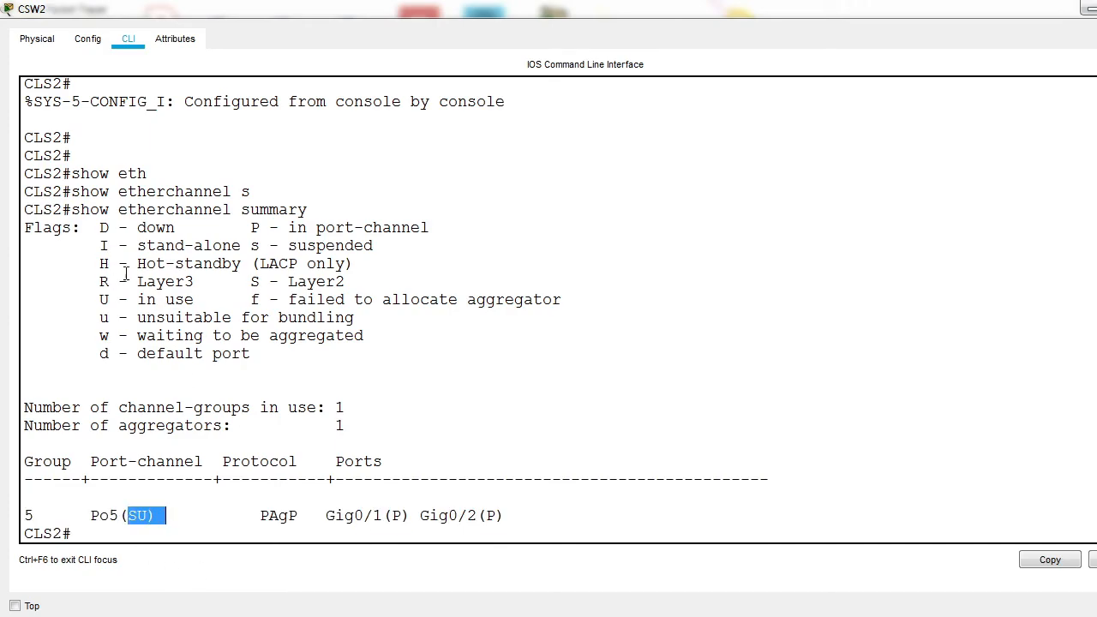
pyautogui.moveTo(250, 281); pyautogui.dragTo(347, 281)
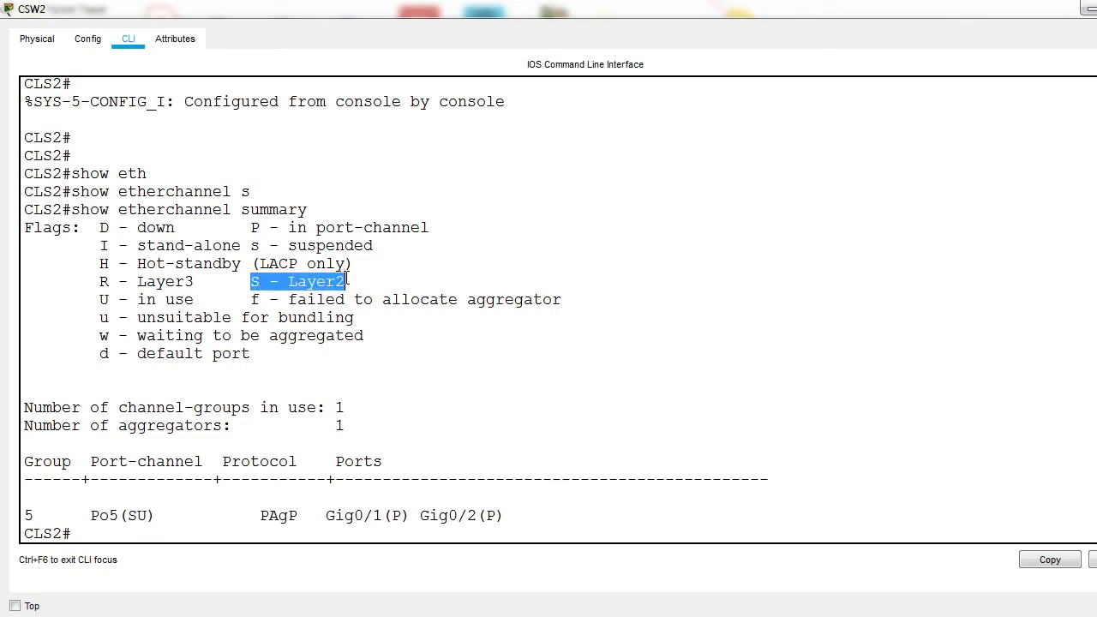
pyautogui.moveTo(244, 247); pyautogui.dragTo(387, 254)
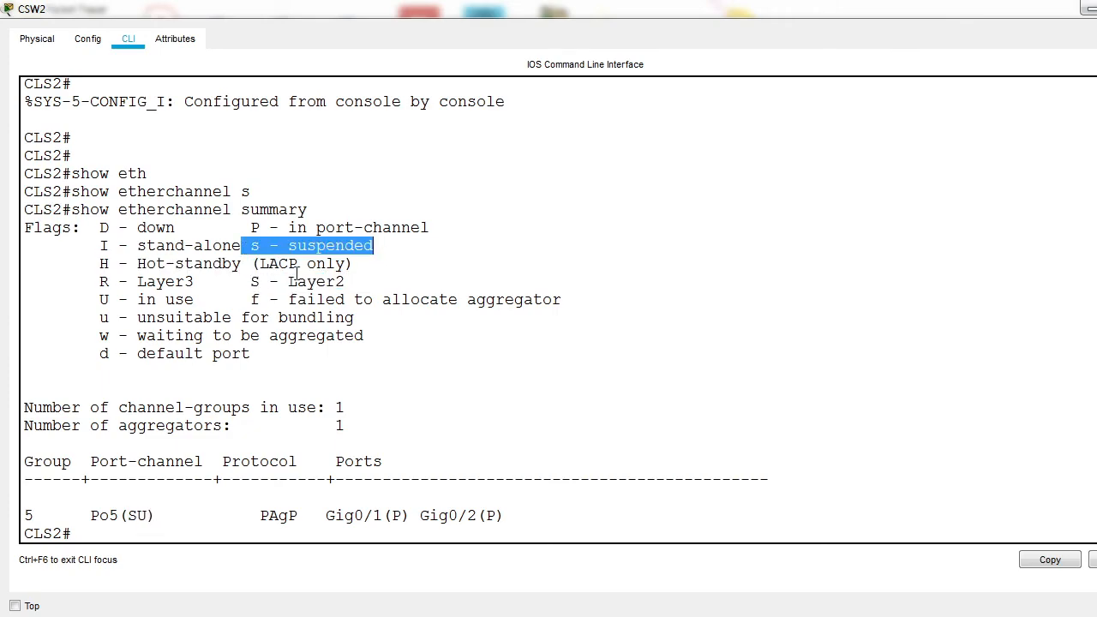
pyautogui.moveTo(252, 281); pyautogui.dragTo(269, 277)
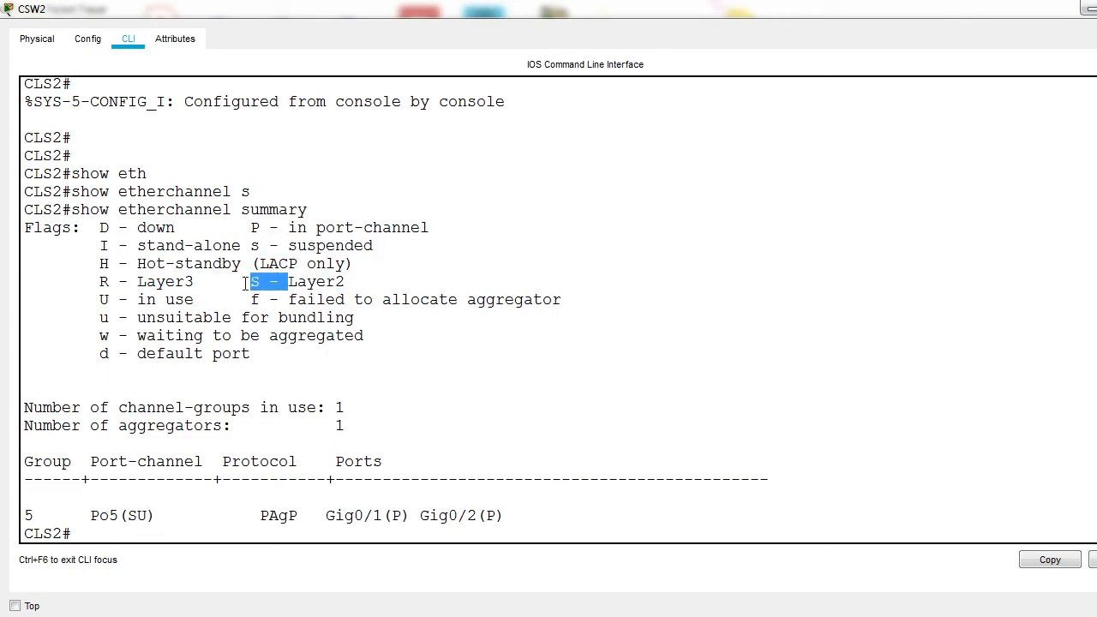
pyautogui.moveTo(101, 282); pyautogui.dragTo(188, 281)
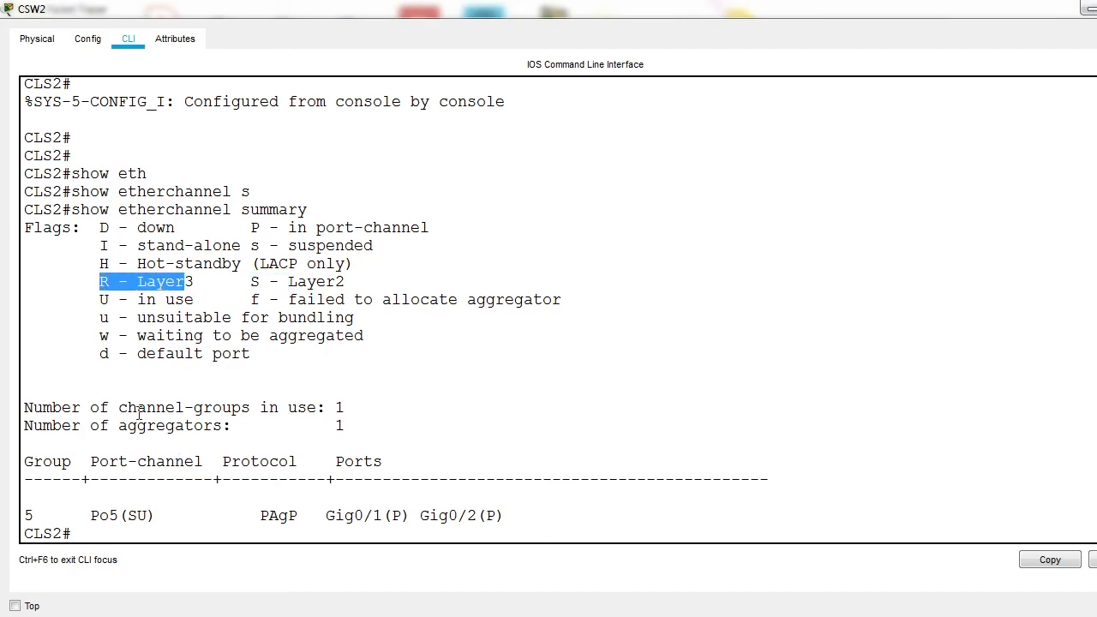
pyautogui.moveTo(101, 317); pyautogui.dragTo(137, 299)
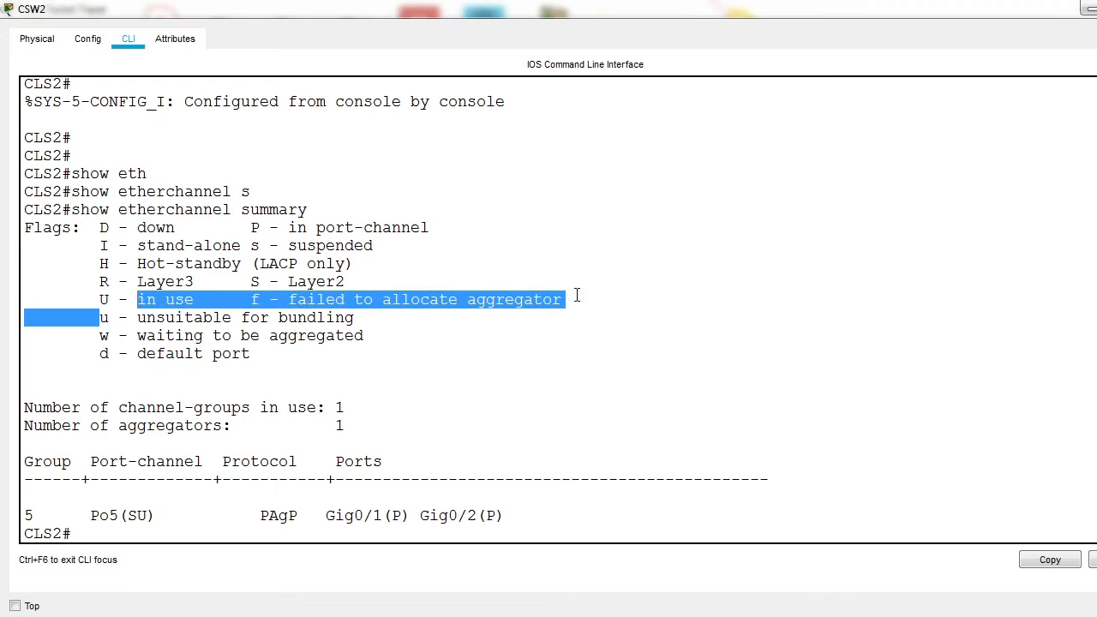
# Step: Move CSW1 and CSW2 together horizontally toward the open space in the topology workspace, away from the ON group 3 side
pyautogui.click(1087, 9)
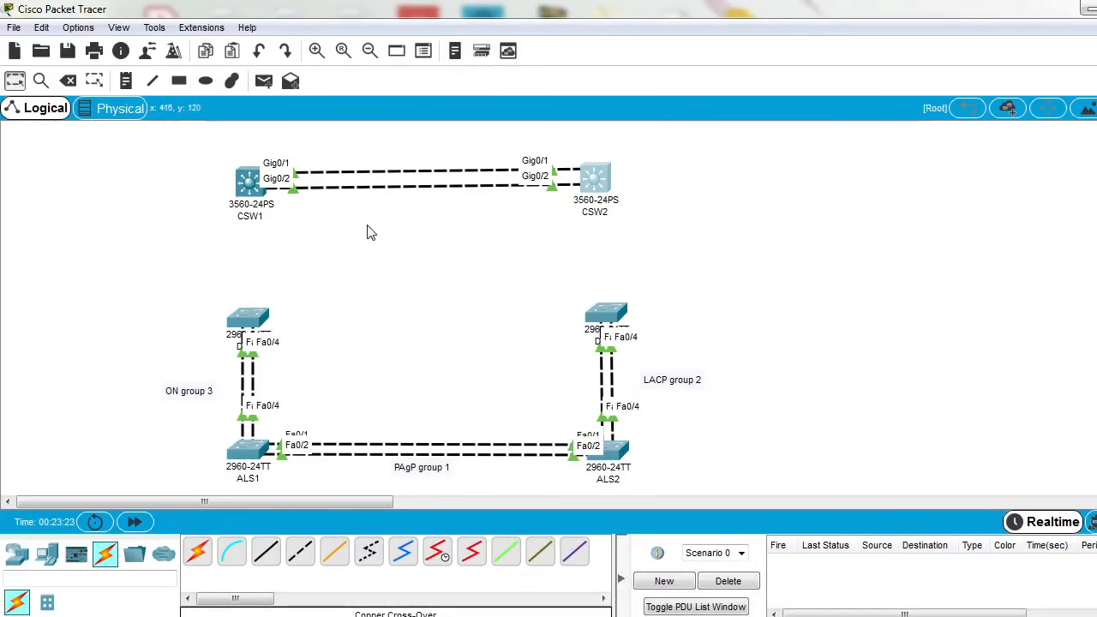
pyautogui.moveTo(148, 162); pyautogui.dragTo(671, 232)
pyautogui.moveTo(241, 200); pyautogui.dragTo(424, 199)
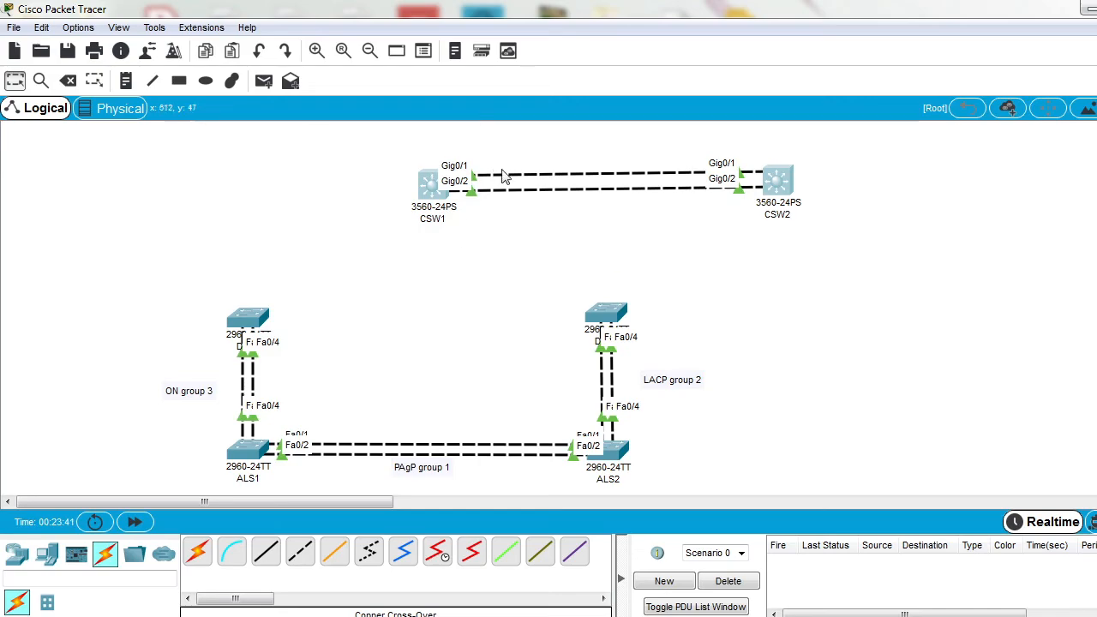
# Step: Open CSW1's command line and enter interface configuration mode for port-channel 5
pyautogui.click(436, 192)
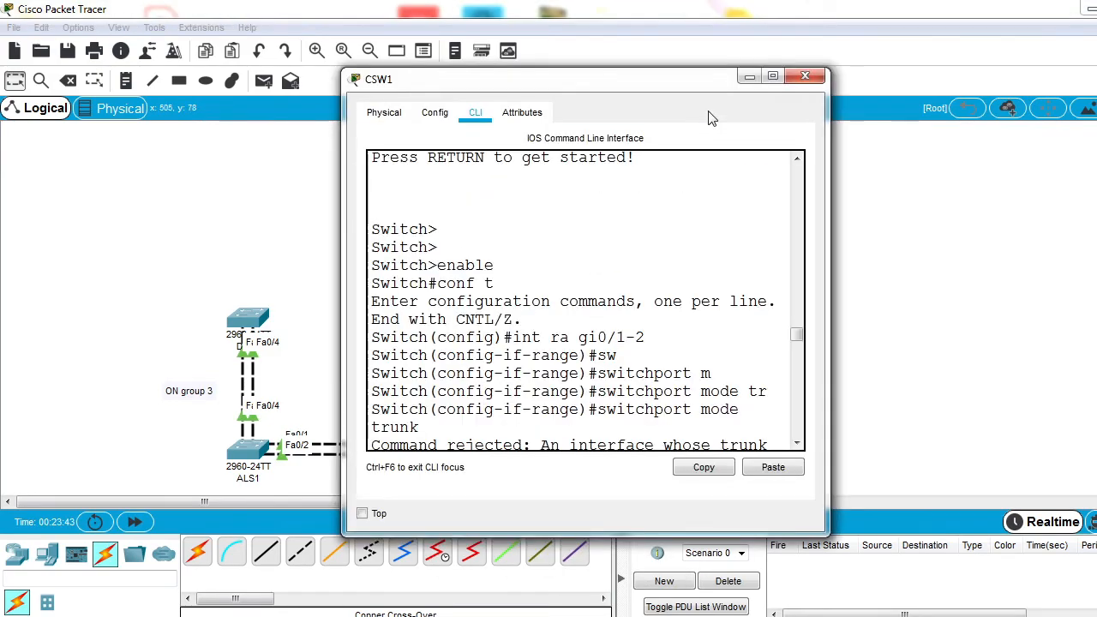
pyautogui.click(772, 77)
pyautogui.press('Return')
pyautogui.press('Return')
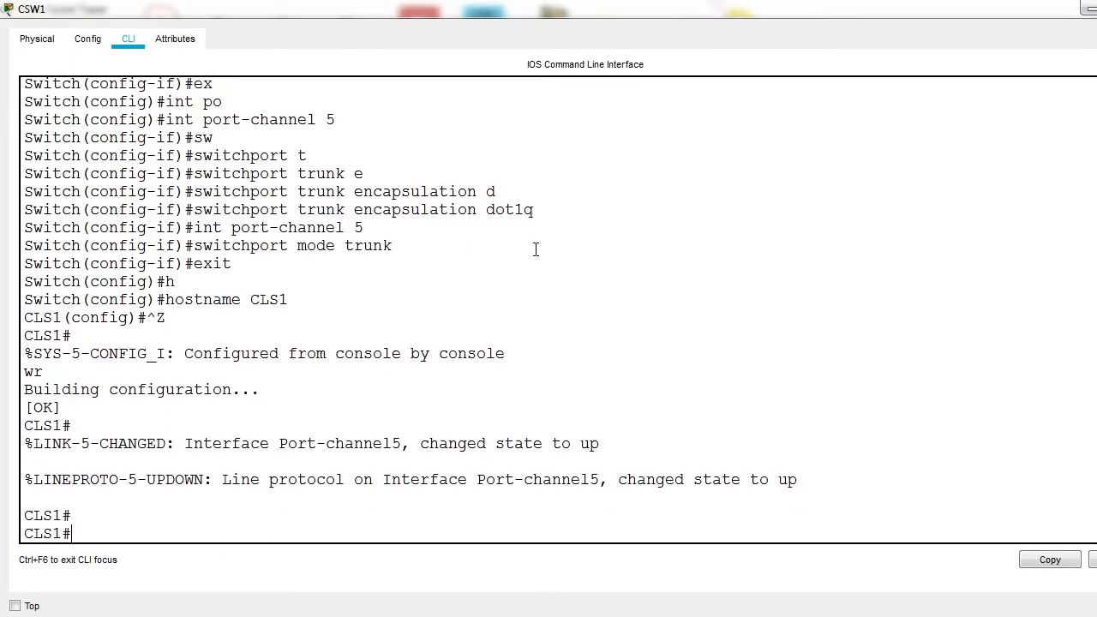
pyautogui.press('Return')
pyautogui.write('conf t')
pyautogui.press('Return')
pyautogui.write('int po')
pyautogui.press('Tab')
pyautogui.write('5')
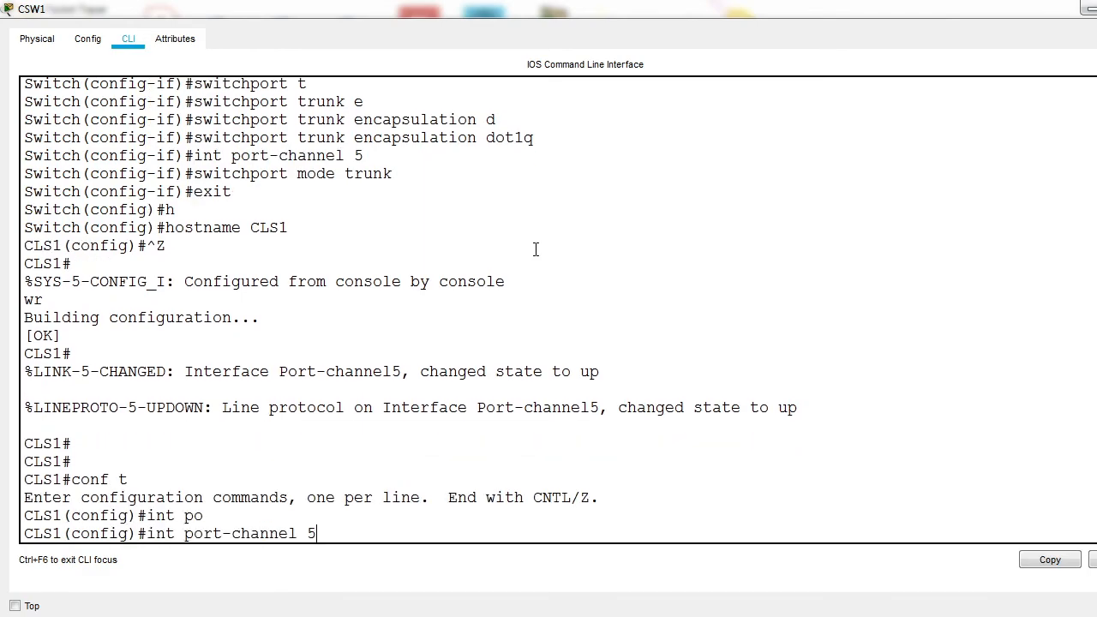
pyautogui.press('Return')
pyautogui.write('ip add')
pyautogui.press('Tab')
pyautogui.press('Tab')
pyautogui.press('Tab')
pyautogui.press('Tab')
pyautogui.press('BackSpace')
pyautogui.press('BackSpace')
pyautogui.press('BackSpace')
pyautogui.press('BackSpace')
pyautogui.press('BackSpace')
pyautogui.press('BackSpace')
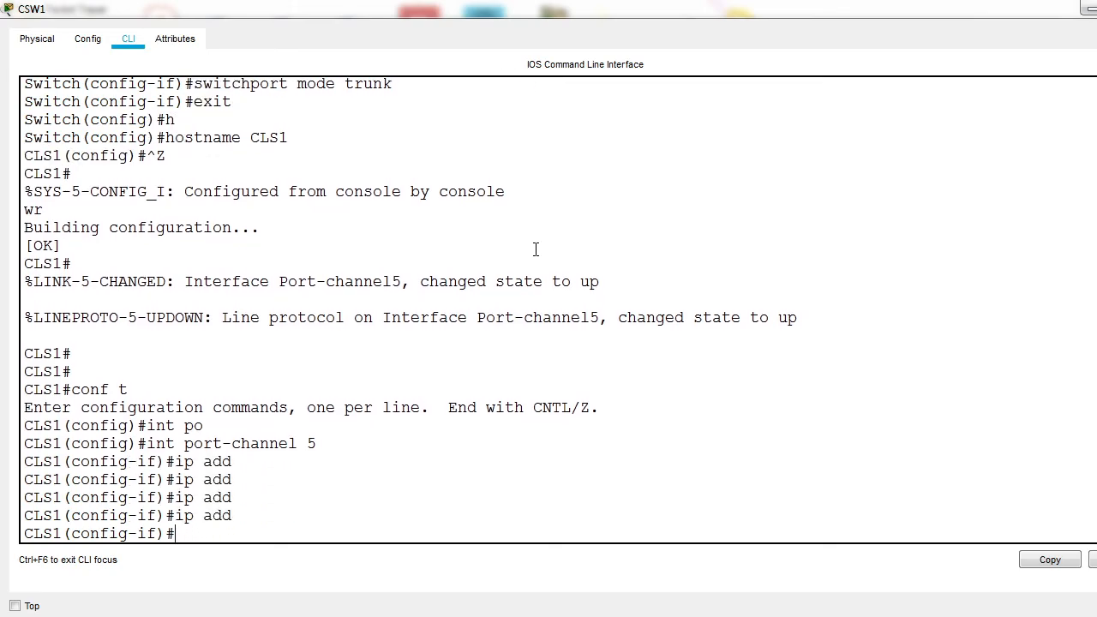
# Step: Convert CSW1's port-channel 5 to a routed Layer 3 interface with no switchport
pyautogui.write('no sw')
pyautogui.press('Tab')
pyautogui.press('Return')
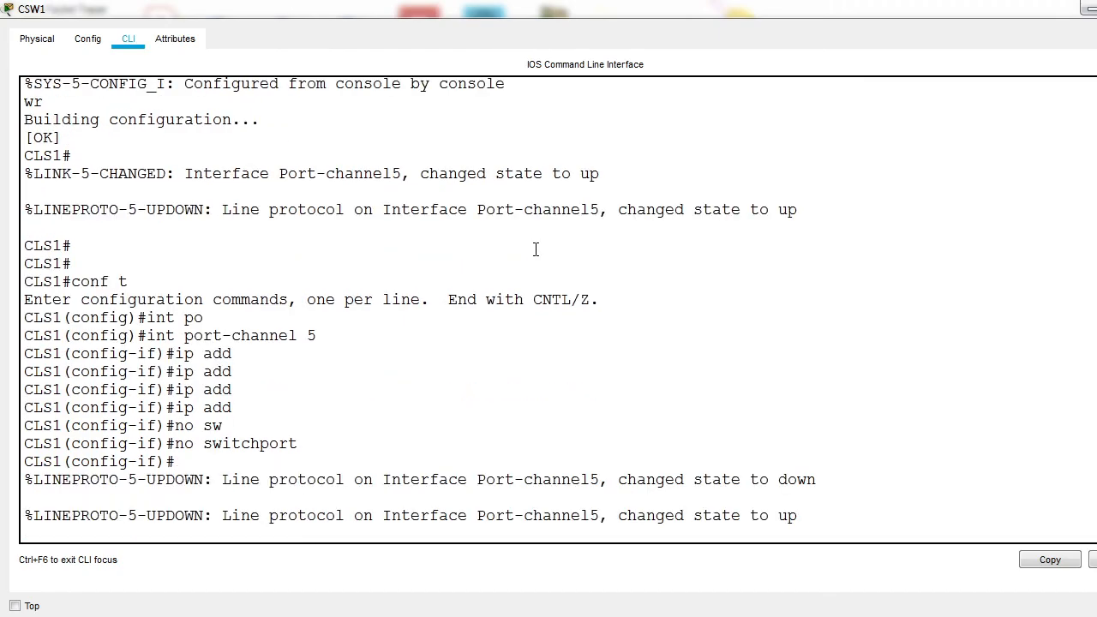
pyautogui.press('Return')
# Step: Assign IP address 10.0.0.1 with mask 255.255.255.0 to CSW1's port-channel 5, and enable the interface with no shutdown
pyautogui.write('ip add')
pyautogui.press('Tab')
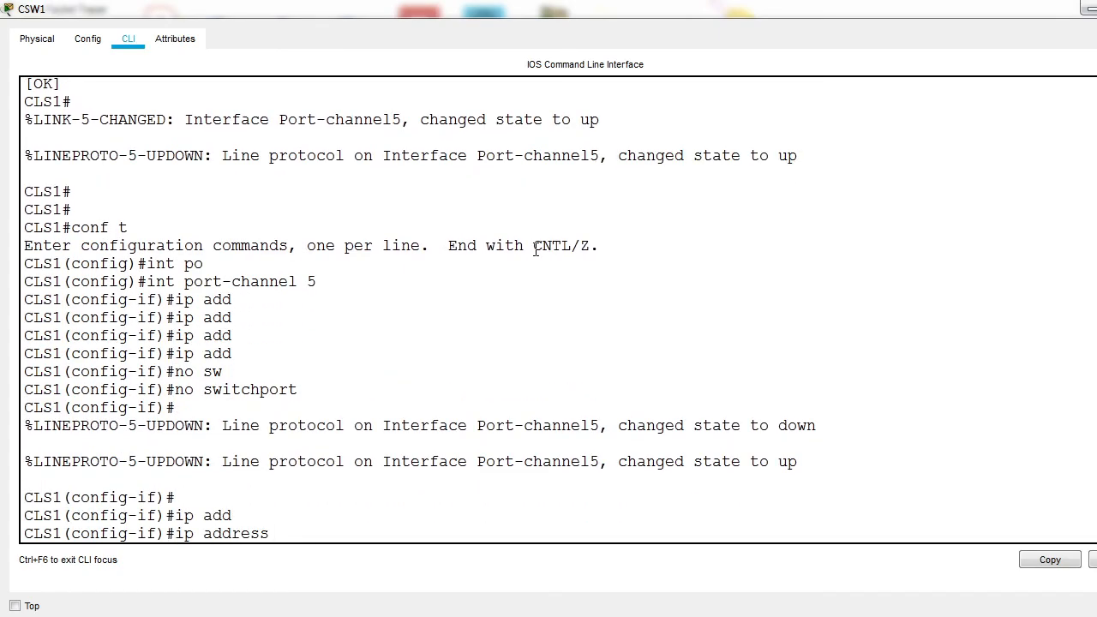
pyautogui.write('10.0.0.1 255.255.255')
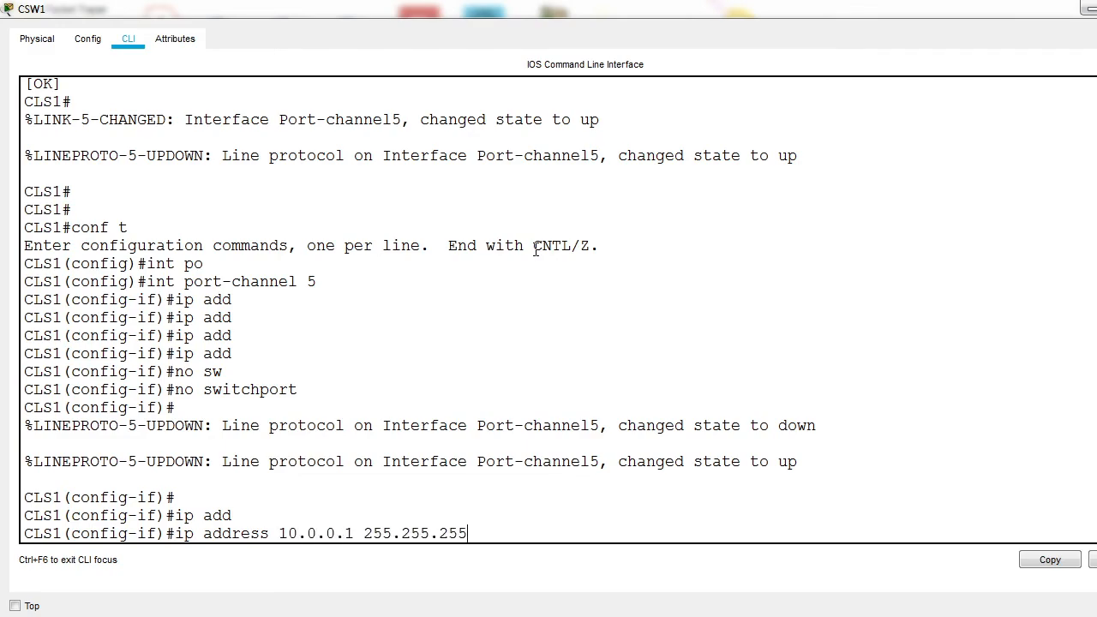
pyautogui.press('Return')
pyautogui.write('no shu')
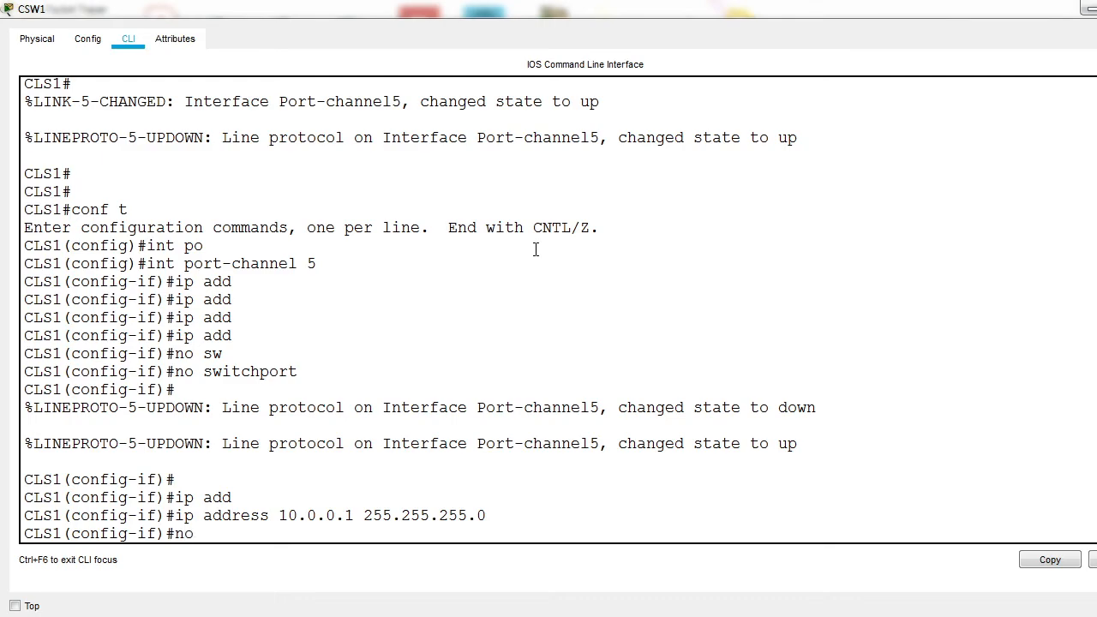
pyautogui.press('Tab')
pyautogui.press('Return')
pyautogui.write('ex')
pyautogui.press('Return')
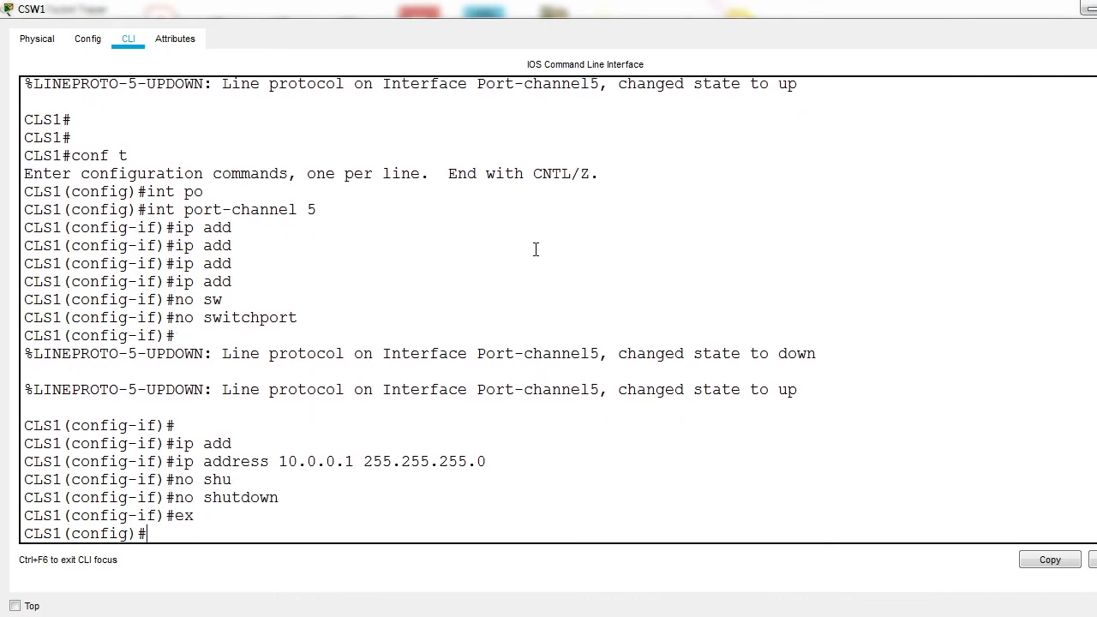
pyautogui.click(1087, 8)
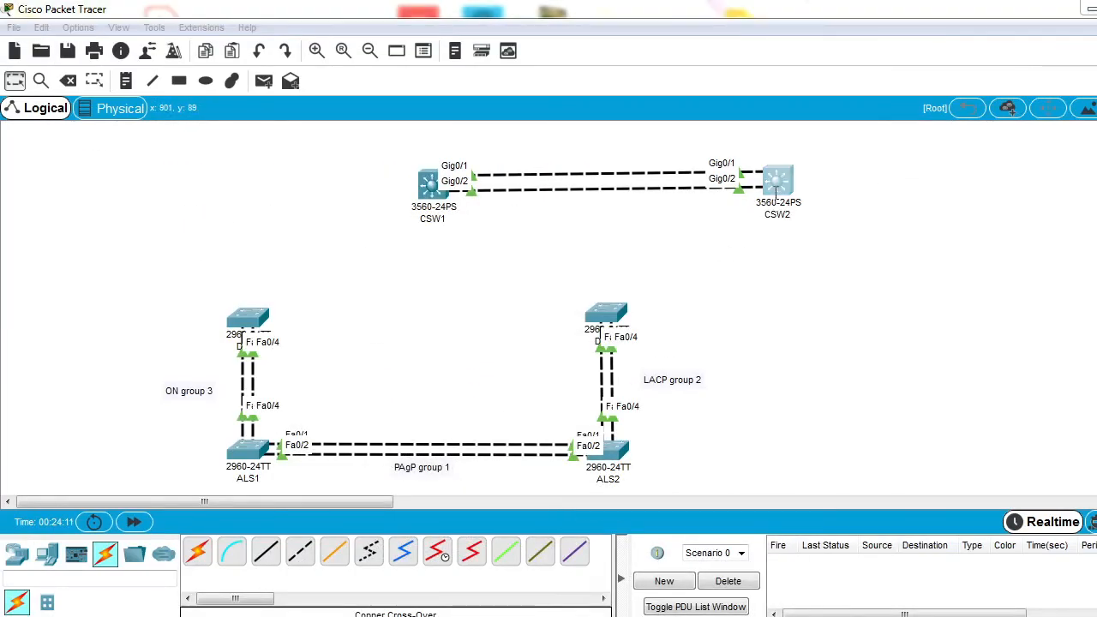
# Step: Enter port-channel 5 configuration on CSW2 and convert the interface to a routed one with no switchport
pyautogui.click(777, 184)
pyautogui.press('Return')
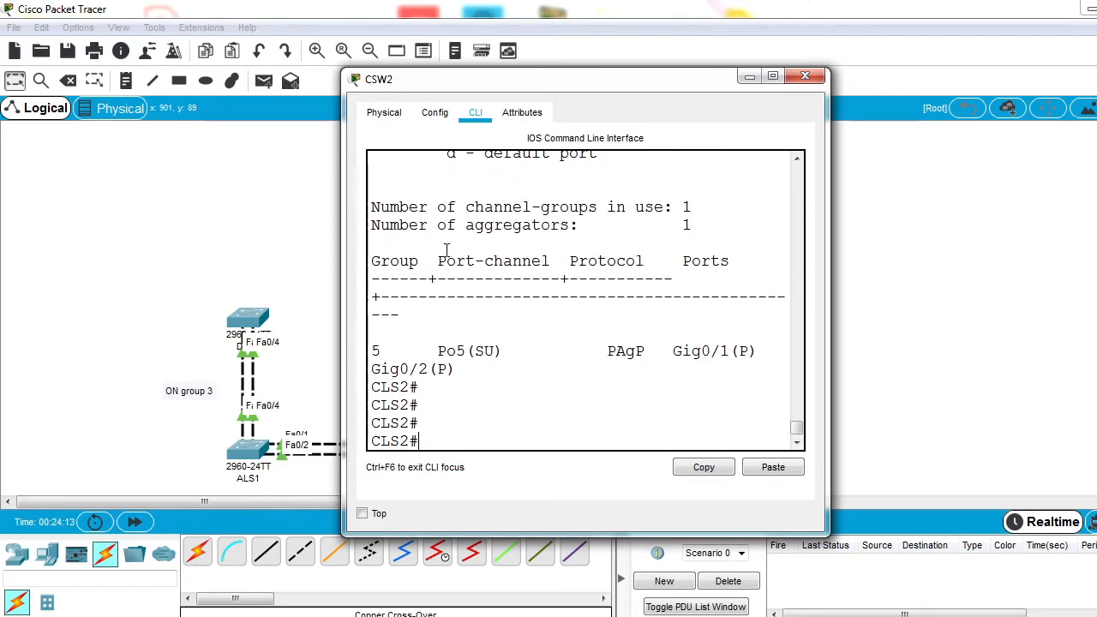
pyautogui.write('conf t')
pyautogui.press('Return')
pyautogui.write('int po')
pyautogui.press('Tab')
pyautogui.write('5')
pyautogui.press('Return')
pyautogui.write('no sw')
pyautogui.press('Tab')
pyautogui.press('Return')
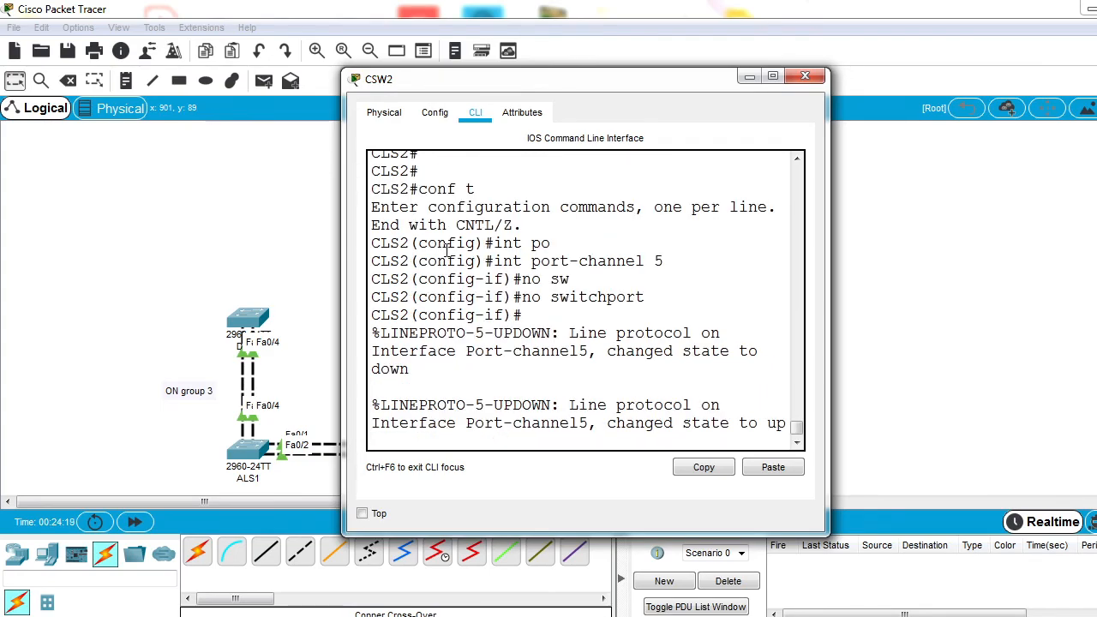
pyautogui.press('Return')
pyautogui.press('Return')
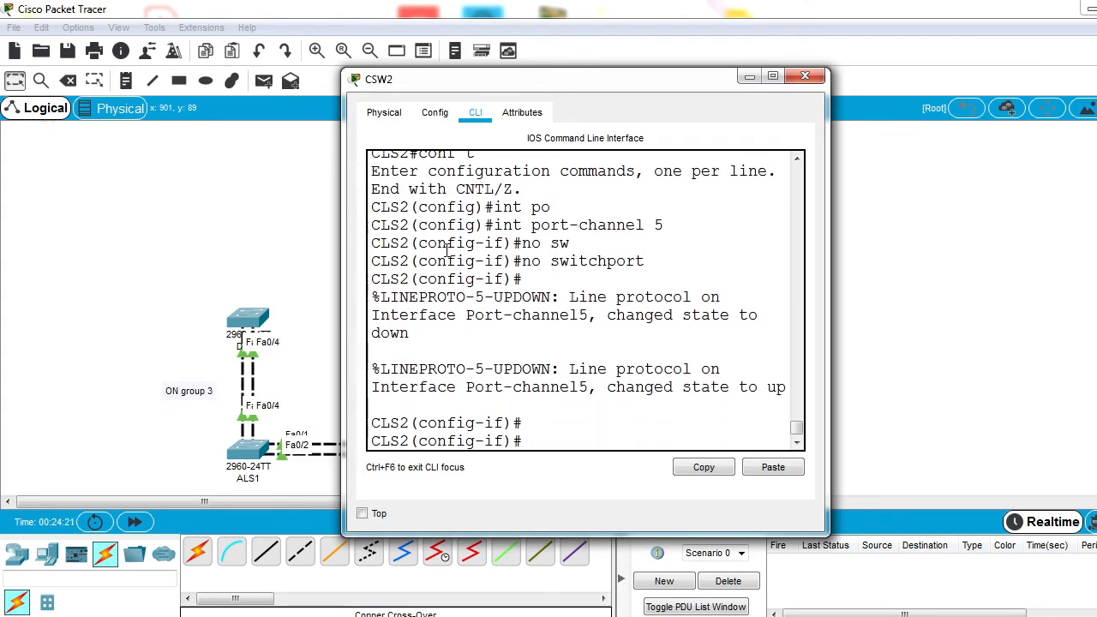
# Step: Start the IP address command for CSW2's port-channel 5 with the address 10.0.0.2
pyautogui.write('ip add')
pyautogui.press('Tab')
pyautogui.write('10.0.0.2')
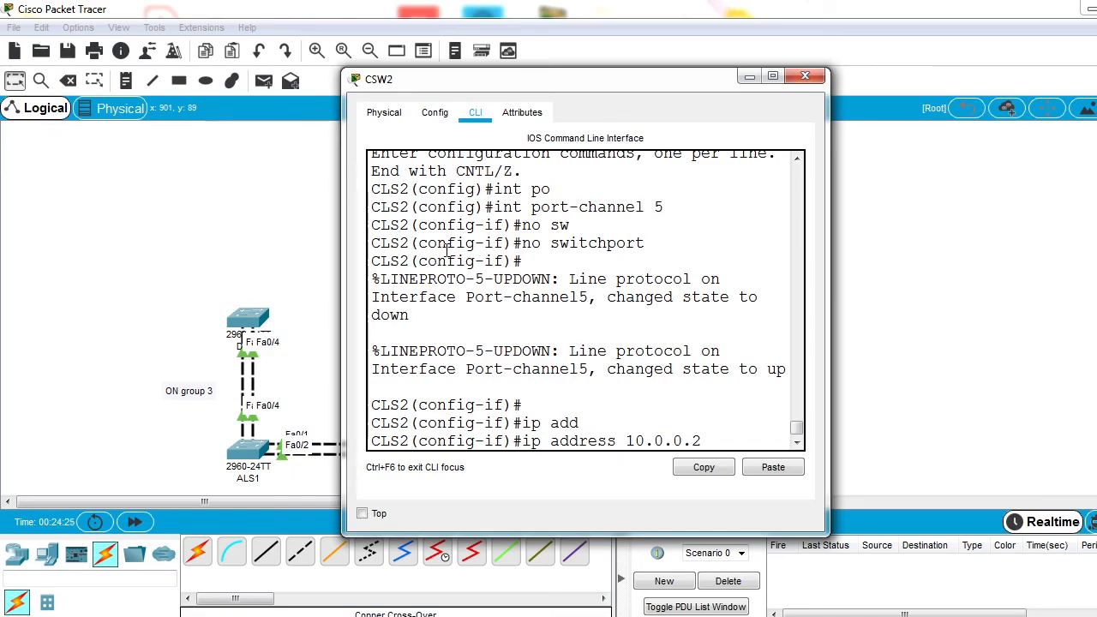
# Step: Check the IP address and subnet mask configured on CSW1's port-channel 5
pyautogui.click(245, 237)
pyautogui.click(439, 187)
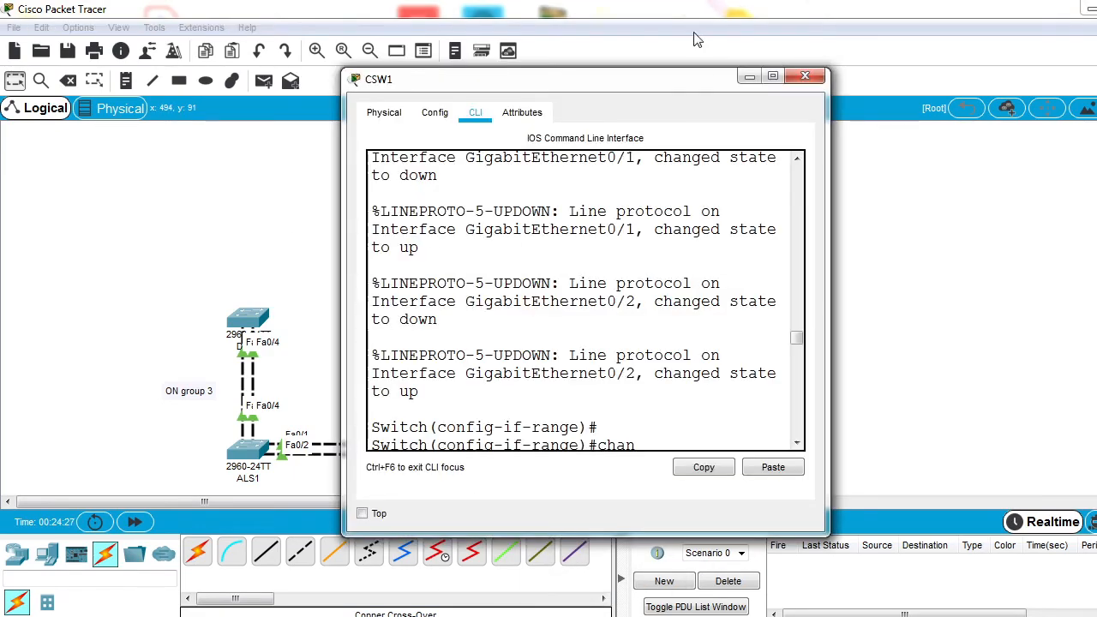
pyautogui.click(773, 76)
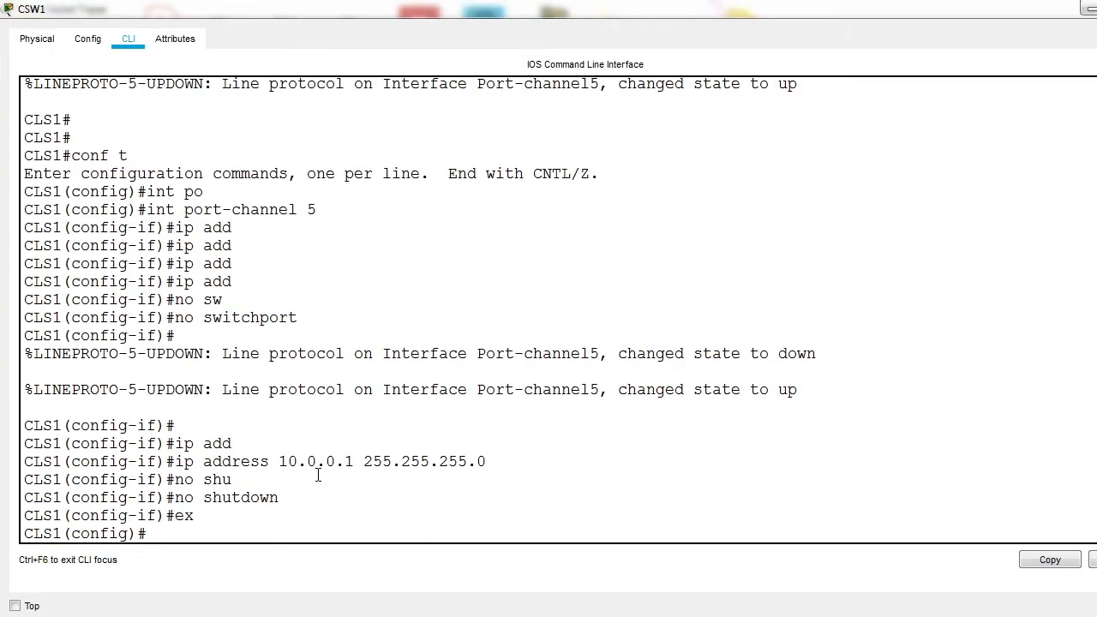
pyautogui.moveTo(257, 464); pyautogui.dragTo(473, 467)
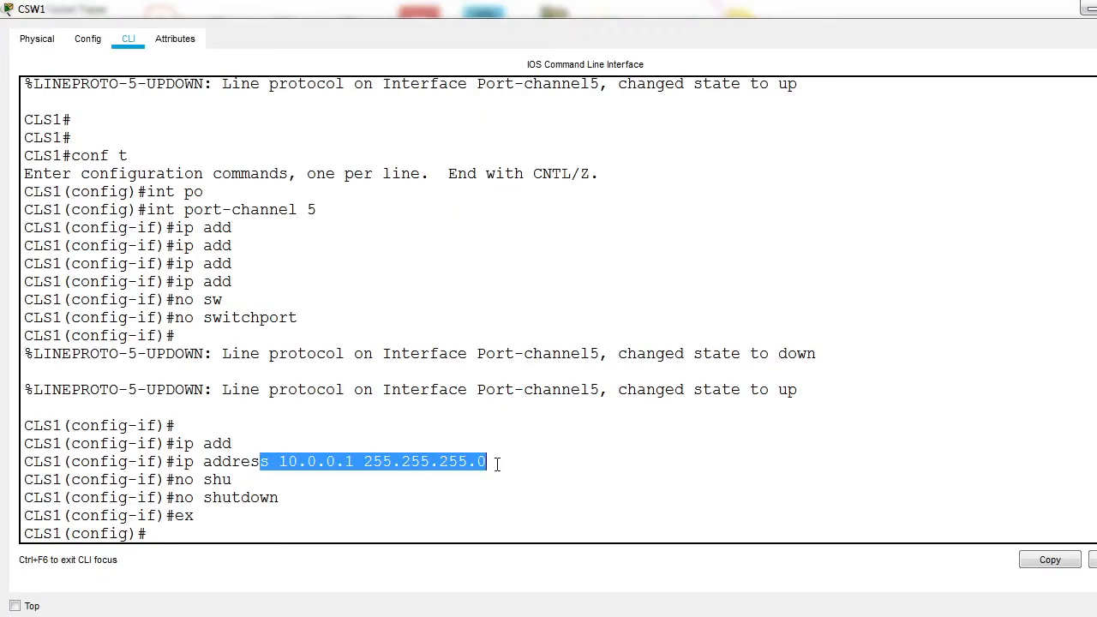
pyautogui.click(1088, 9)
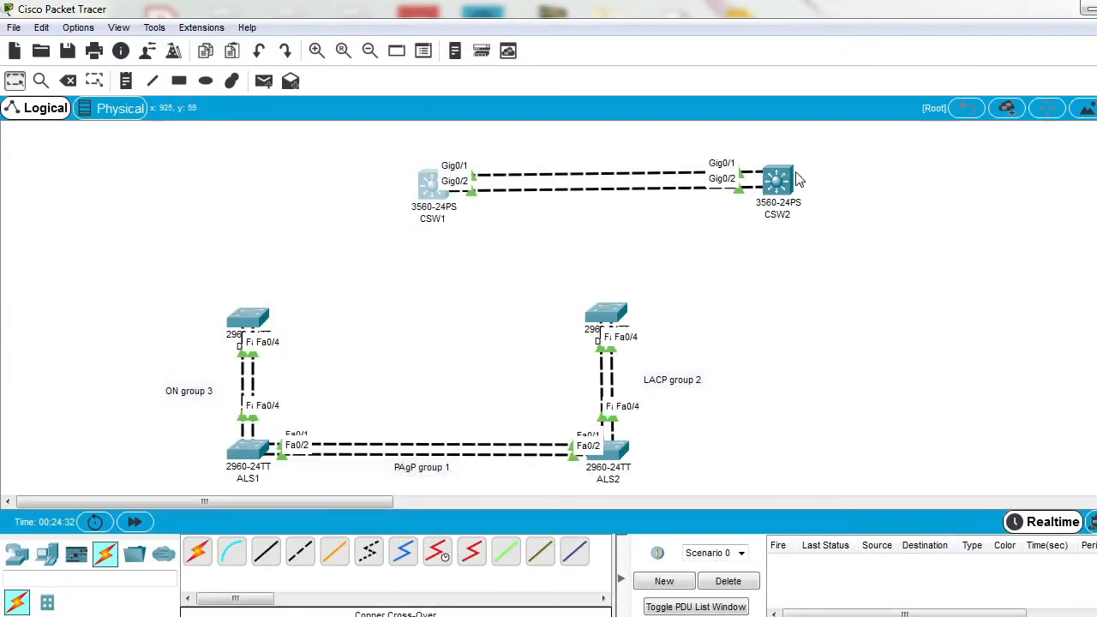
# Step: Complete the address command on CSW2's port-channel 5 with mask 255.255.255.0, and enable the interface with no shutdown
pyautogui.click(790, 175)
pyautogui.click(772, 75)
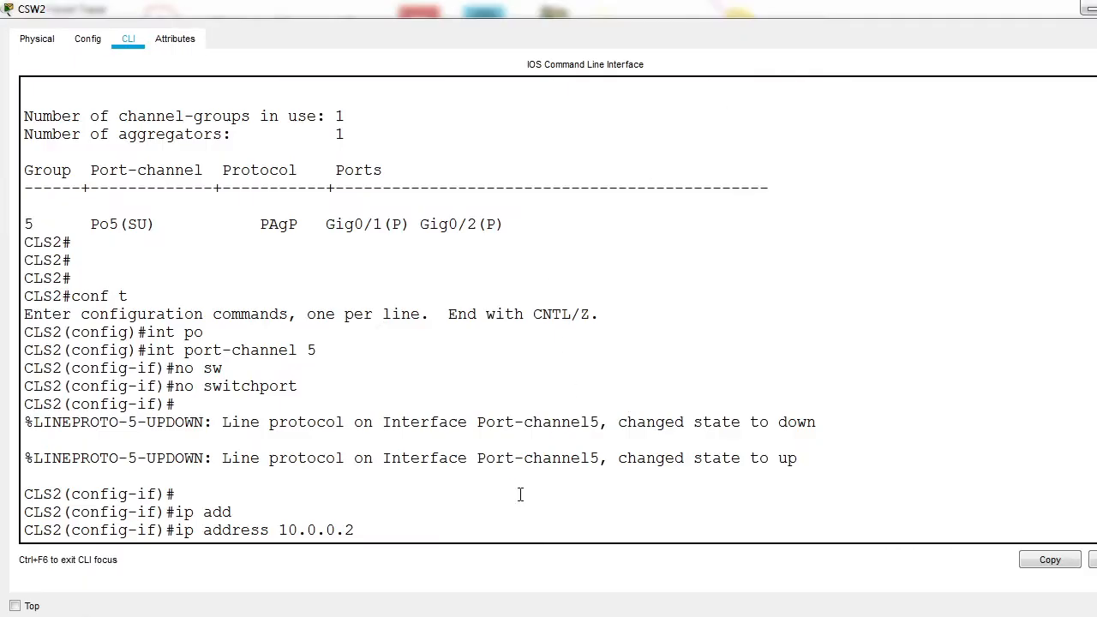
pyautogui.write('255.255.255')
pyautogui.write('.0')
pyautogui.press('Return')
pyautogui.write('no sh')
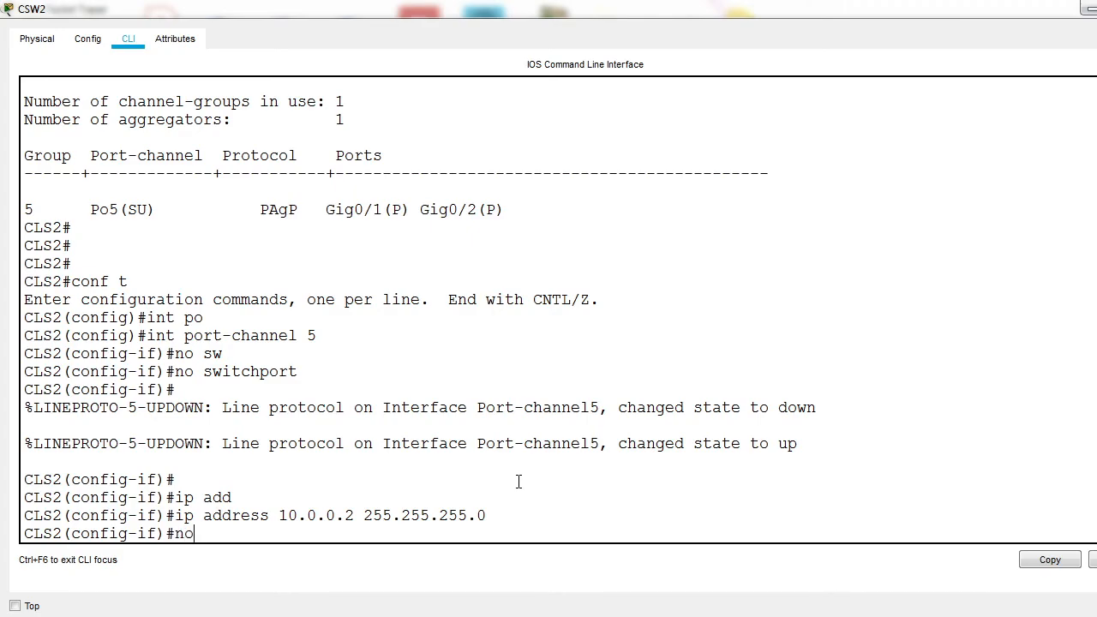
pyautogui.press('Tab')
pyautogui.press('Return')
pyautogui.write('ex')
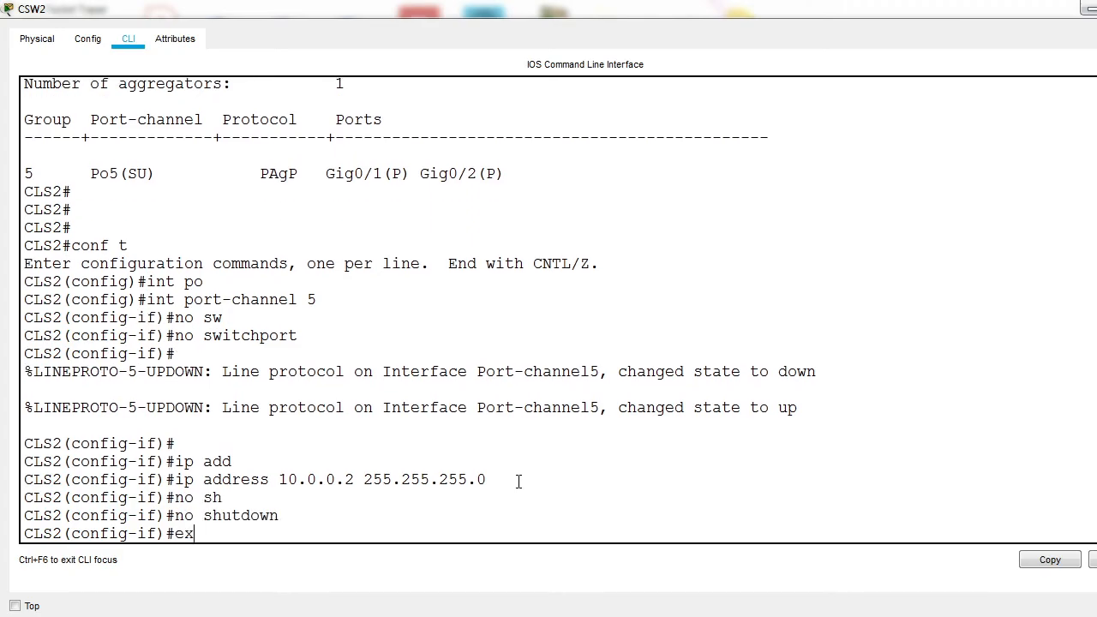
pyautogui.write('it')
pyautogui.press('Return')
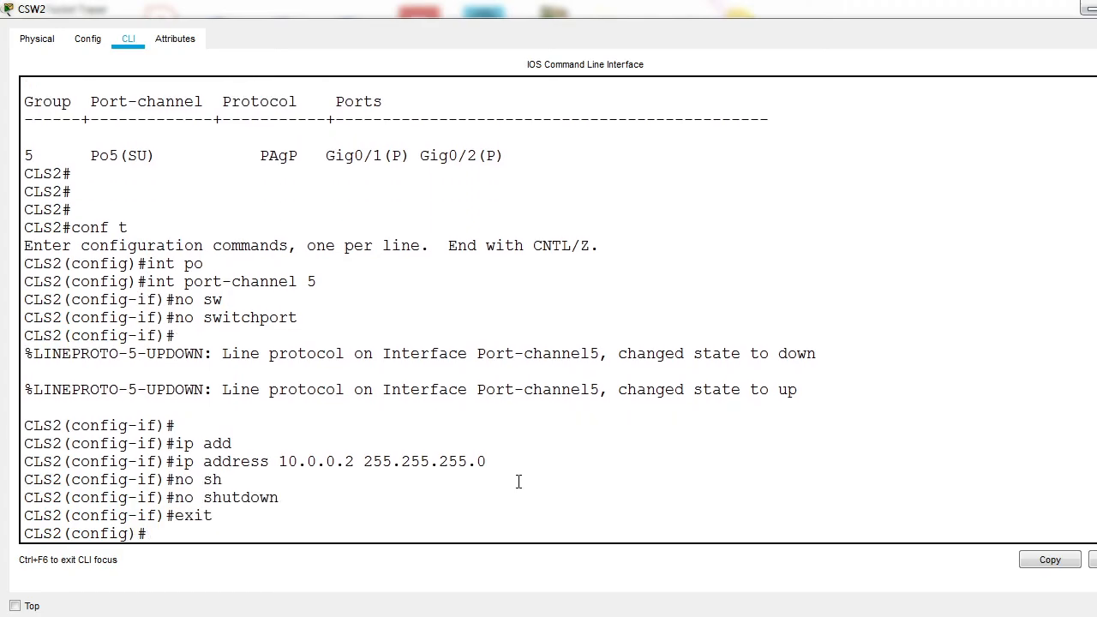
# Step: Return CSW2 to privileged EXEC mode and check port-channel 5's Layer 3 flag in a fresh EtherChannel summary
pyautogui.hotkey('ctrl', 'z')
pyautogui.press('Return')
pyautogui.press('Return')
pyautogui.press('Return')
pyautogui.write('show eth')
pyautogui.press('Tab')
pyautogui.write('s')
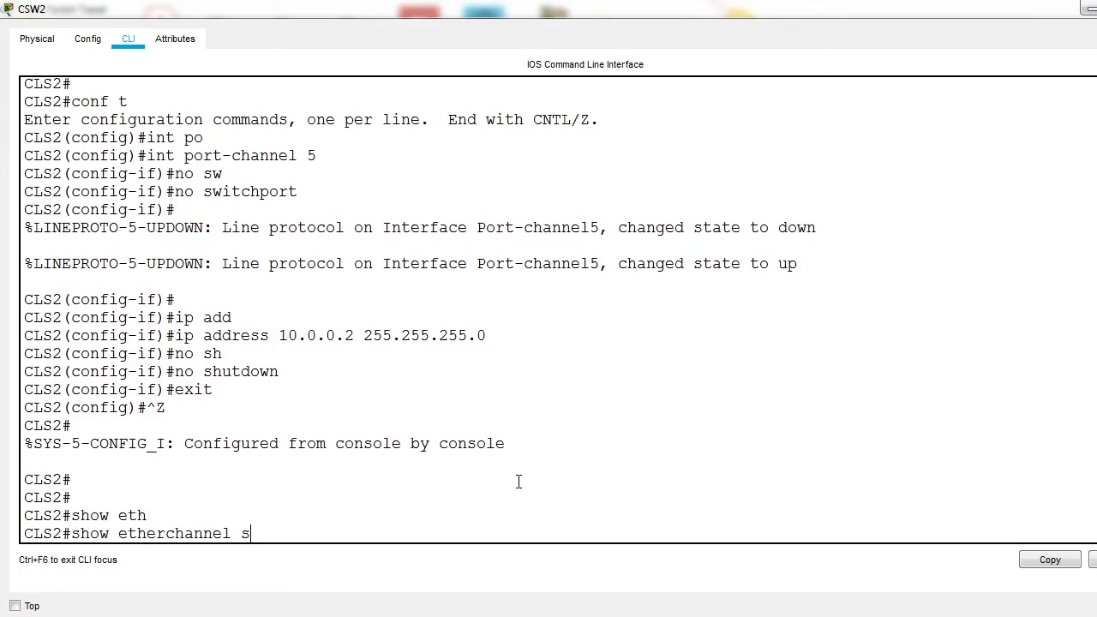
pyautogui.write('u')
pyautogui.press('Tab')
pyautogui.press('Return')
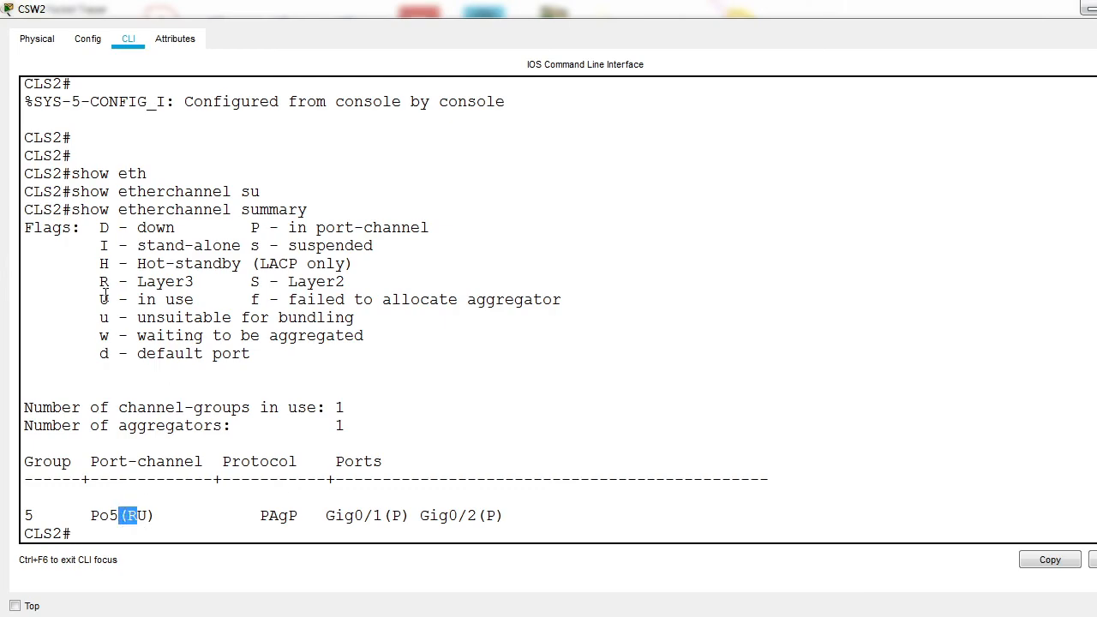
pyautogui.moveTo(100, 281); pyautogui.dragTo(182, 292)
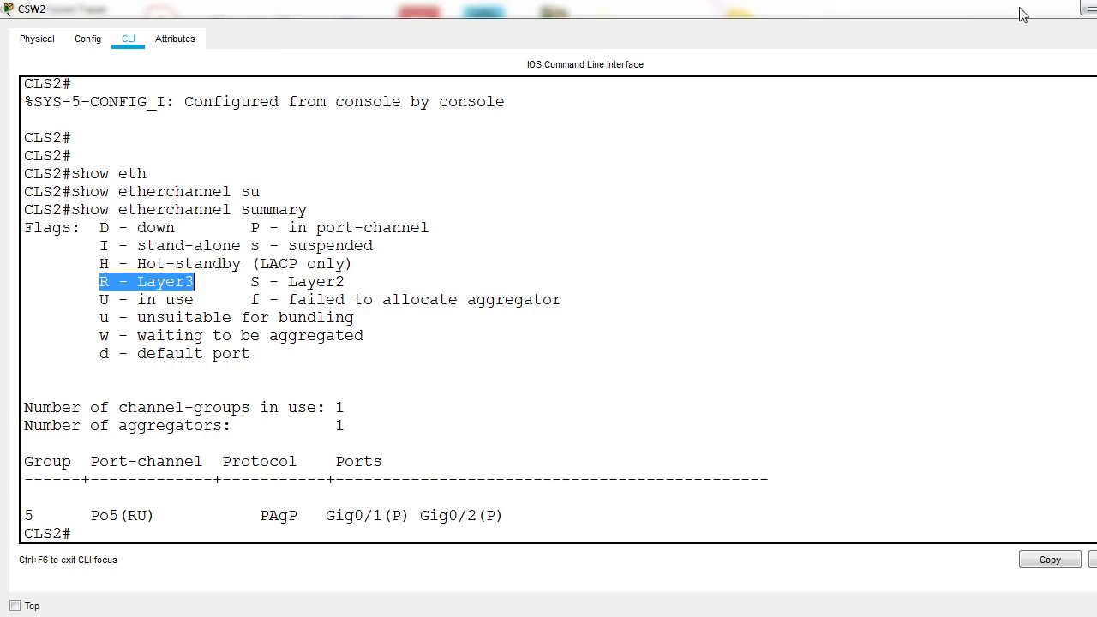
# Step: Ping 10.0.0.2 and 10.0.0.1 from CSW2 to test the Layer 3 port-channel, and put its console window away
pyautogui.click(251, 489)
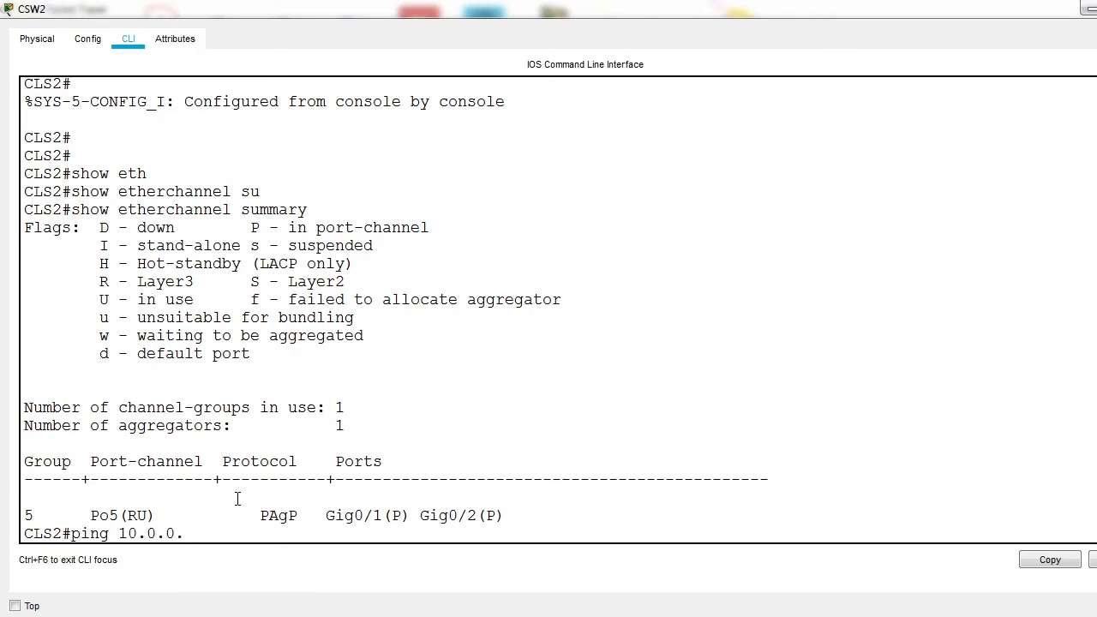
pyautogui.press('Return')
pyautogui.press('Up')
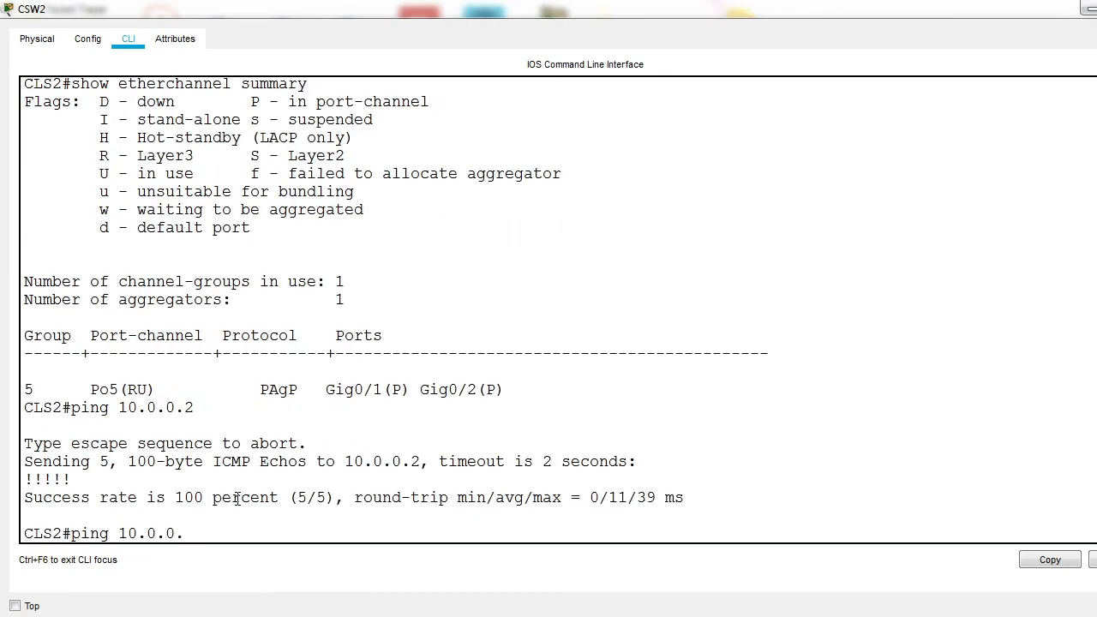
pyautogui.press('Return')
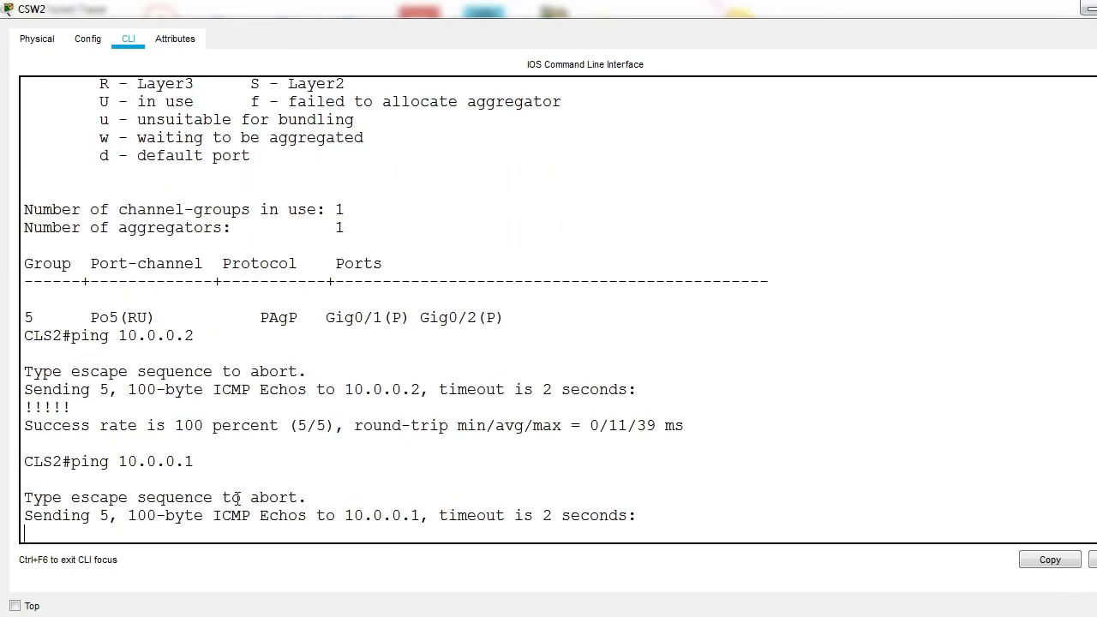
pyautogui.moveTo(39, 482); pyautogui.dragTo(113, 486)
pyautogui.click(138, 532)
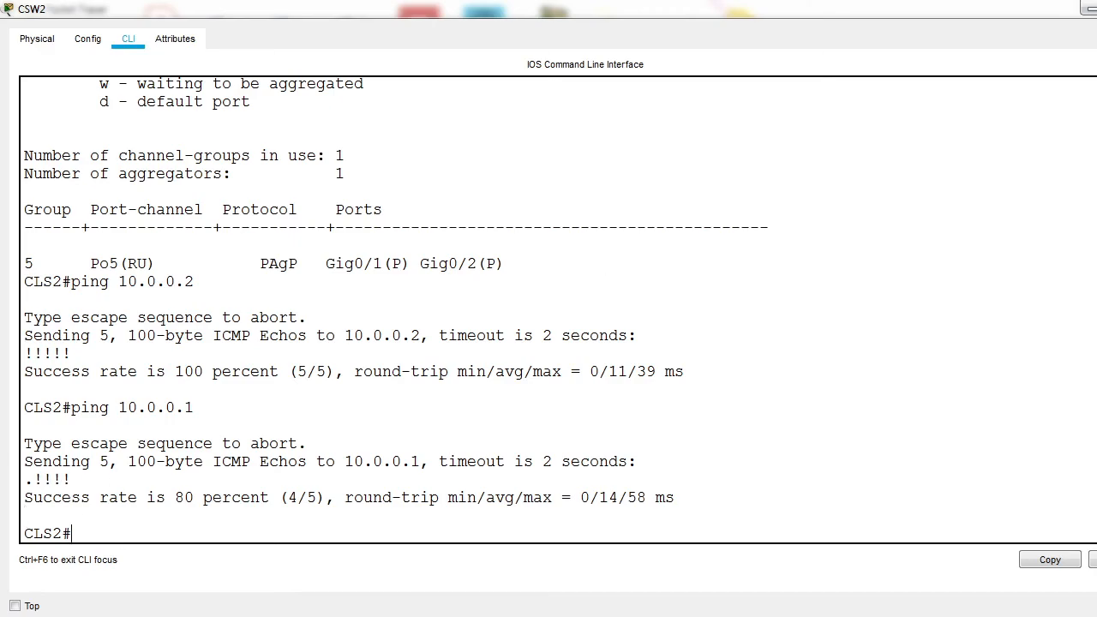
pyautogui.click(1087, 8)
pyautogui.moveTo(355, 152); pyautogui.dragTo(846, 232)
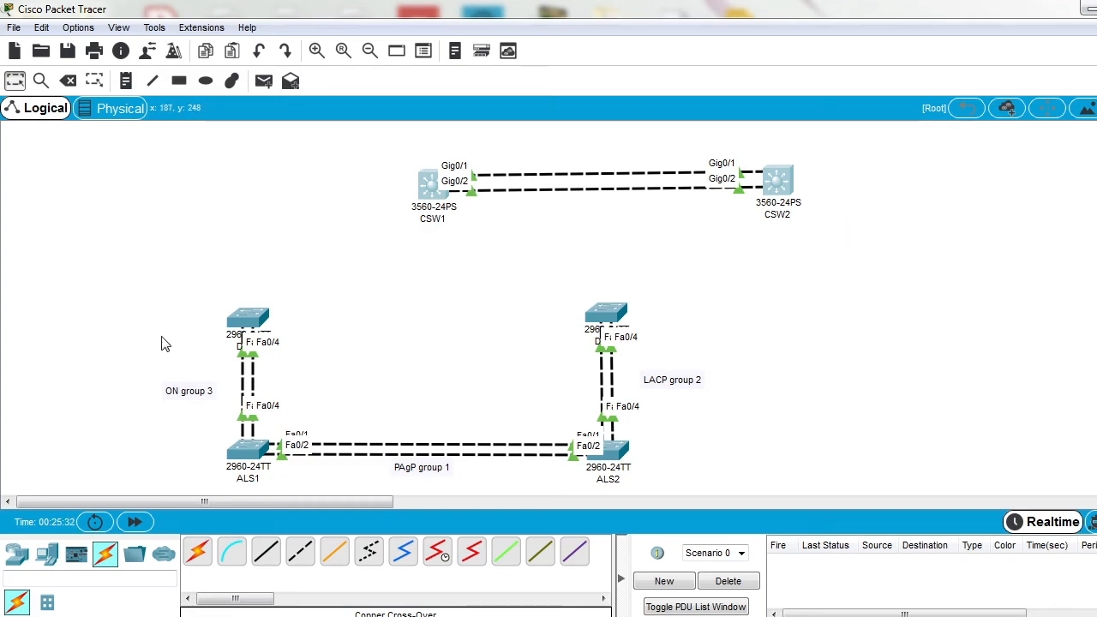
pyautogui.moveTo(250, 297); pyautogui.dragTo(433, 152)
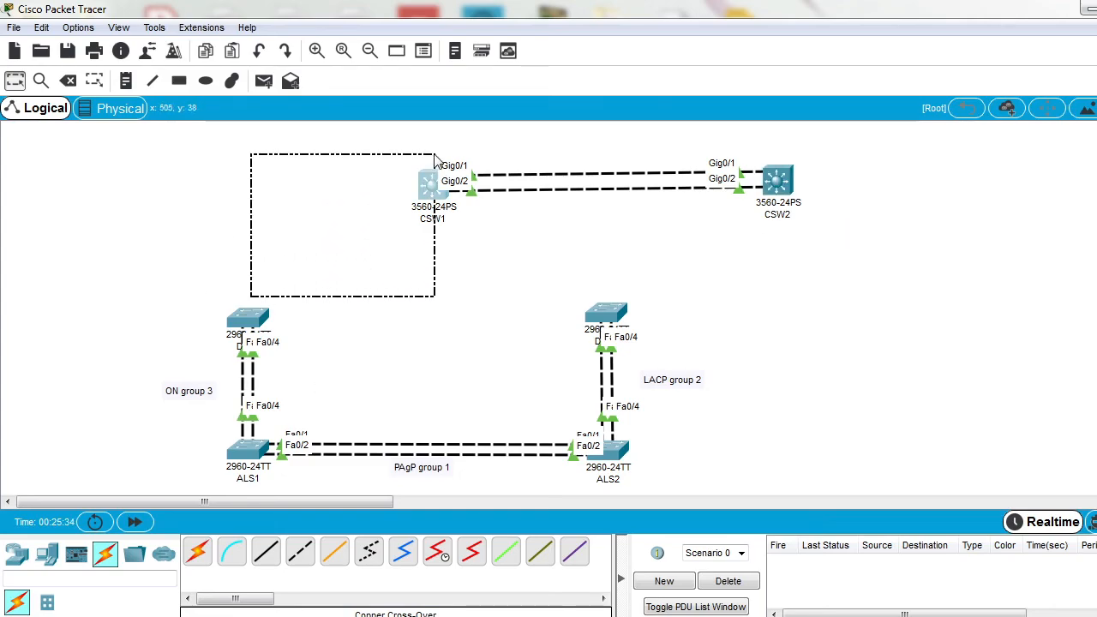
pyautogui.moveTo(450, 209); pyautogui.dragTo(610, 330)
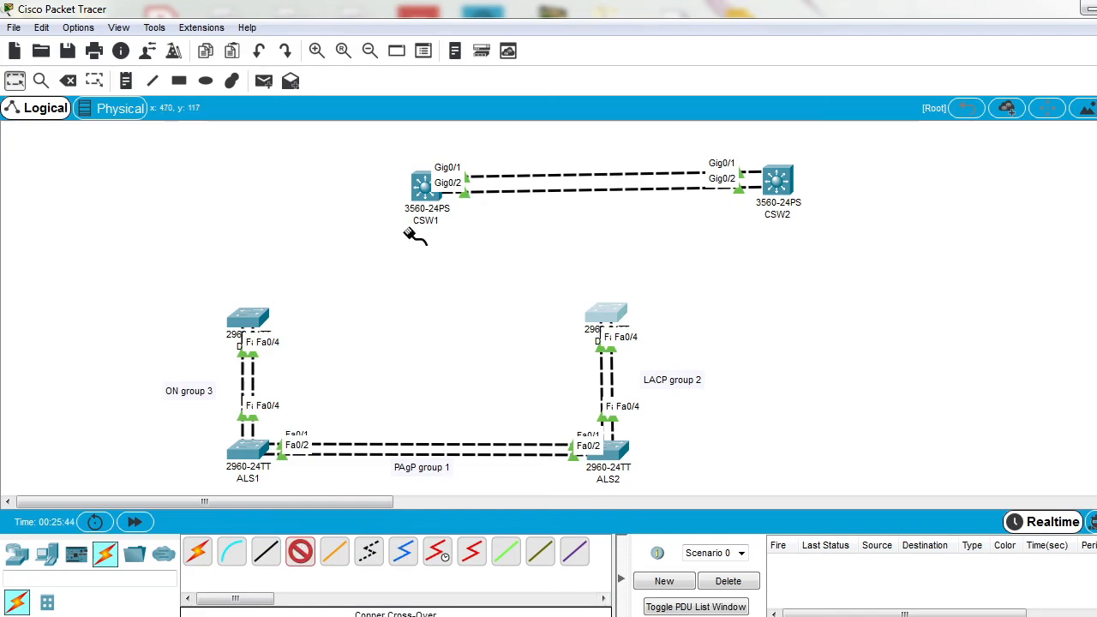
# Step: Connect CSW1 to the 2960 switch above ALS1 with two copper cross-over cables, Fa0/5 to Fa0/5 and Fa0/6 to Fa0/6
pyautogui.click(422, 185)
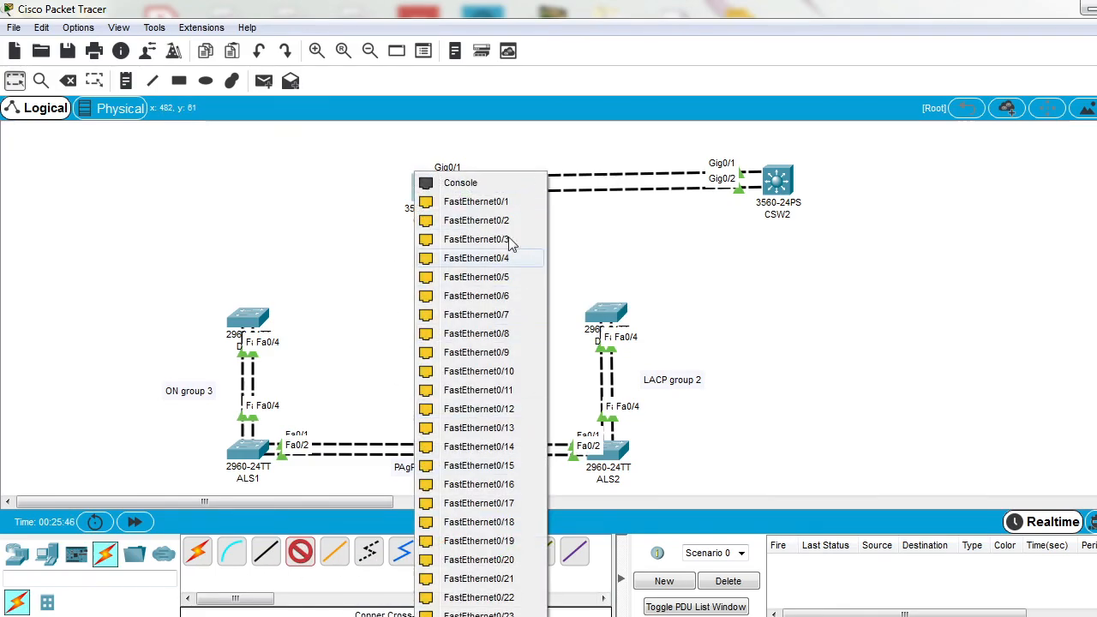
pyautogui.click(477, 276)
pyautogui.click(254, 330)
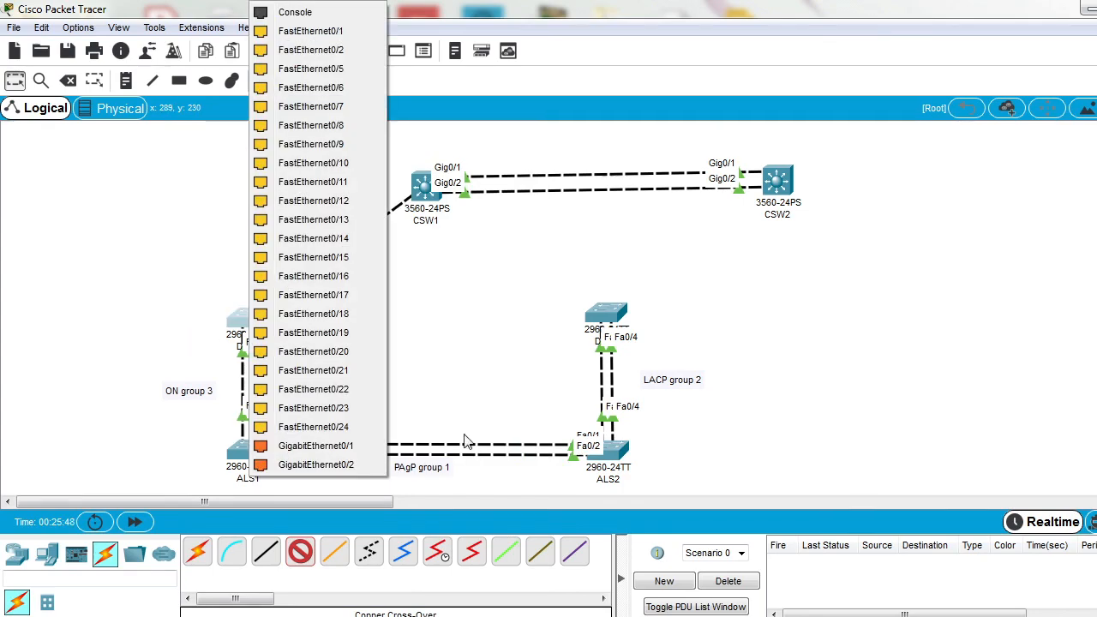
pyautogui.click(343, 71)
pyautogui.click(300, 551)
pyautogui.click(421, 188)
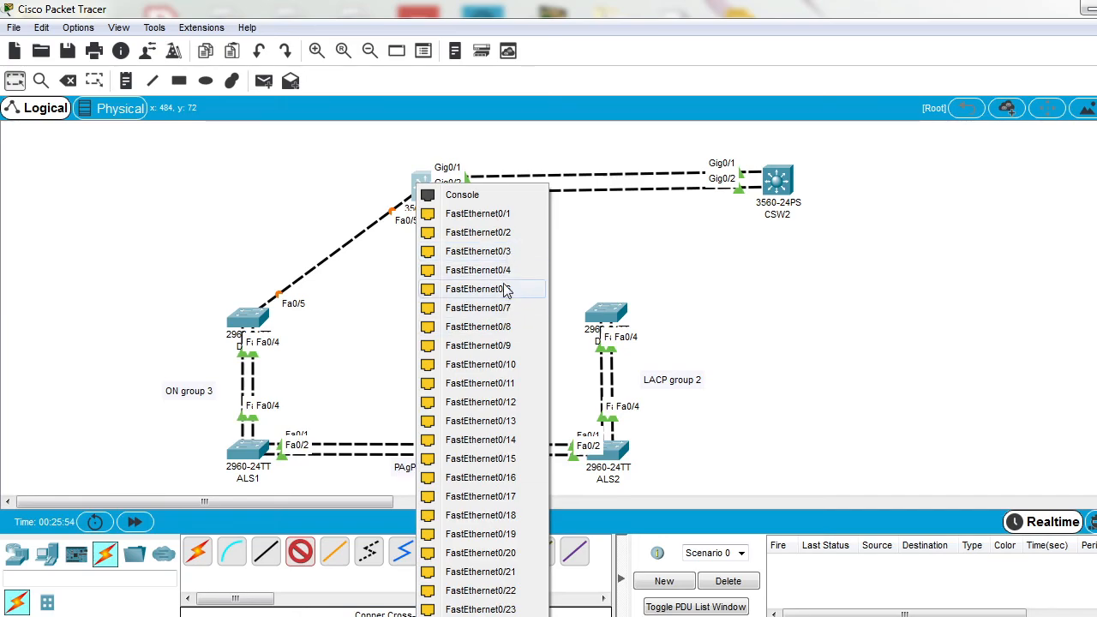
pyautogui.click(507, 288)
pyautogui.click(254, 326)
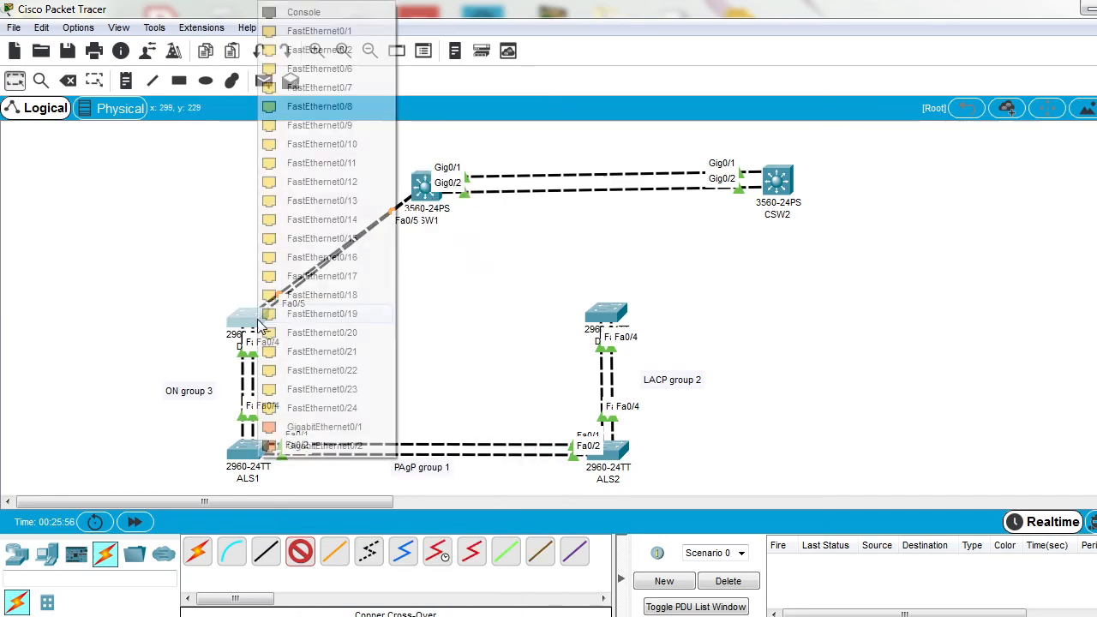
pyautogui.click(360, 96)
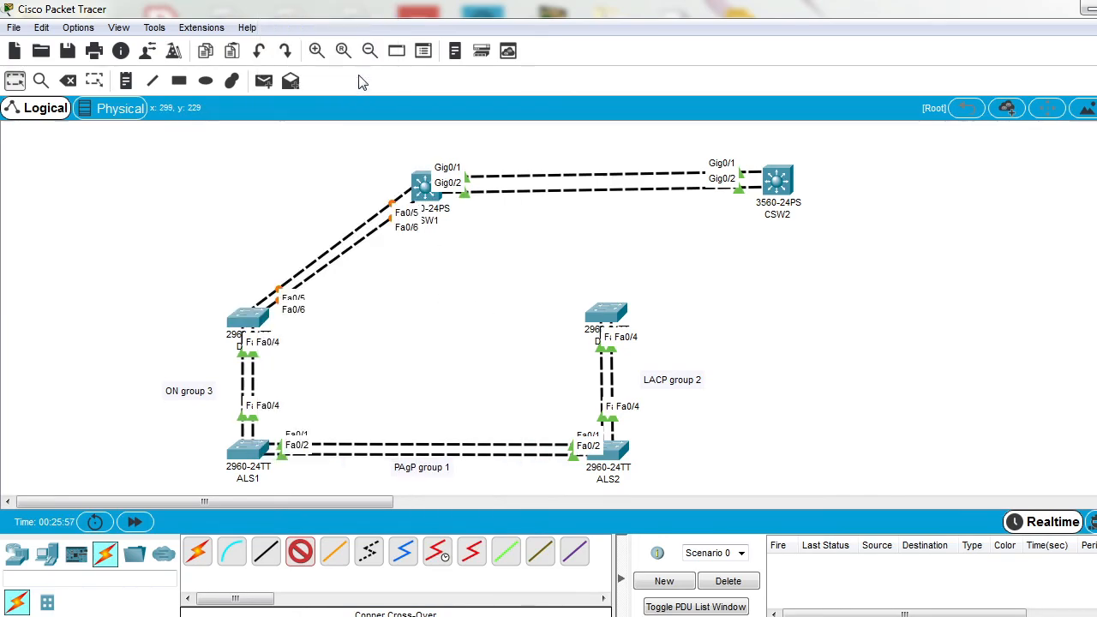
# Step: Connect CSW1 to the 2960 switch above ALS2 with two copper cross-over cables, Fa0/7 to Fa0/7 and Fa0/8 to Fa0/8
pyautogui.click(425, 190)
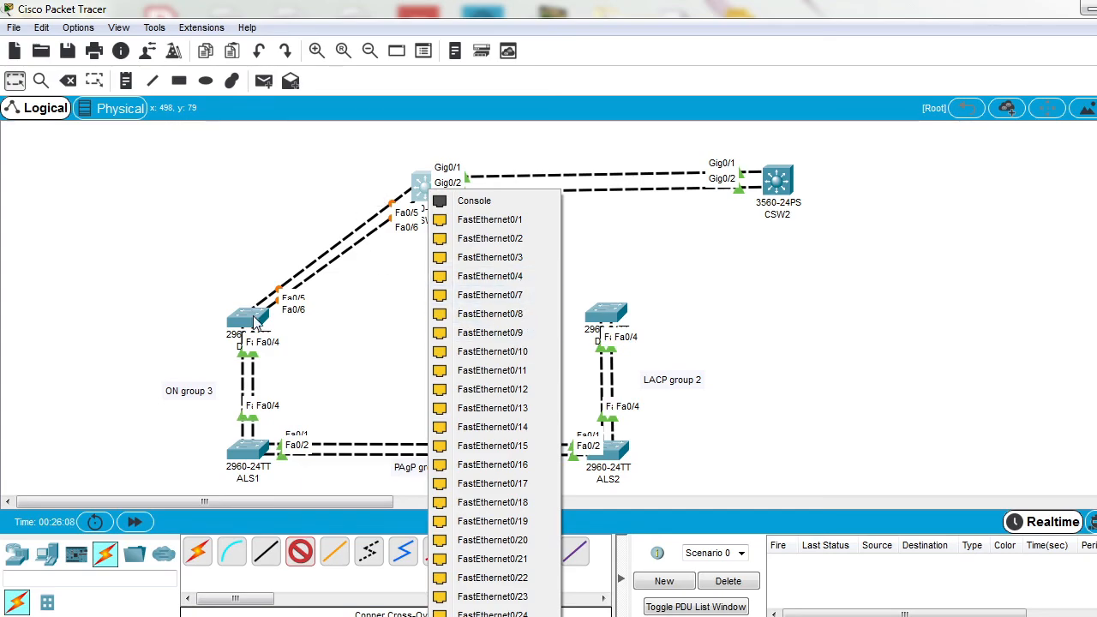
pyautogui.click(528, 297)
pyautogui.click(605, 315)
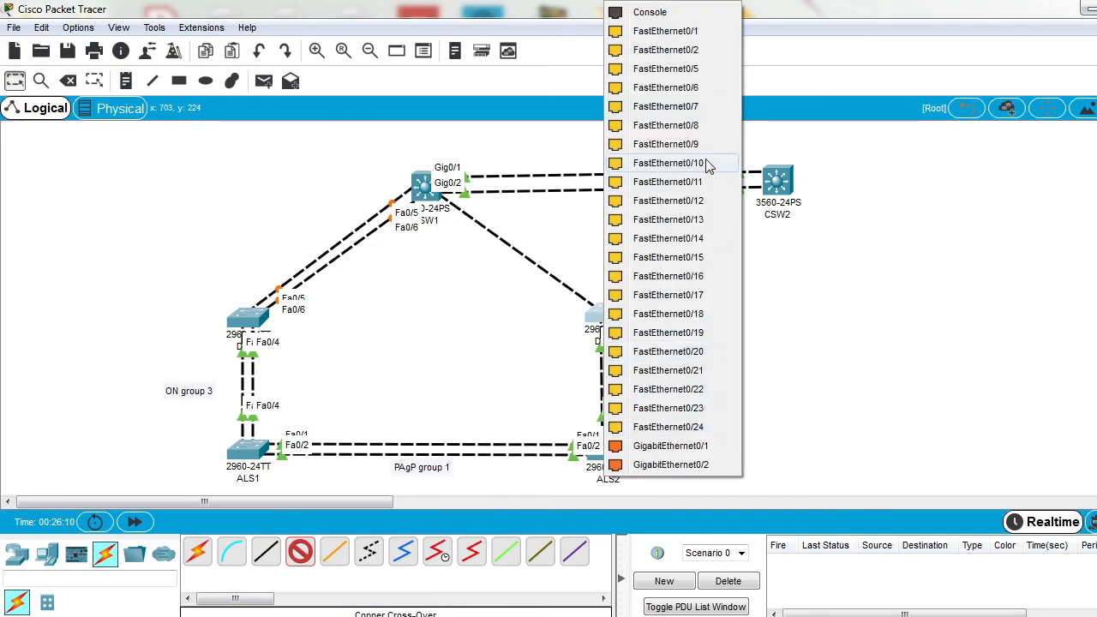
pyautogui.click(693, 107)
pyautogui.click(422, 188)
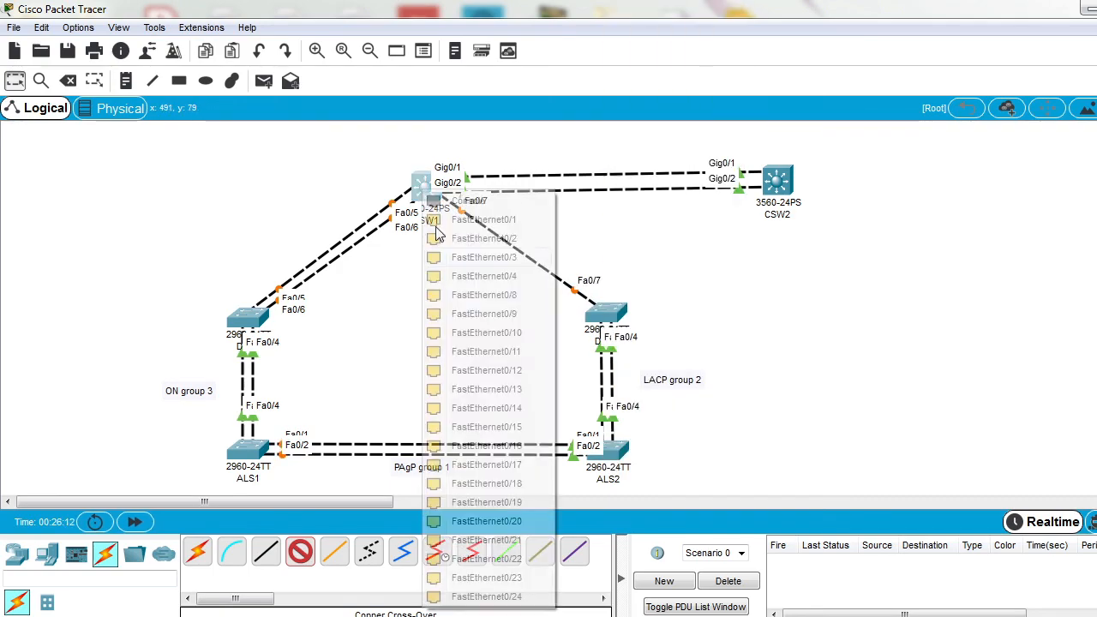
pyautogui.click(504, 298)
pyautogui.click(606, 314)
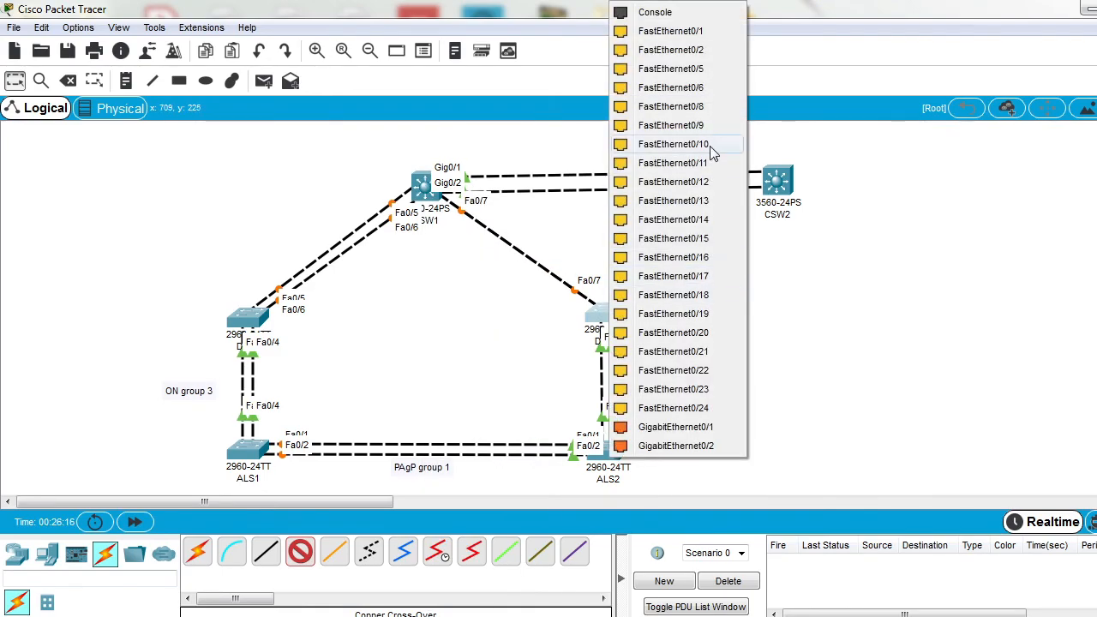
pyautogui.click(698, 106)
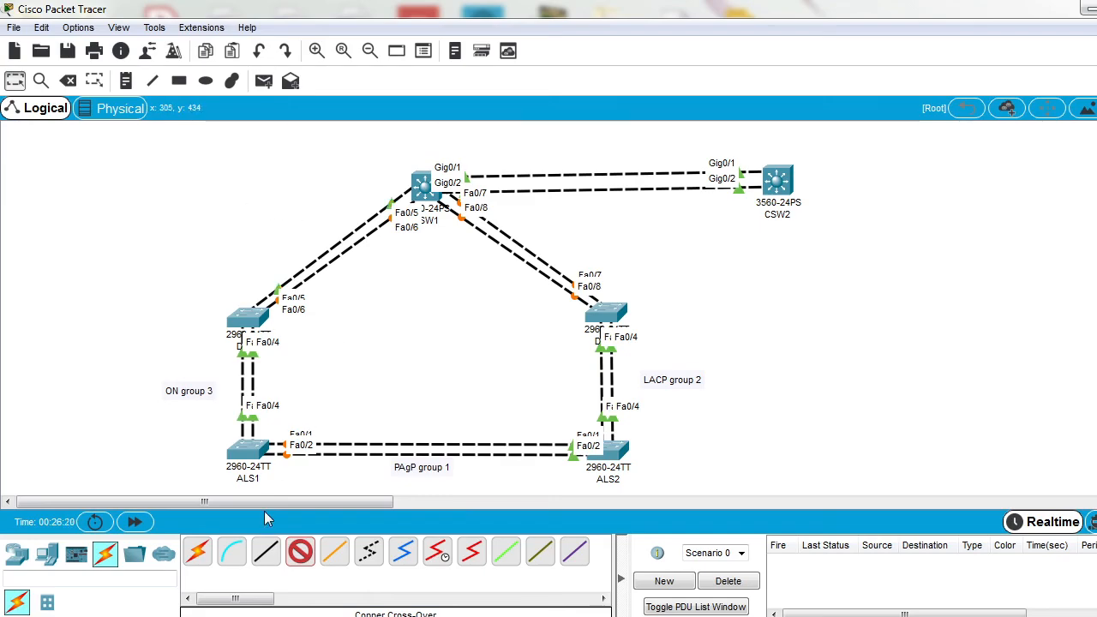
# Step: Move the four 2960 switches with their group labels upward, and raise CSW1 and CSW2 so they sit level above them
pyautogui.click(14, 80)
pyautogui.moveTo(71, 284); pyautogui.dragTo(771, 516)
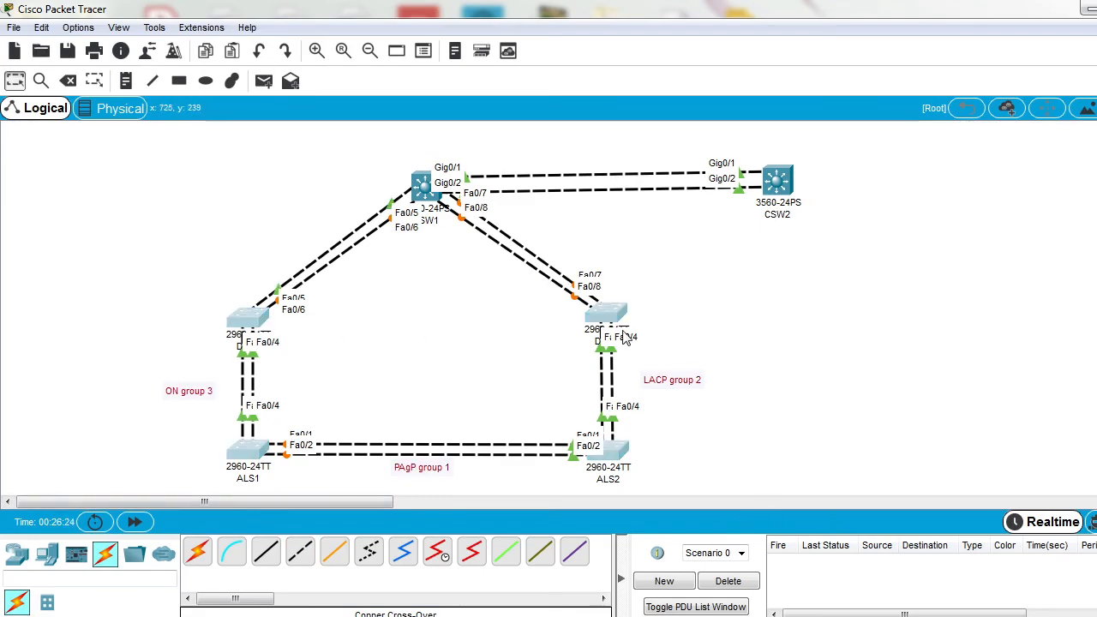
pyautogui.moveTo(615, 308); pyautogui.dragTo(613, 261)
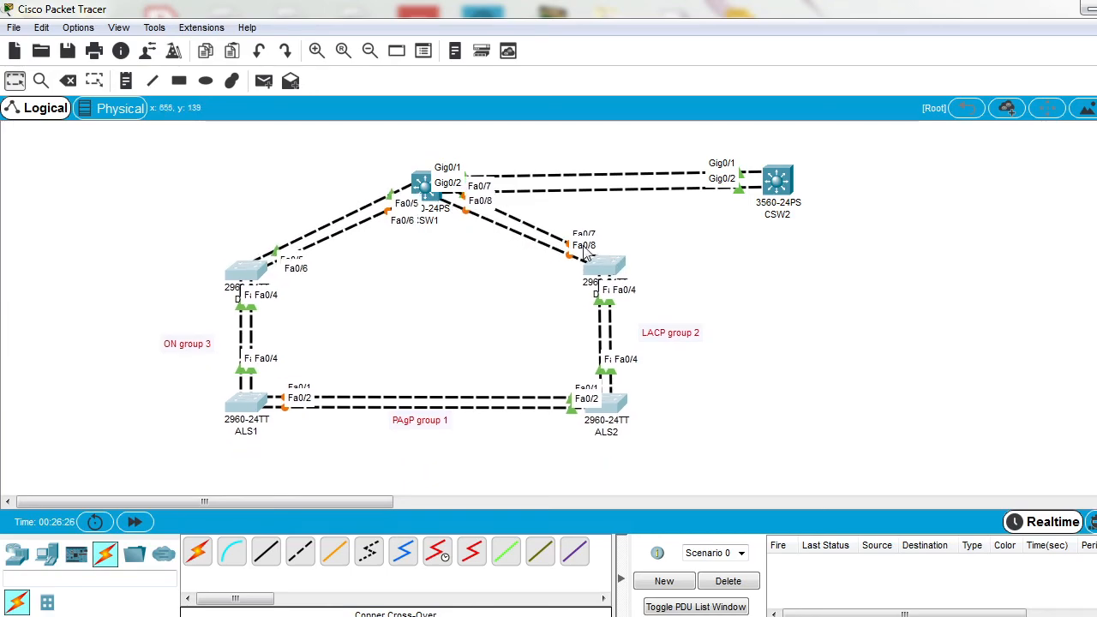
pyautogui.moveTo(430, 197); pyautogui.dragTo(420, 165)
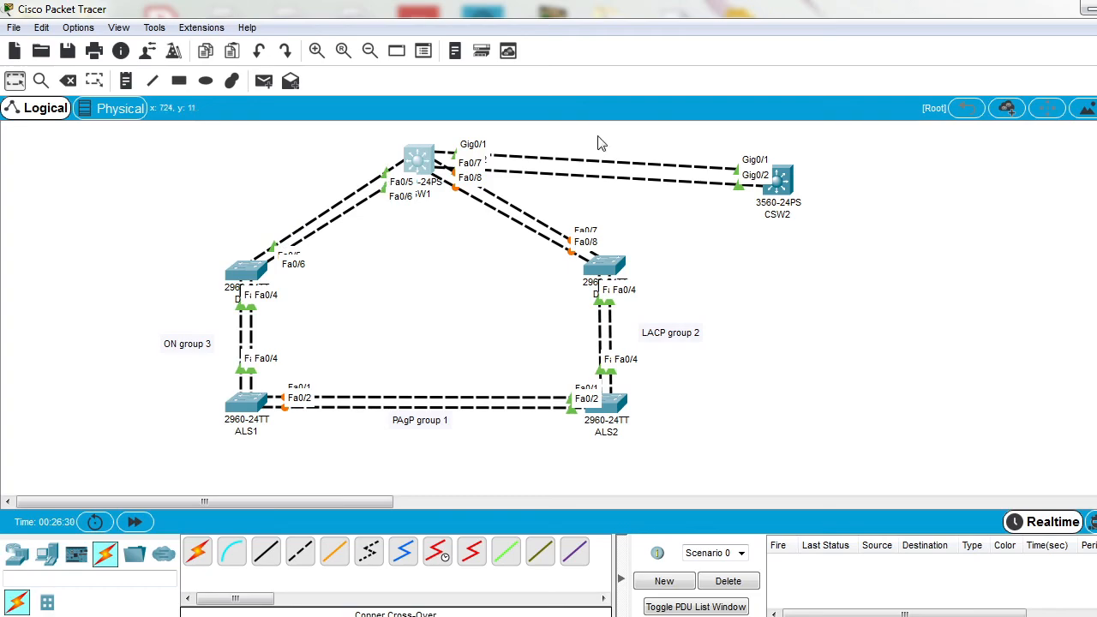
pyautogui.moveTo(766, 196); pyautogui.dragTo(789, 184)
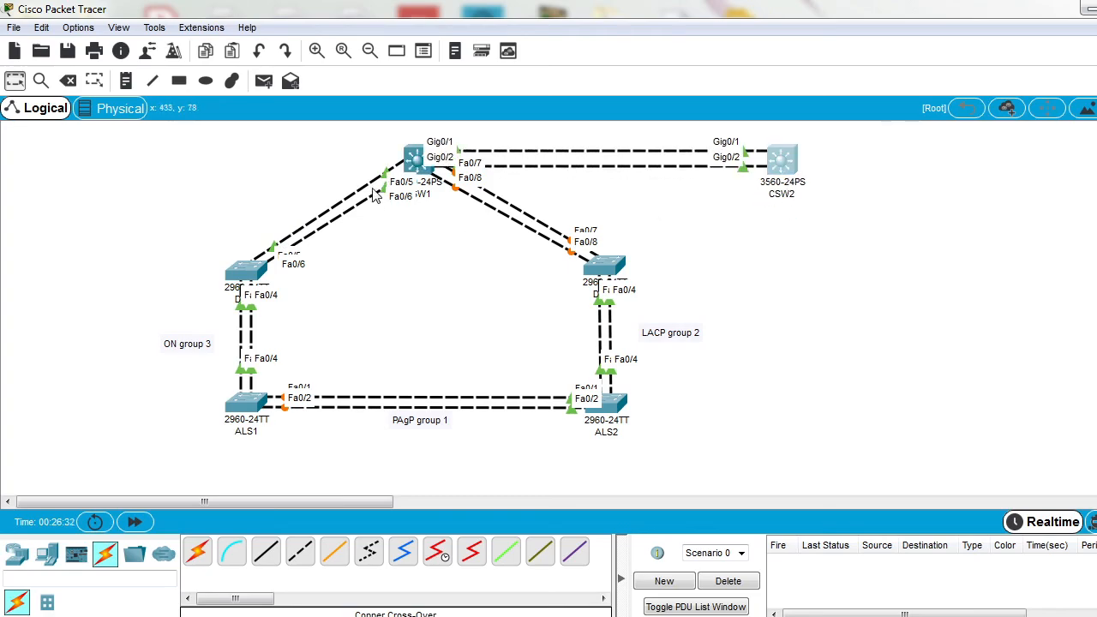
pyautogui.moveTo(147, 221); pyautogui.dragTo(656, 484)
pyautogui.click(739, 374)
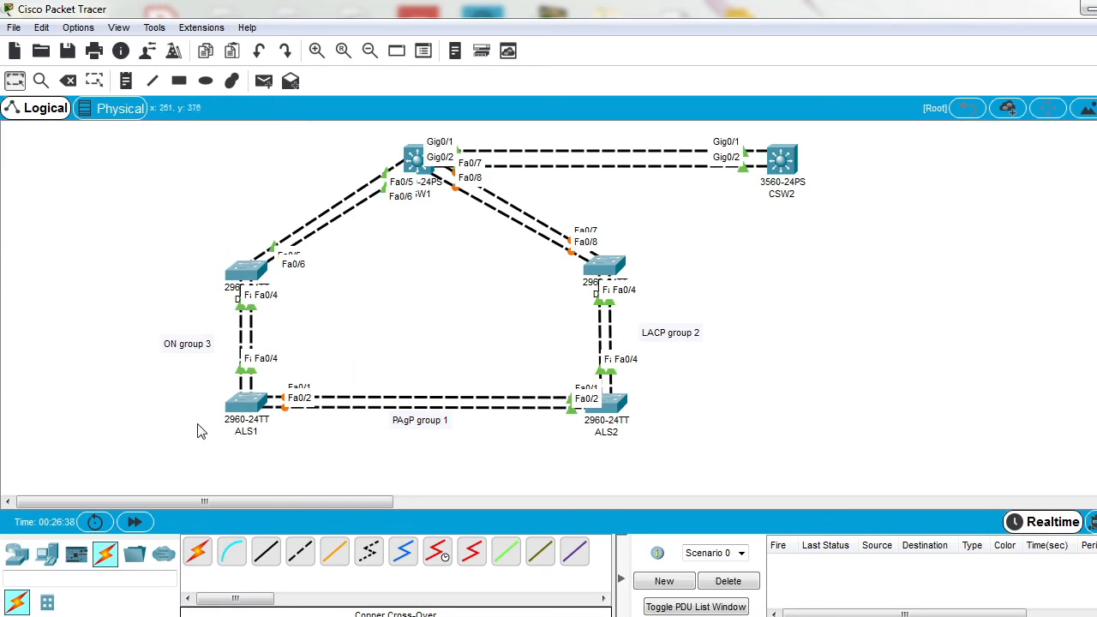
# Step: Connect the 2960 switch above ALS1 diagonally to ALS2 with two copper cross-over cables, Fa0/10 to Fa0/10 and Fa0/11 to Fa0/11
pyautogui.click(300, 553)
pyautogui.click(252, 271)
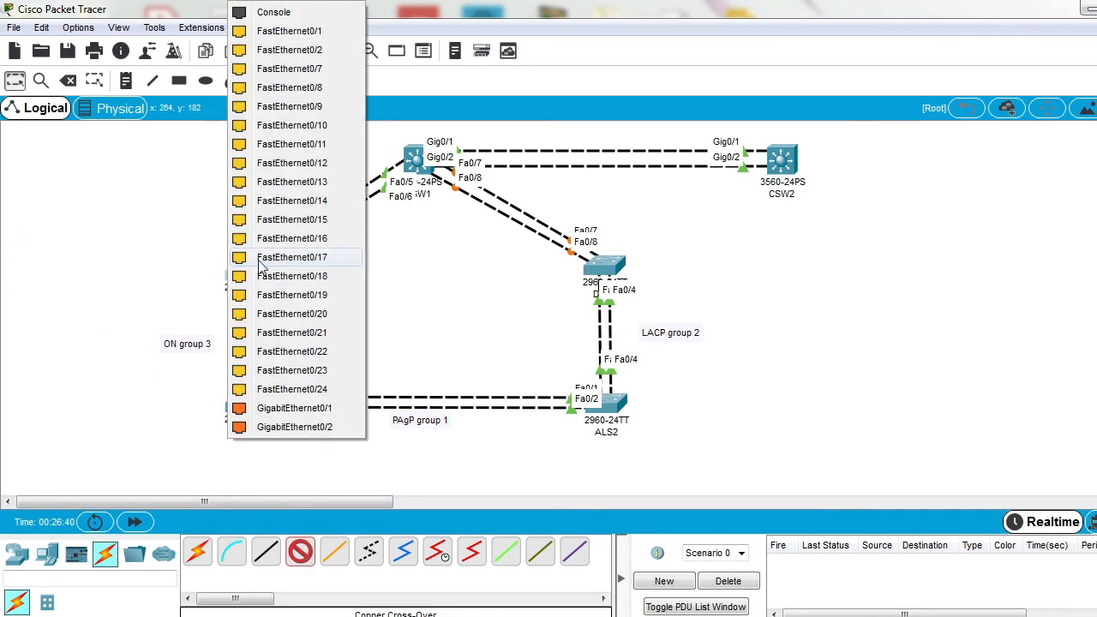
pyautogui.click(329, 126)
pyautogui.click(607, 401)
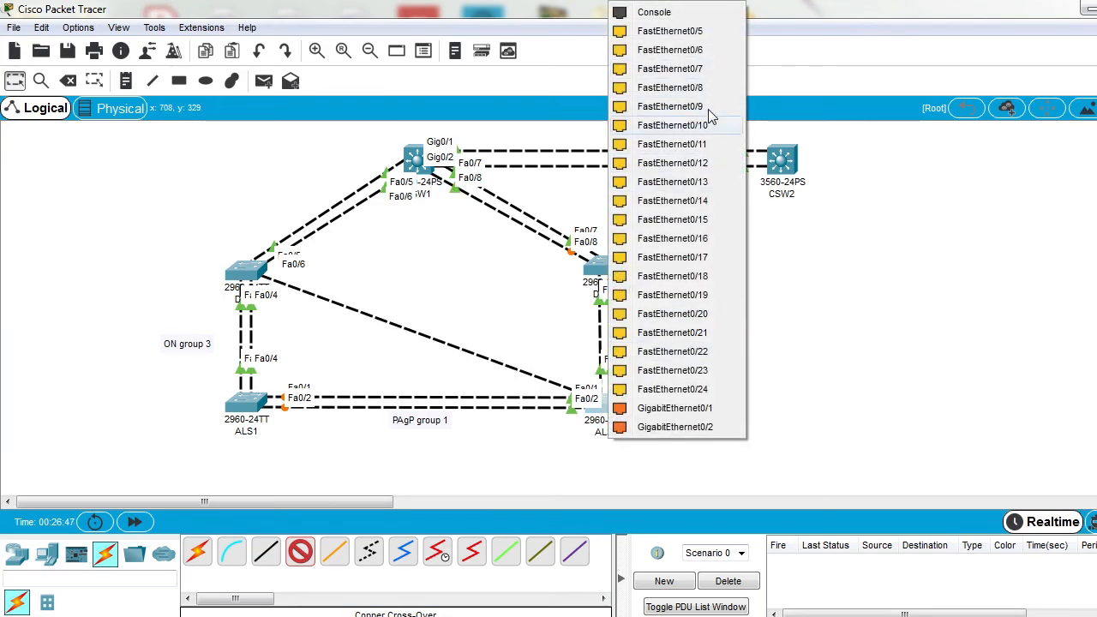
pyautogui.click(701, 129)
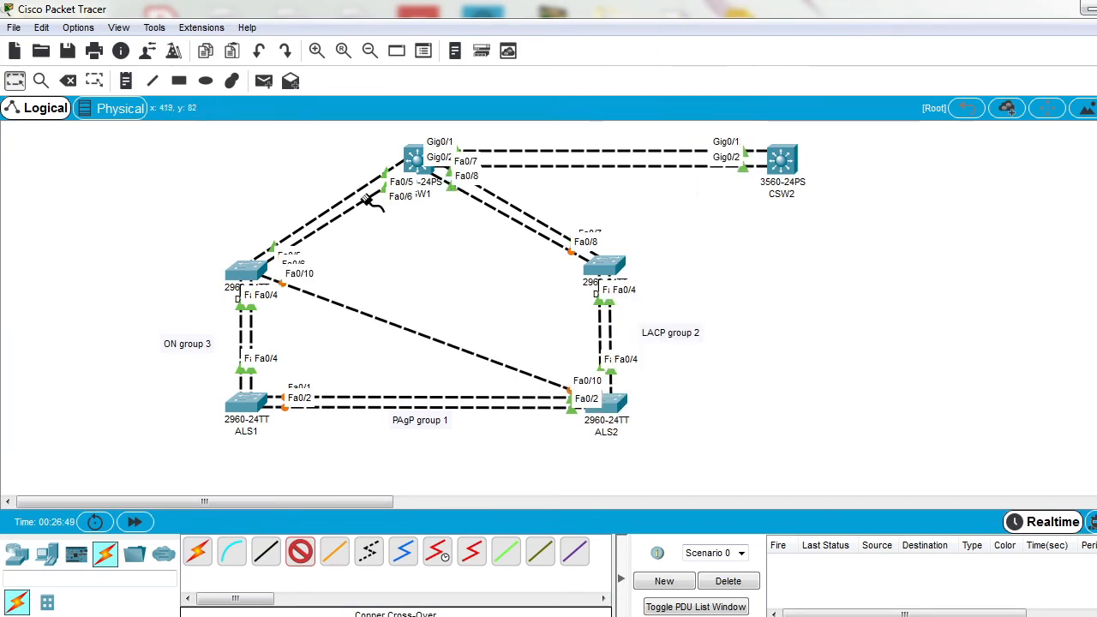
pyautogui.click(257, 270)
pyautogui.click(381, 137)
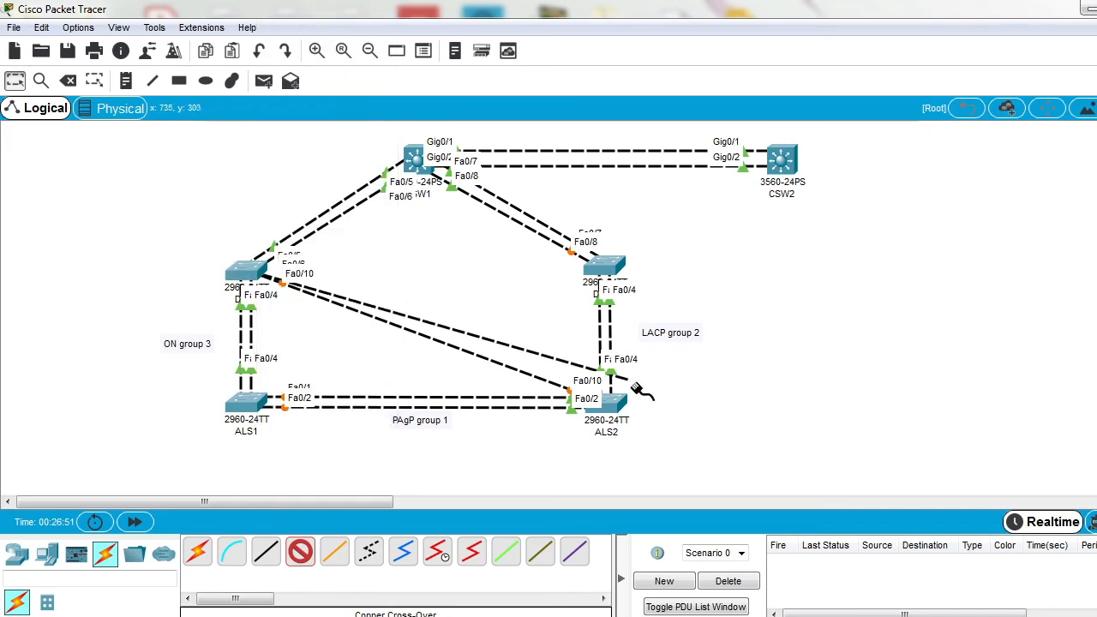
pyautogui.click(618, 399)
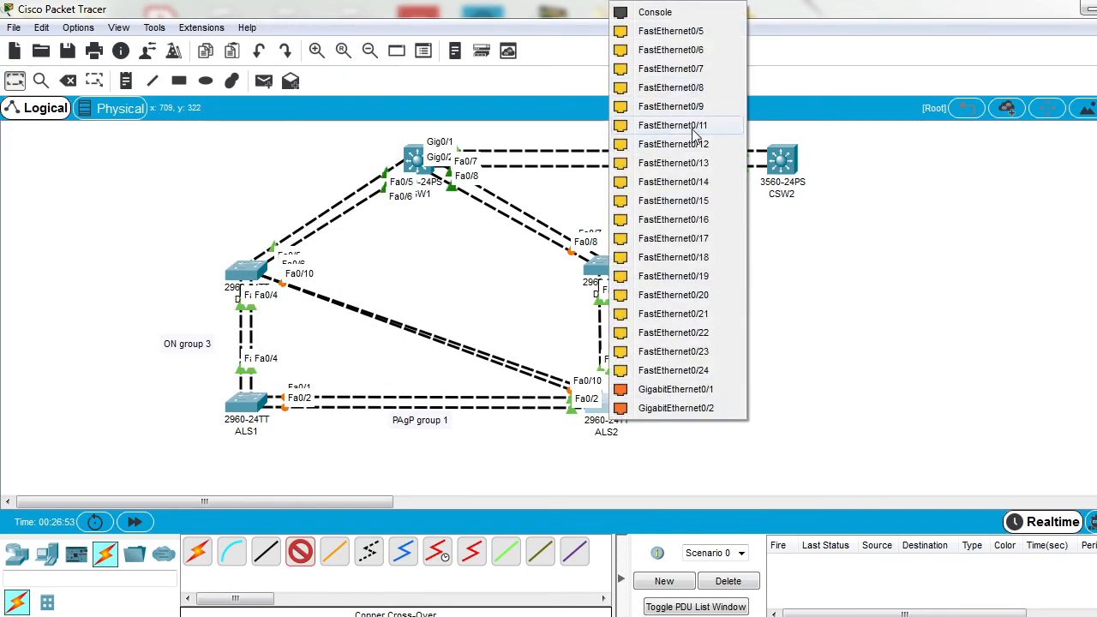
pyautogui.click(696, 127)
# Step: Connect ALS1 diagonally to the 2960 switch above ALS2 with two copper cross-over cables, Fa0/10 to Fa0/10 and Fa0/11 to Fa0/11
pyautogui.click(263, 402)
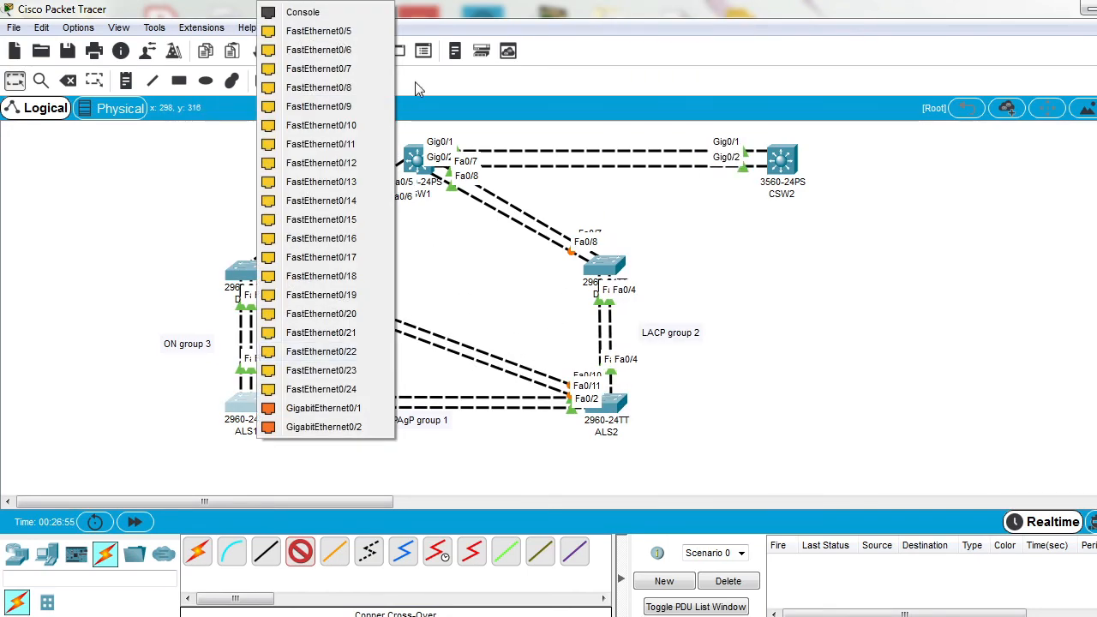
pyautogui.click(347, 131)
pyautogui.click(581, 273)
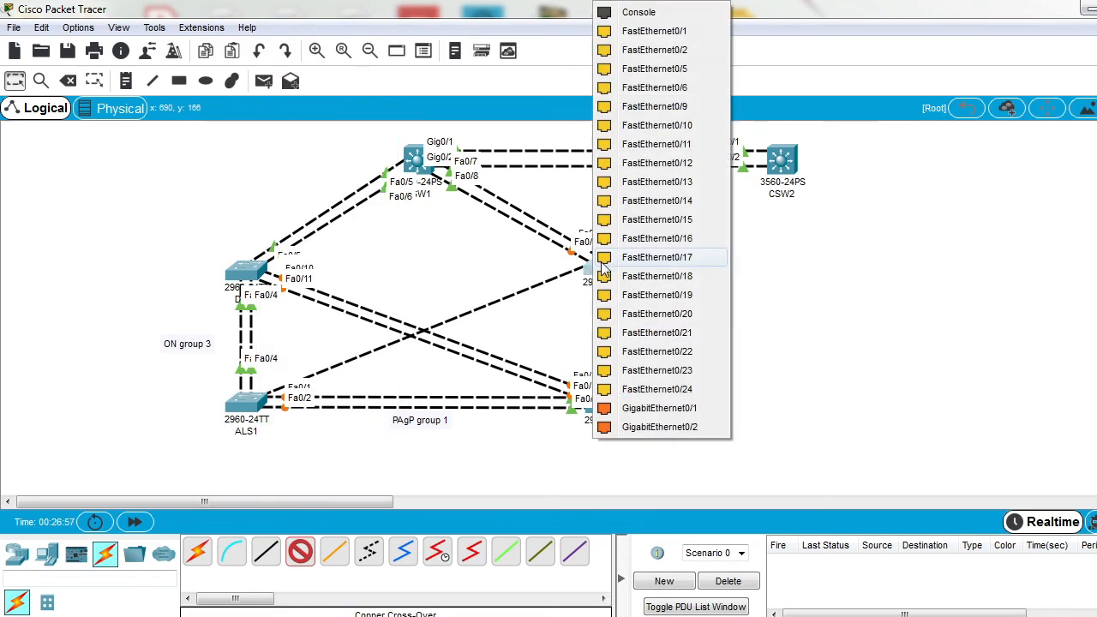
pyautogui.click(678, 126)
pyautogui.click(258, 401)
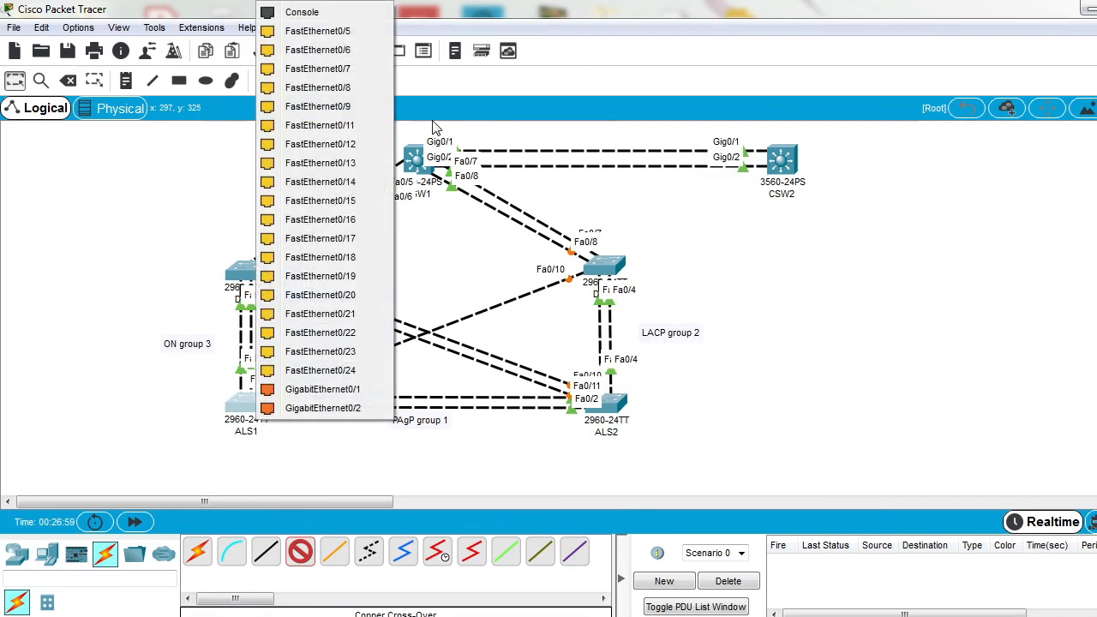
pyautogui.click(362, 134)
pyautogui.click(605, 273)
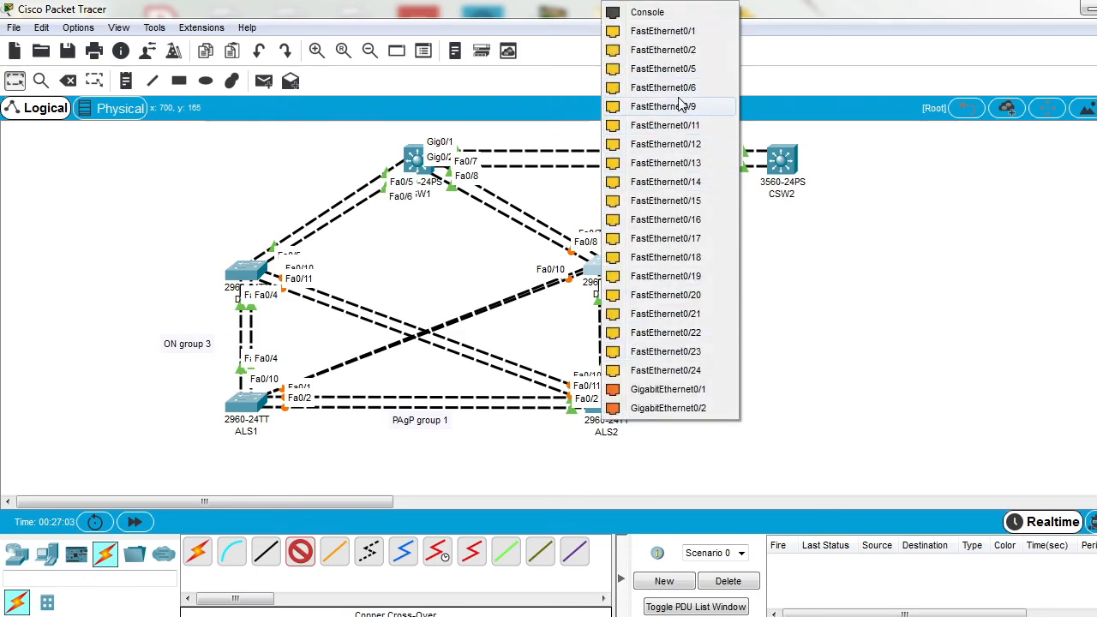
pyautogui.click(665, 126)
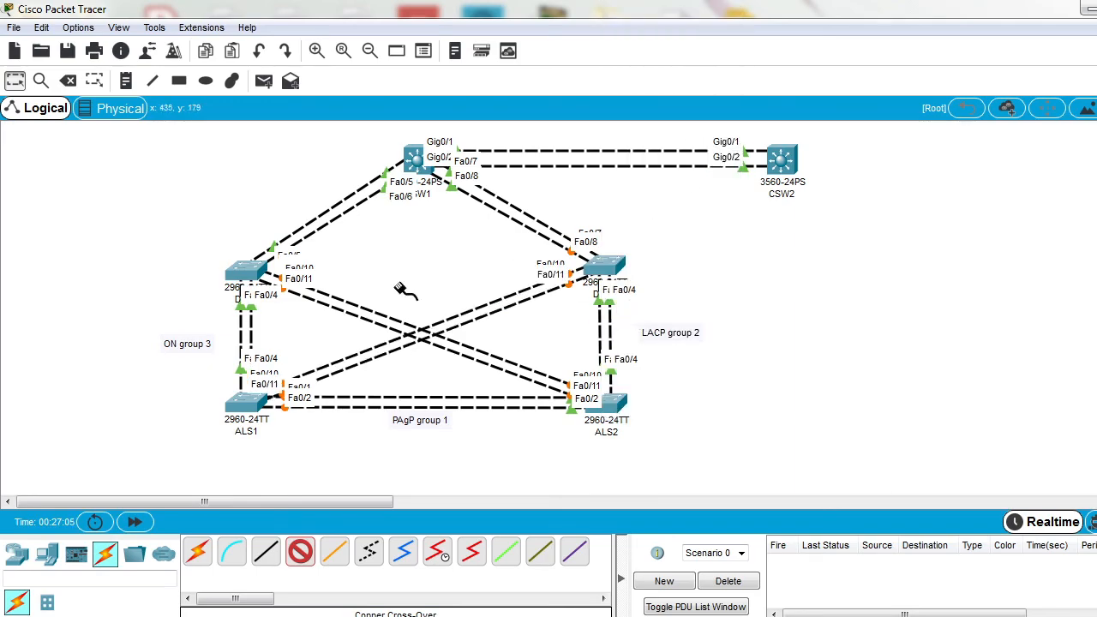
# Step: Connect the two upper 2960 switches to each other with a copper cross-over cable, Fa0/12 to Fa0/12
pyautogui.click(247, 271)
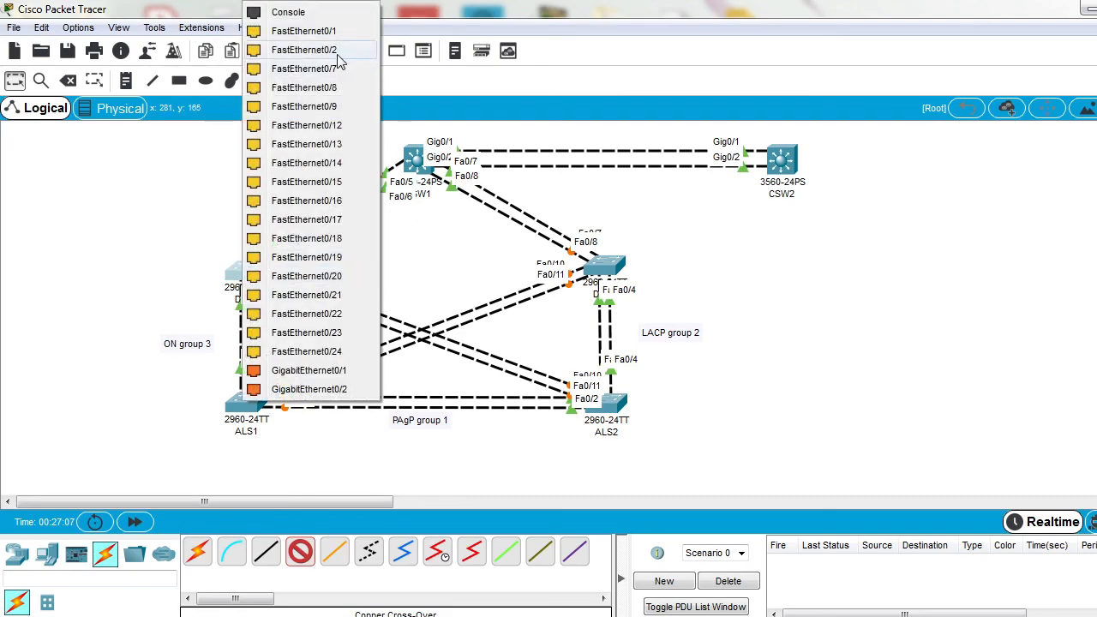
pyautogui.click(342, 123)
pyautogui.click(593, 273)
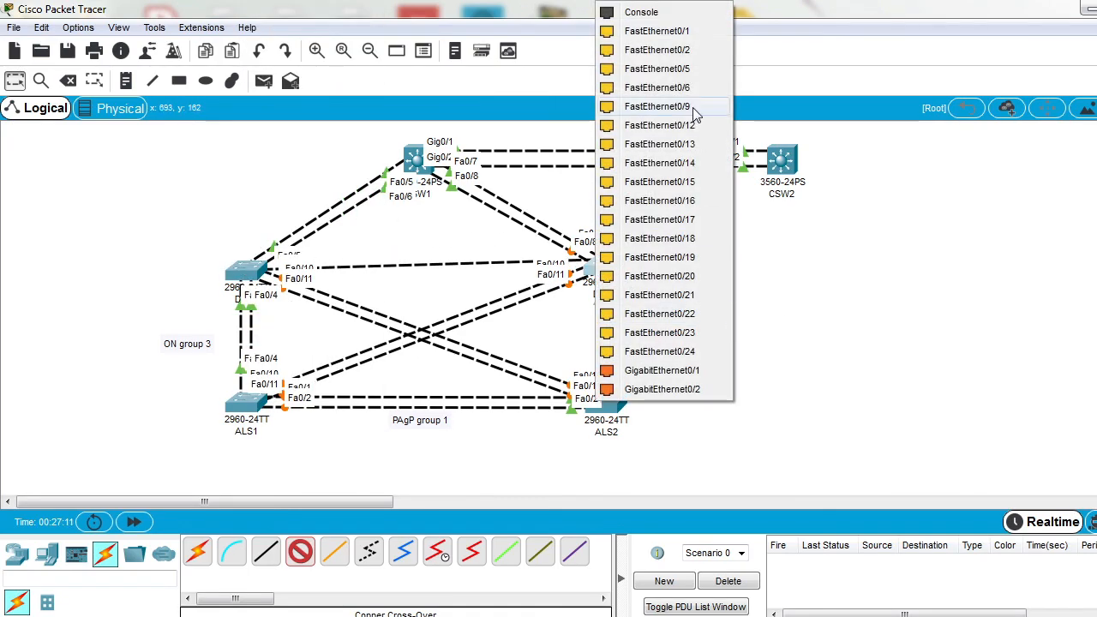
pyautogui.click(696, 137)
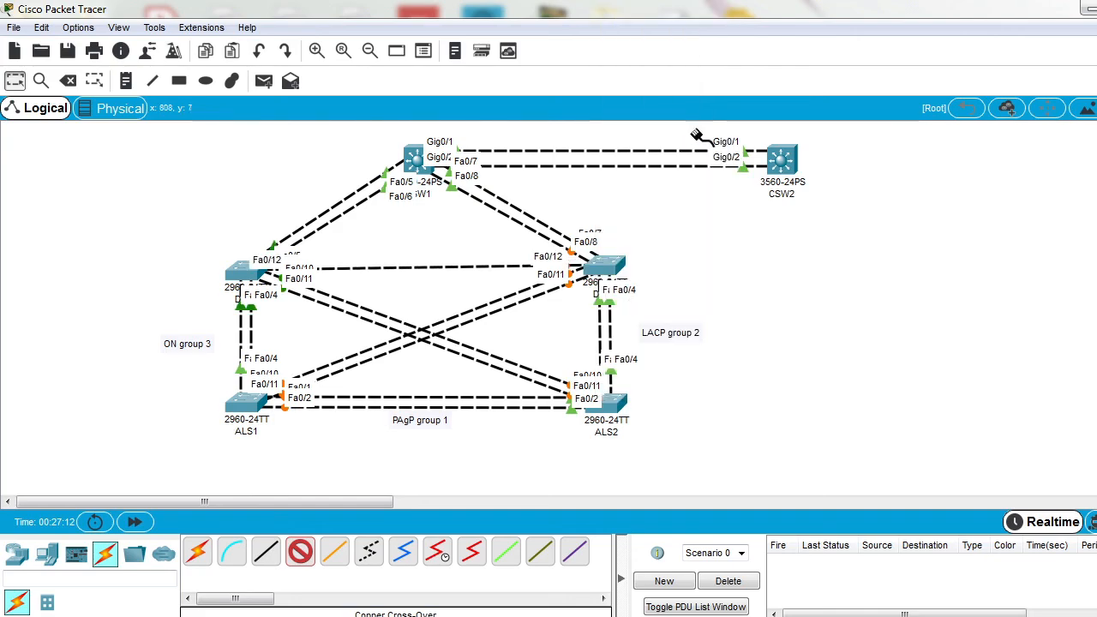
# Step: Add a second copper cross-over cable between the two 2960 switches above ALS1 and ALS2, Fa0/13 to Fa0/13
pyautogui.click(246, 273)
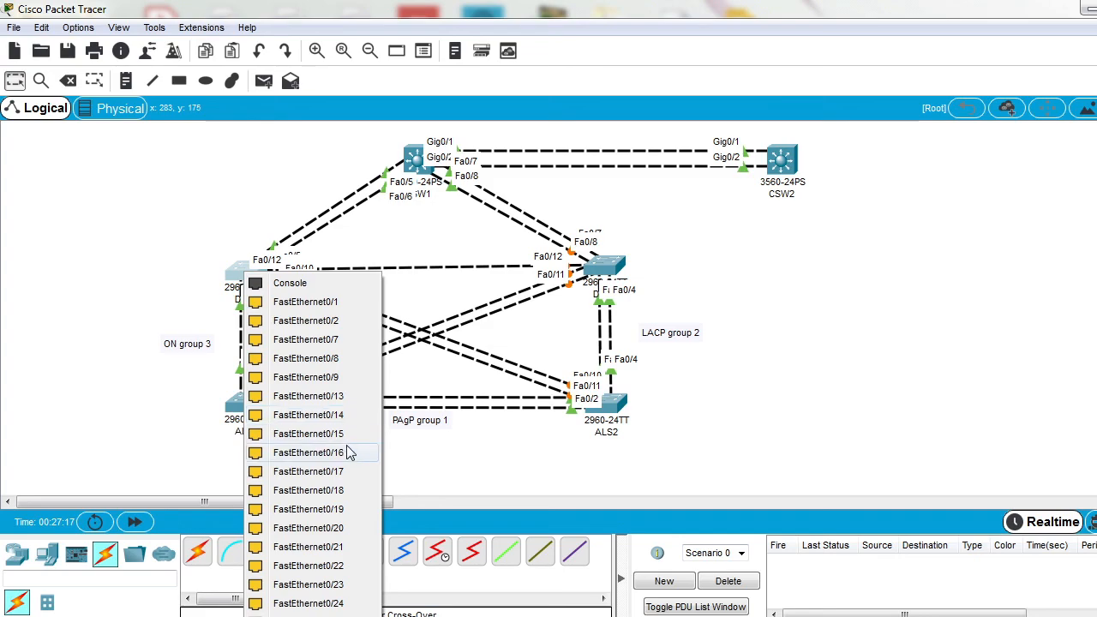
pyautogui.click(354, 403)
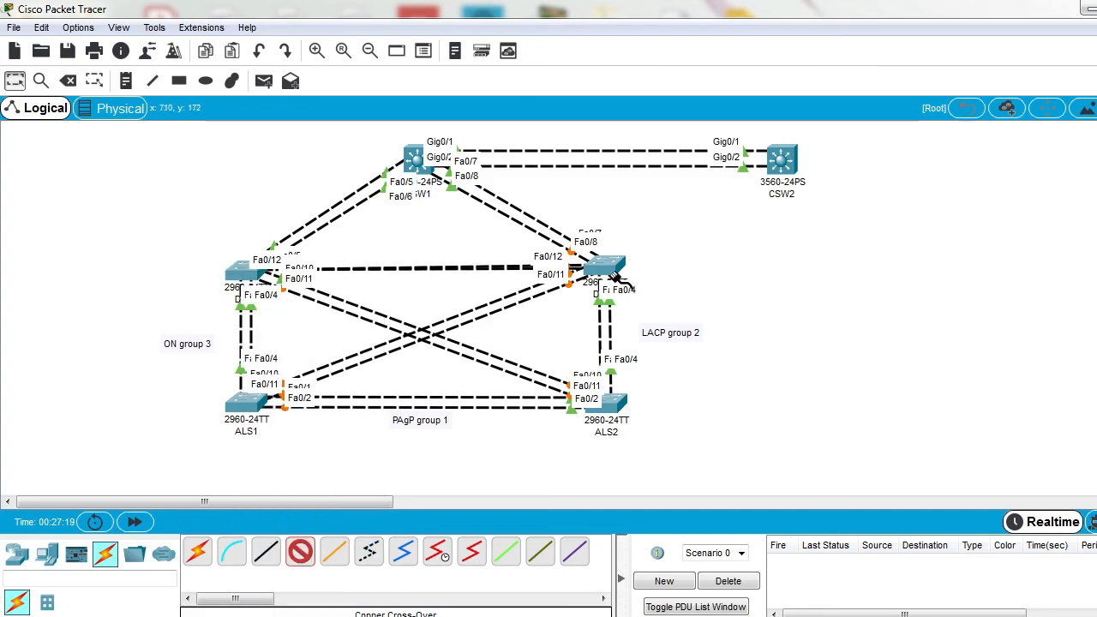
pyautogui.click(607, 269)
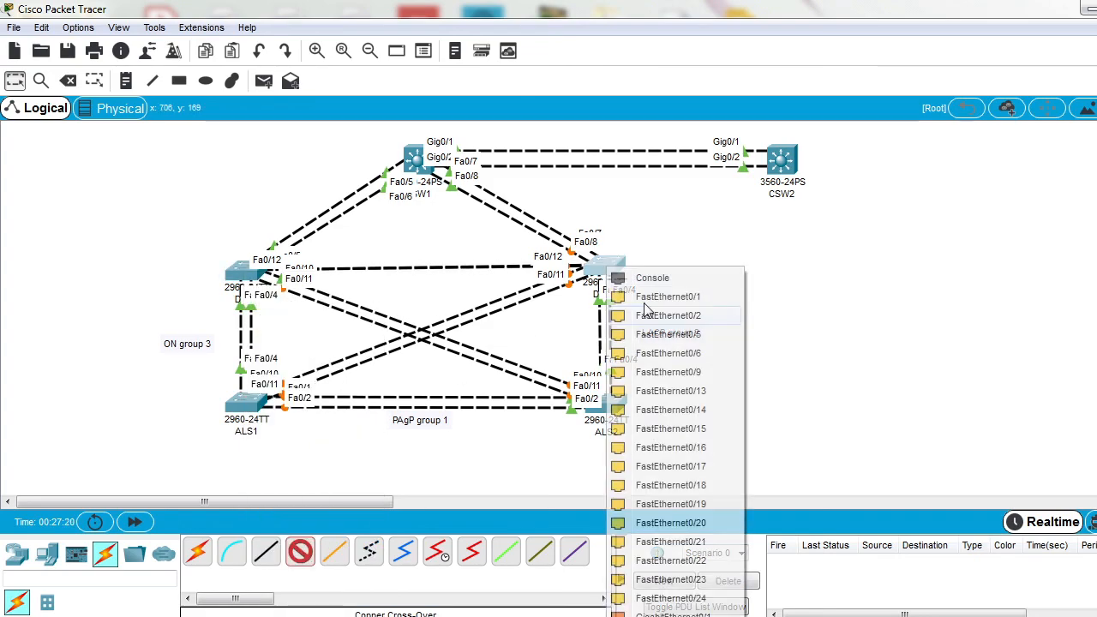
pyautogui.click(703, 394)
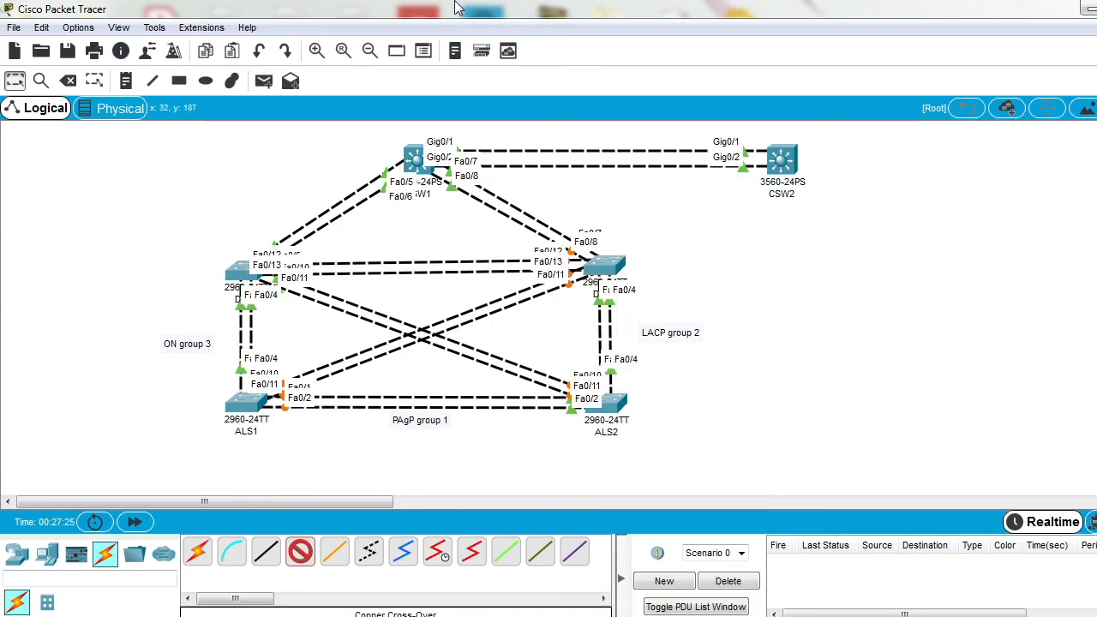
pyautogui.click(15, 80)
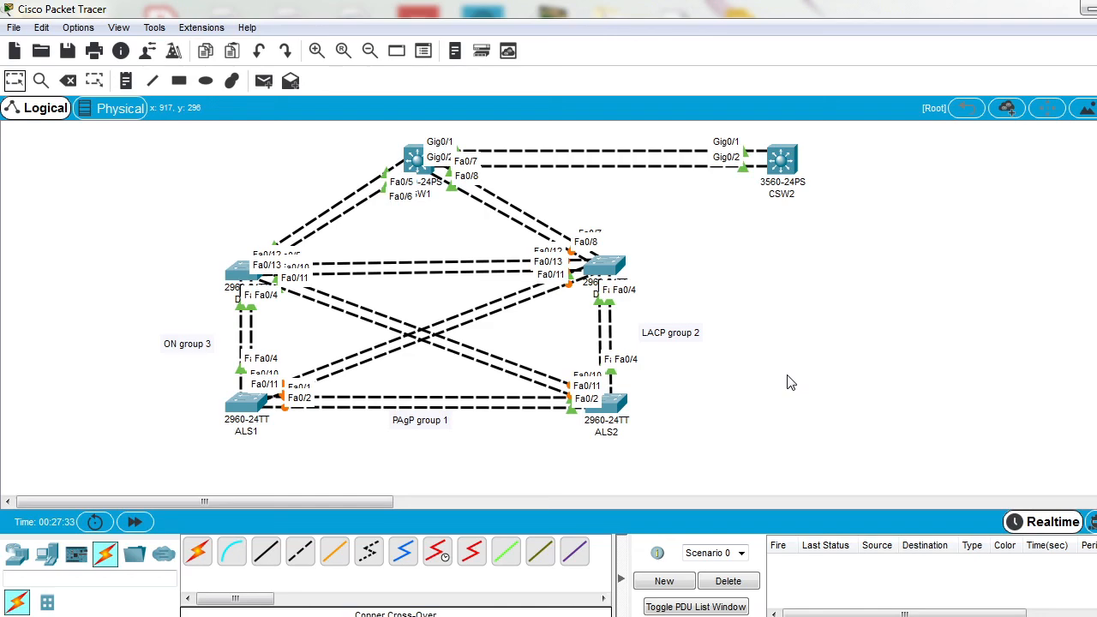
# Step: Place a text note reading "?Access Layer" beside ALS1
pyautogui.click(126, 81)
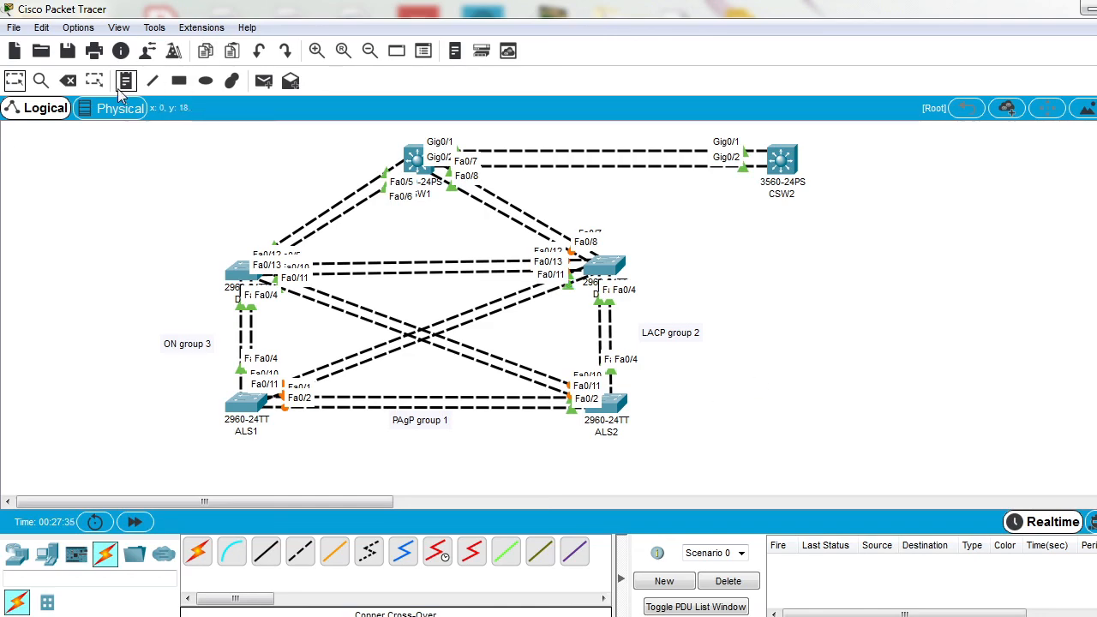
pyautogui.click(125, 401)
pyautogui.write('Access Layer')
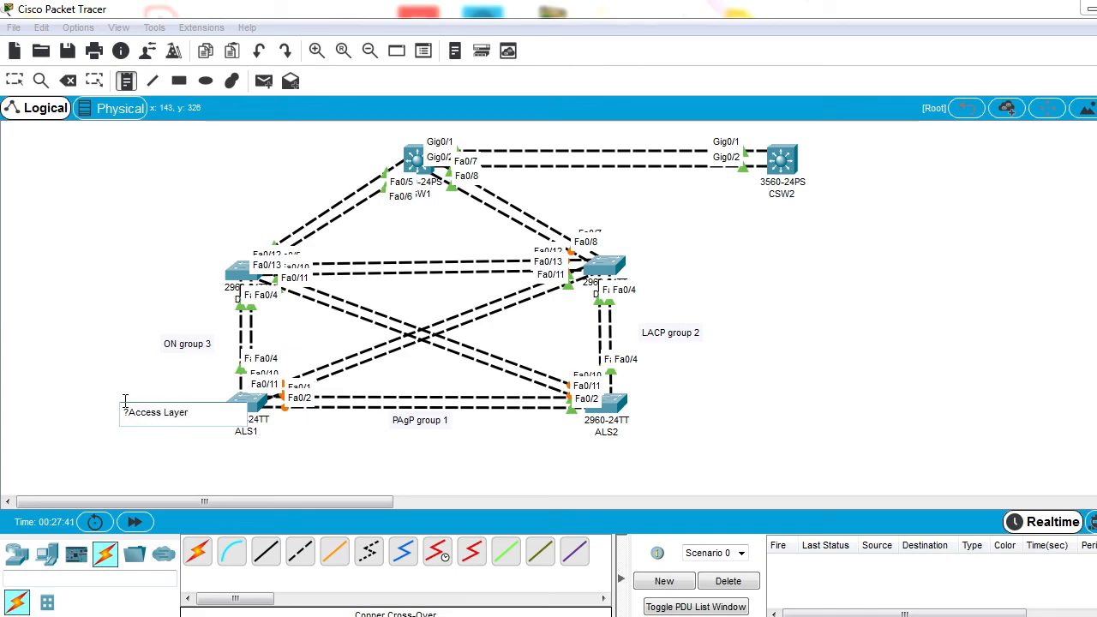
# Step: Place a text note reading "Building Distrubution Layer" beside the 2960 switch above ALS1
pyautogui.click(122, 280)
pyautogui.write('D')
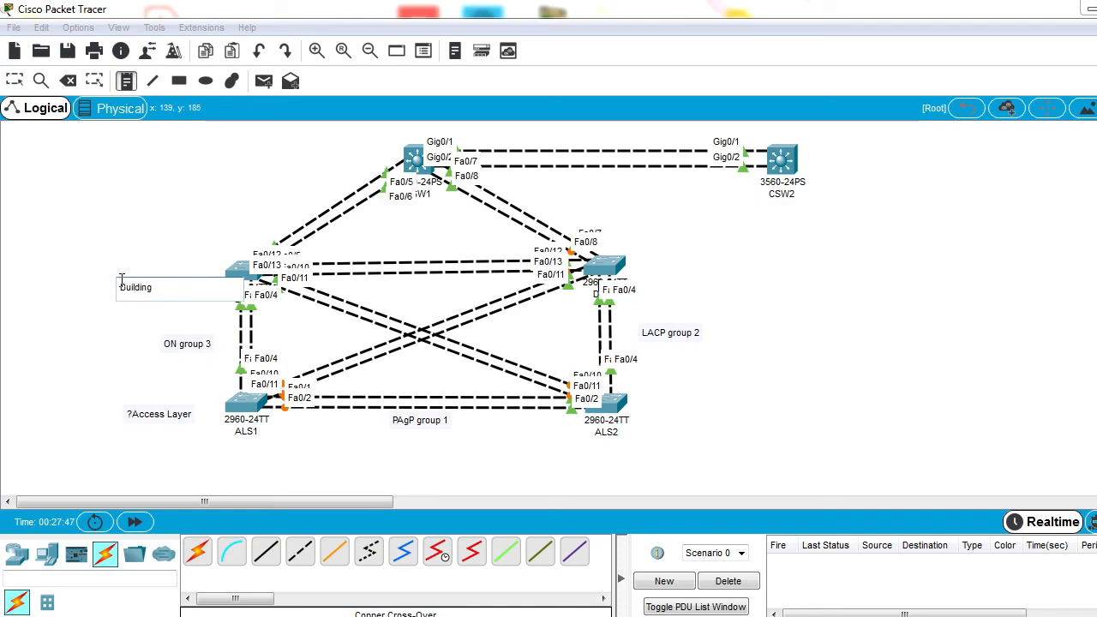
pyautogui.write('trubution Layer')
# Step: Place a text note beginning "Core Layer Sw" beside CSW1
pyautogui.click(276, 149)
pyautogui.write('Cor')
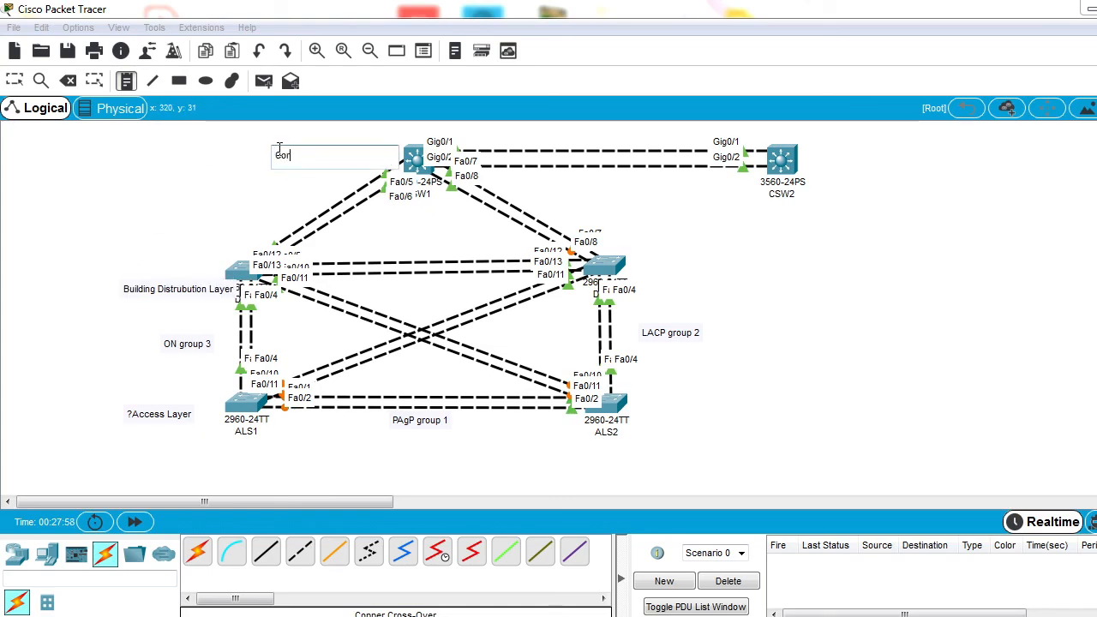
pyautogui.write('e Layer Sw')
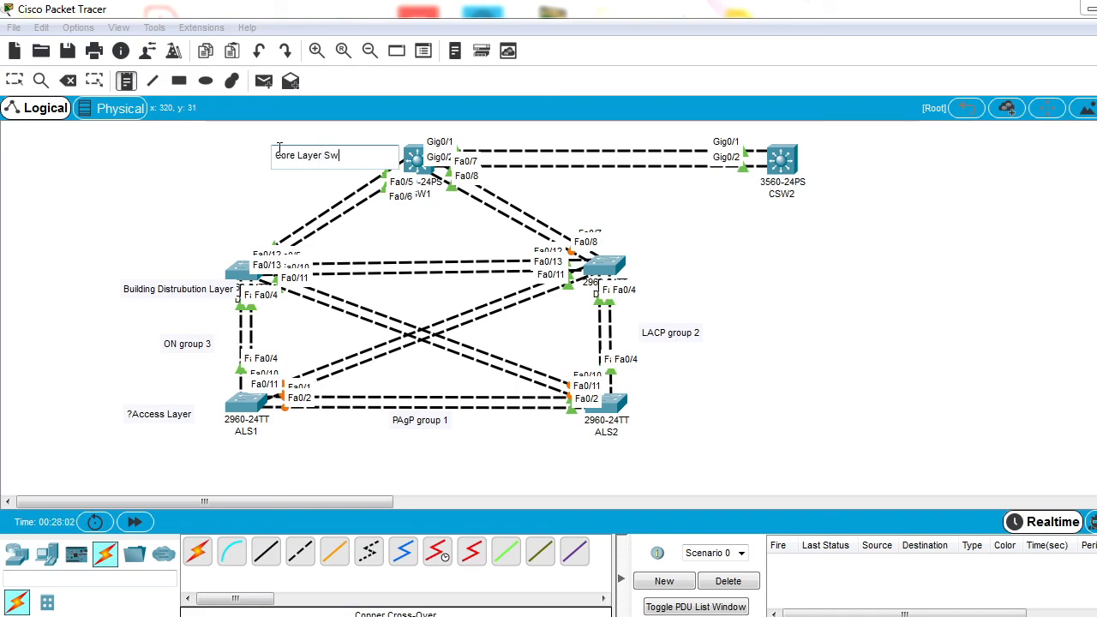